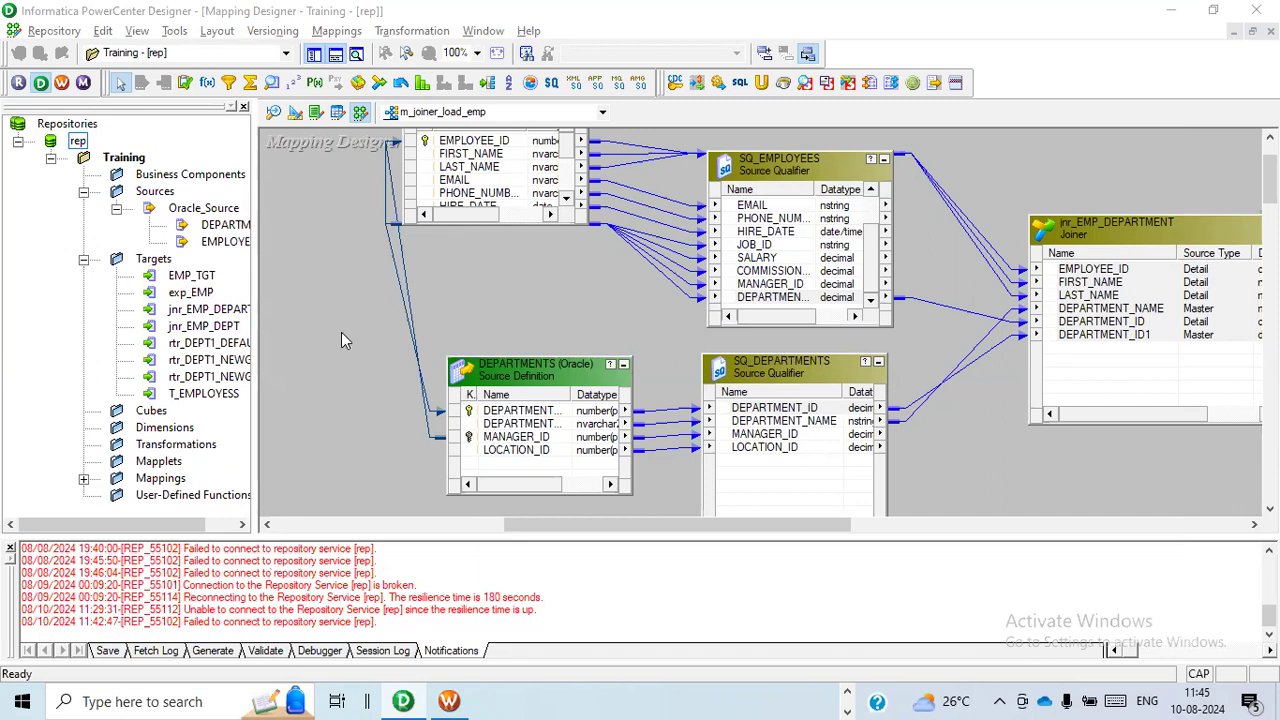
Look over the existing joiner mapping, switch to the INFA_TRAINING workbook in Excel, and review the first two Joiner transformation topics.
click(714, 526)
drag(714, 525, 784, 525)
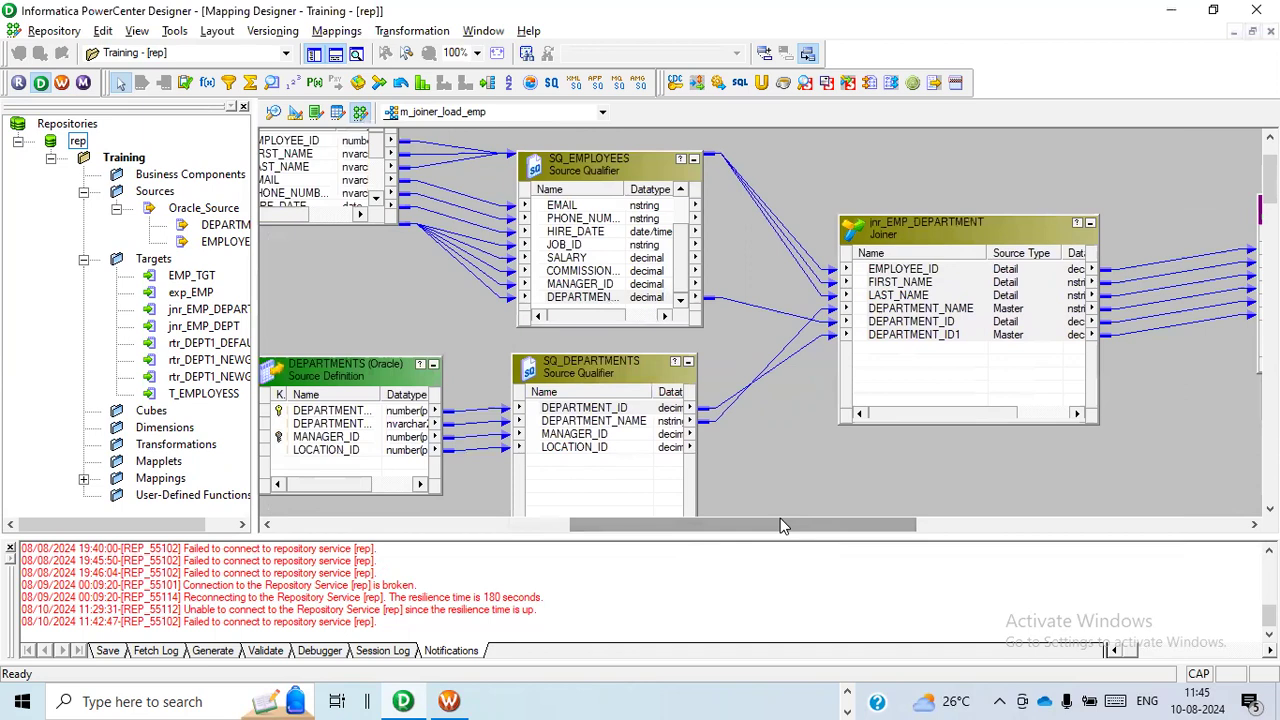
key(alt+Tab)
key(alt+Tab)
key(alt+Tab)
key(alt+Tab)
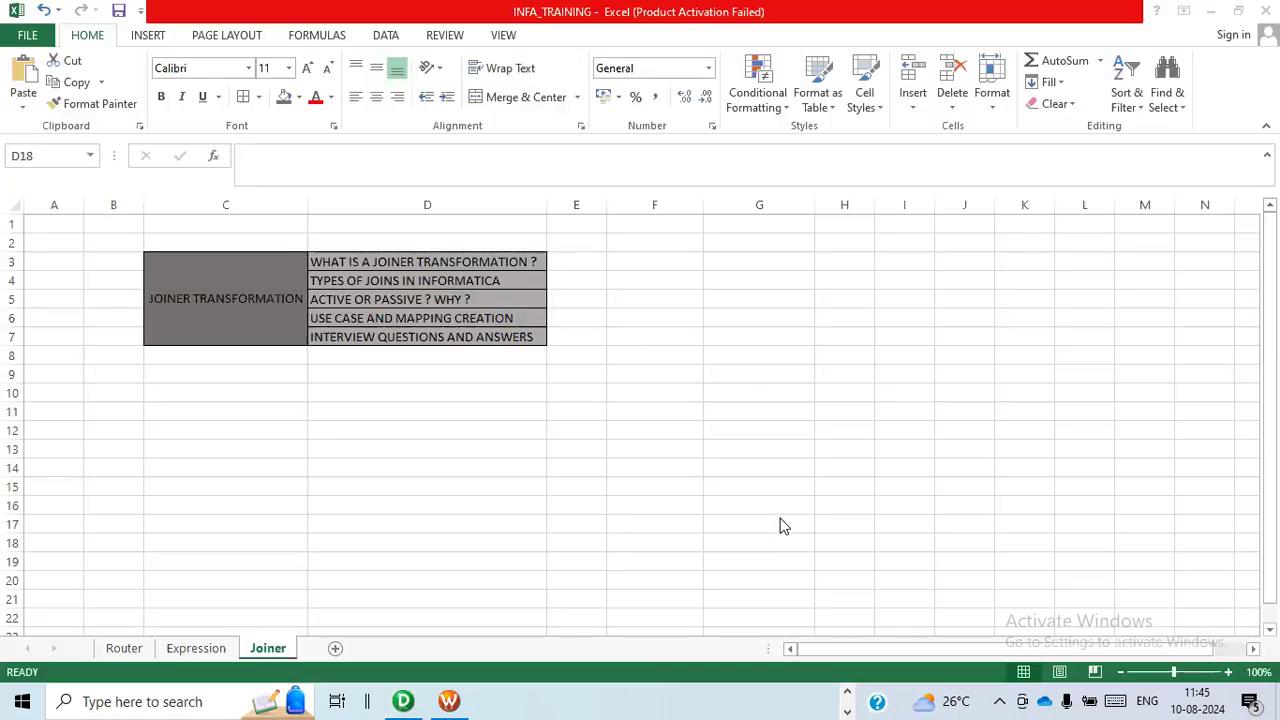
click(368, 471)
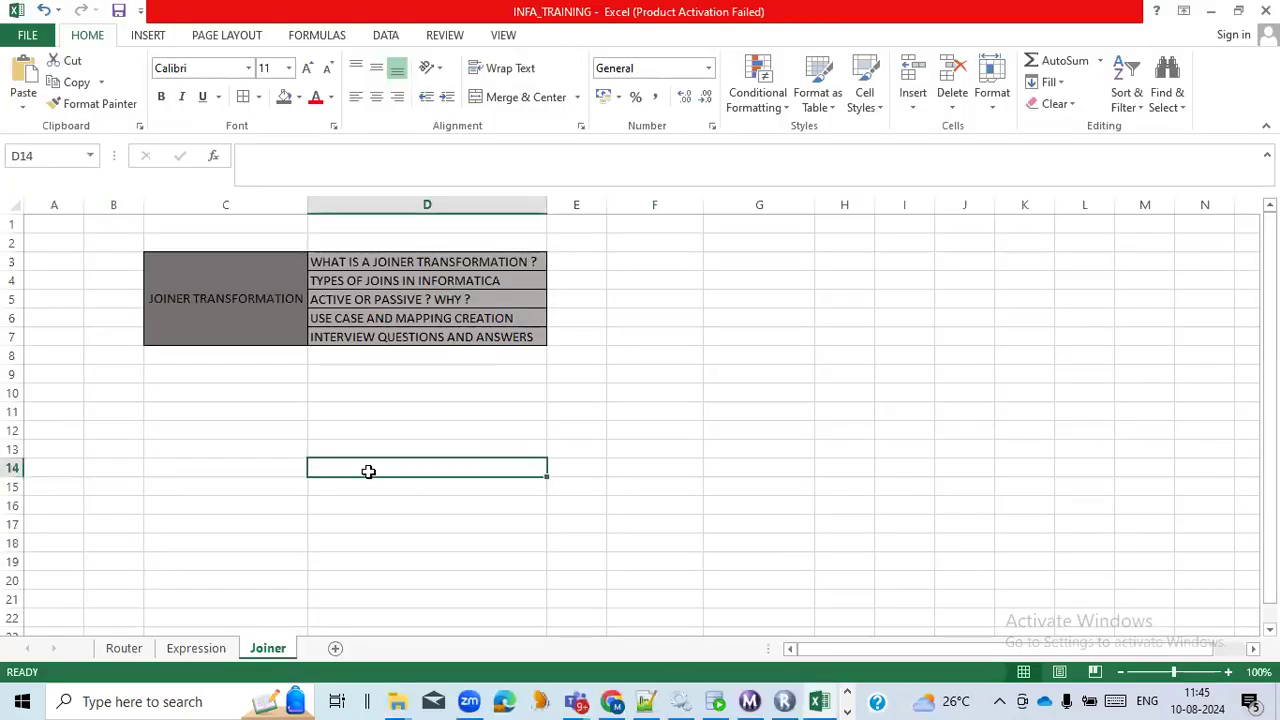
click(433, 259)
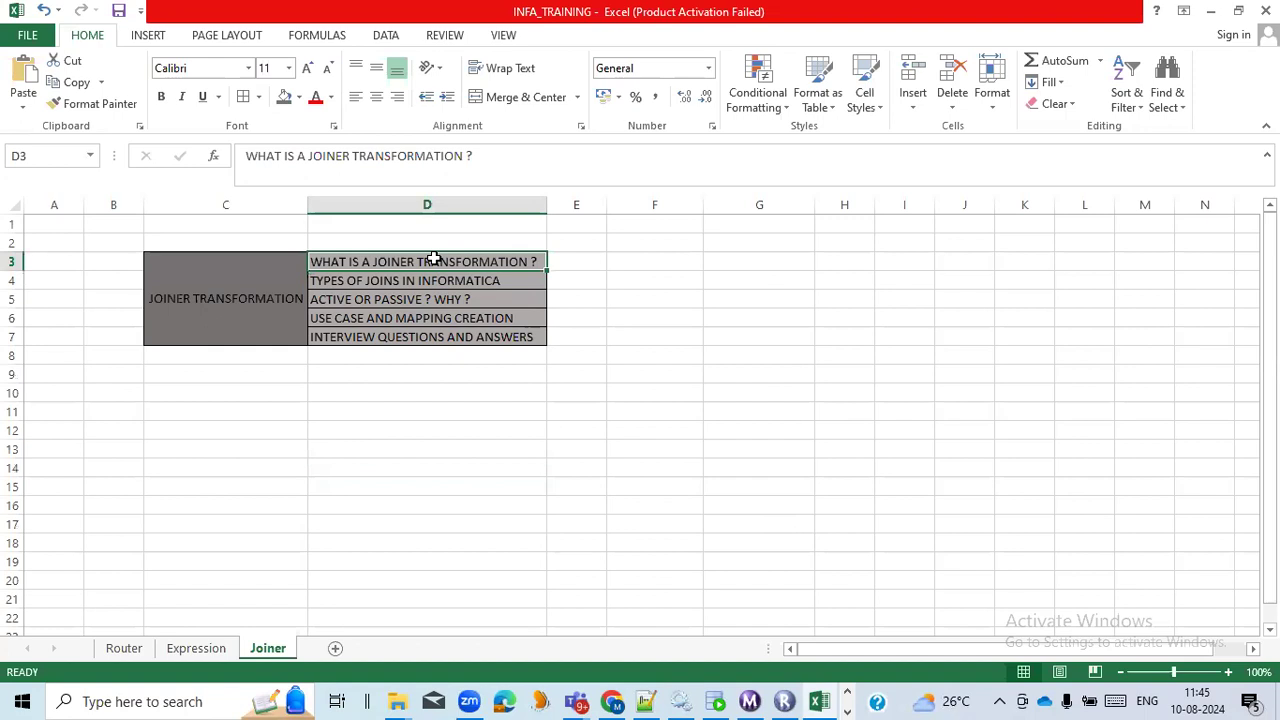
click(503, 279)
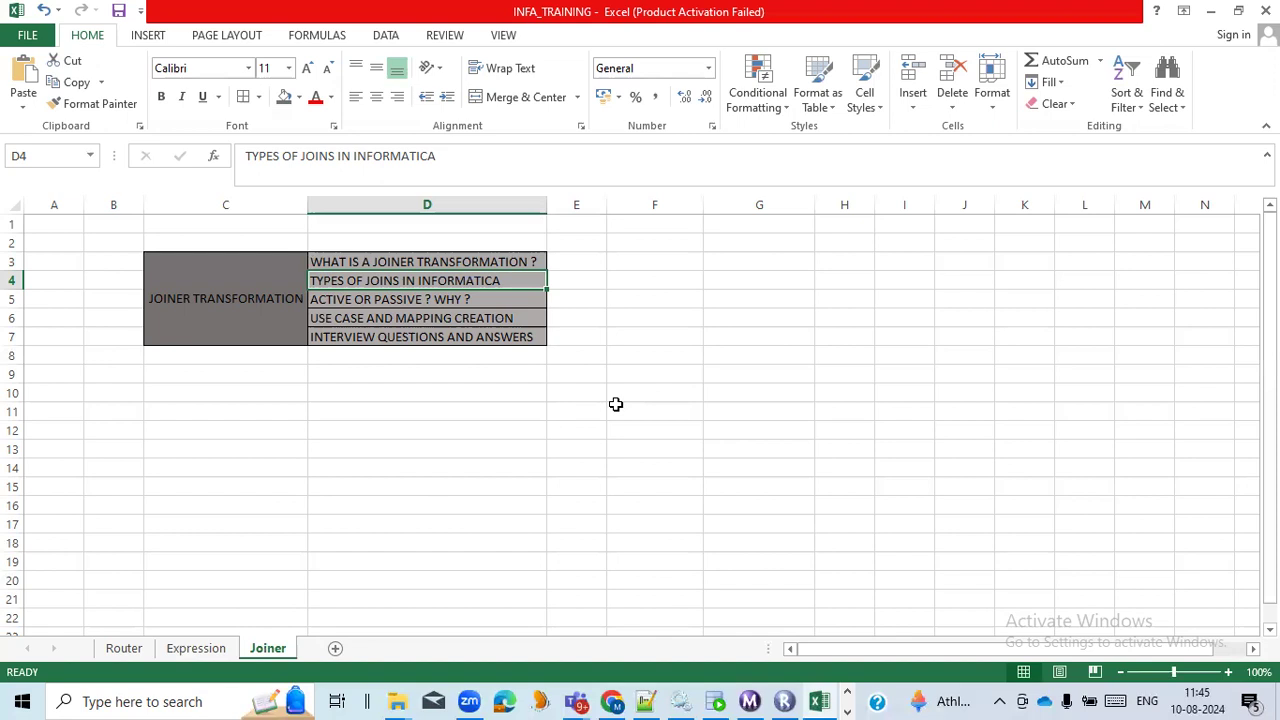
Switch back to Informatica PowerCenter Designer and create a new mapping named m_joiner_transformation_load_emp.
key(alt+Tab)
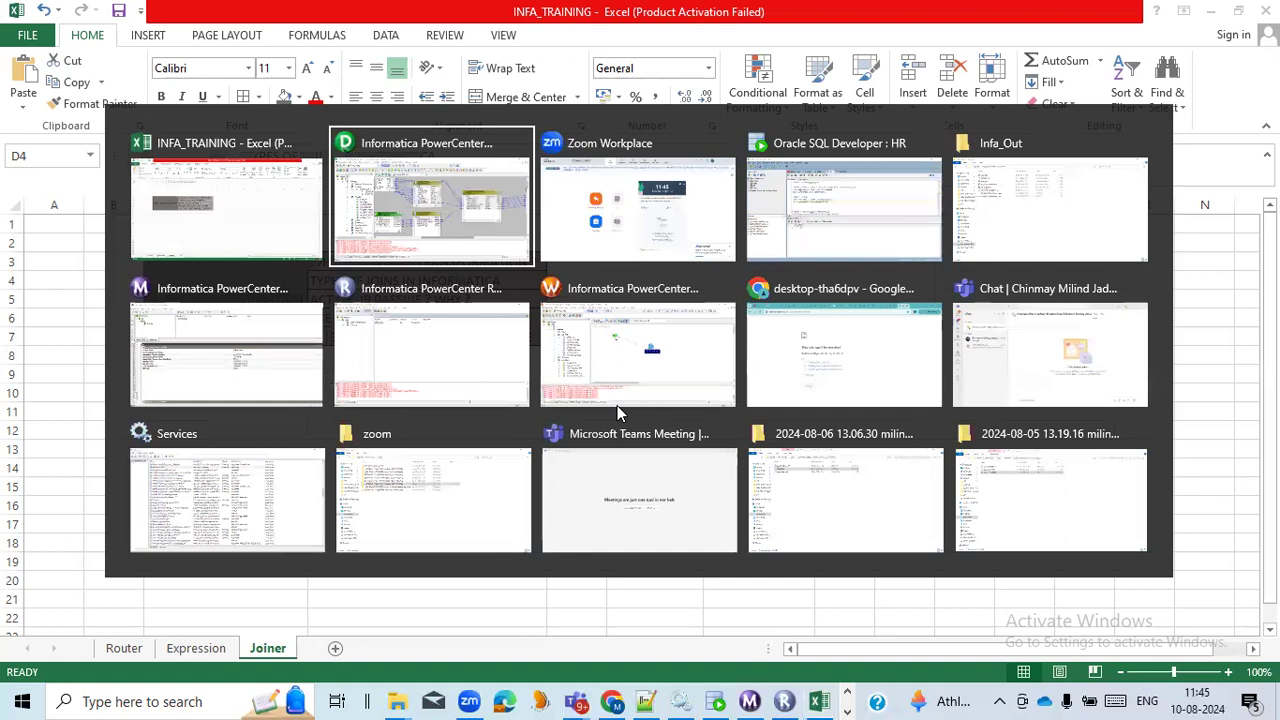
key(alt+Tab)
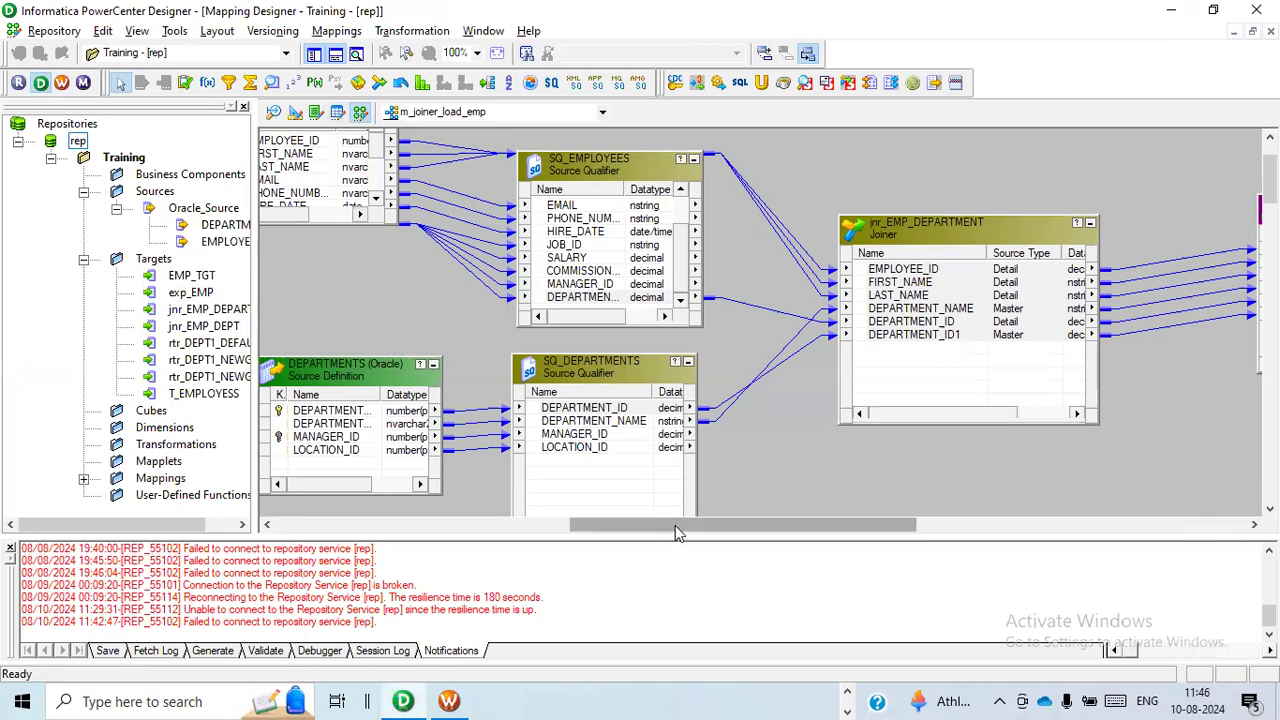
drag(675, 533, 507, 516)
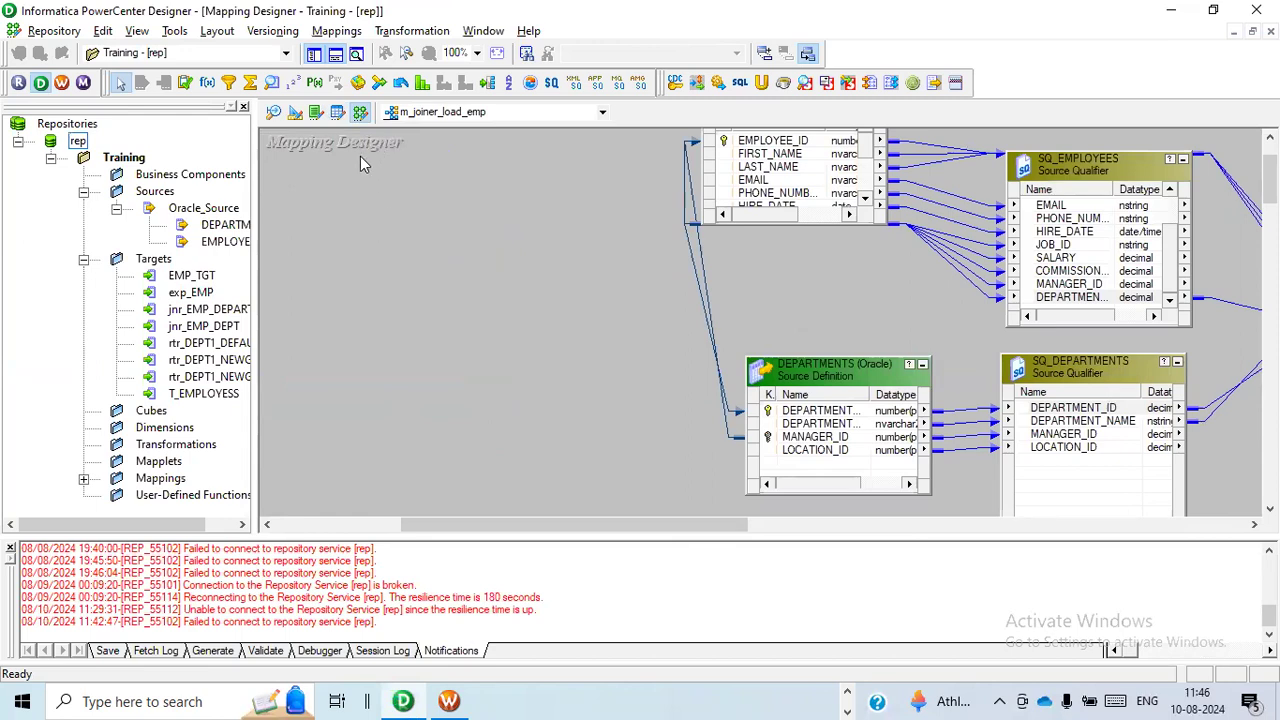
click(336, 31)
click(343, 52)
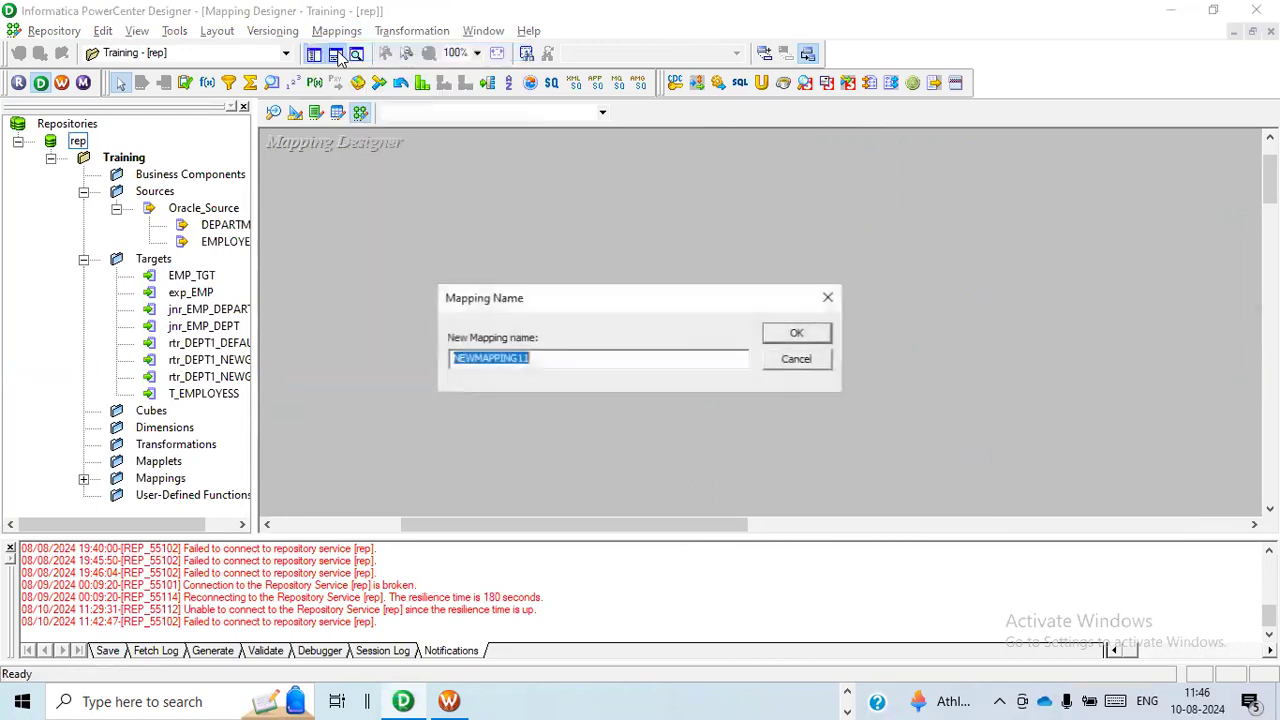
text(m_joiner_)
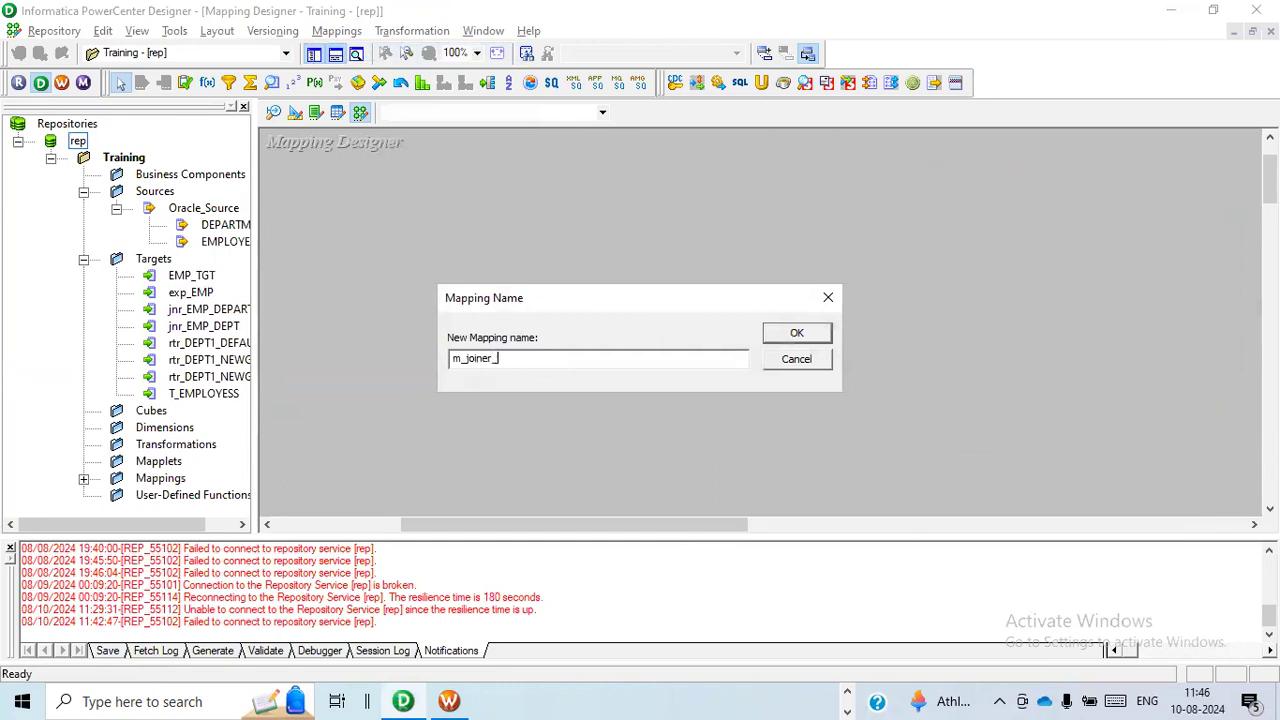
text(transformation_load_emp)
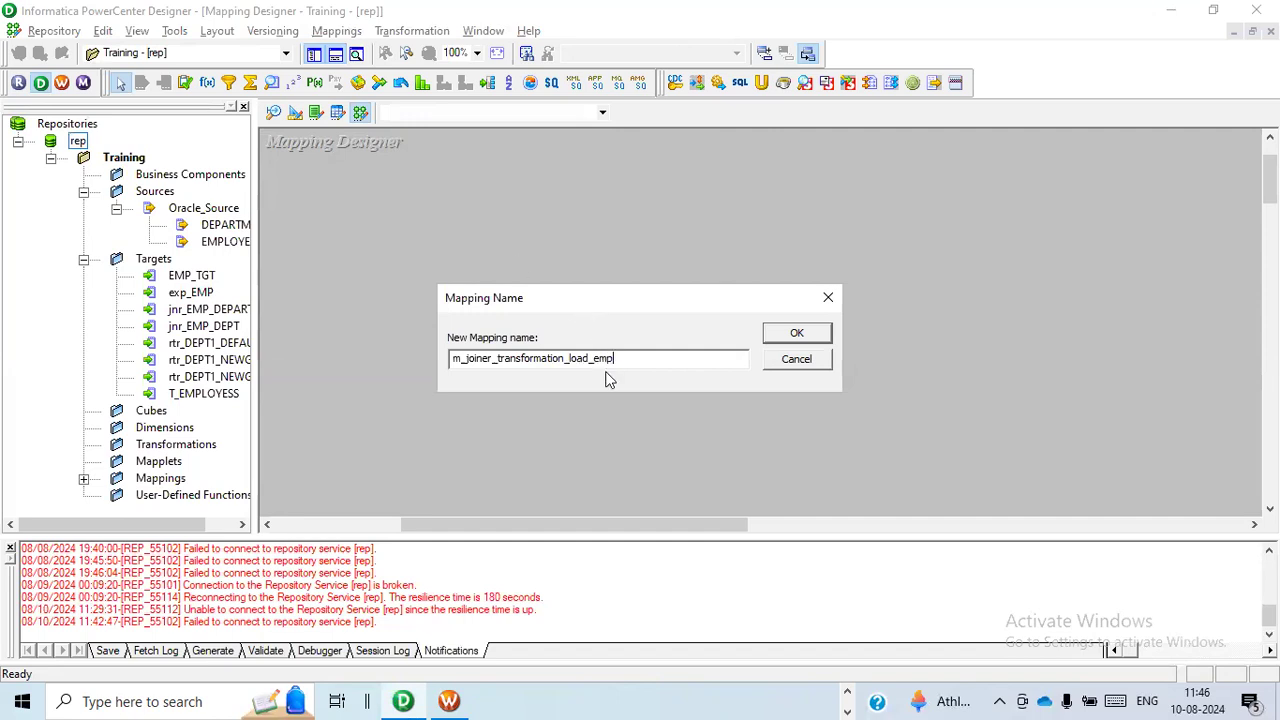
click(797, 335)
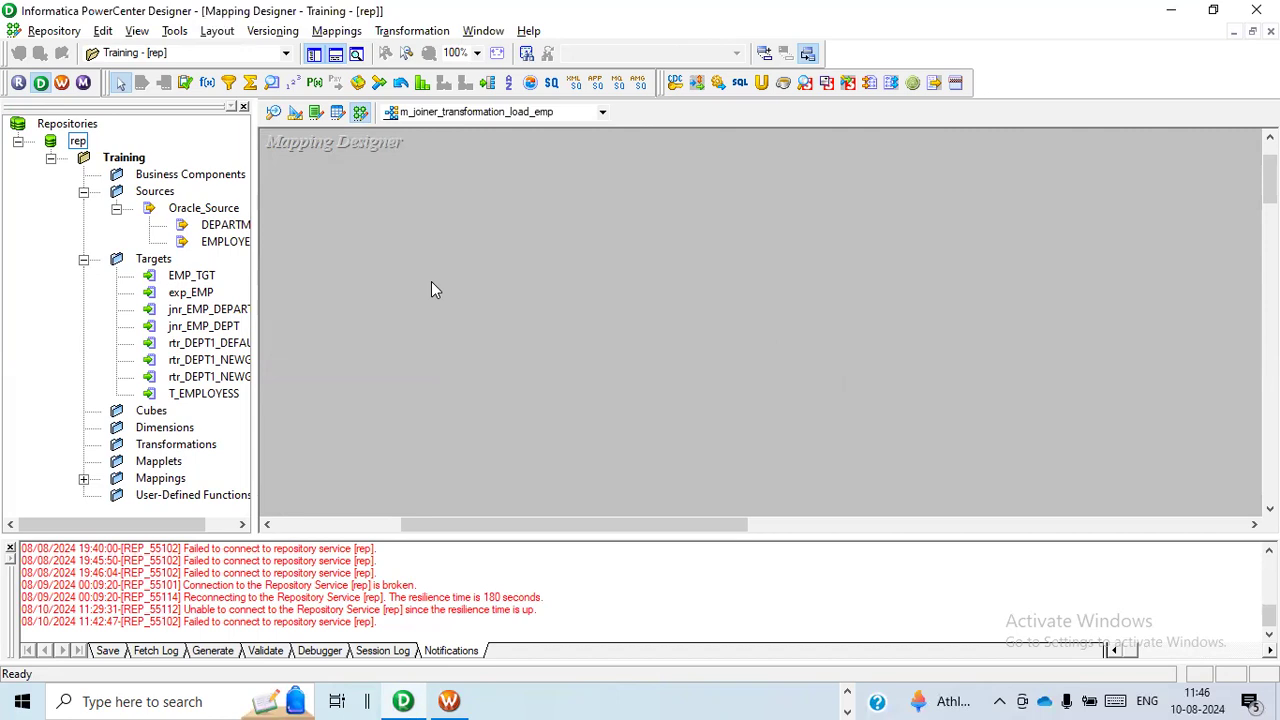
Widen the repository navigator to show the full object names and locate the DEPARTMENTS and EMPLOYEES sources under Oracle_Source.
drag(256, 295, 363, 305)
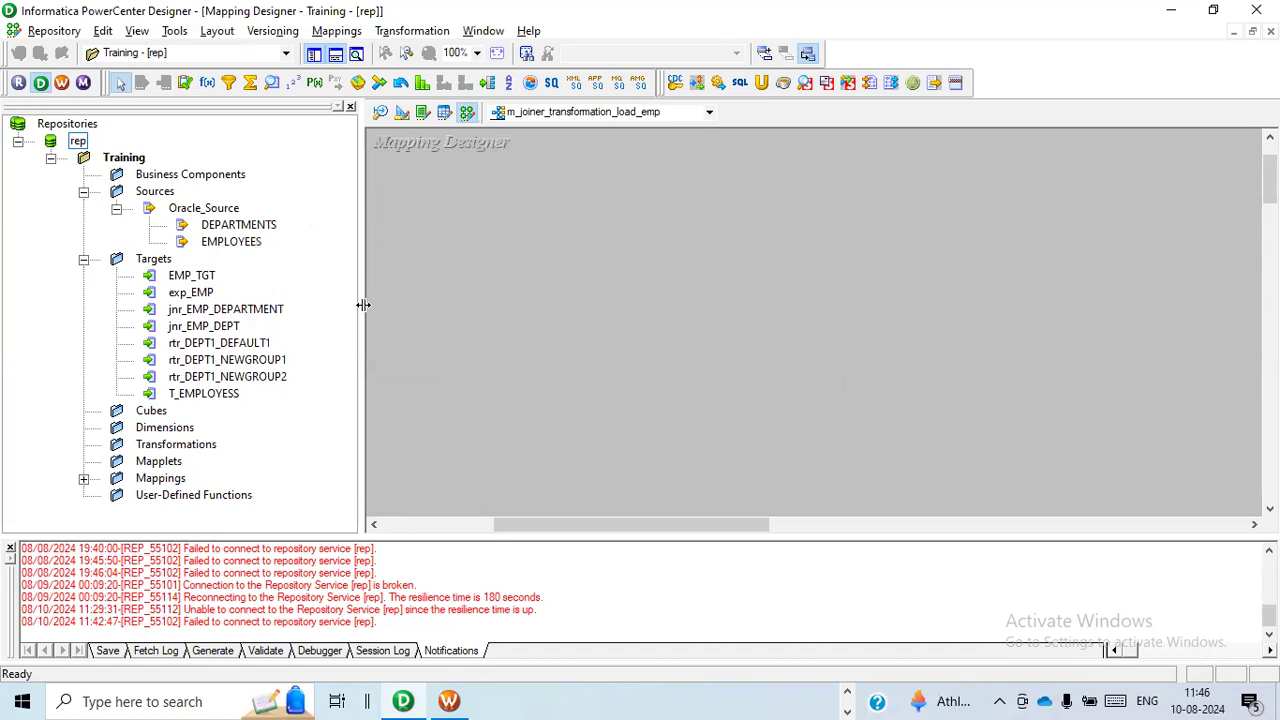
click(250, 243)
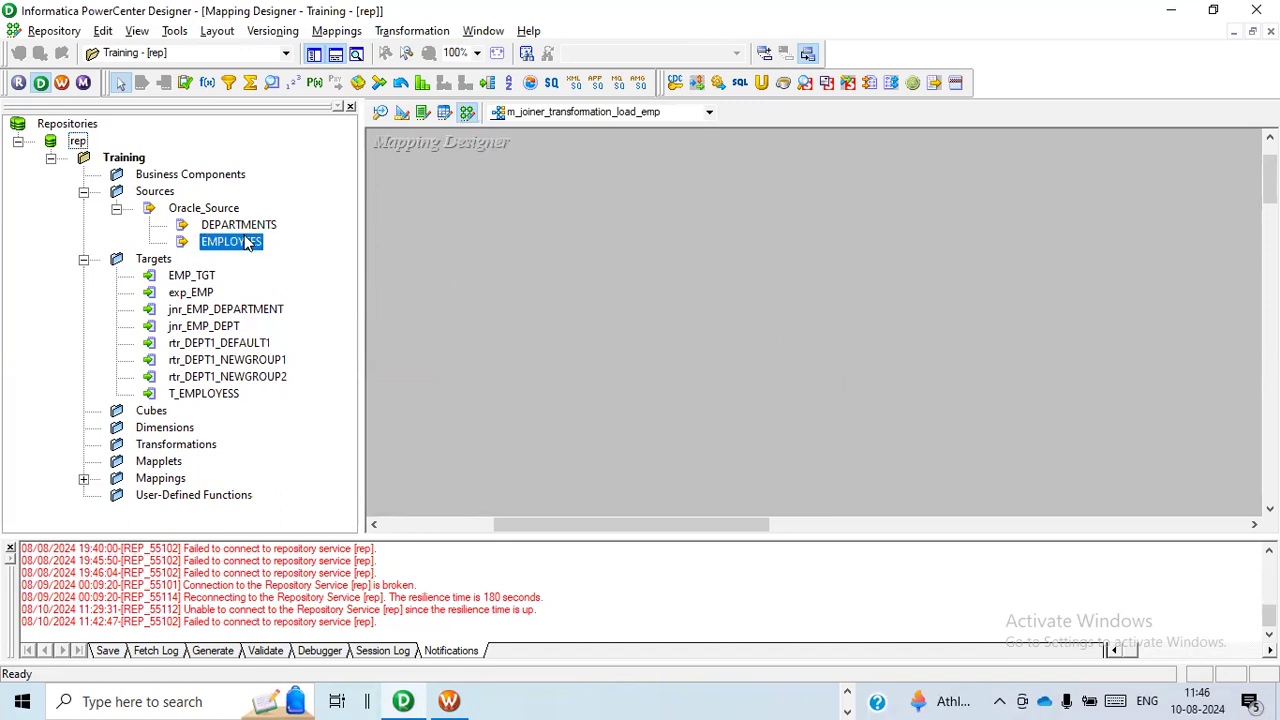
click(262, 229)
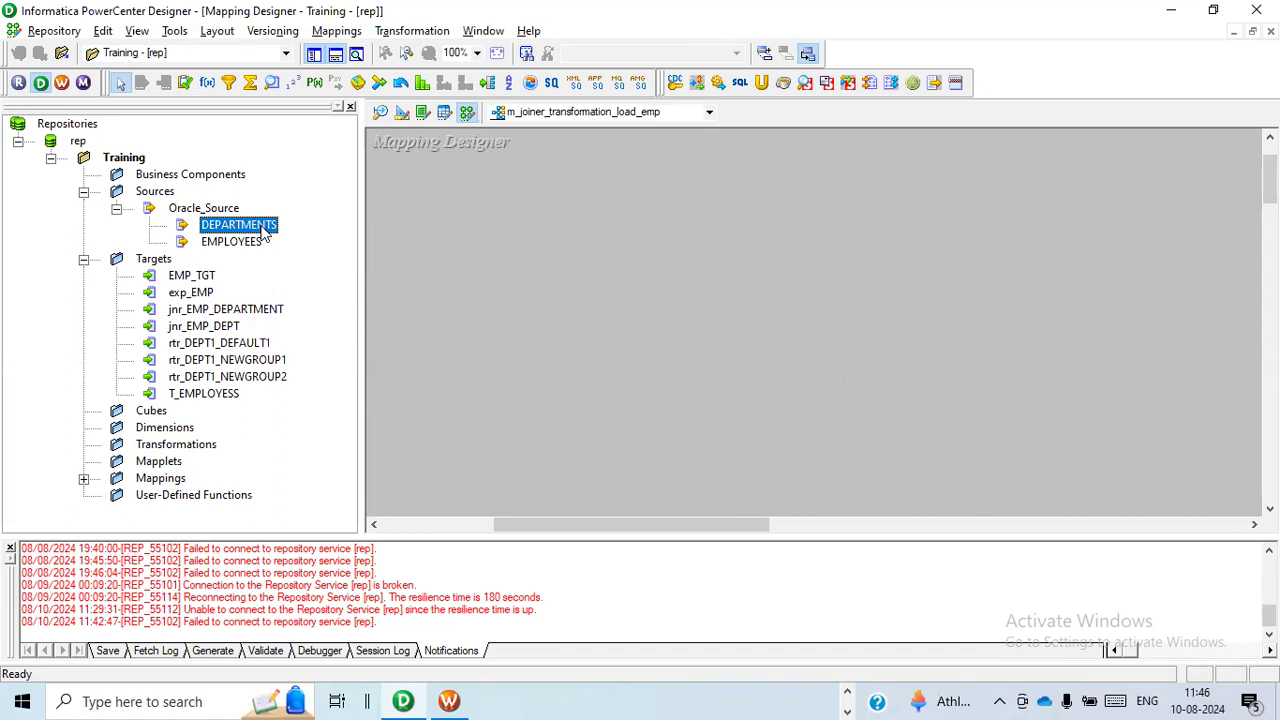
click(253, 246)
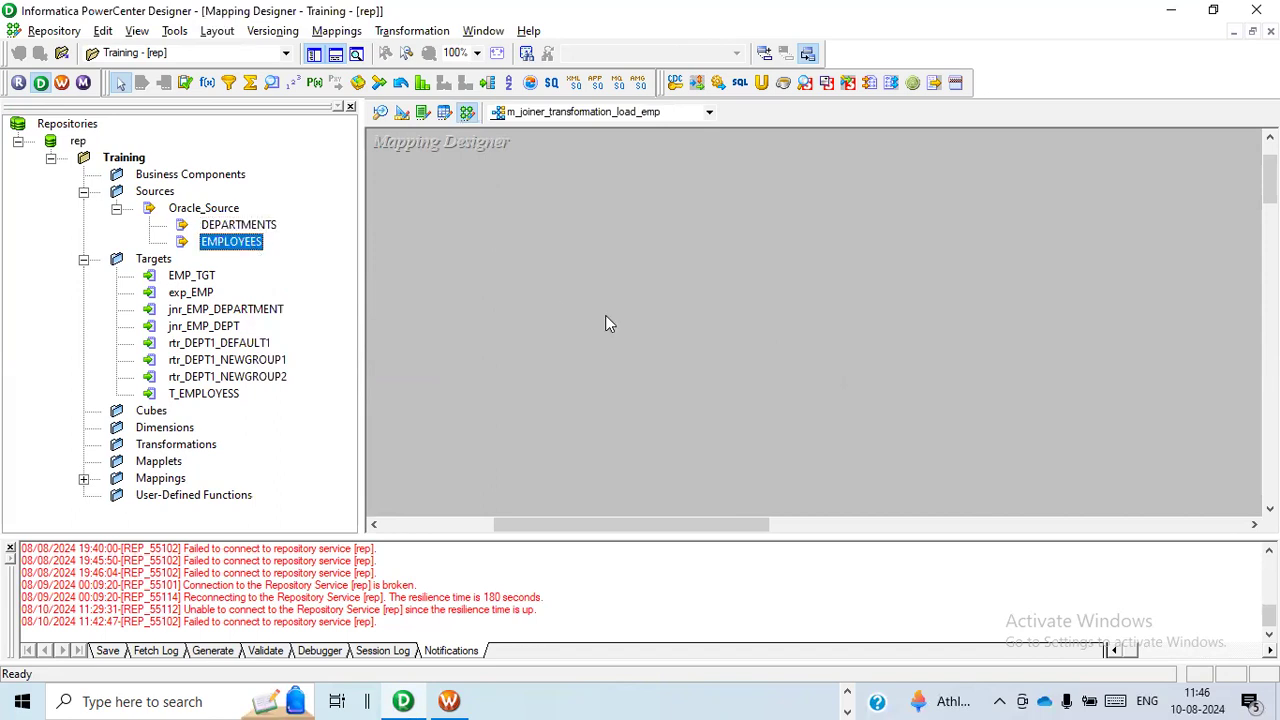
Switch to Oracle SQL Developer and examine the DEPARTMENT_ID join condition in the employees and departments inner join query.
key(alt+Tab)
key(alt+Tab)
key(alt+Tab)
key(alt+Tab)
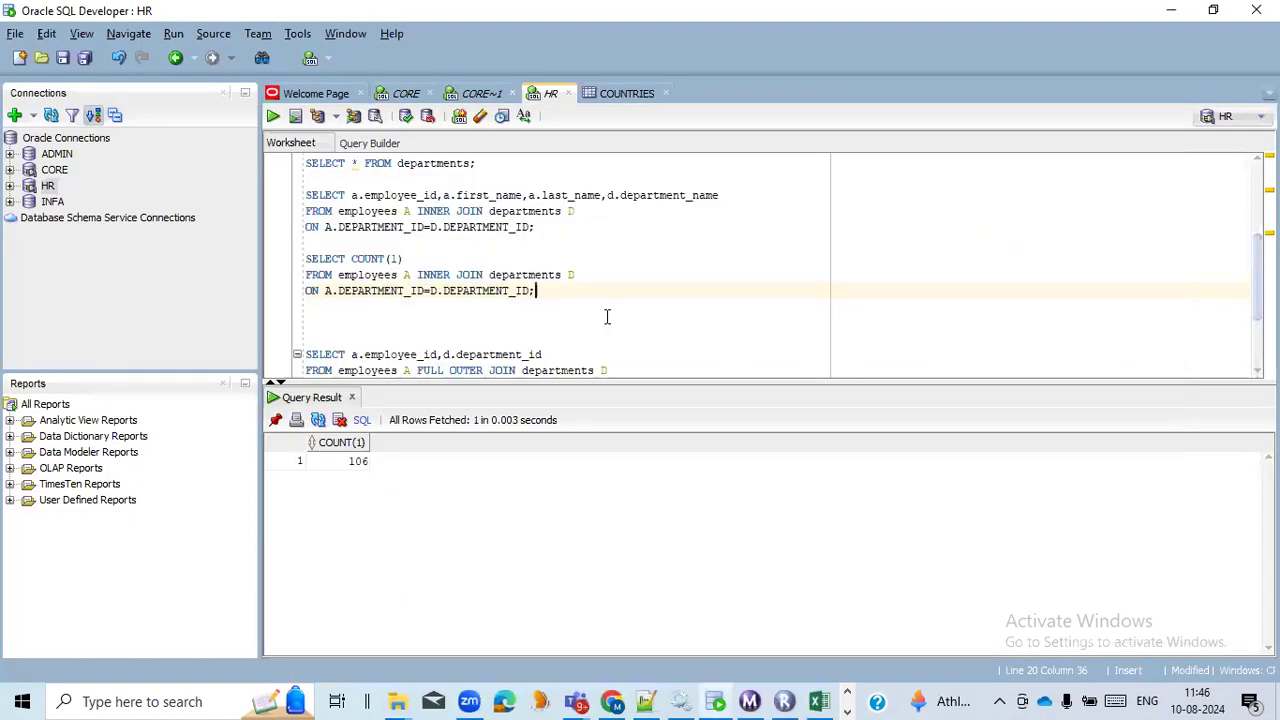
drag(537, 227, 307, 195)
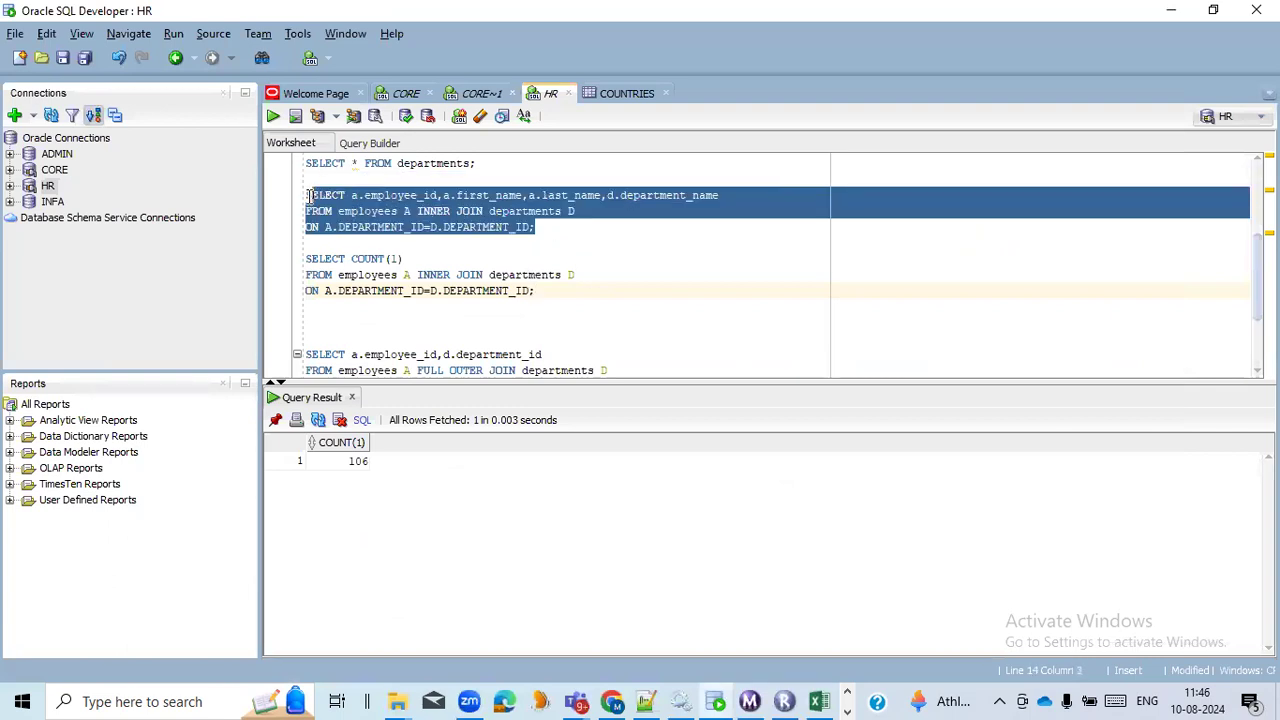
click(384, 227)
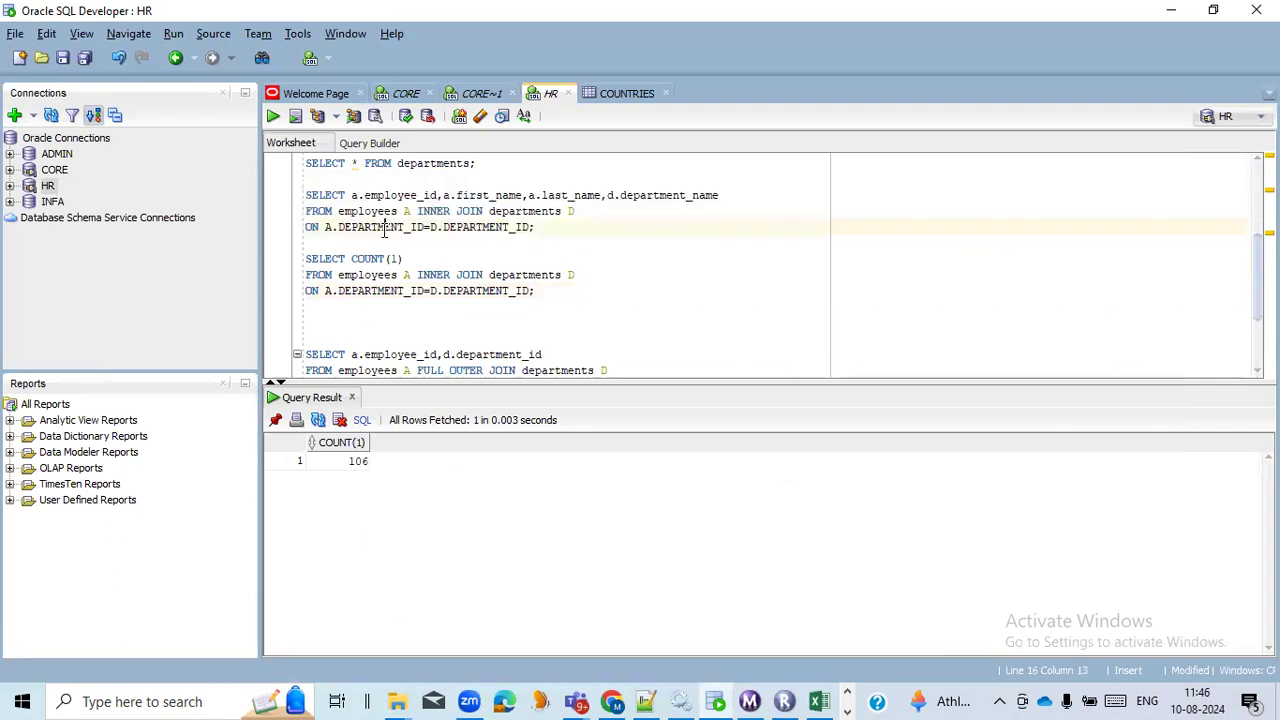
double_click(465, 228)
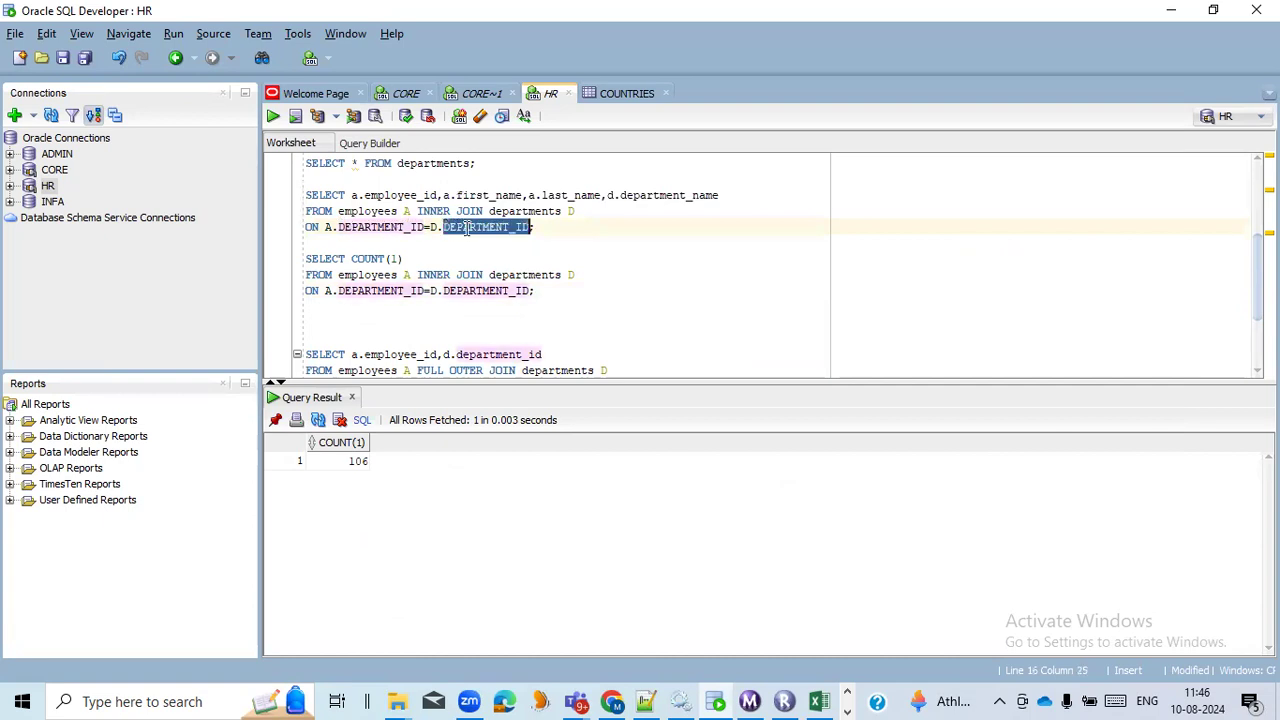
click(548, 228)
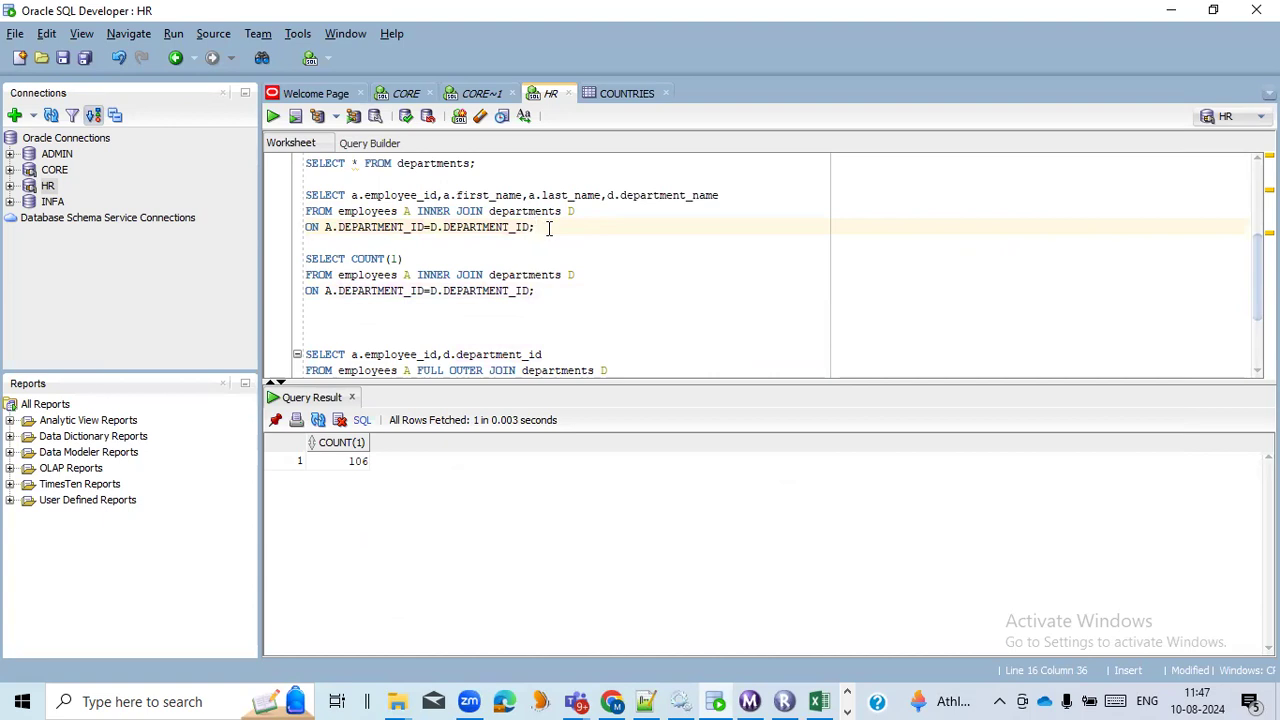
Examine which columns the inner join query selects from employees and departments, and the join type it uses.
double_click(645, 195)
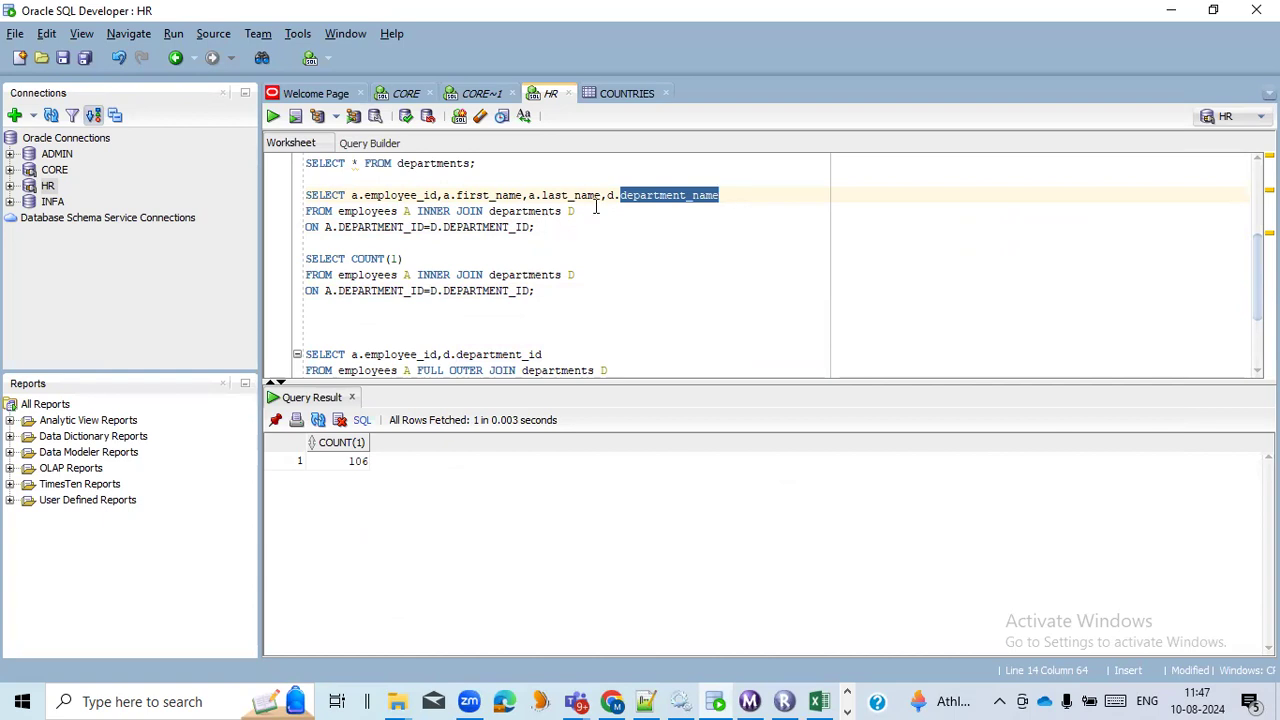
double_click(549, 211)
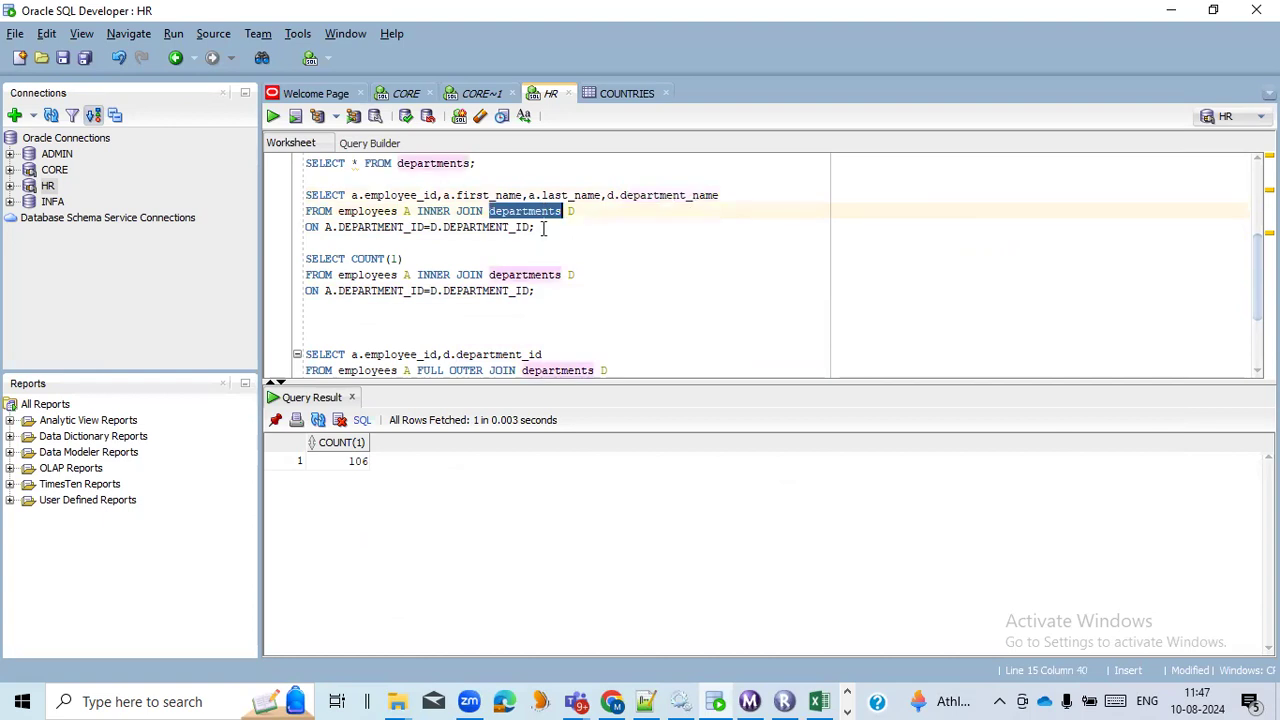
click(543, 228)
double_click(404, 194)
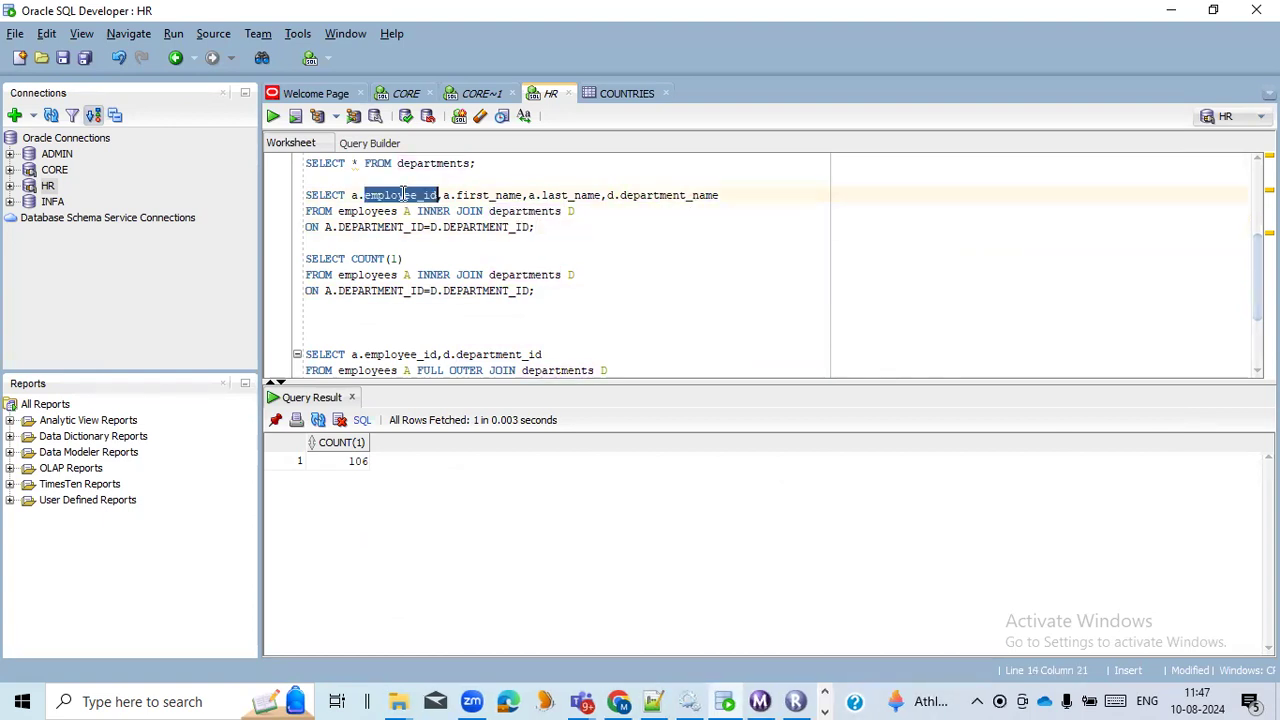
double_click(470, 195)
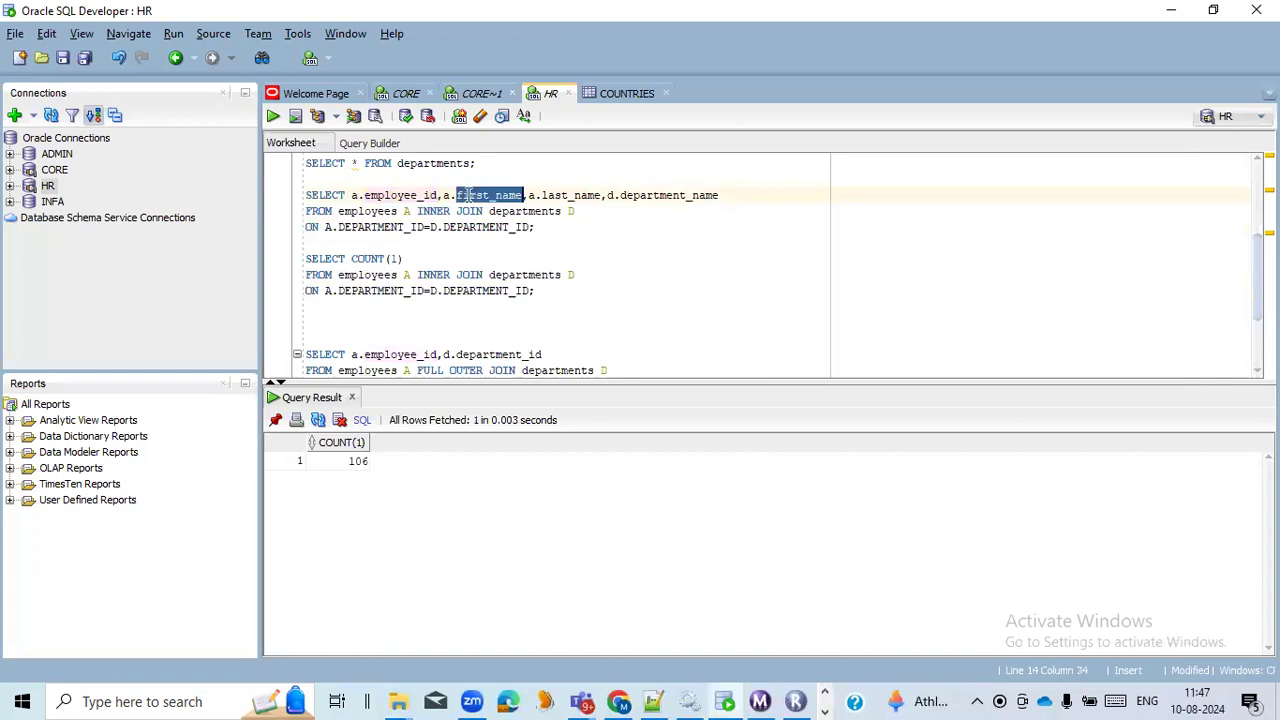
double_click(390, 195)
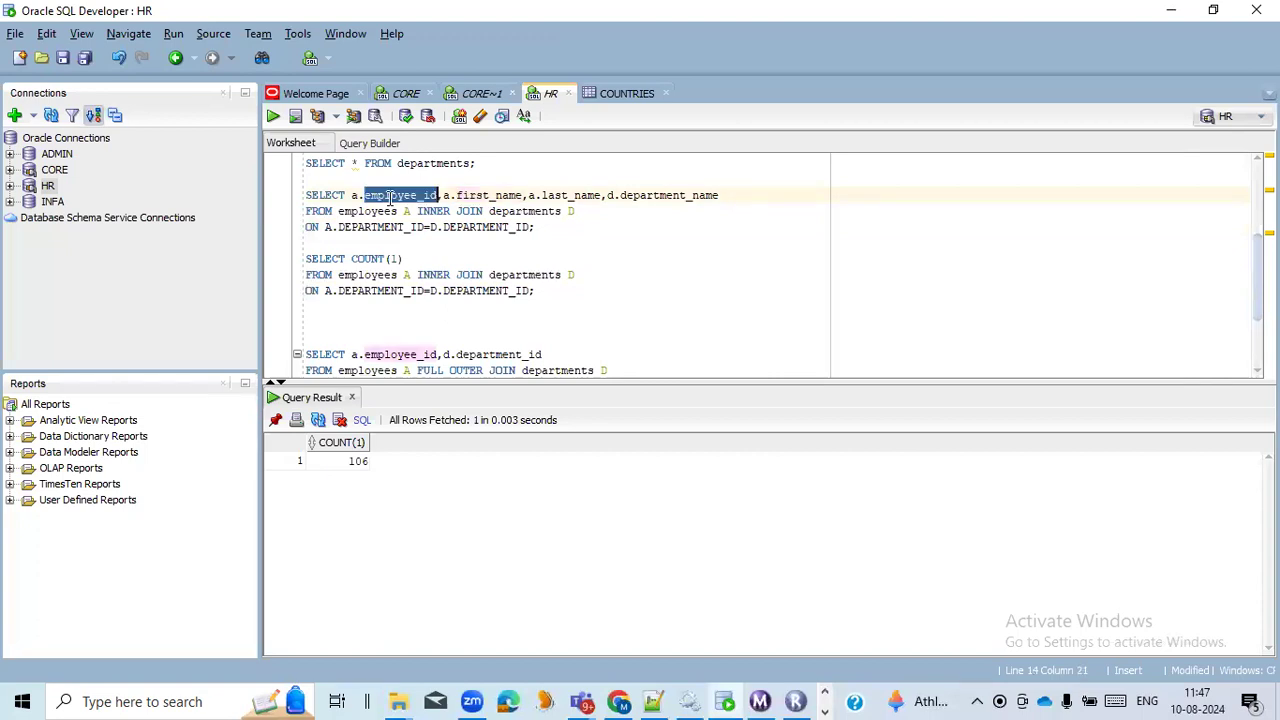
double_click(492, 196)
double_click(557, 196)
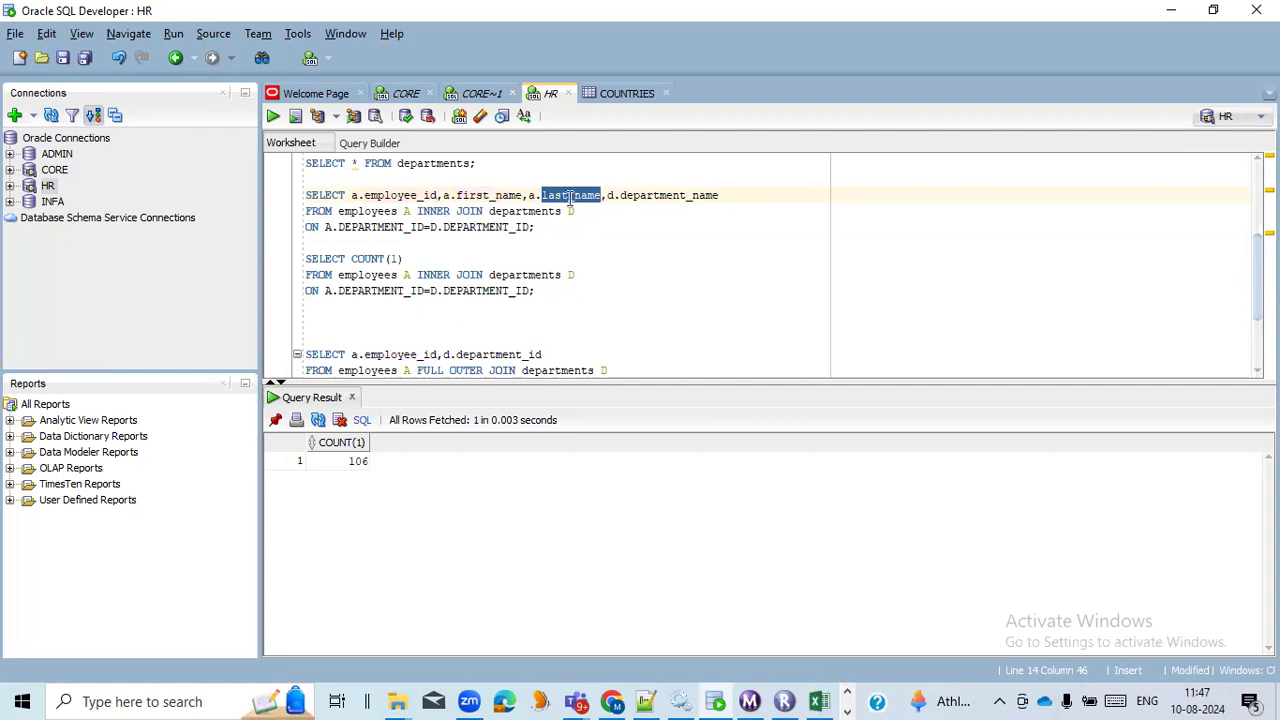
double_click(652, 195)
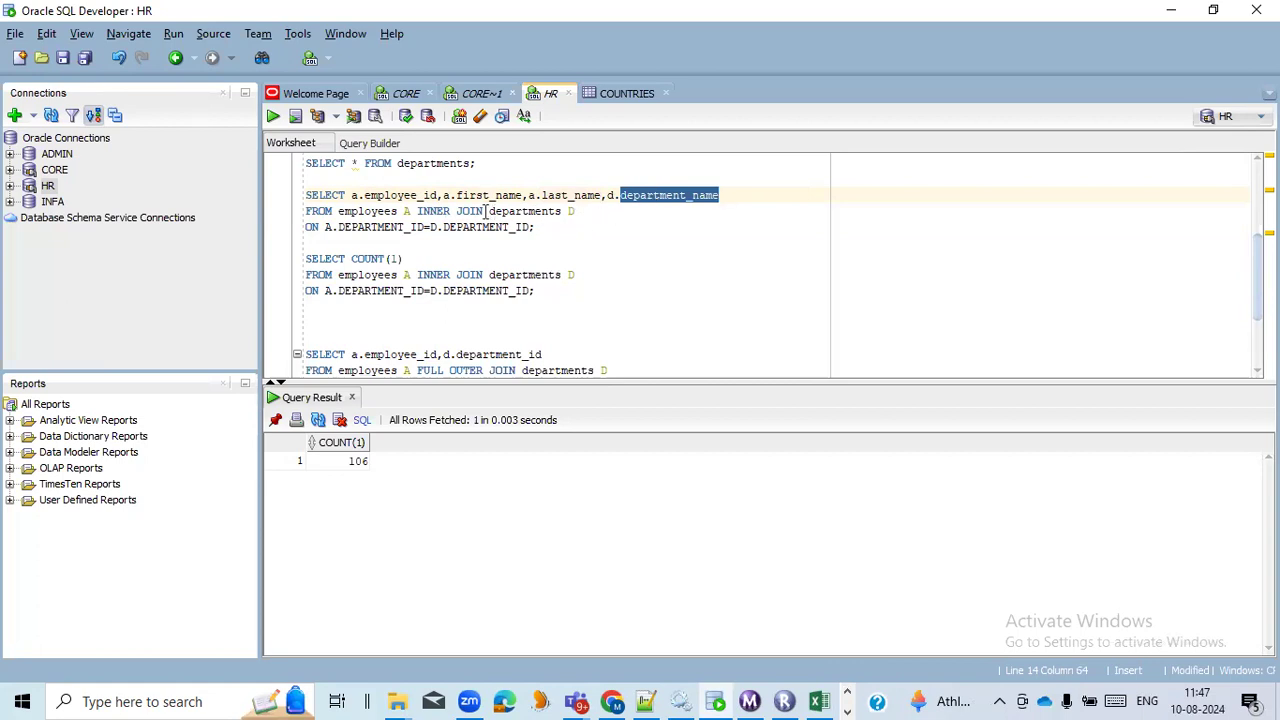
drag(486, 211, 418, 211)
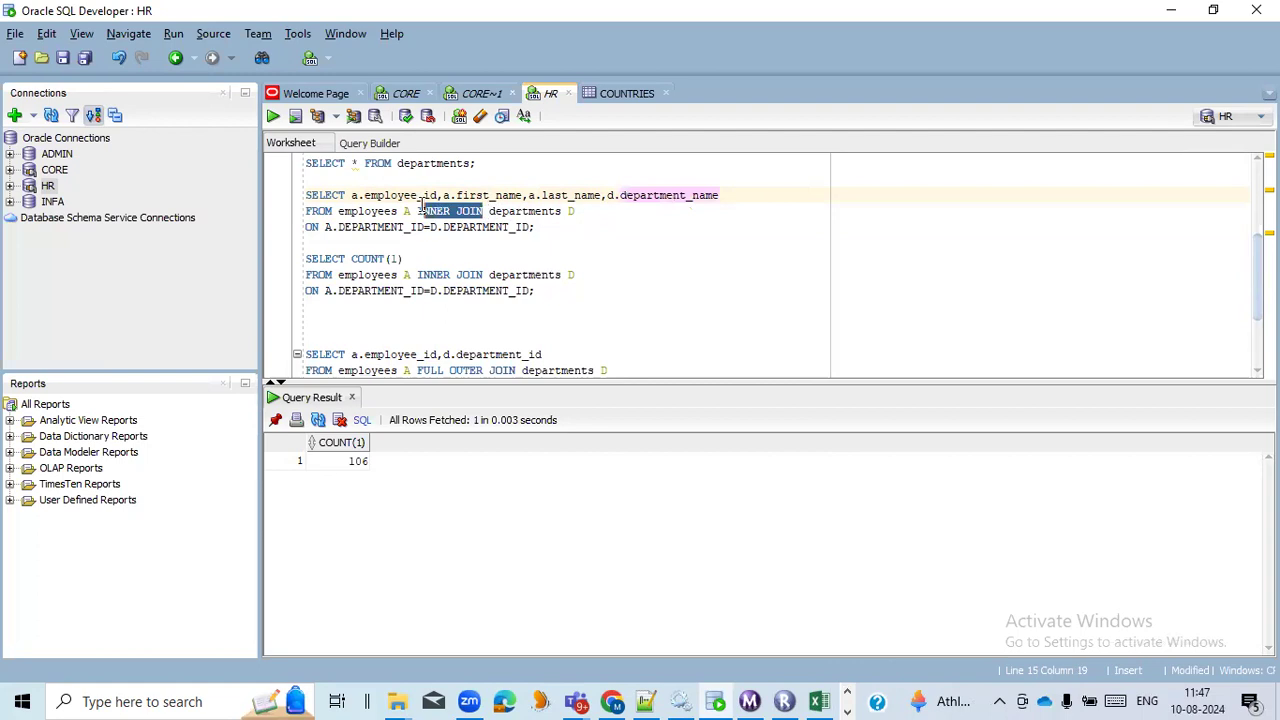
click(537, 227)
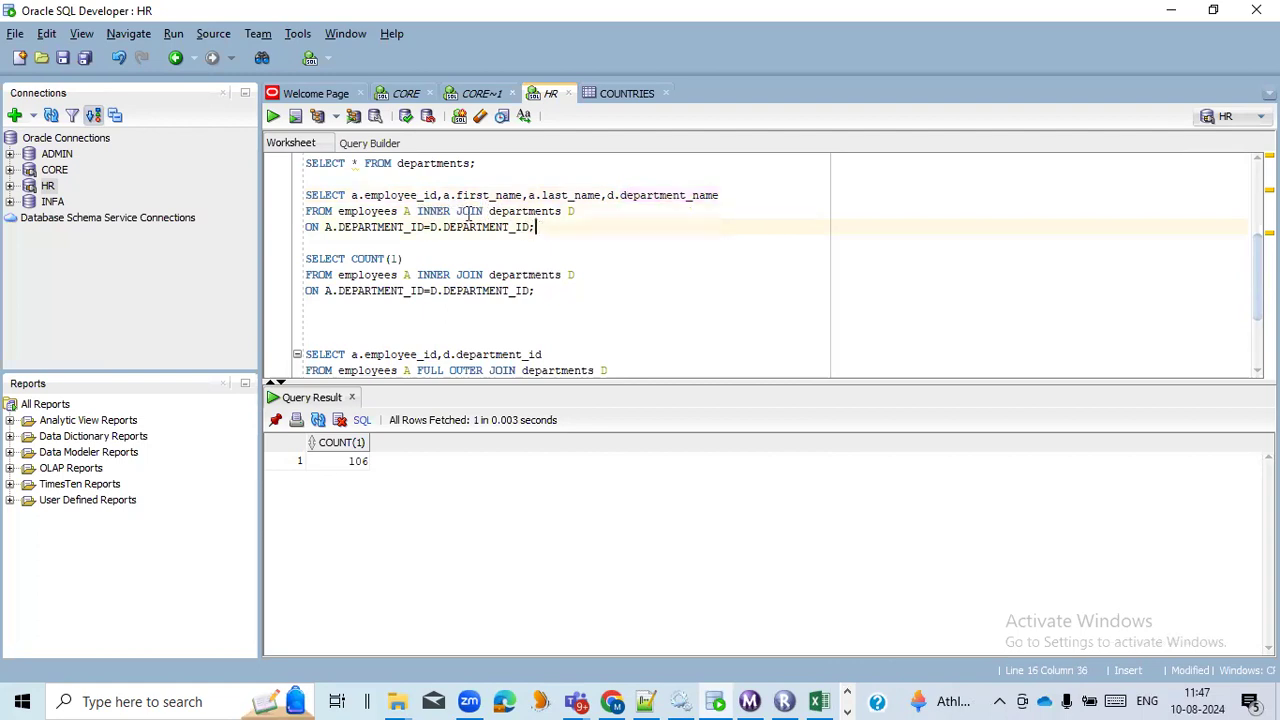
Run the inner join query that selects employee_id, first_name, last_name and department_name, and inspect the first returned row.
drag(540, 228, 305, 195)
click(273, 117)
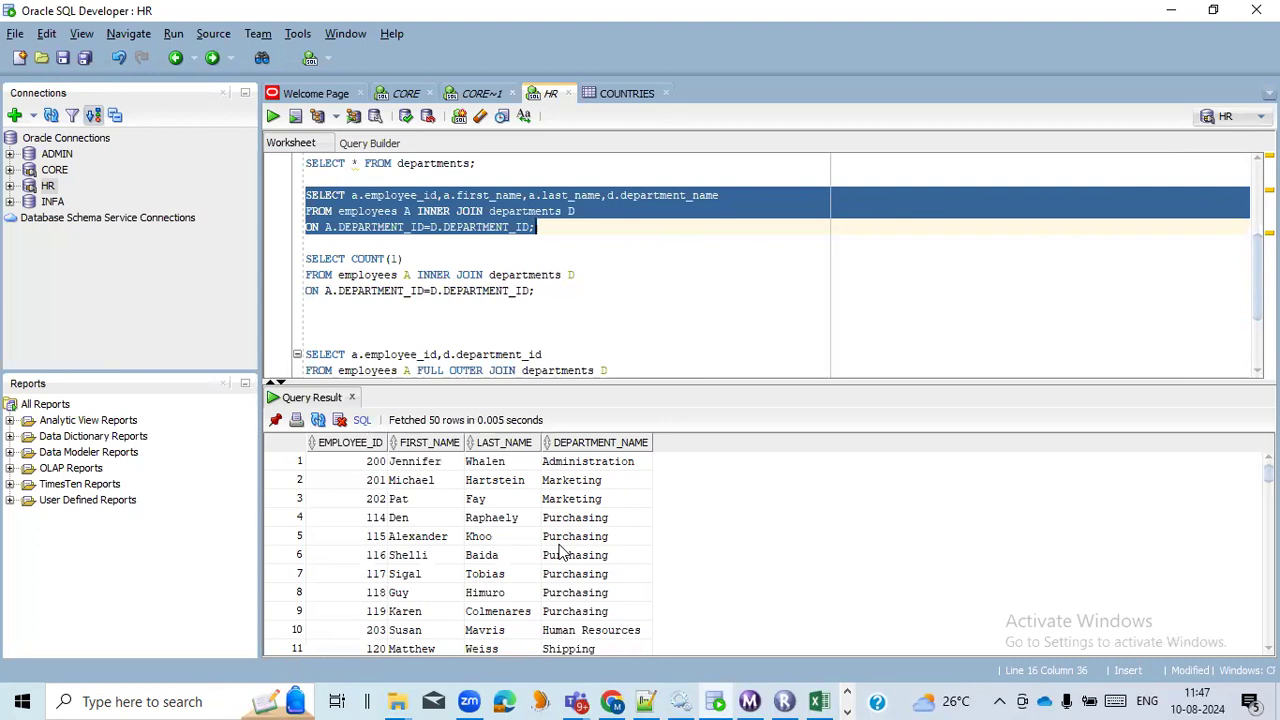
click(373, 466)
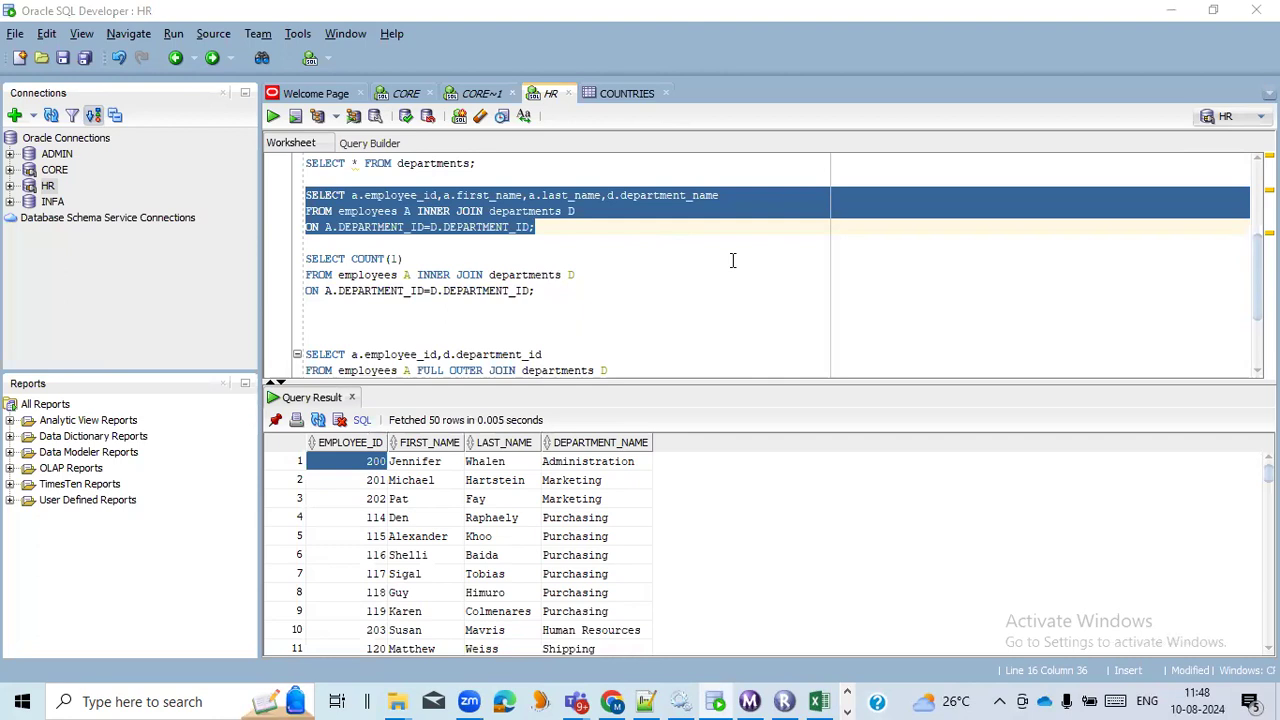
Switch back to PowerCenter Designer, add the EMPLOYEES source to the mapping, and place its source qualifier beside the source definition.
key(alt+Tab)
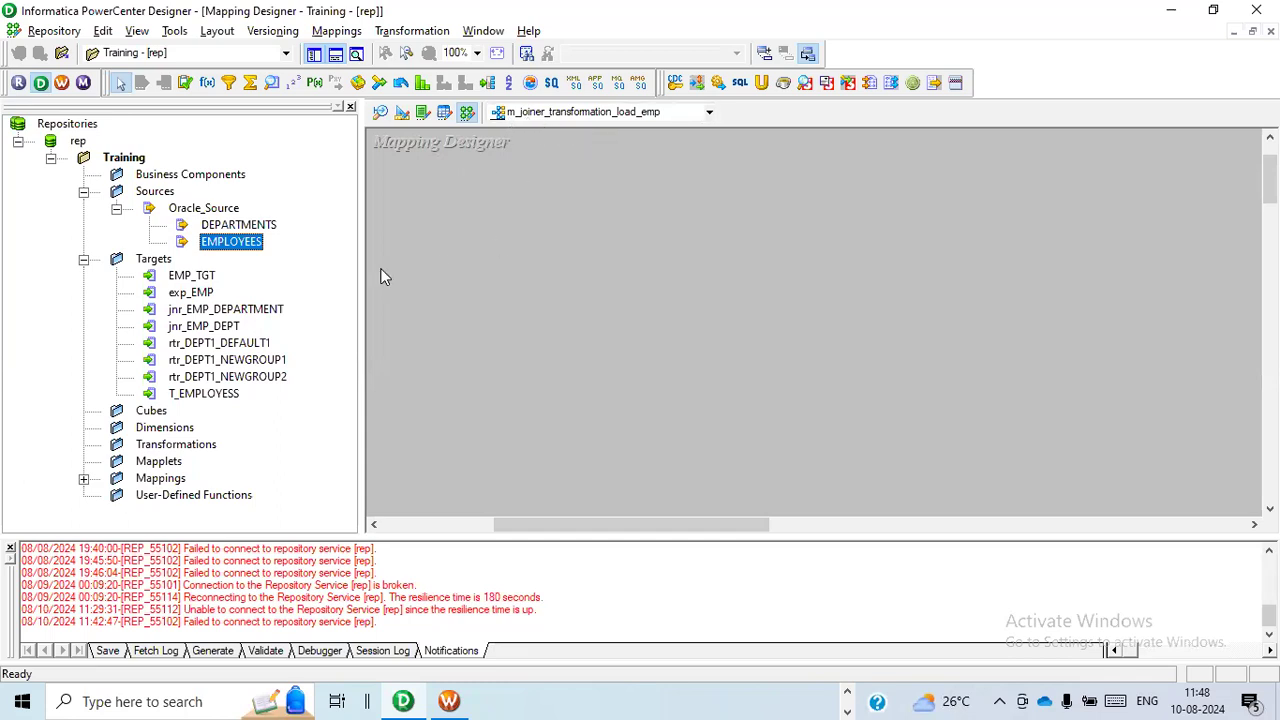
drag(237, 247, 447, 193)
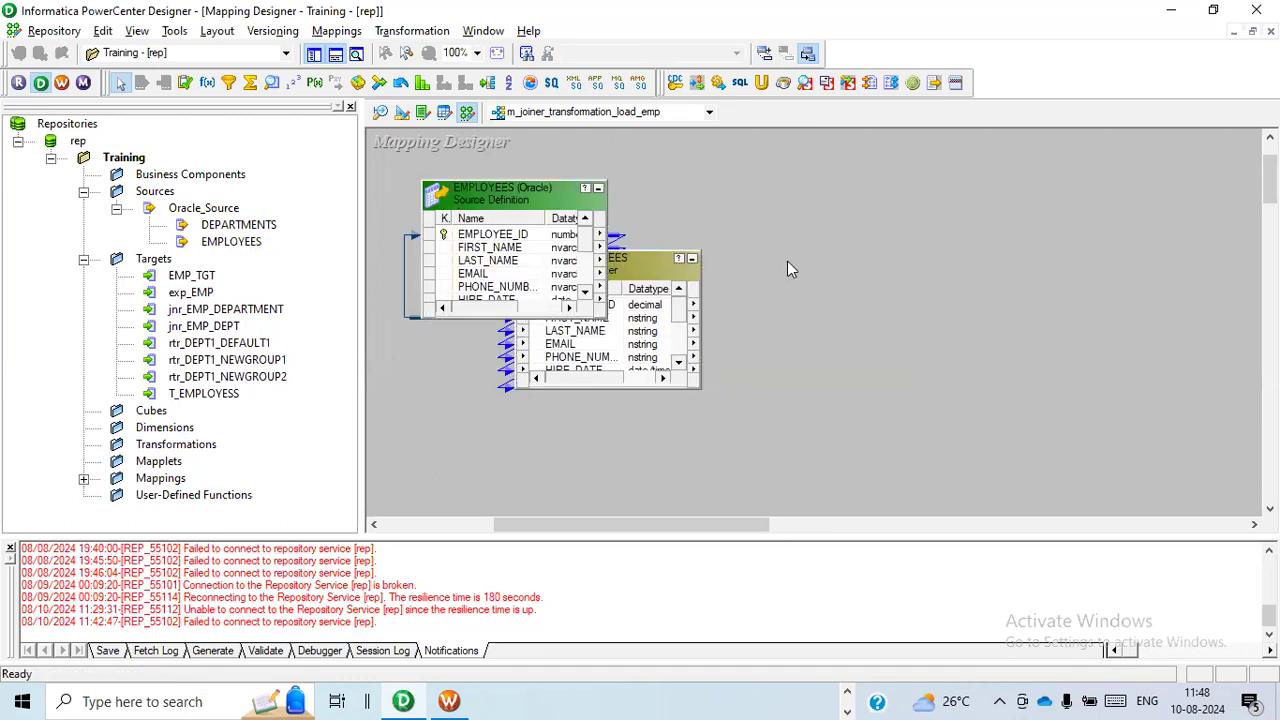
click(650, 276)
drag(650, 278, 810, 232)
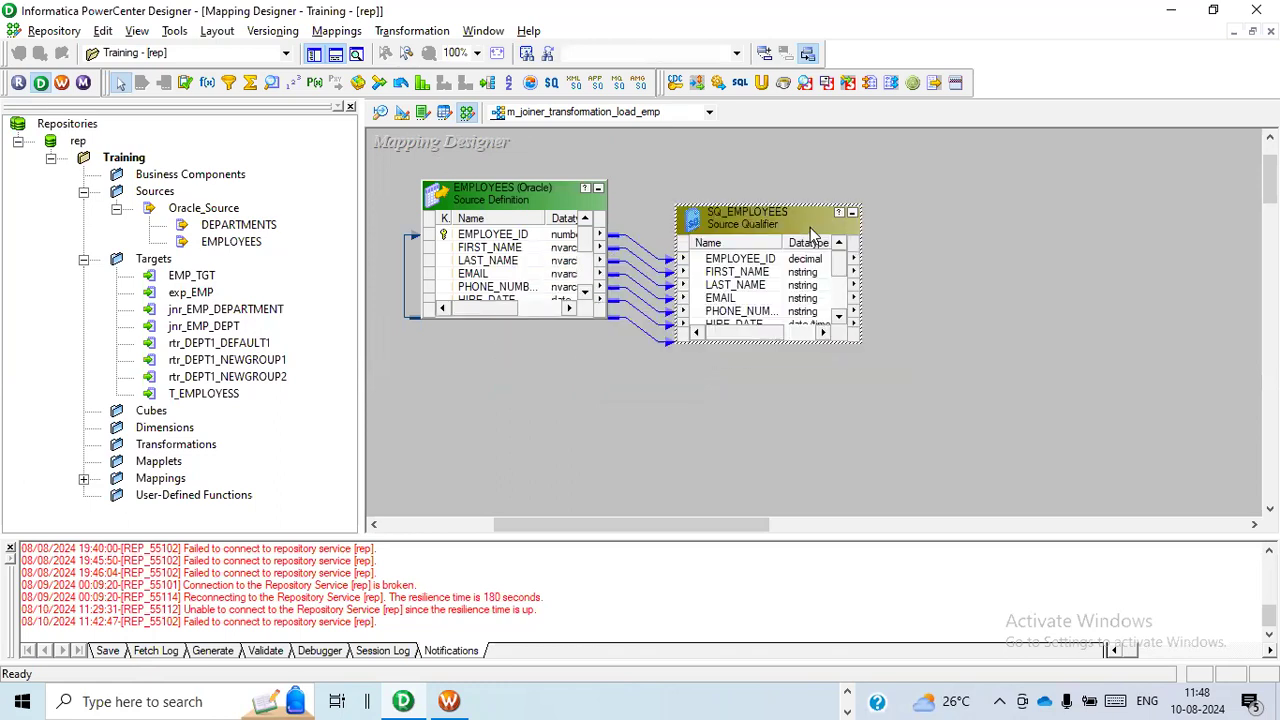
Add the DEPARTMENTS source to the mapping below EMPLOYEES and place SQ_DEPARTMENTS beside its source definition.
click(268, 226)
drag(268, 226, 475, 401)
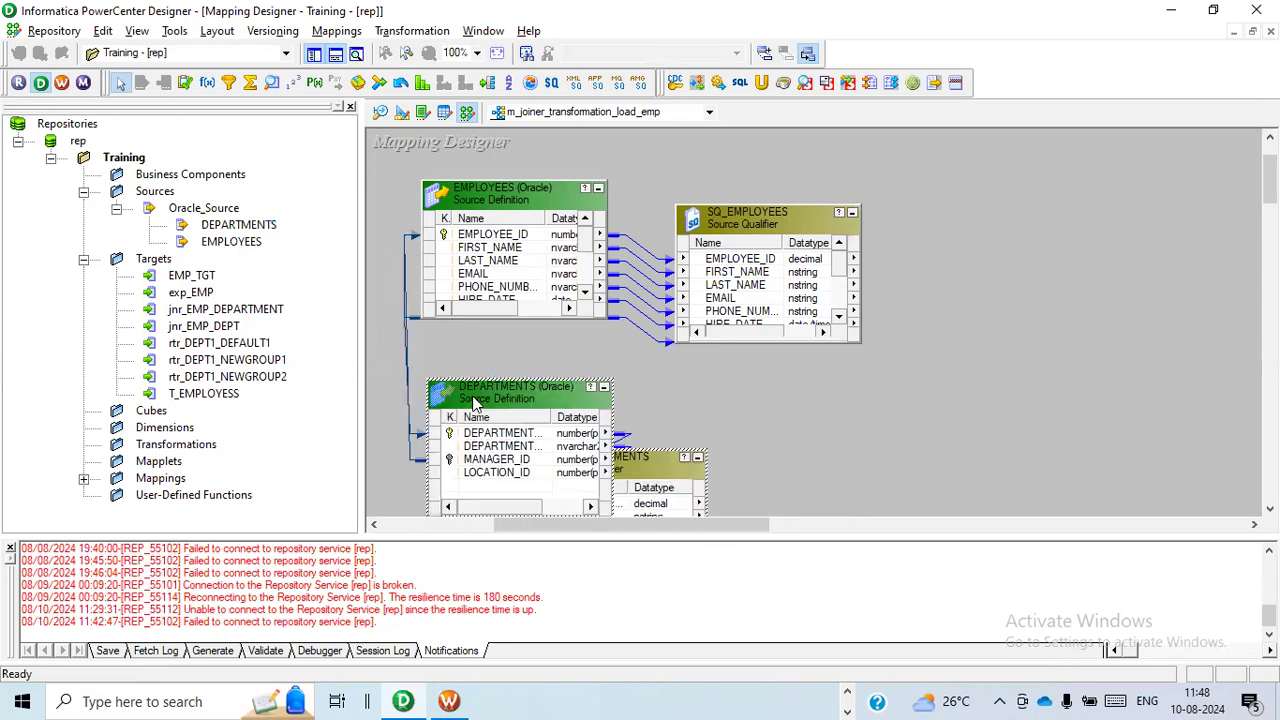
drag(675, 476, 804, 414)
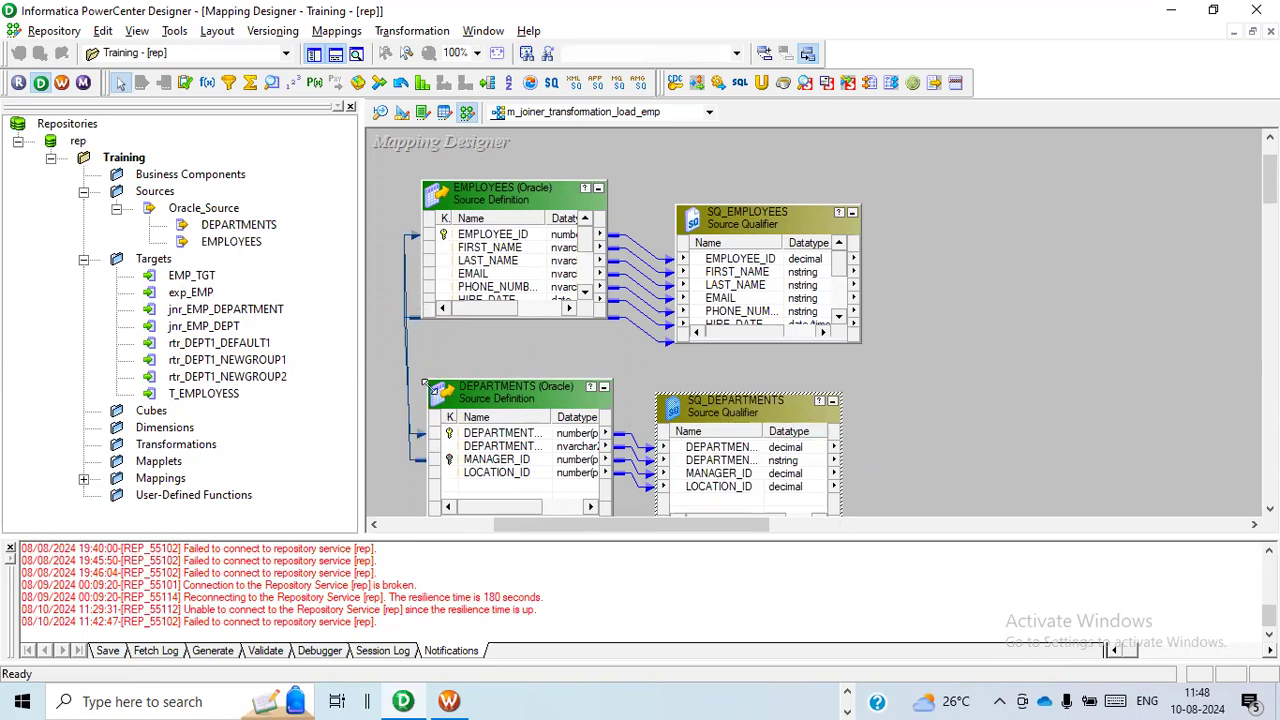
scroll(568, 285, down, 2)
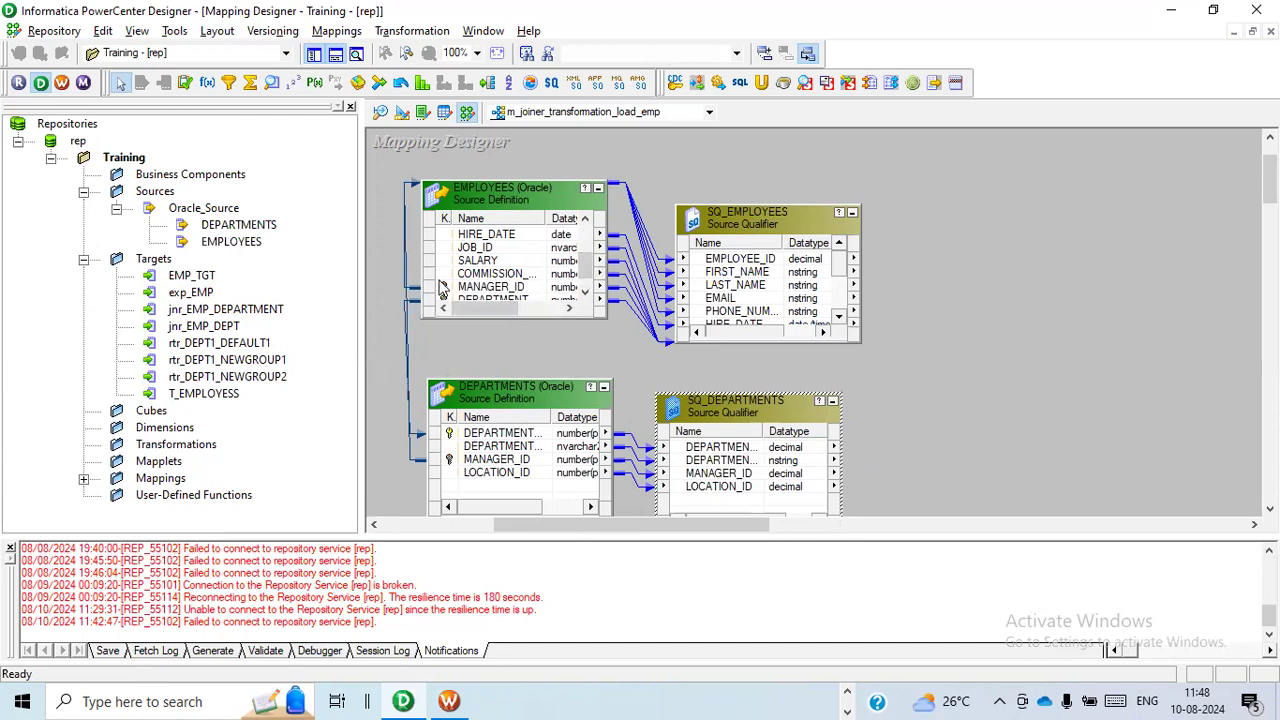
Create a Joiner transformation named jnr_employee_department and place it beyond the two source qualifiers in the mapping.
drag(645, 525, 720, 528)
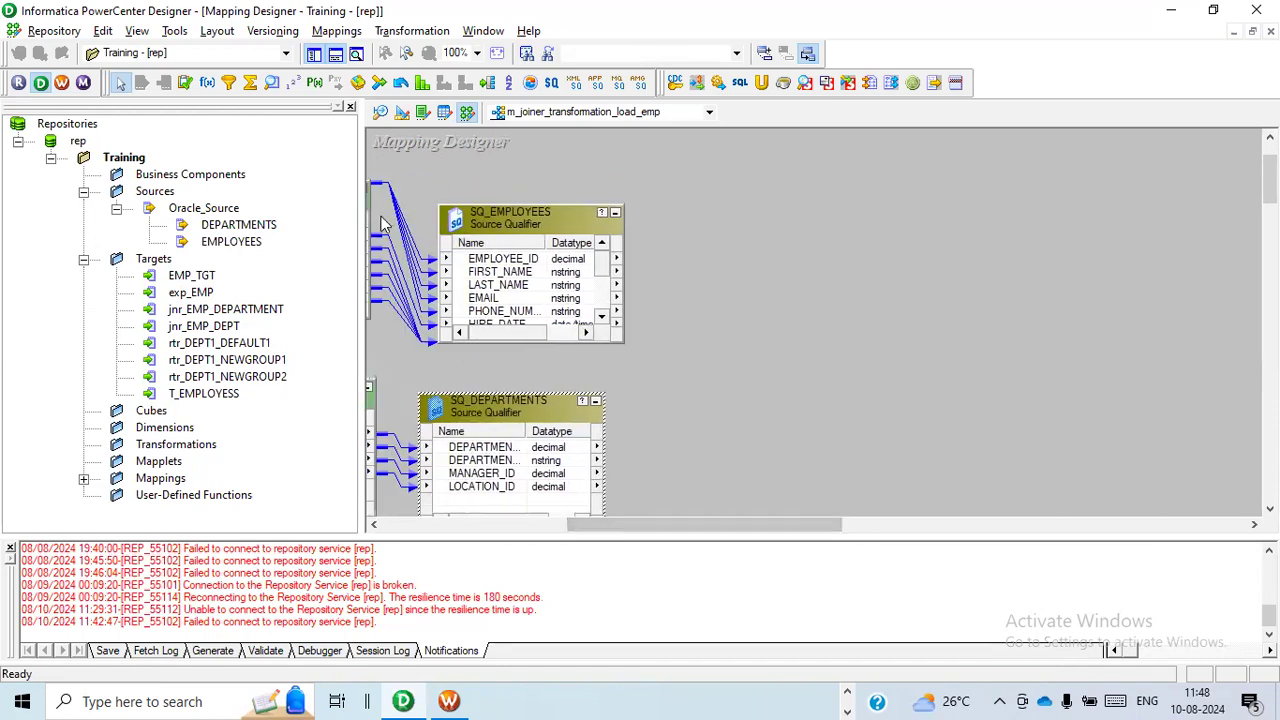
drag(344, 237, 123, 240)
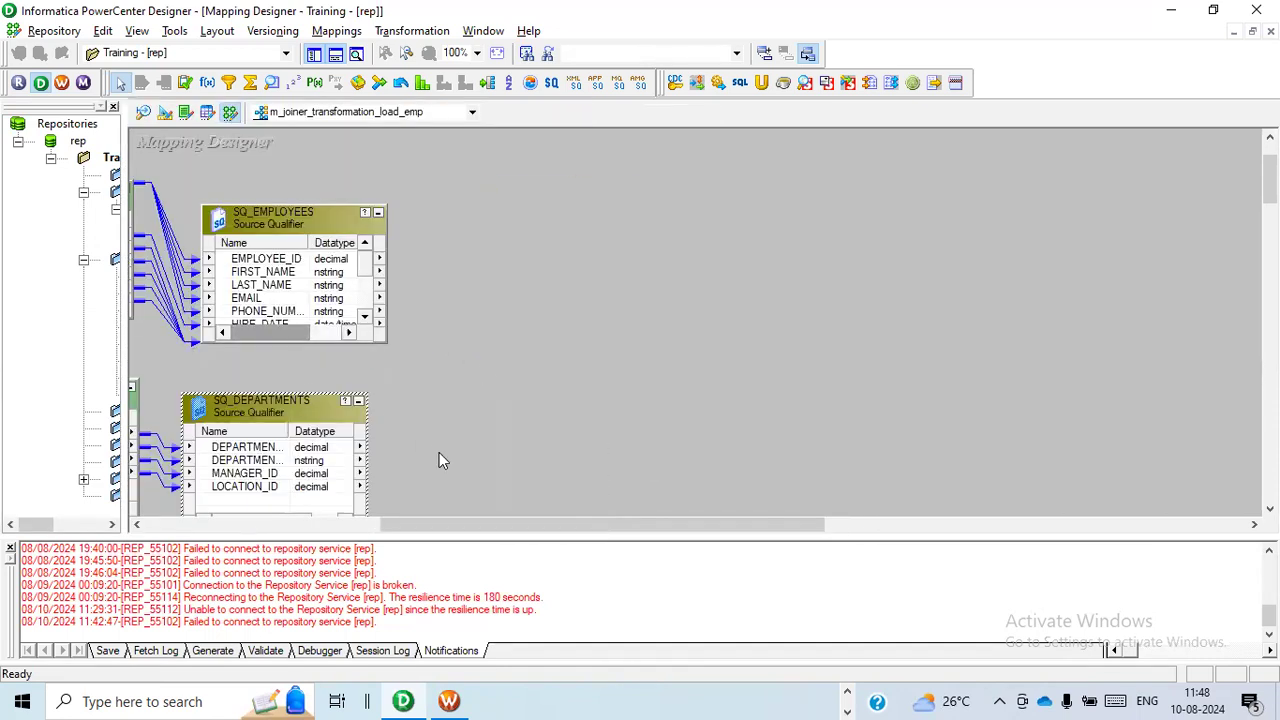
drag(375, 531, 345, 527)
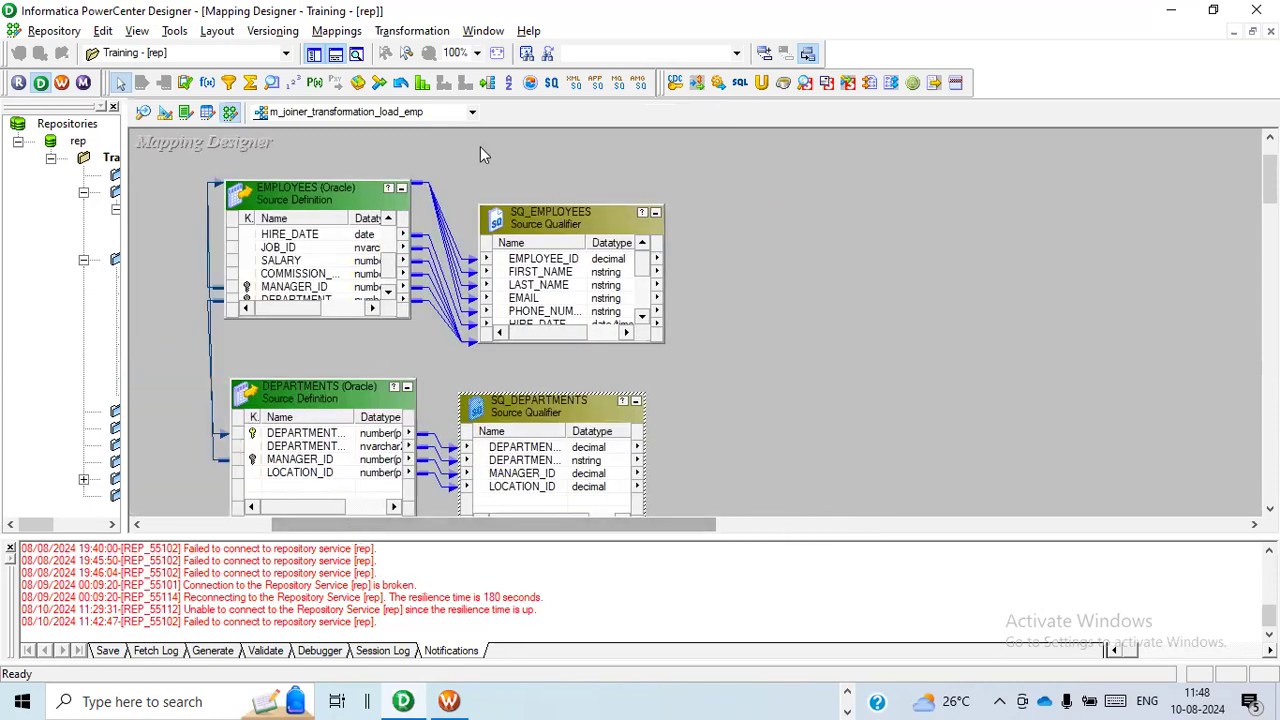
click(410, 32)
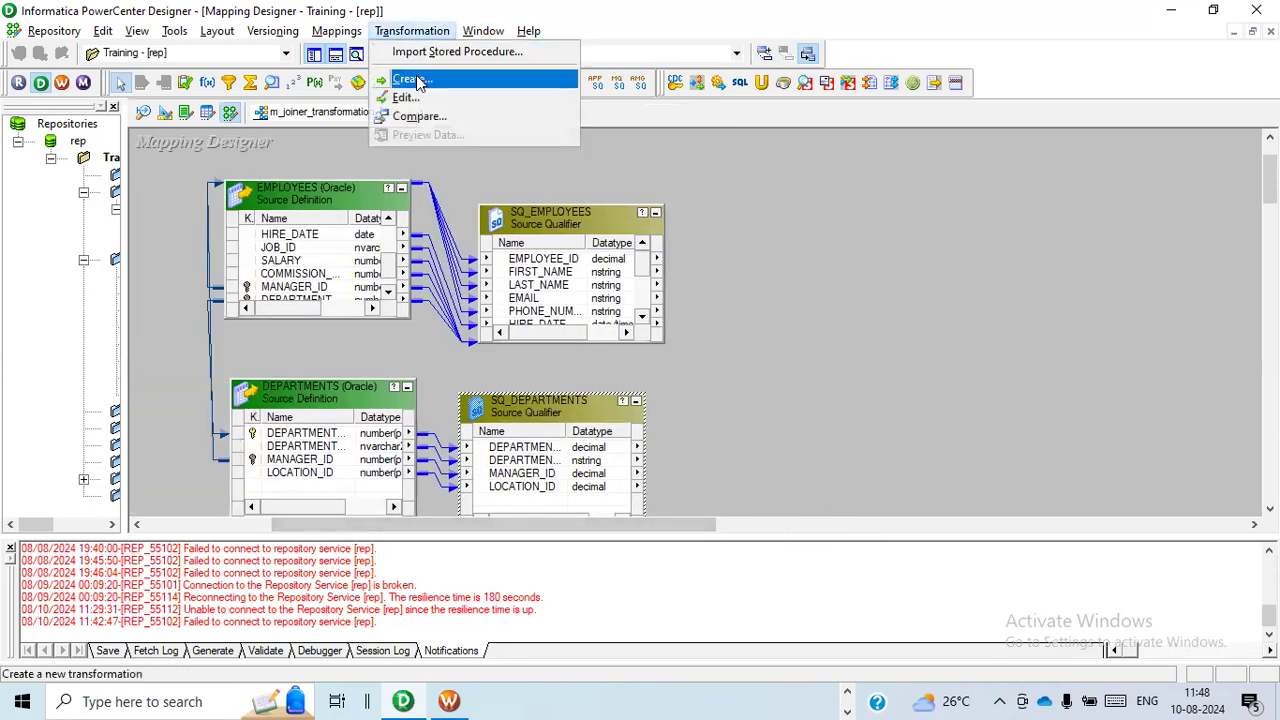
click(420, 81)
key(j)
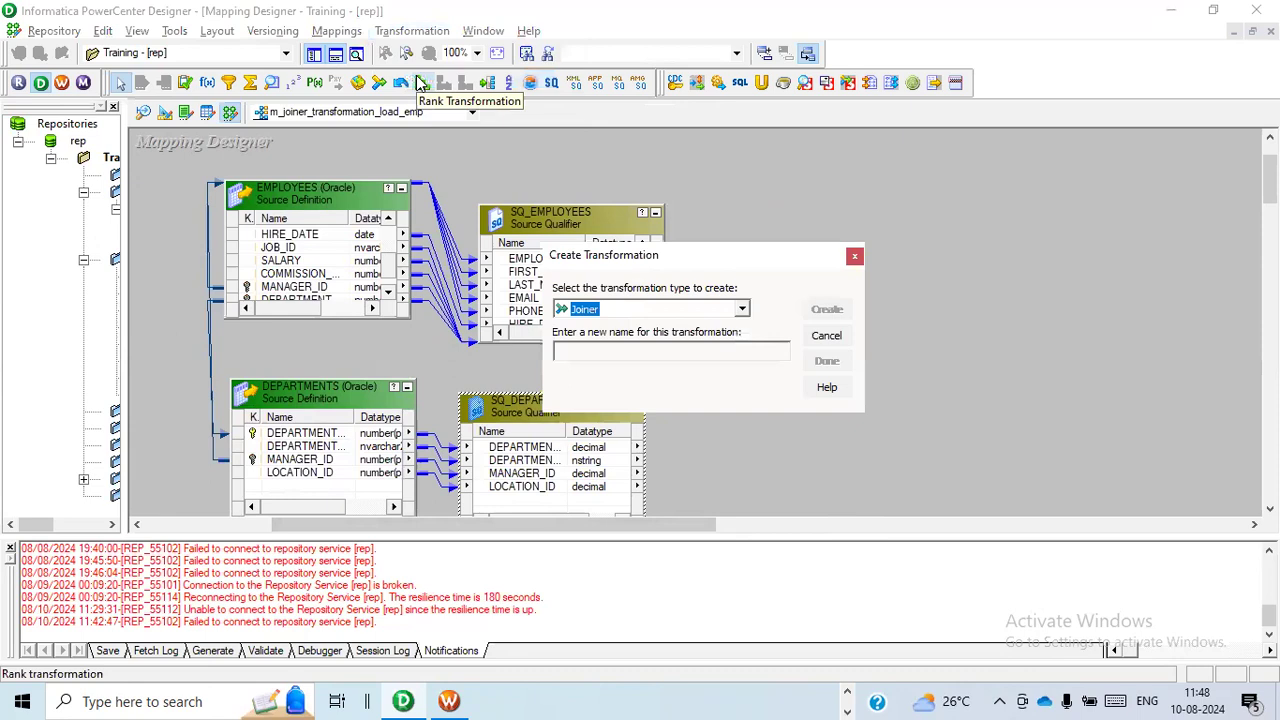
click(582, 354)
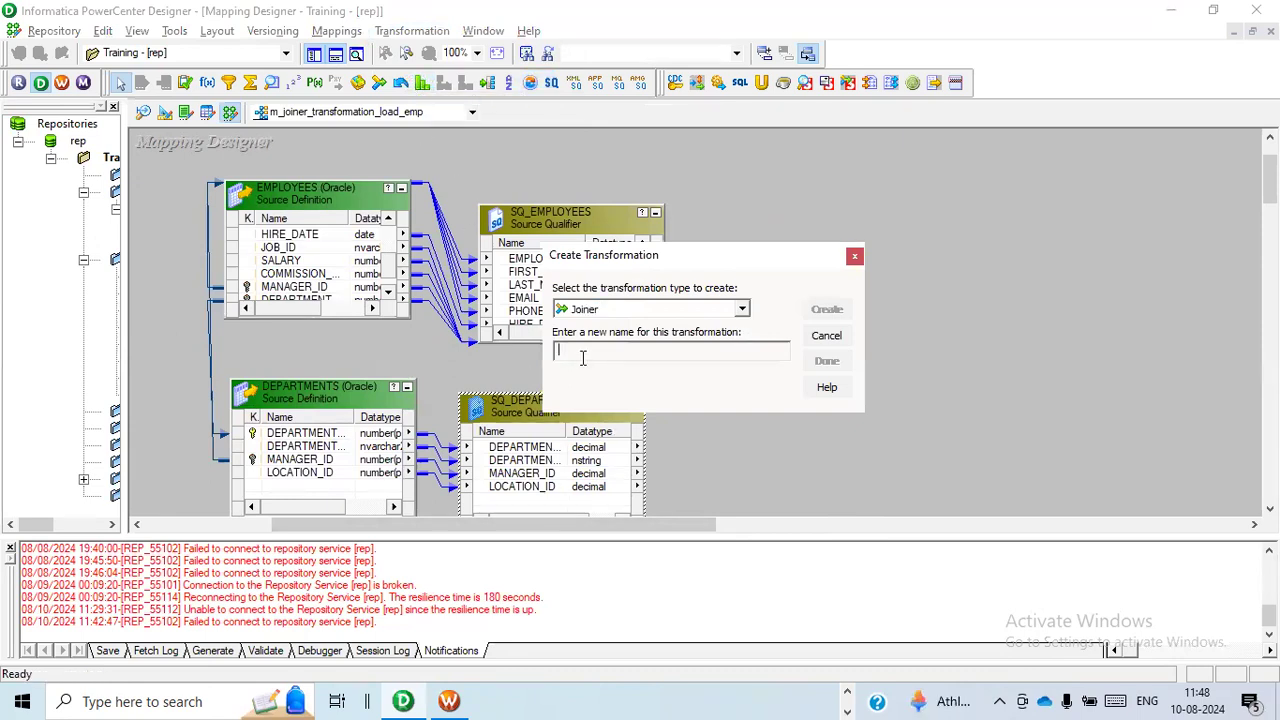
text(jnr_employ)
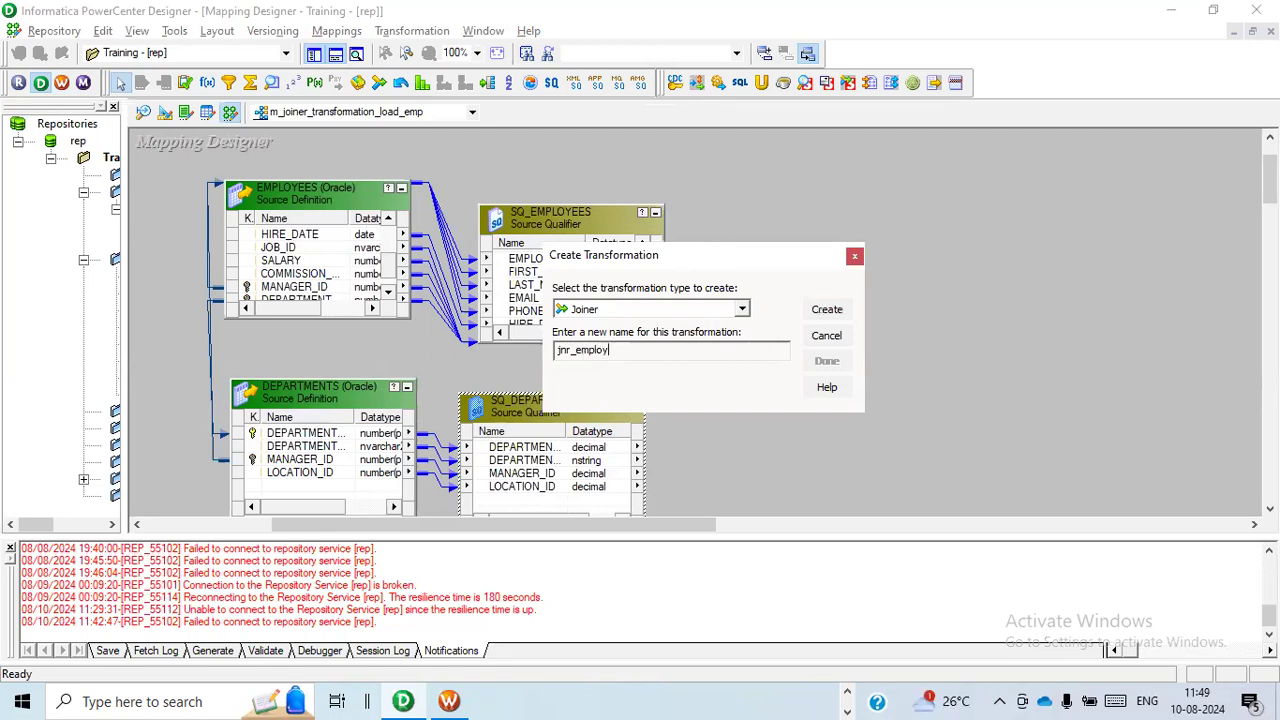
text(ee_department)
click(827, 309)
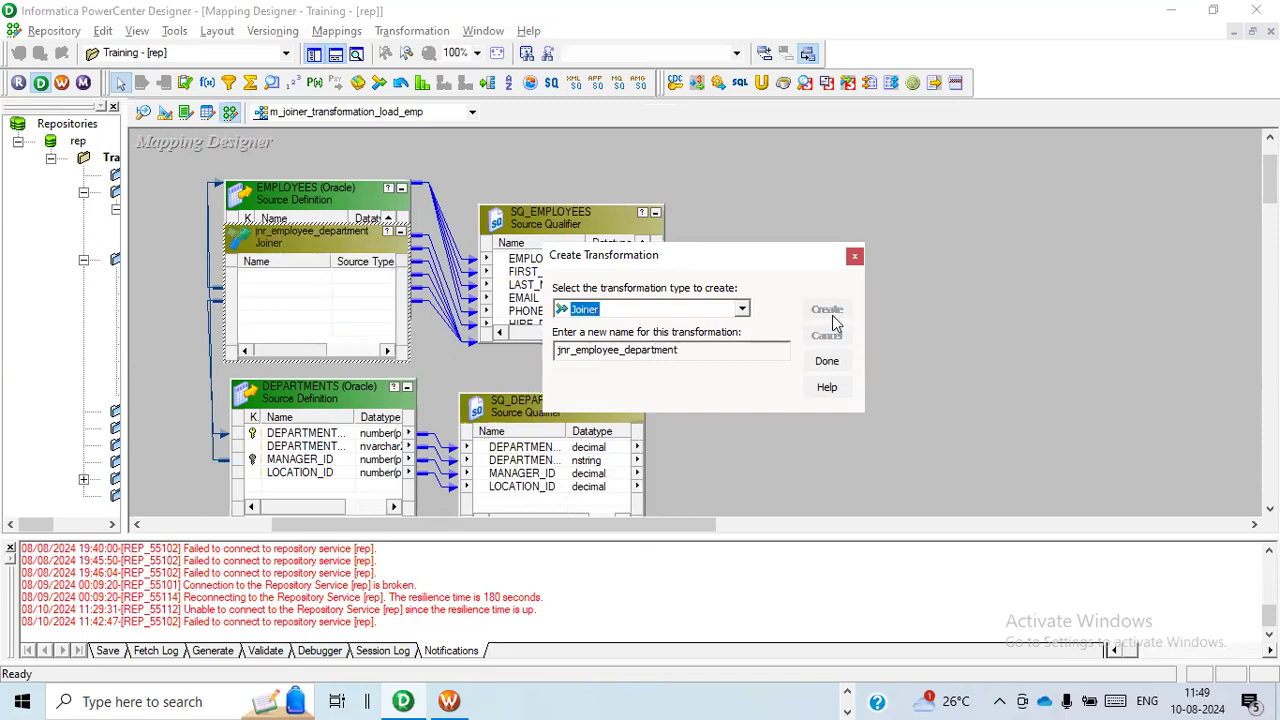
click(827, 361)
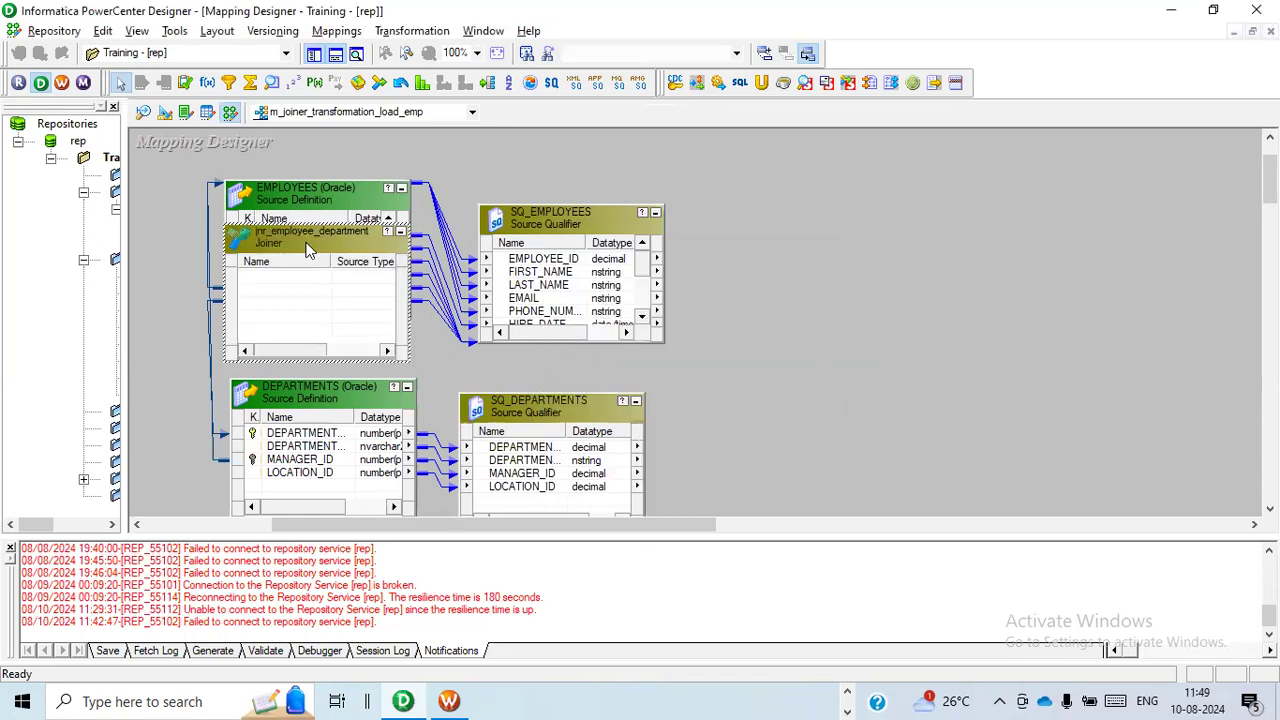
drag(310, 248, 866, 312)
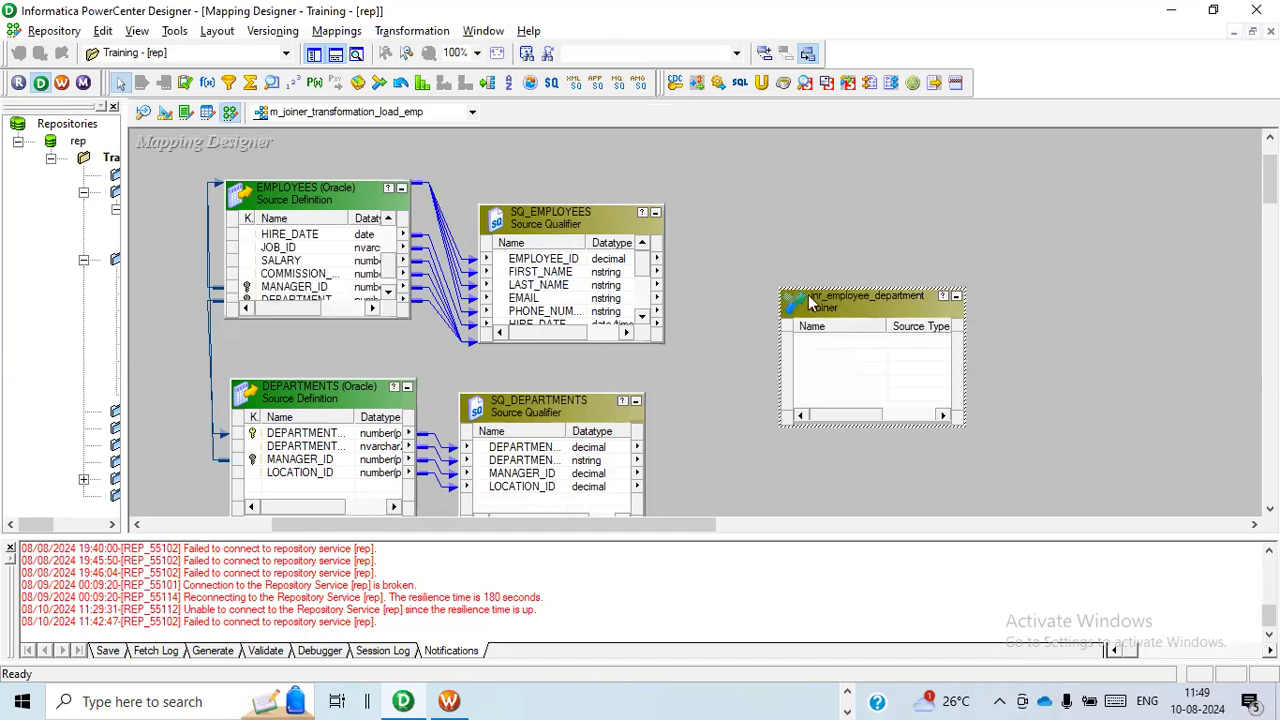
Enlarge SQ_EMPLOYEES and link its EMPLOYEE_ID, FIRST_NAME and LAST_NAME ports into the jnr_employee_department joiner.
click(577, 200)
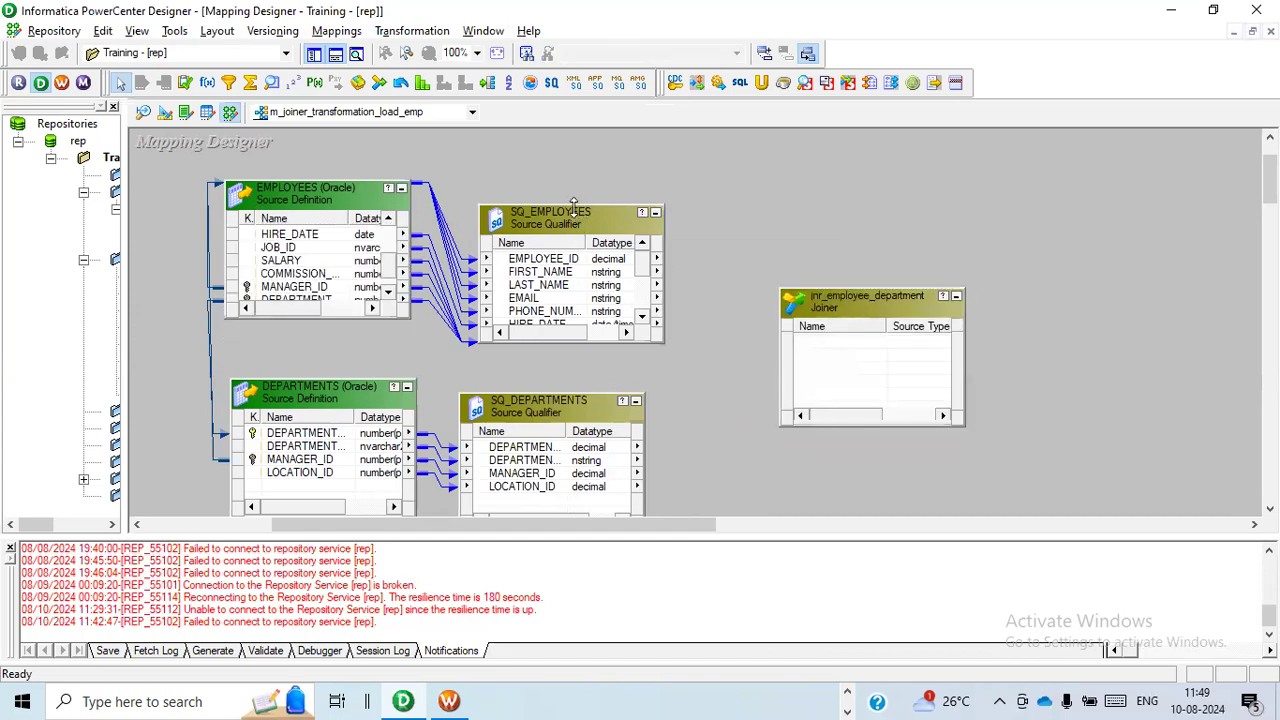
drag(573, 205, 578, 157)
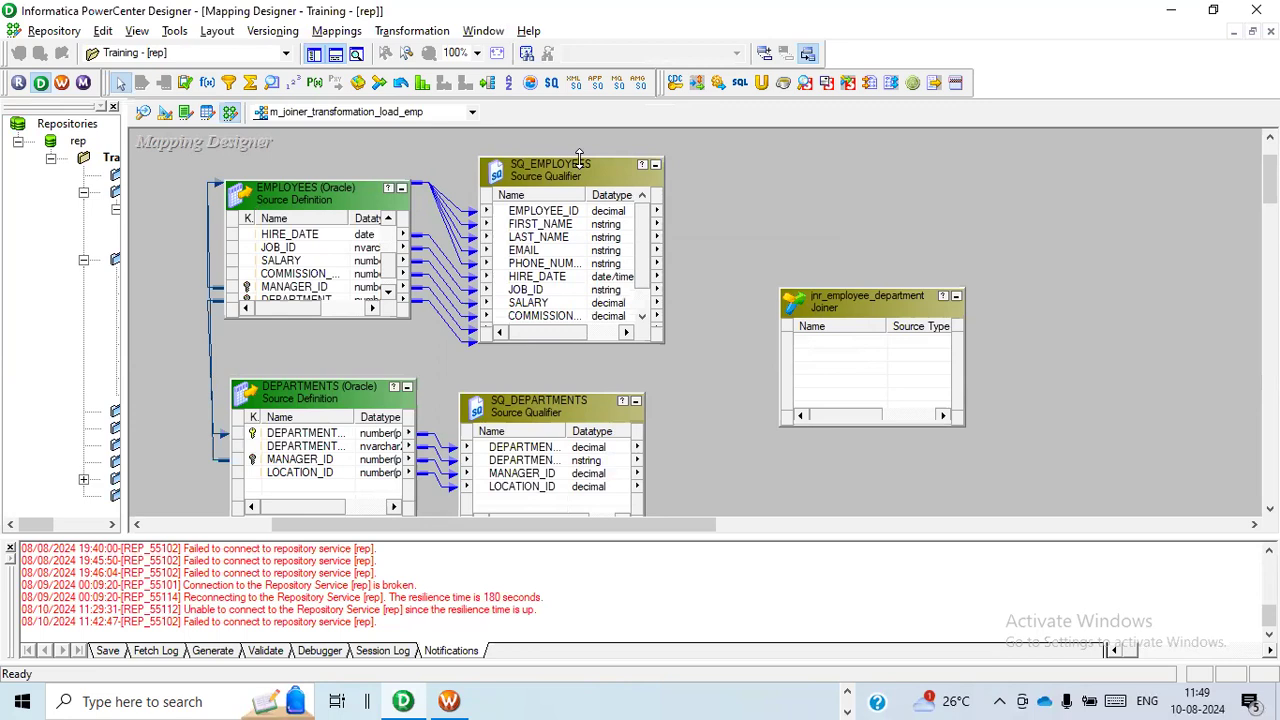
click(545, 212)
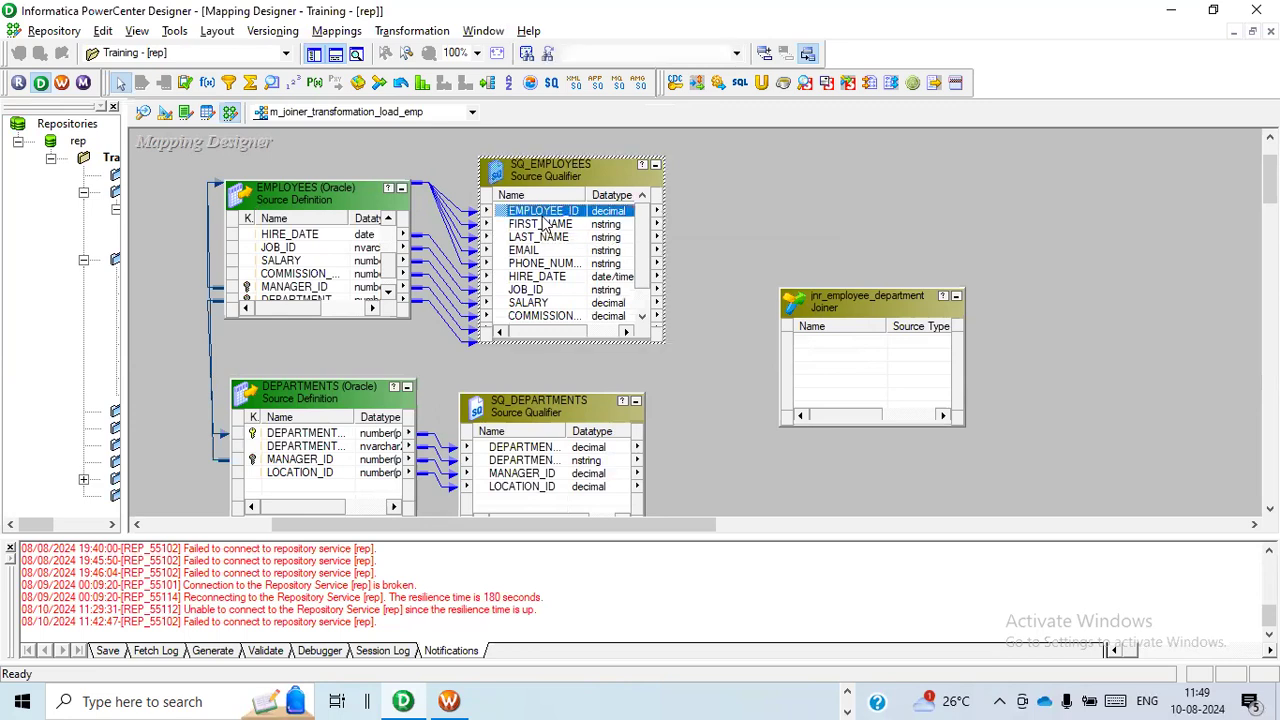
drag(543, 224, 545, 246)
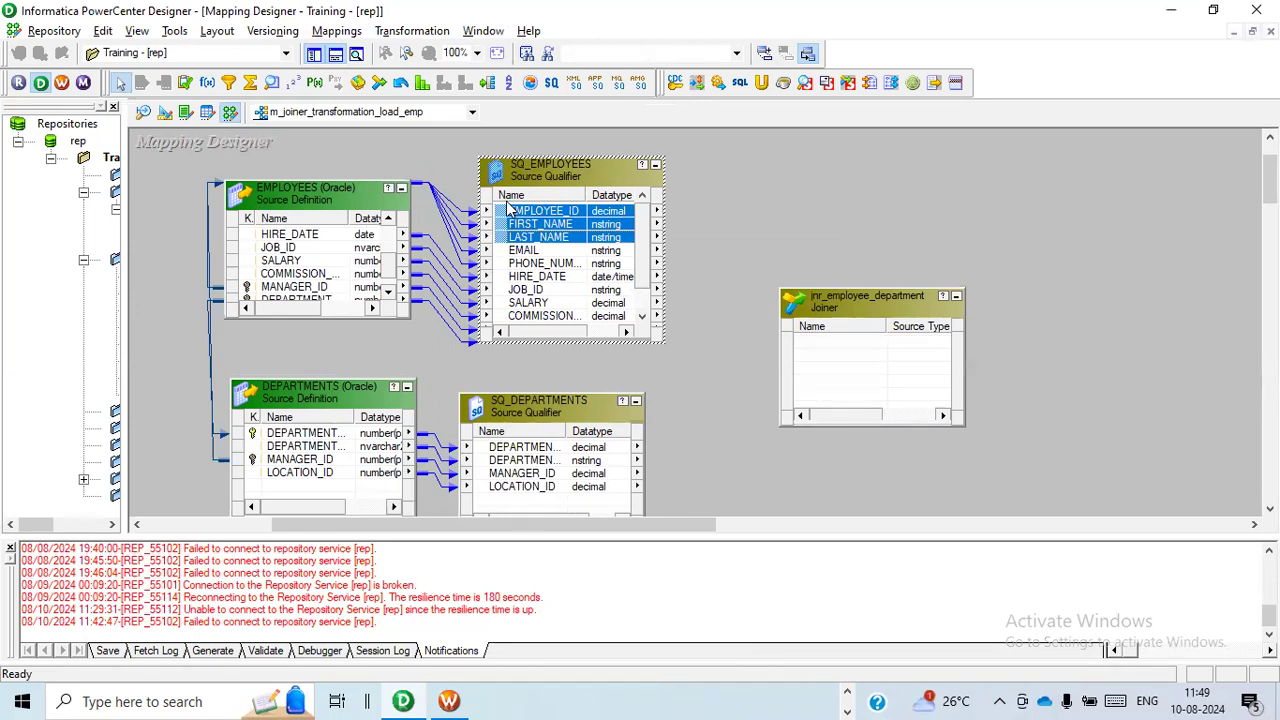
drag(508, 215, 824, 346)
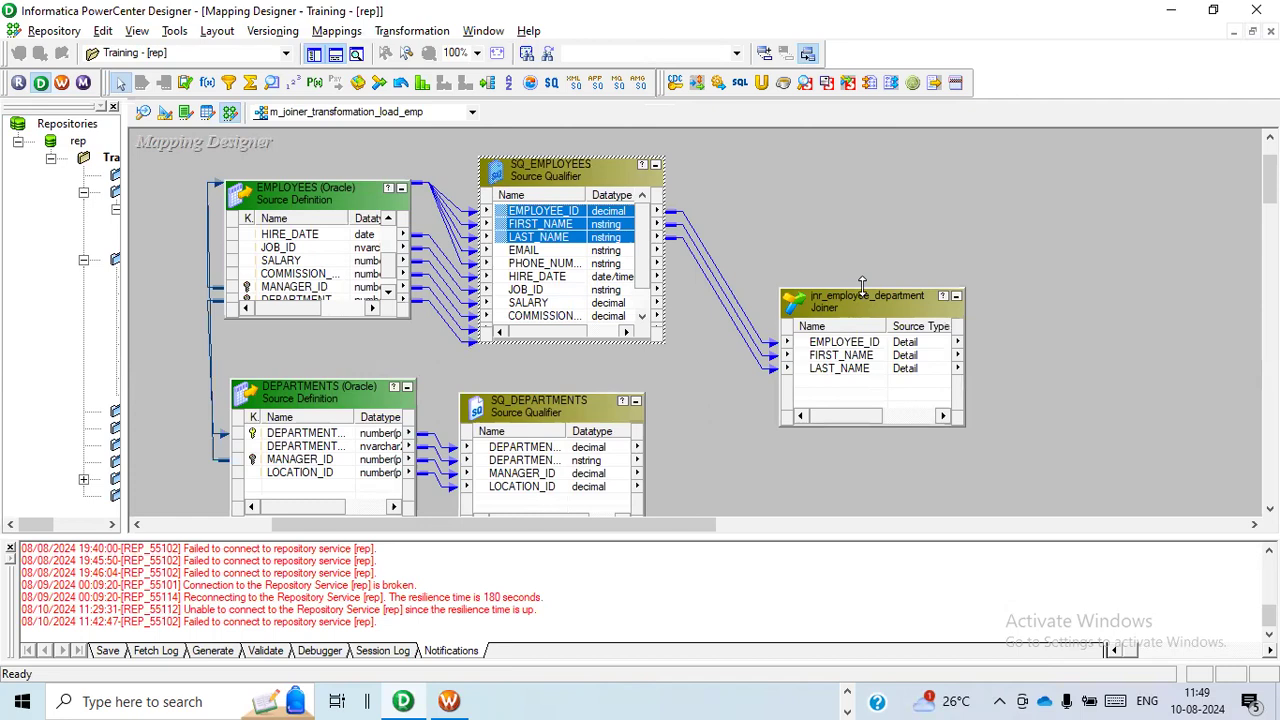
Enlarge the joiner and link the department ID port of SQ_EMPLOYEES into it.
drag(862, 287, 862, 203)
click(642, 316)
click(642, 316)
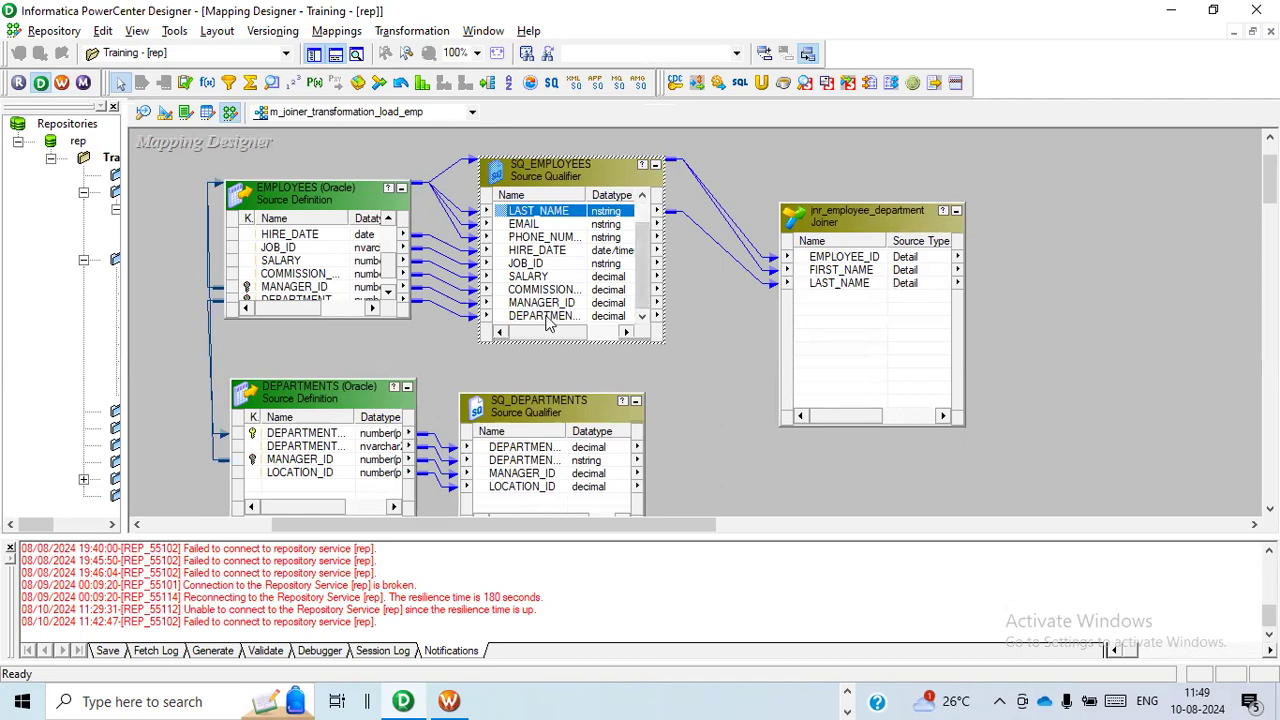
drag(547, 320, 812, 300)
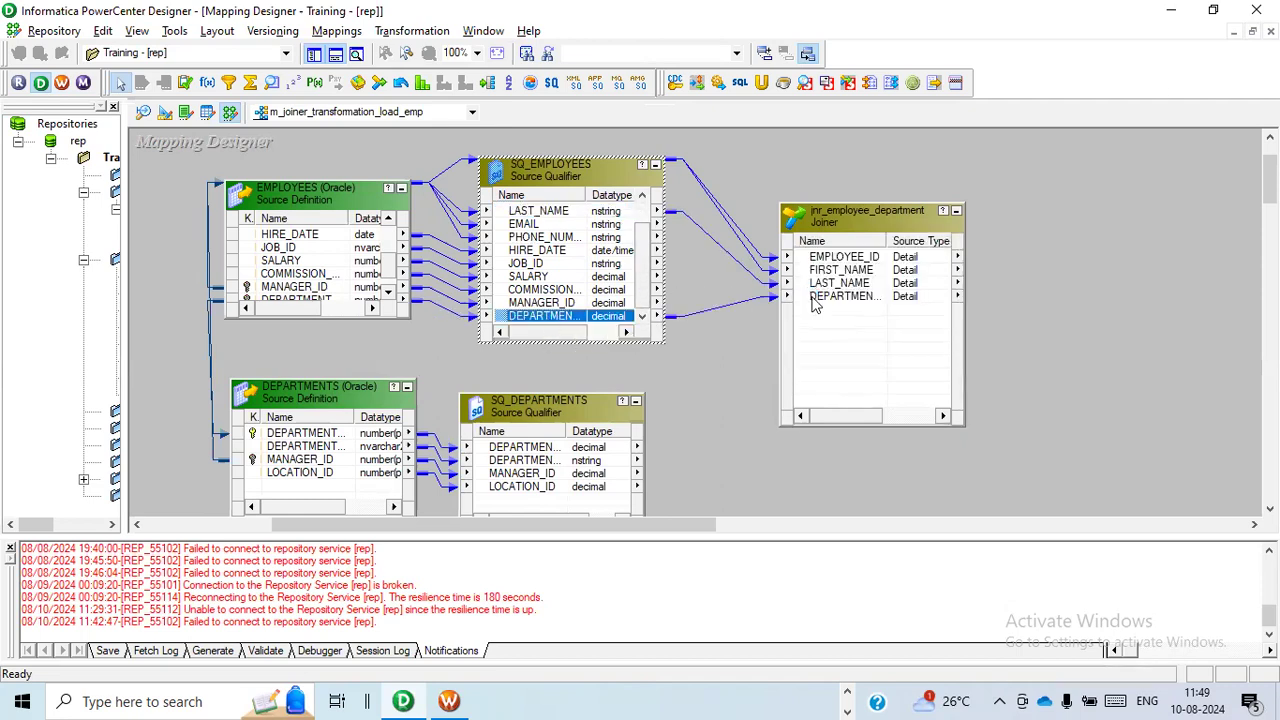
Link DEPARTMENT_ID and DEPARTMENT_NAME from SQ_DEPARTMENTS into the jnr_employee_department joiner.
click(541, 450)
drag(543, 457, 926, 313)
drag(538, 461, 845, 330)
Open the joiner's port settings, try the employee ports as master, and set the DEPARTMENT_ID1 and DEPARTMENT_NAME ports back as master.
drag(675, 523, 755, 529)
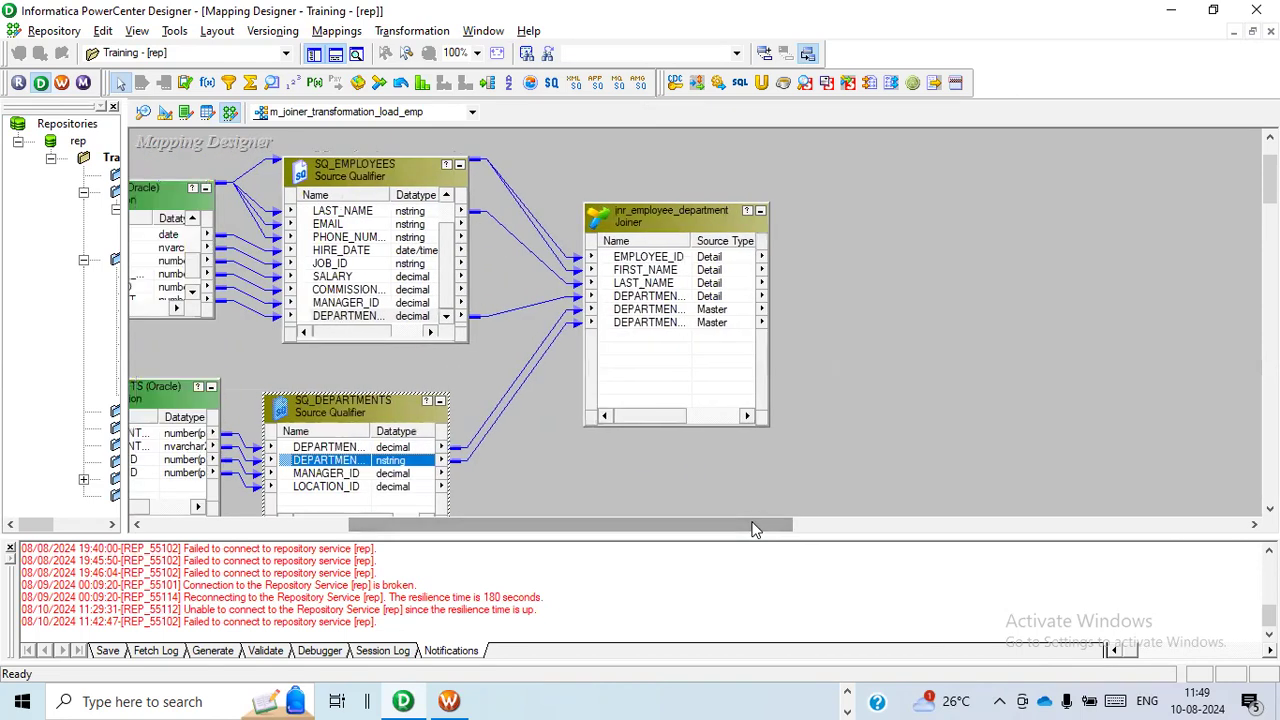
double_click(645, 218)
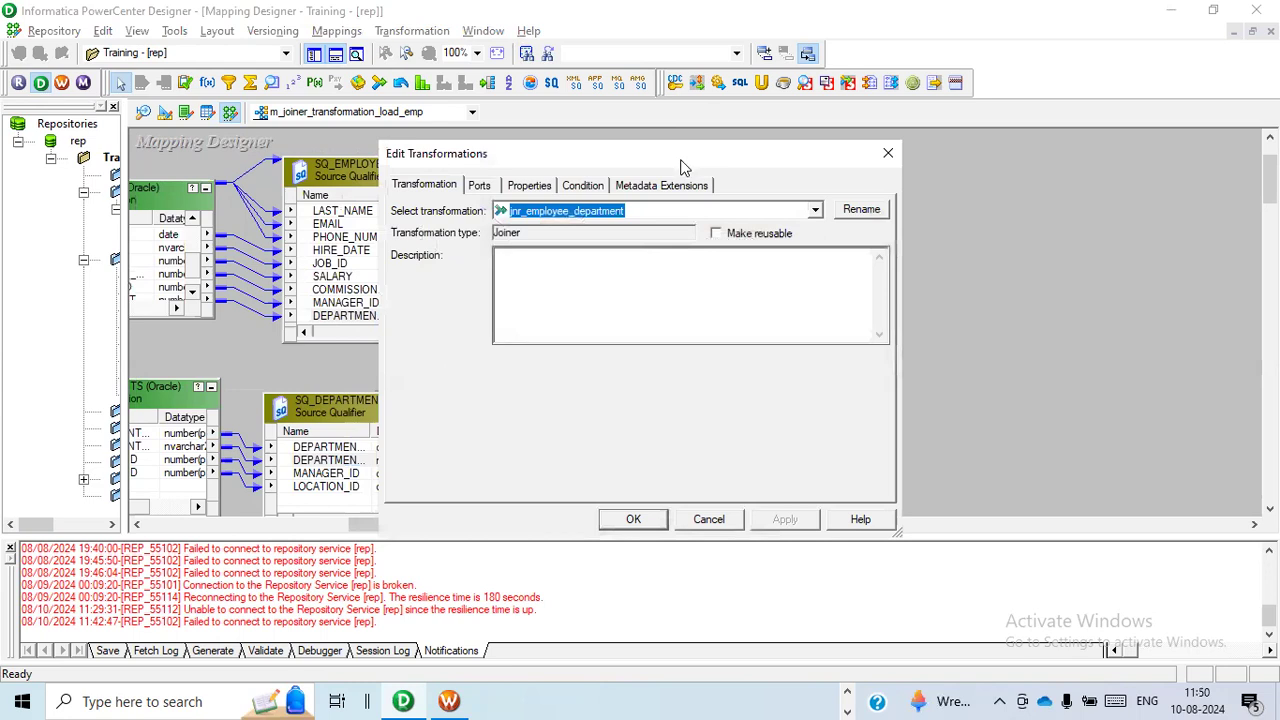
drag(683, 165, 705, 126)
click(501, 146)
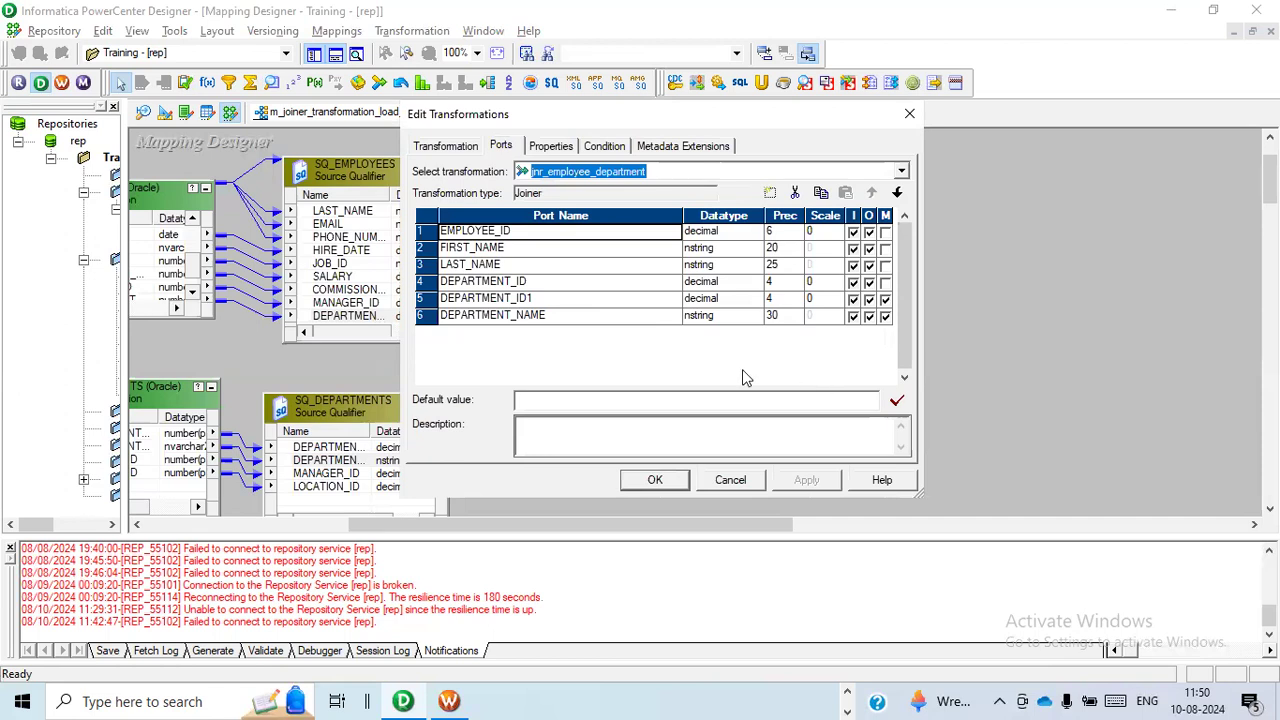
click(885, 231)
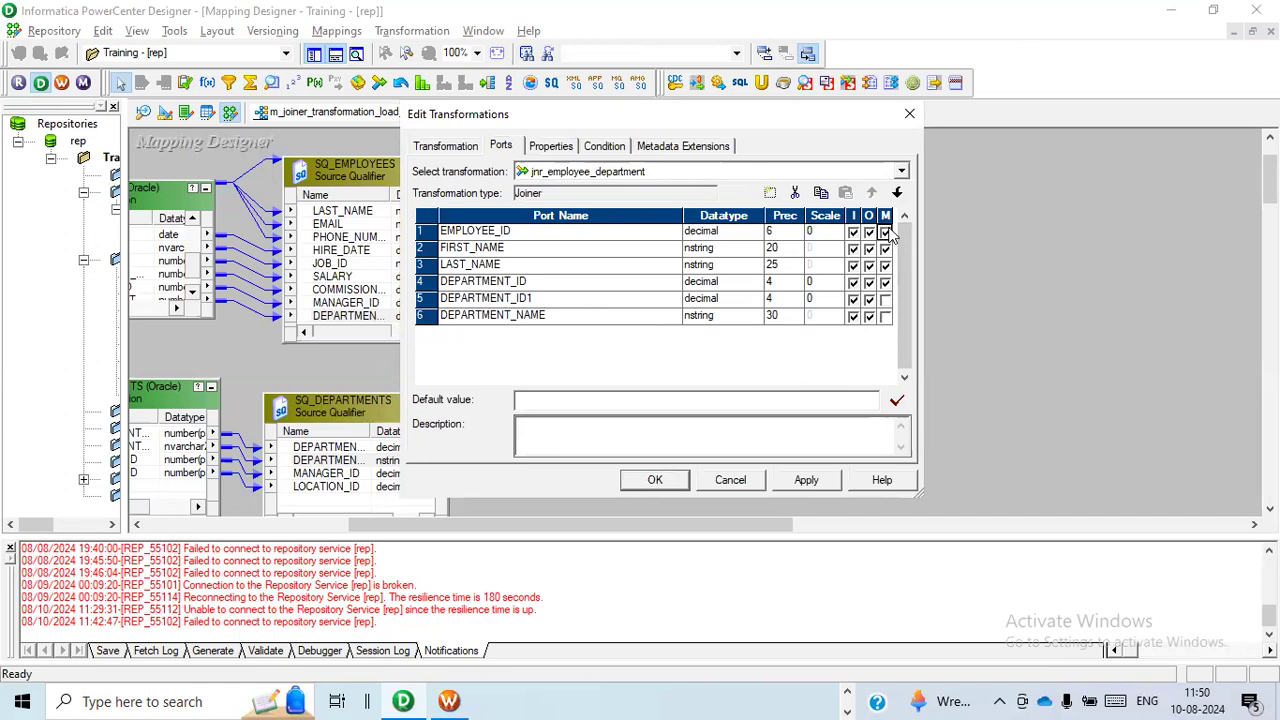
click(885, 299)
Set the joiner's join type to Master Outer Join.
click(560, 148)
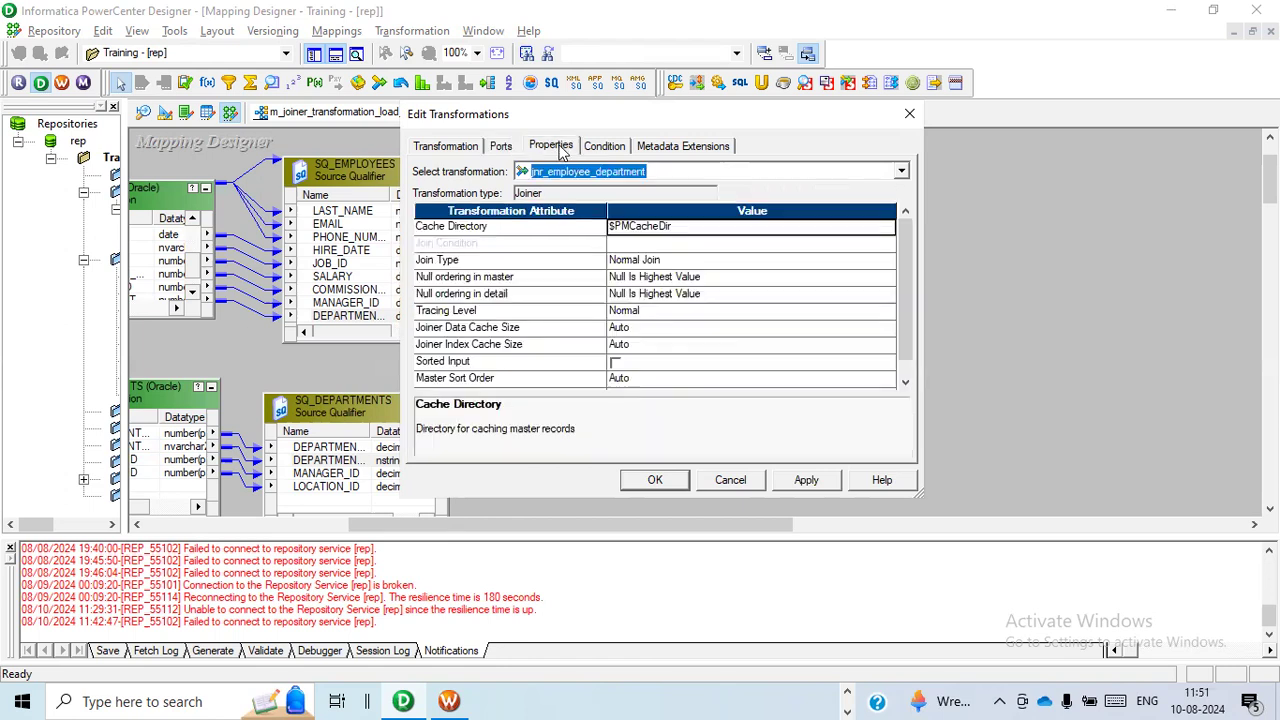
click(548, 266)
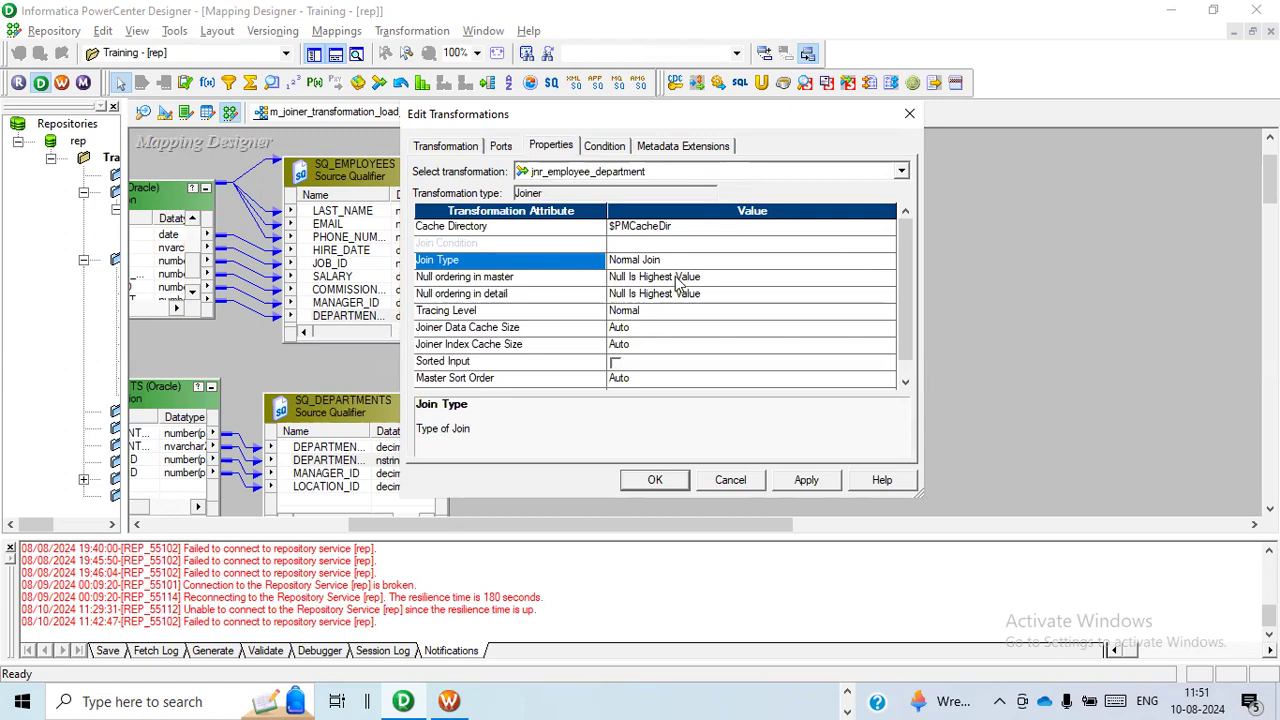
click(888, 262)
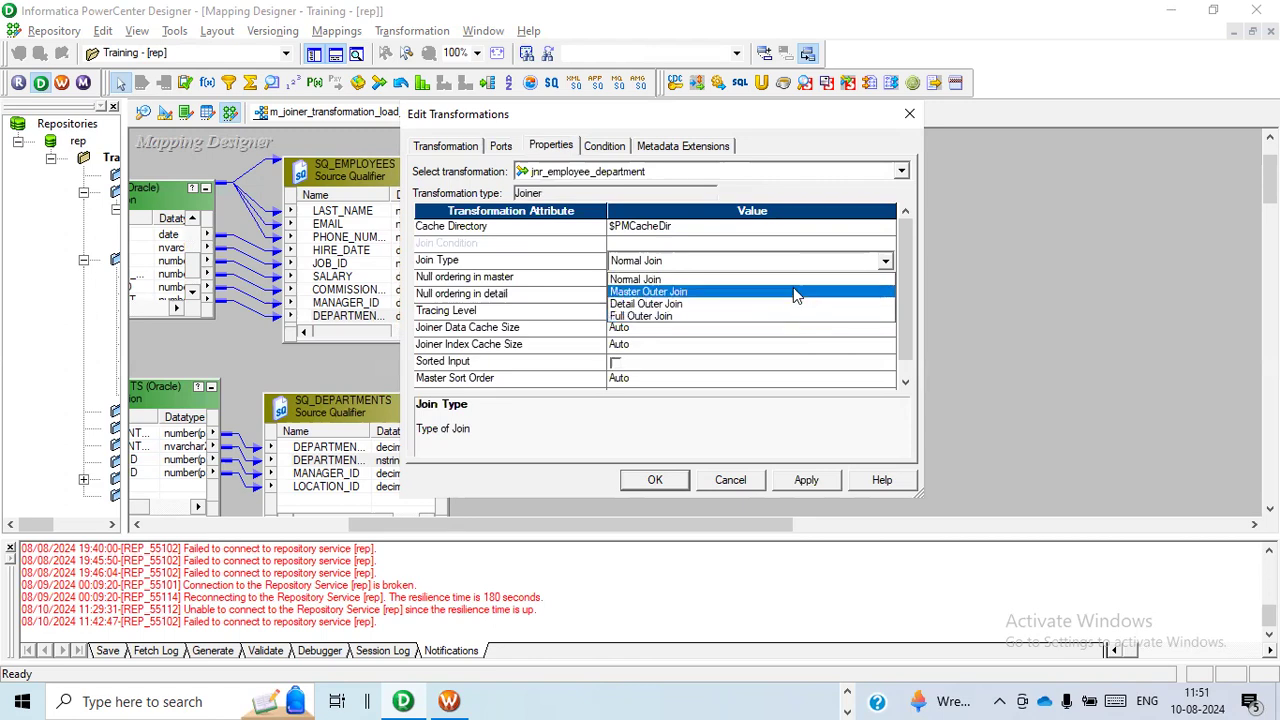
click(791, 292)
click(548, 262)
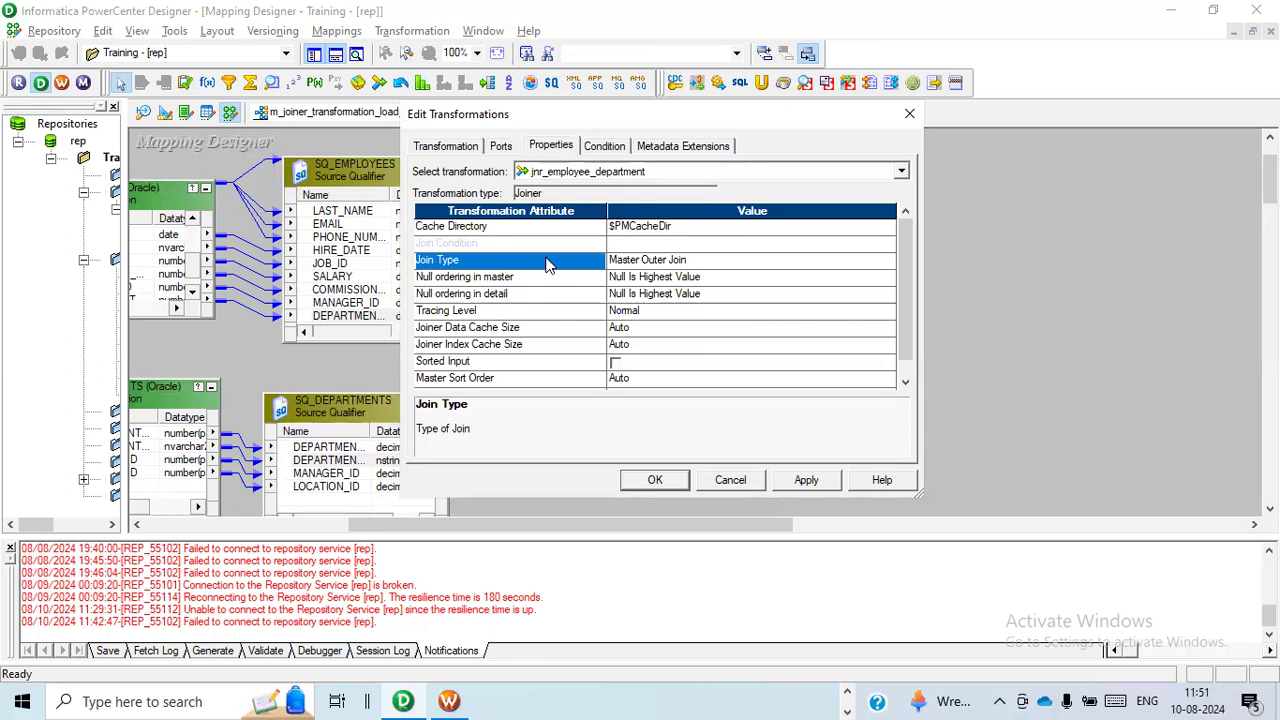
Set the joiner's join type to Detail Outer Join.
click(886, 266)
click(887, 264)
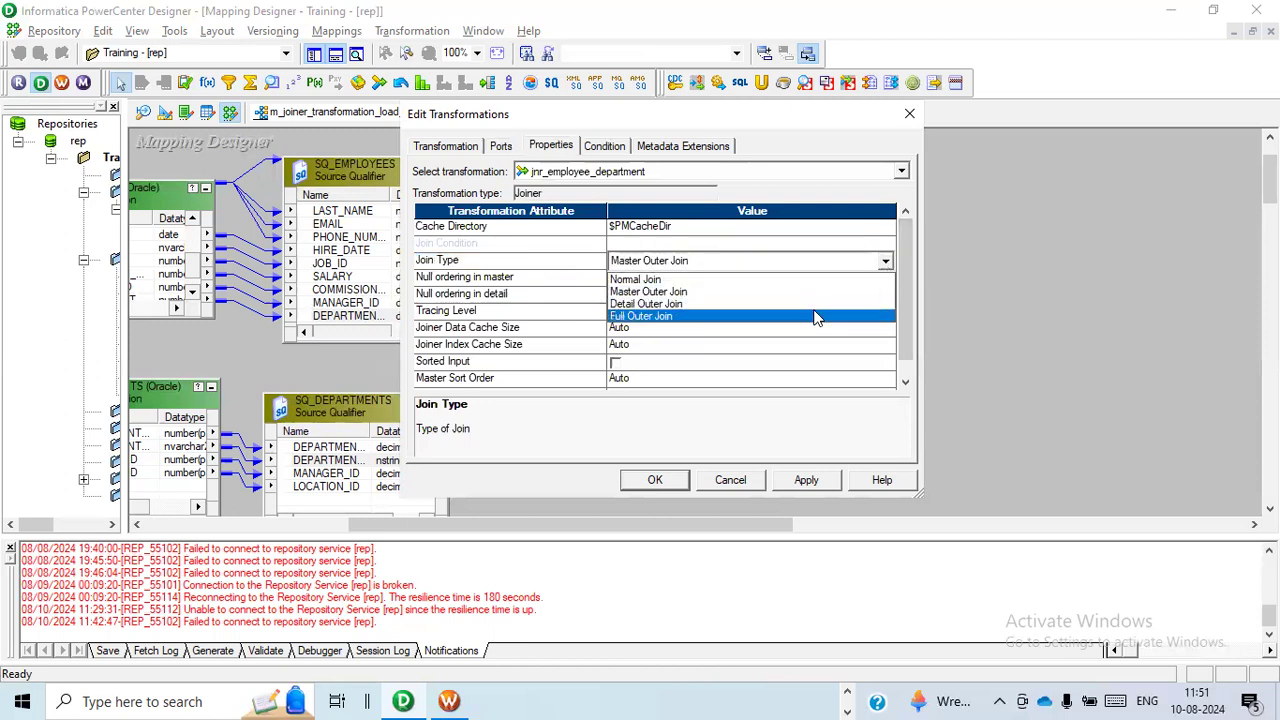
click(561, 266)
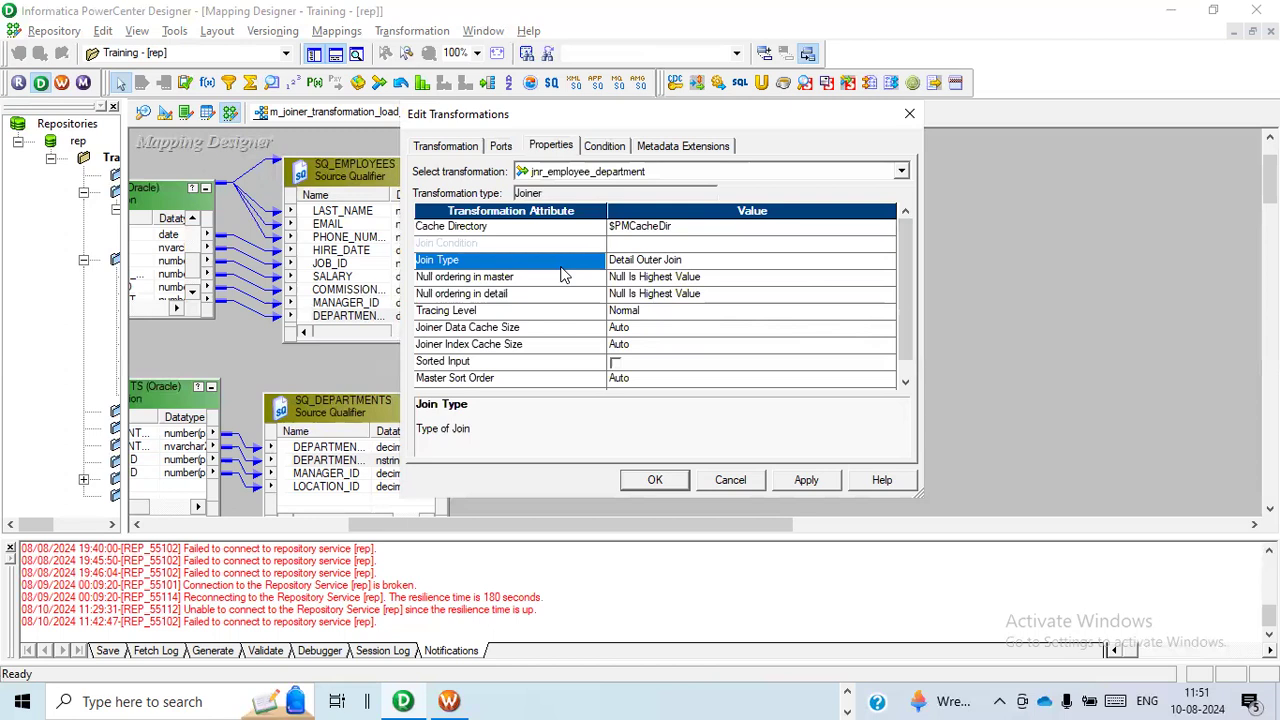
Set the joiner's join type to Full Outer Join.
click(888, 260)
click(888, 260)
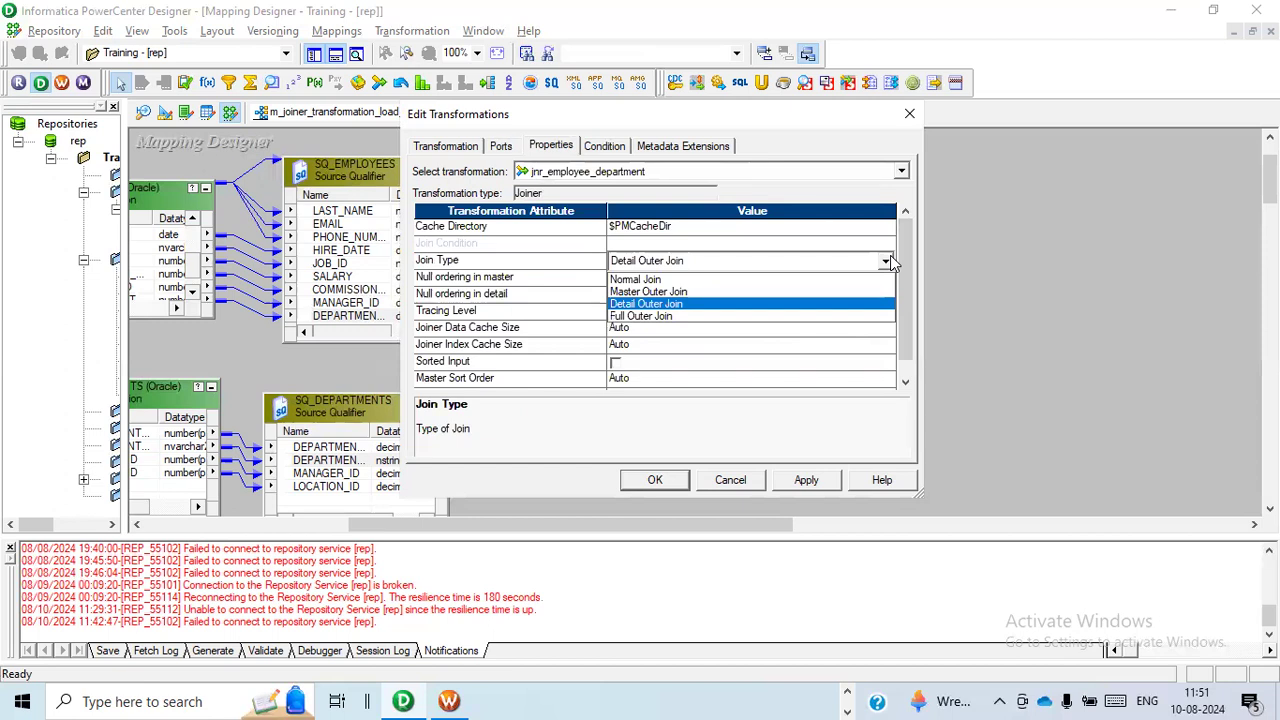
click(746, 315)
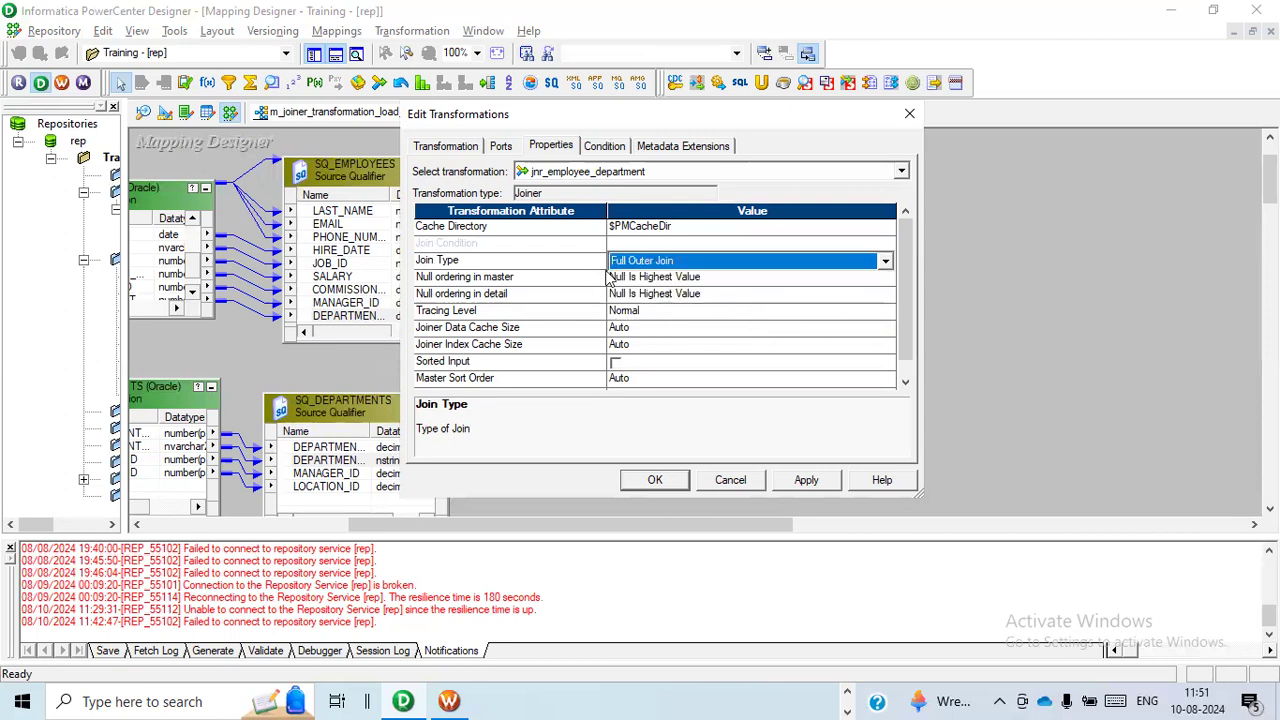
click(561, 264)
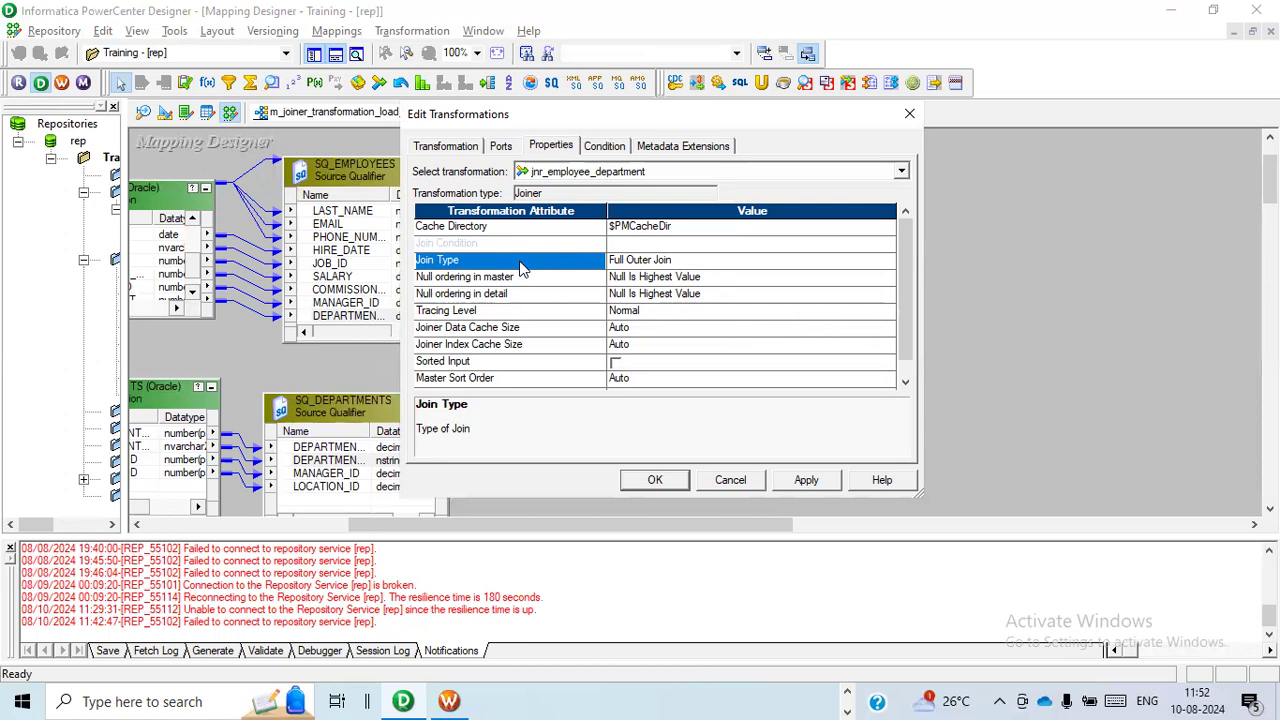
Add the join condition DEPARTMENT_ID1 = DEPARTMENT_ID to the joiner, with DEPARTMENT_ID1 as master, and confirm the transformation's settings.
click(597, 147)
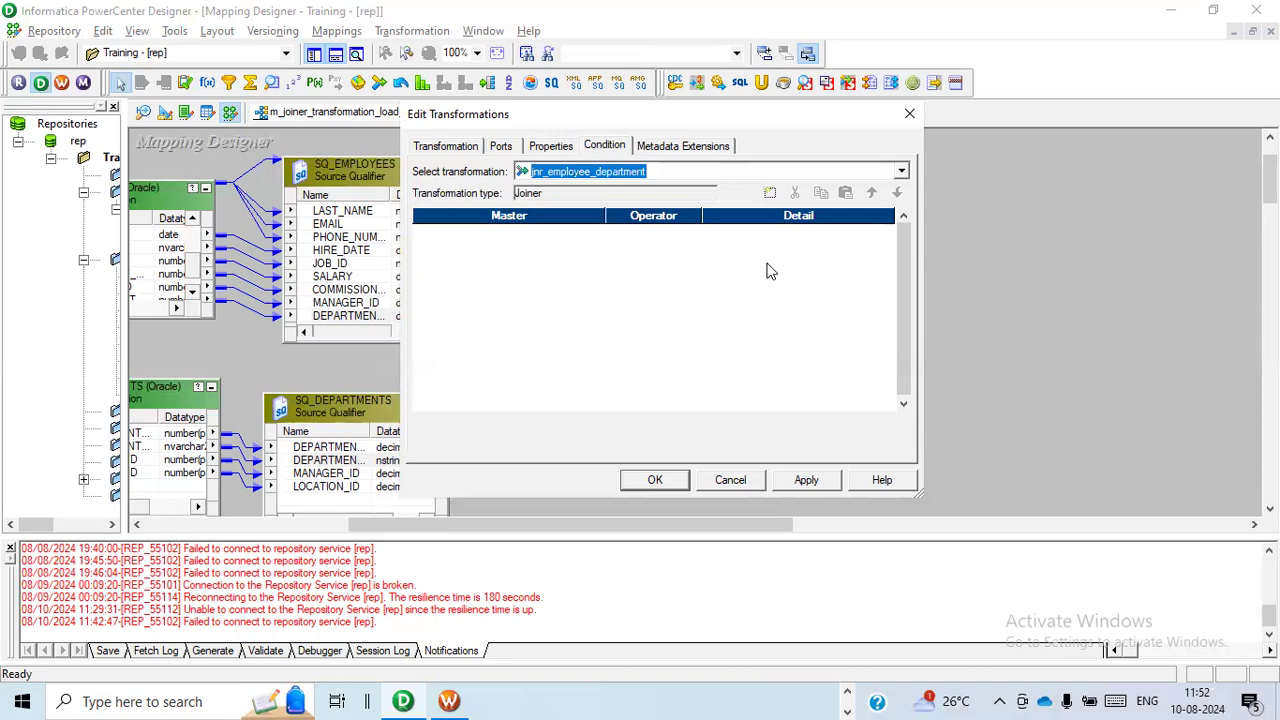
click(770, 193)
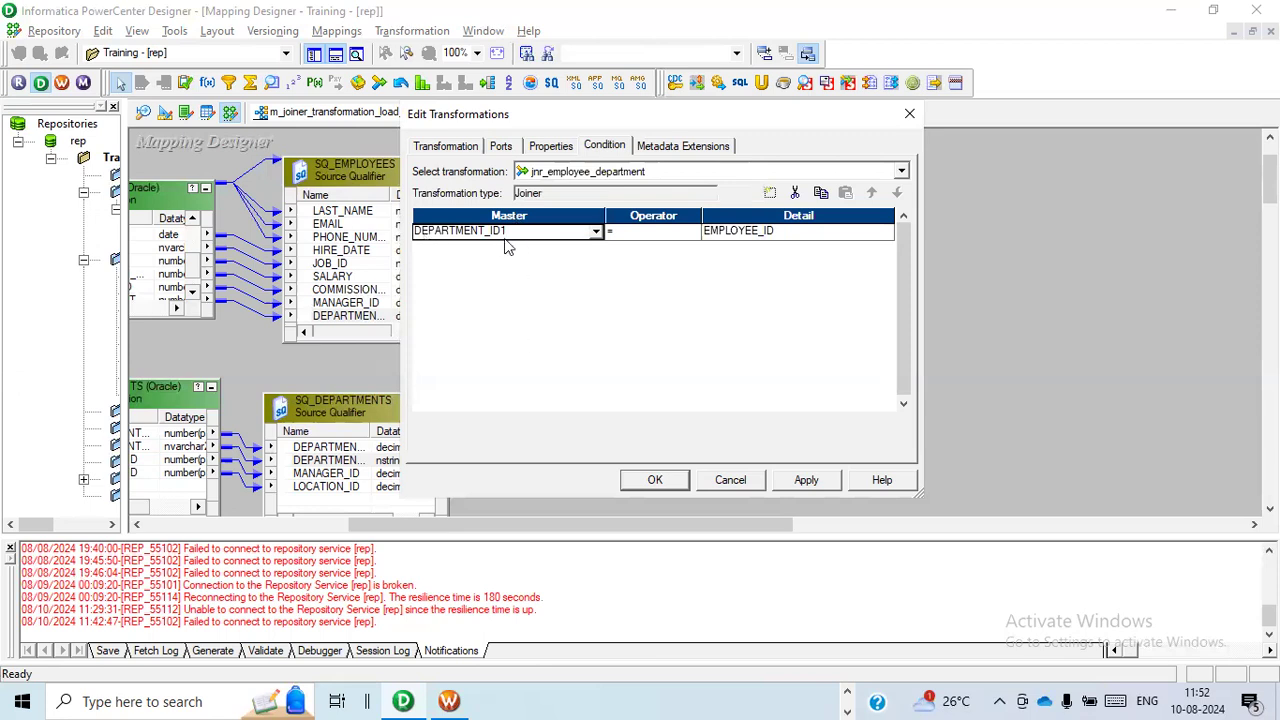
click(595, 231)
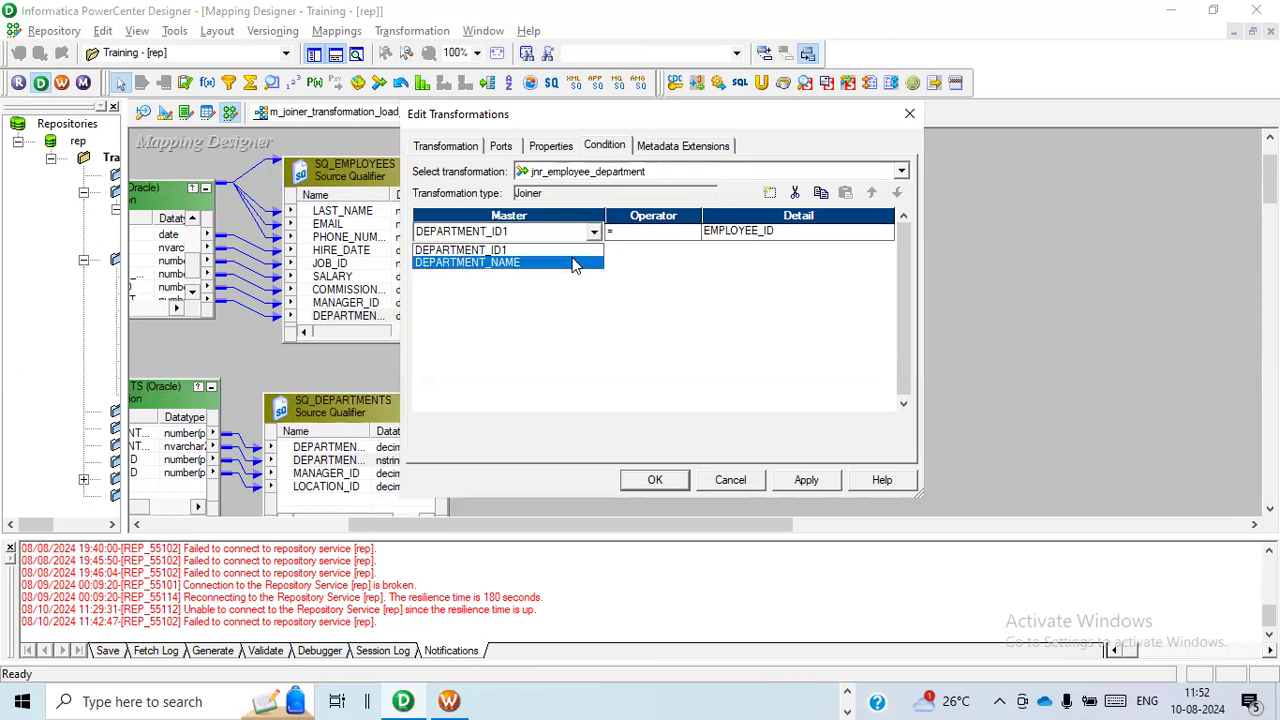
click(575, 251)
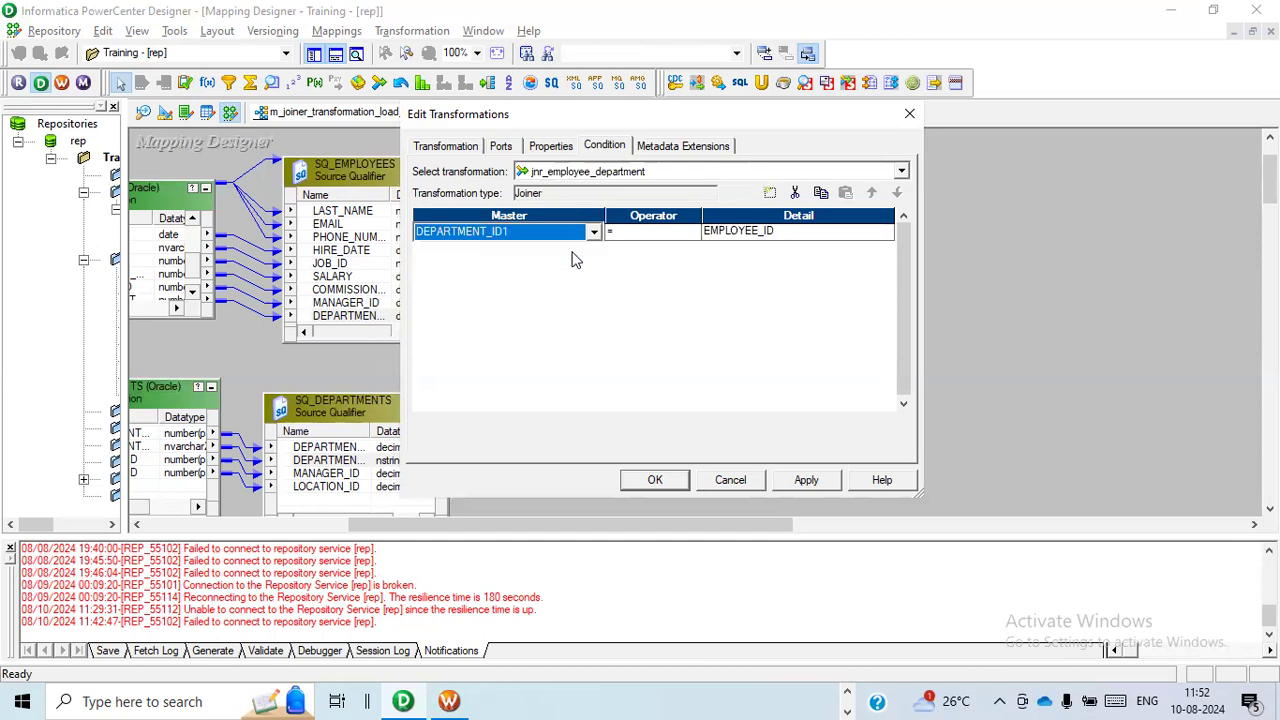
click(890, 232)
click(884, 231)
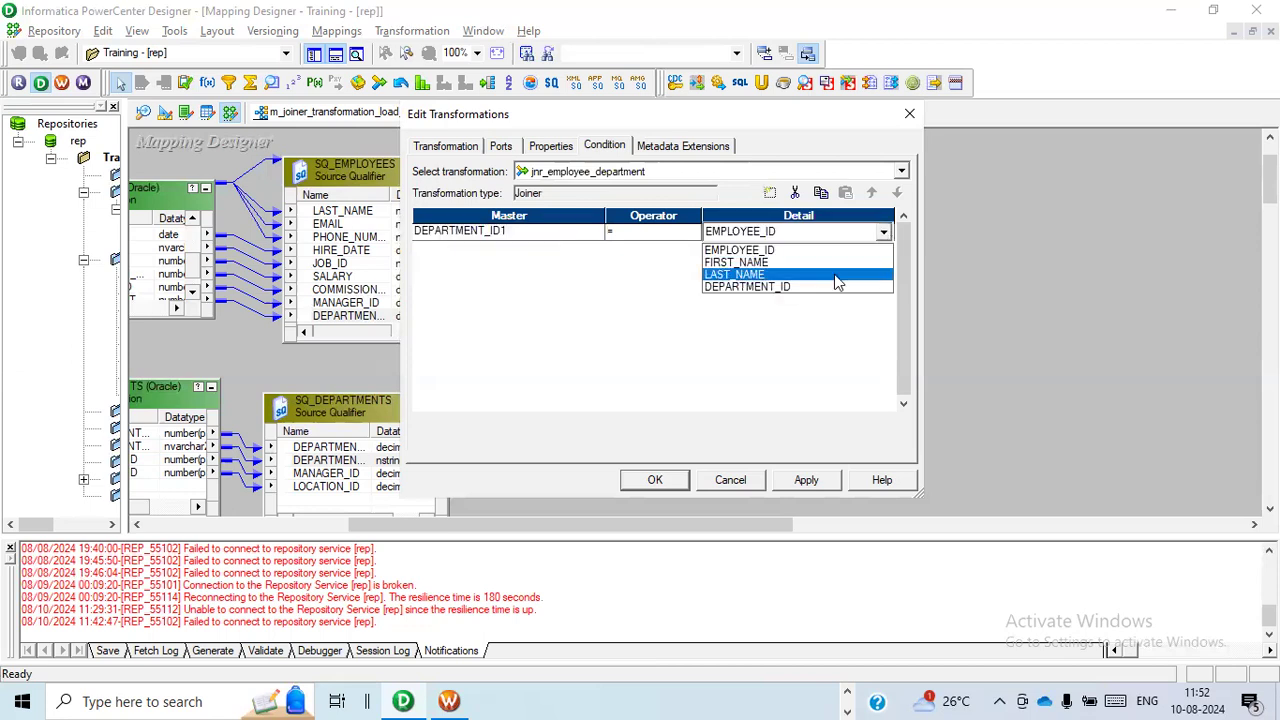
click(819, 287)
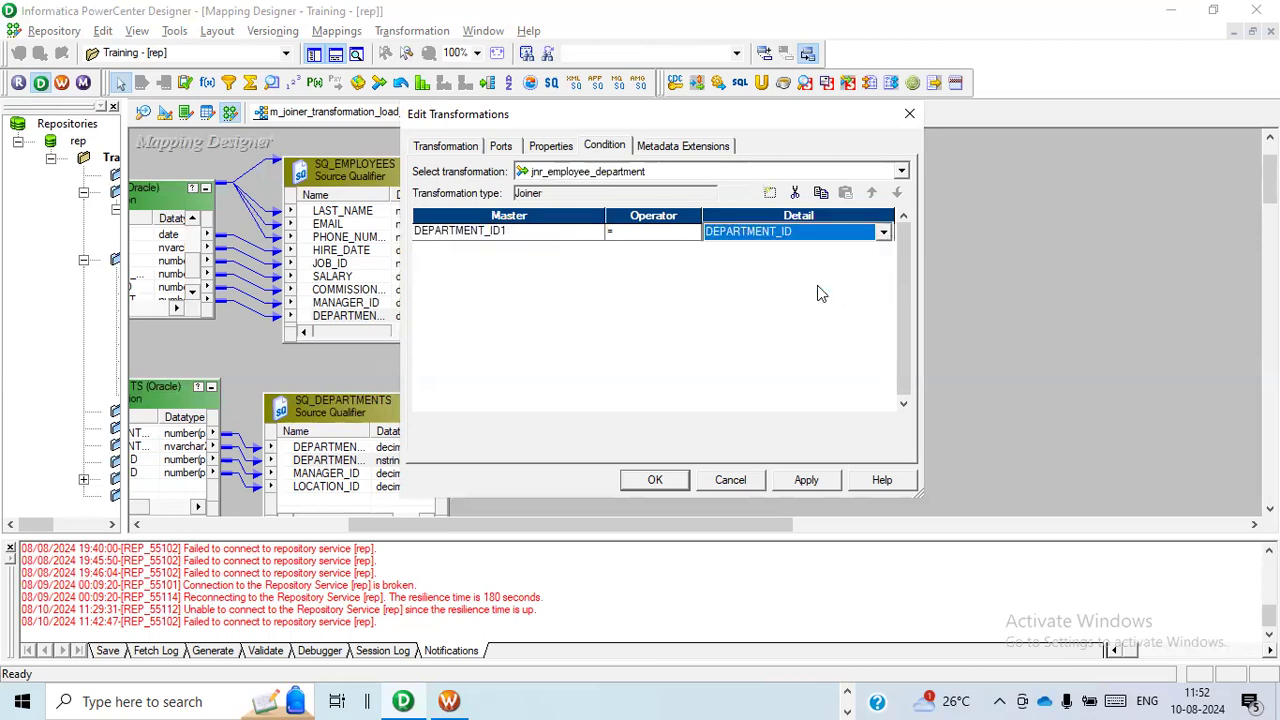
click(806, 482)
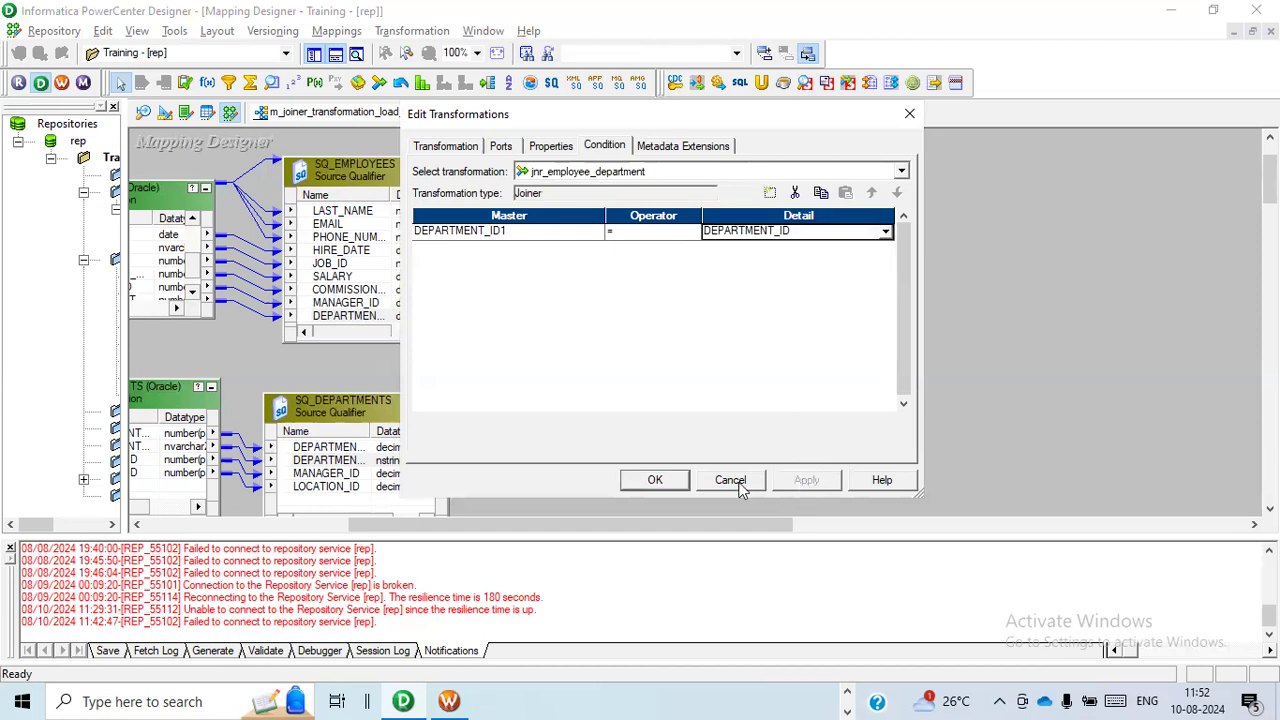
click(656, 484)
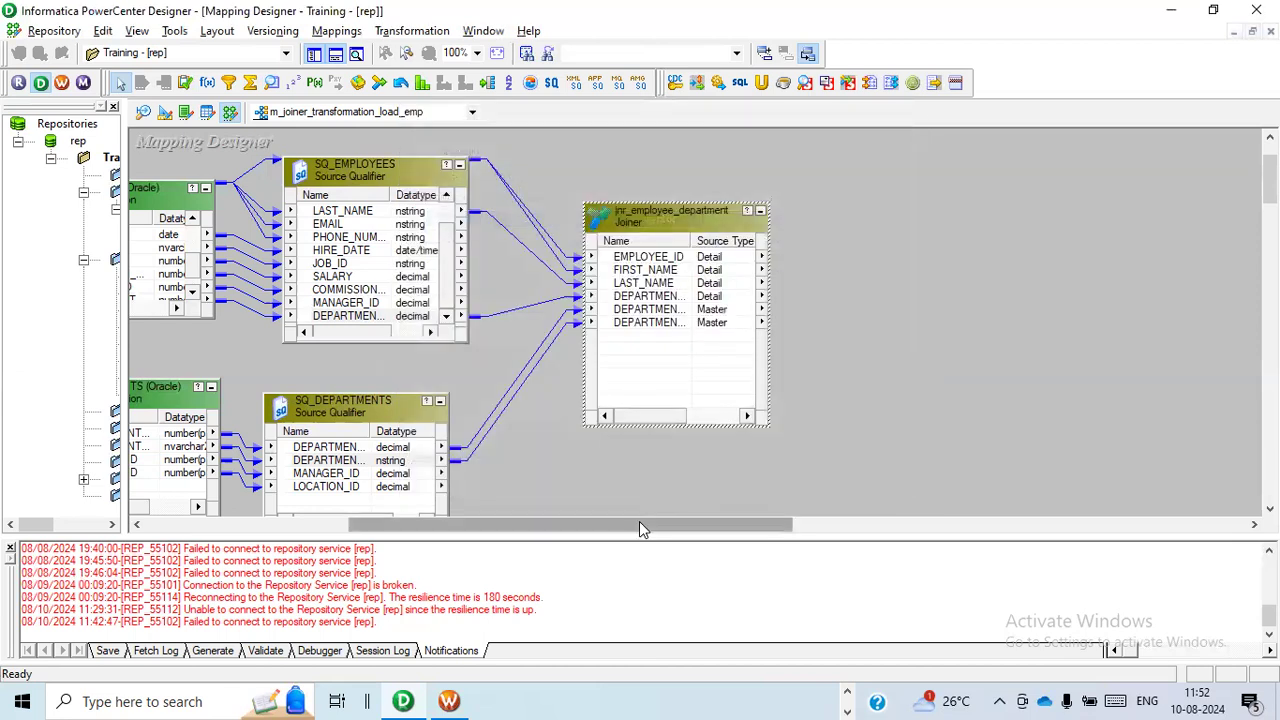
Create and add a target from the jnr_employee_department joiner and place it beside the joiner with a clear gap.
drag(639, 521, 684, 526)
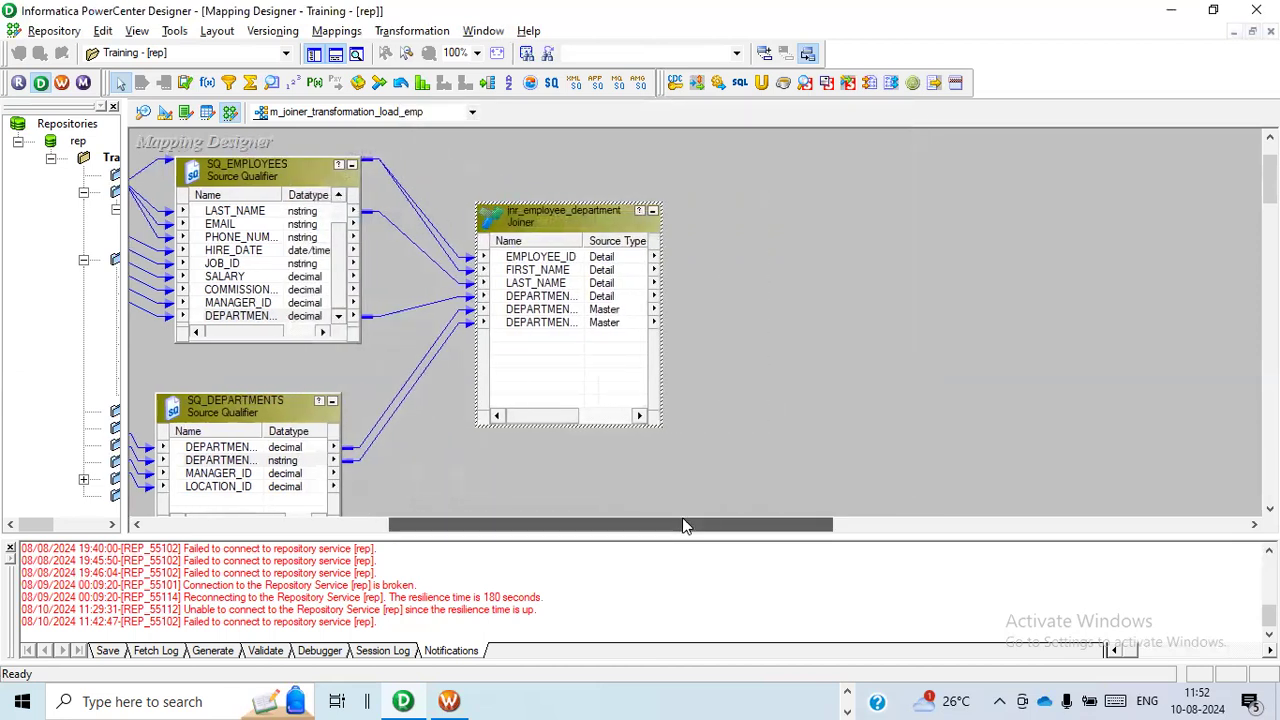
right_click(555, 222)
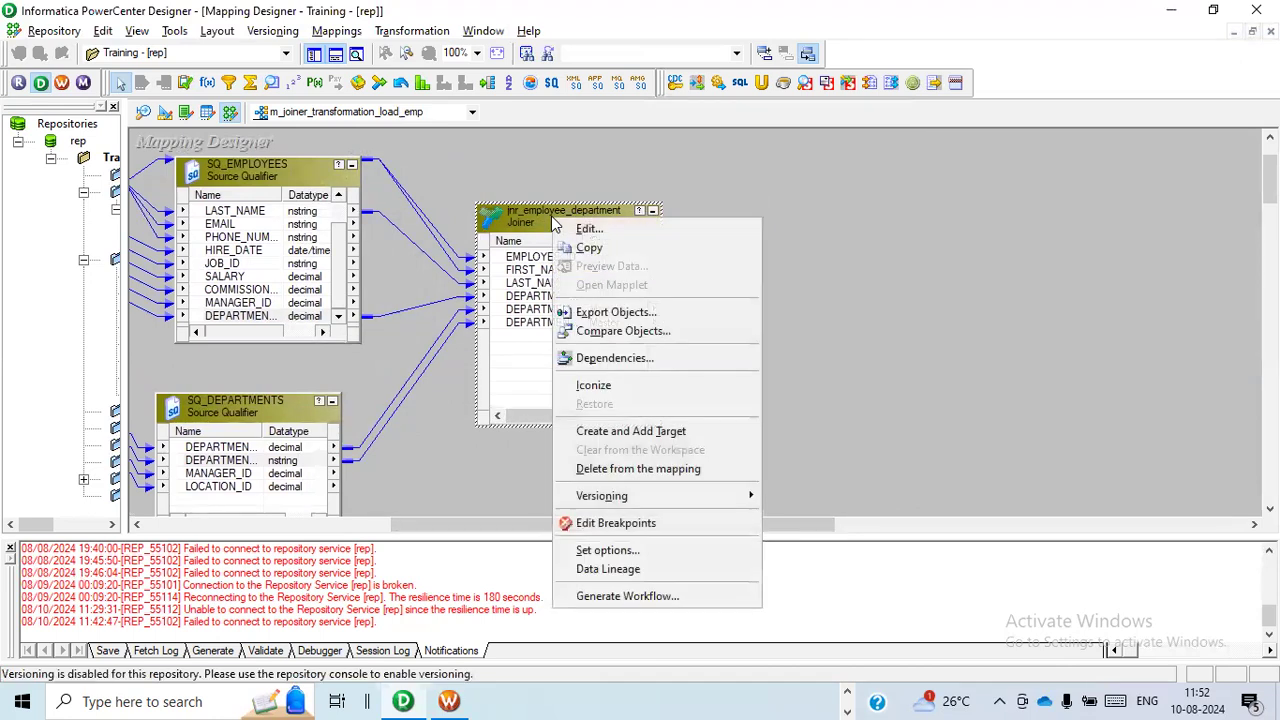
click(618, 431)
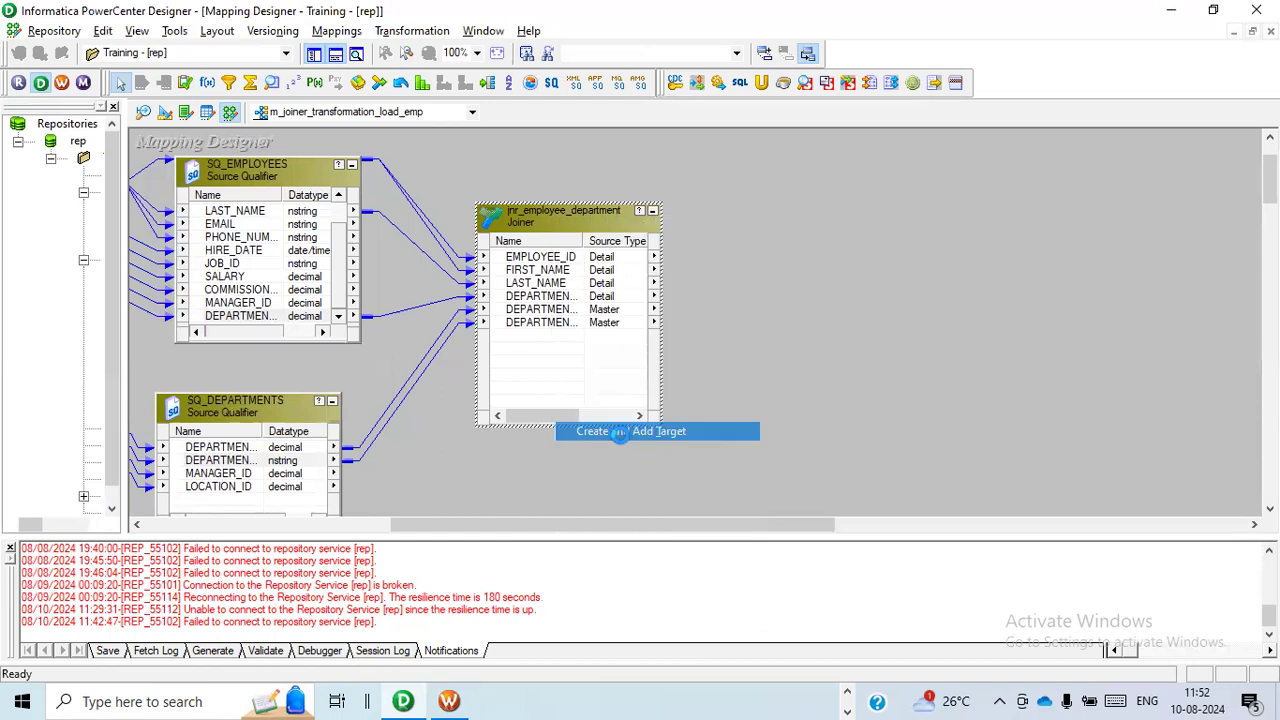
drag(669, 263, 915, 263)
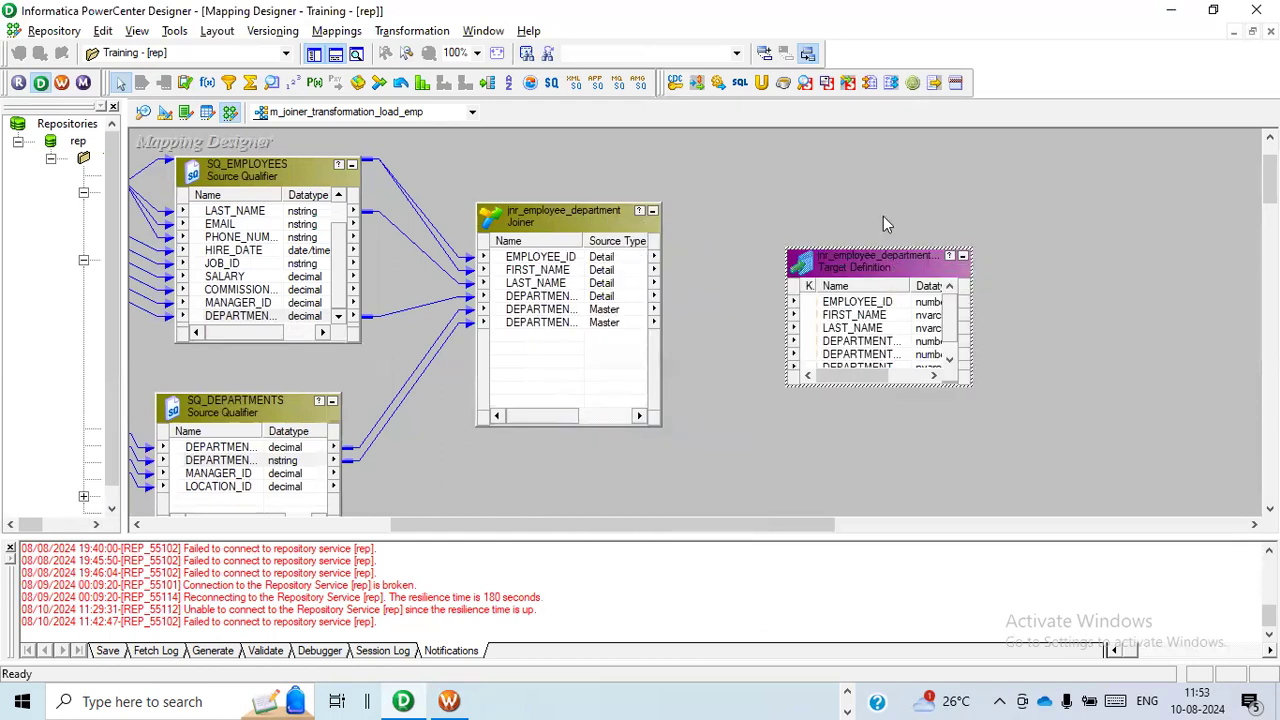
Switch to the Target Designer and add the jnr_employee_department target to its workspace.
click(166, 113)
drag(123, 205, 419, 238)
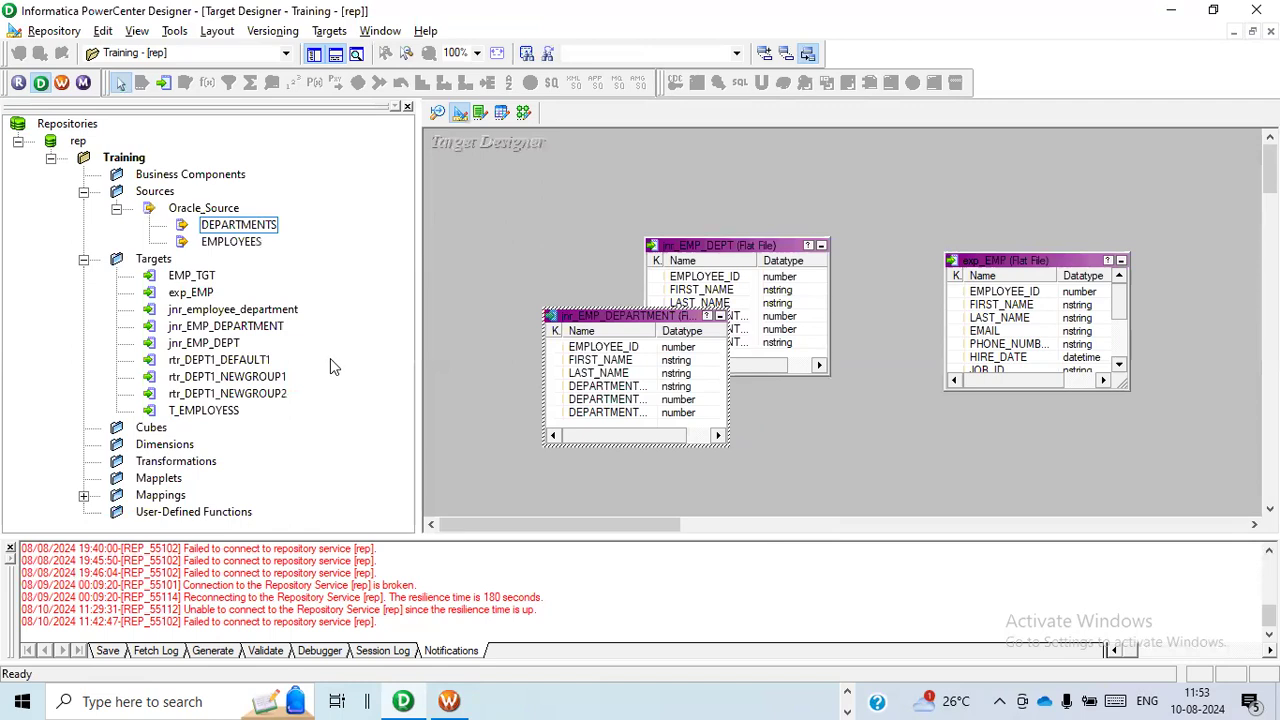
click(240, 310)
drag(255, 315, 568, 197)
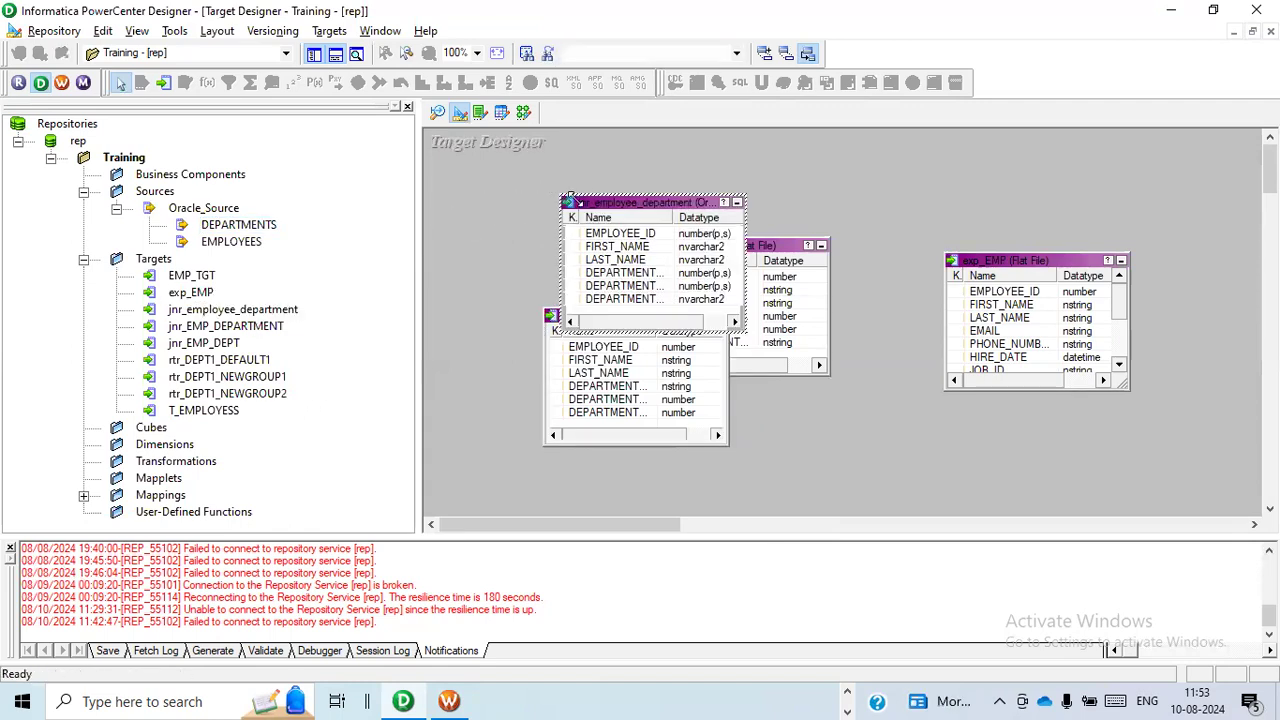
Open the jnr_employee_department target for editing and set its database type to Flat File.
double_click(599, 196)
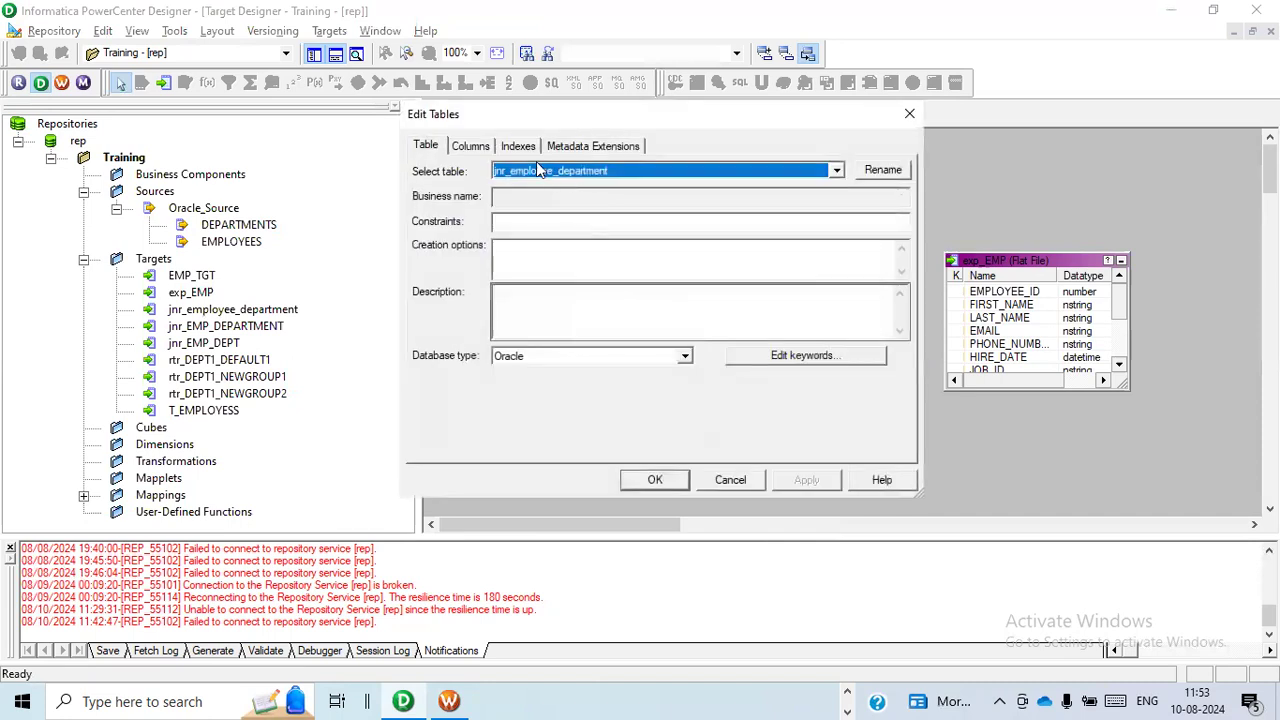
click(685, 357)
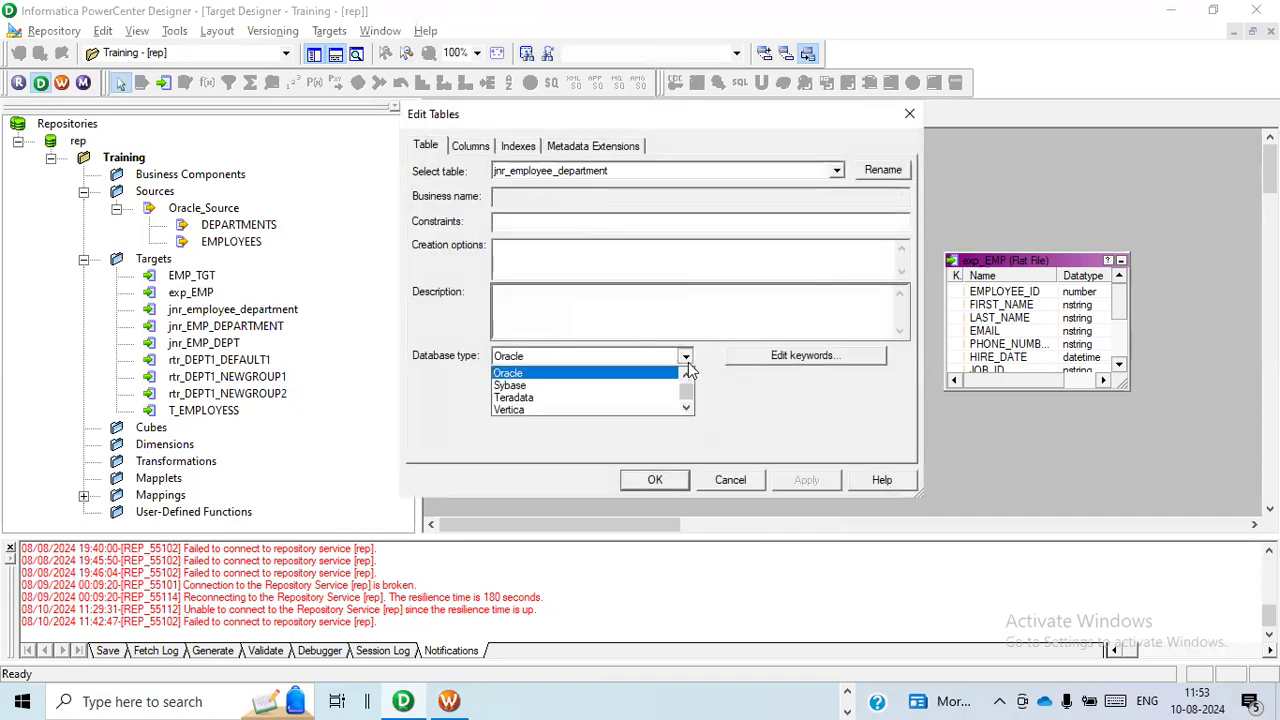
click(687, 375)
click(687, 375)
click(687, 375)
click(687, 375)
click(687, 375)
click(687, 375)
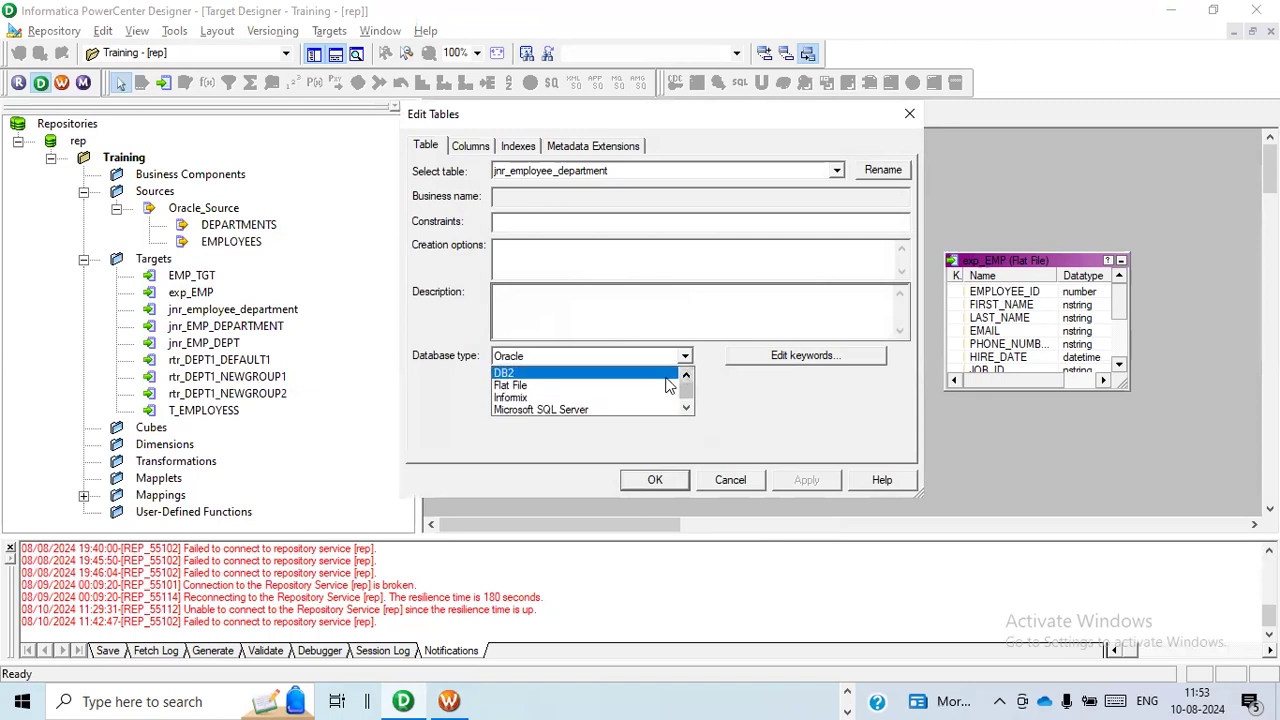
click(660, 382)
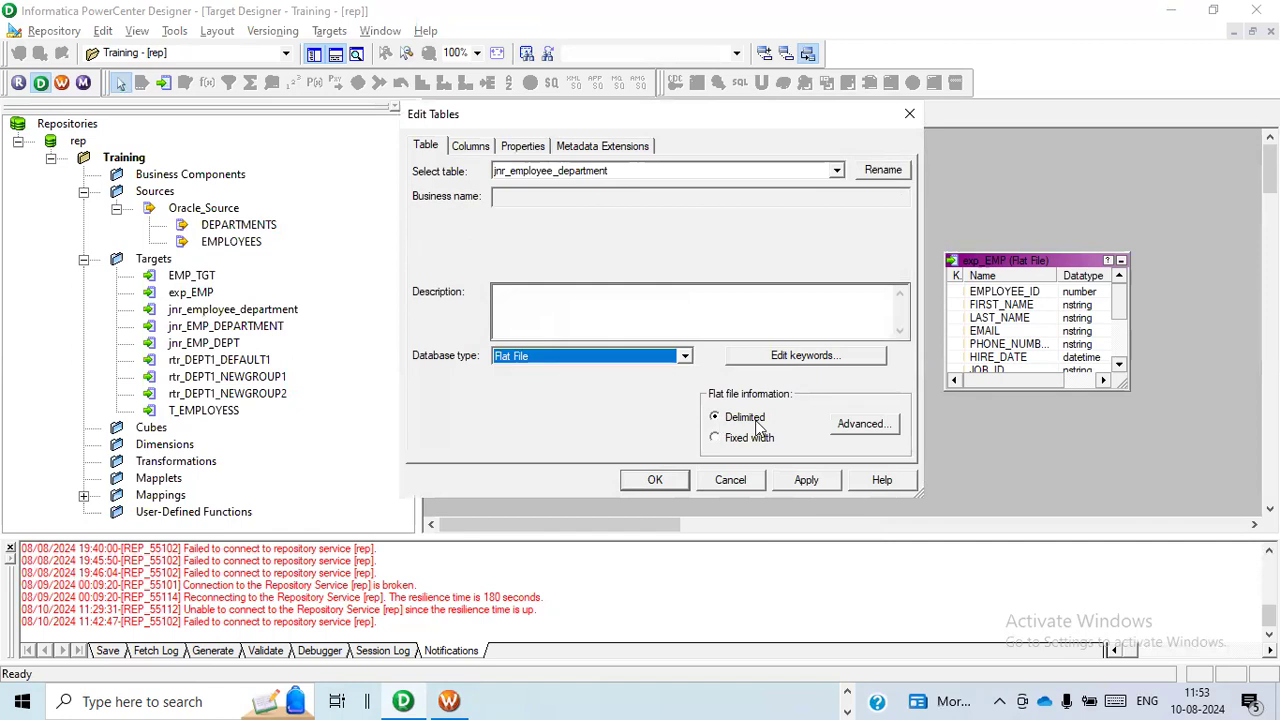
Check the advanced options of the delimited flat file, then apply and confirm the target's changes.
click(857, 428)
click(562, 242)
click(795, 266)
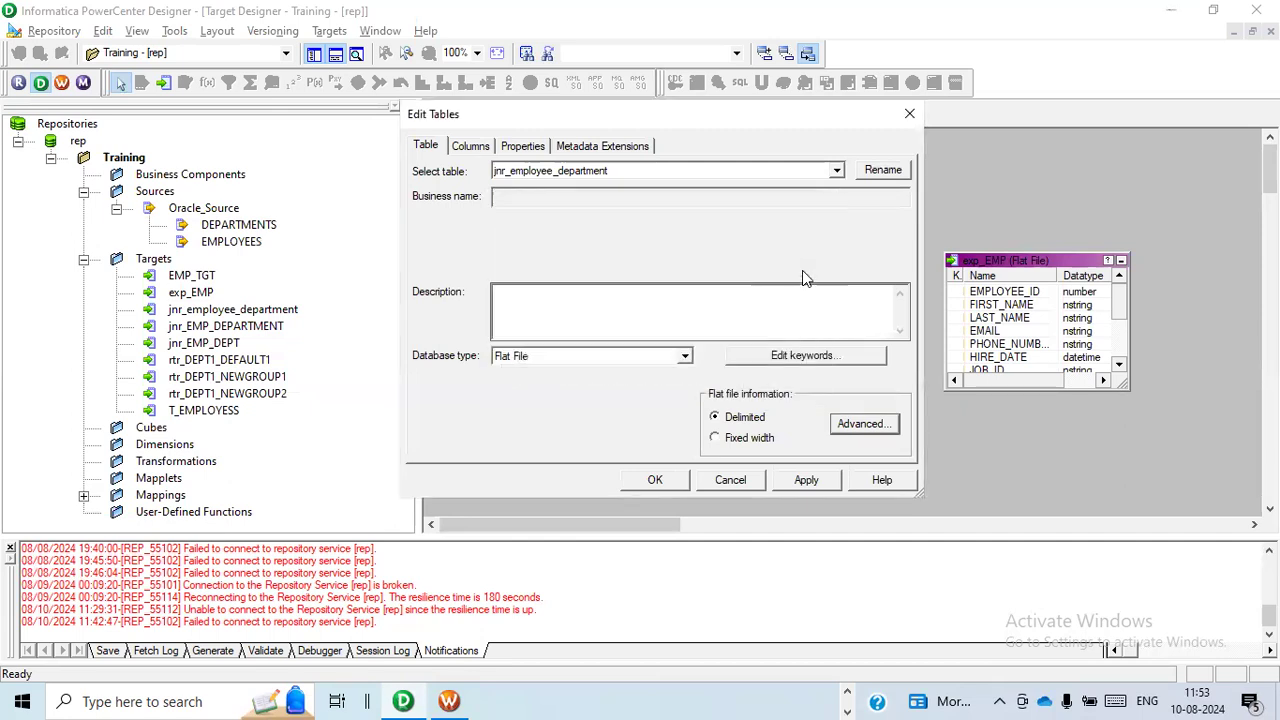
click(795, 479)
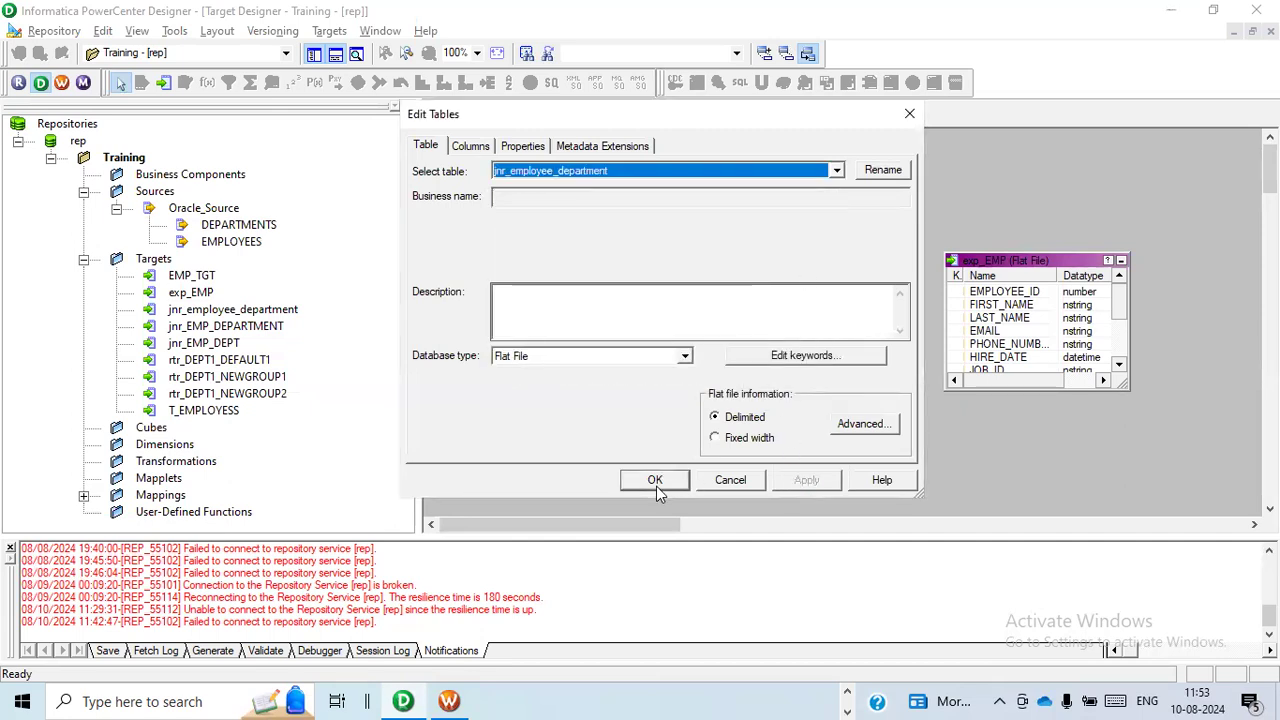
click(655, 484)
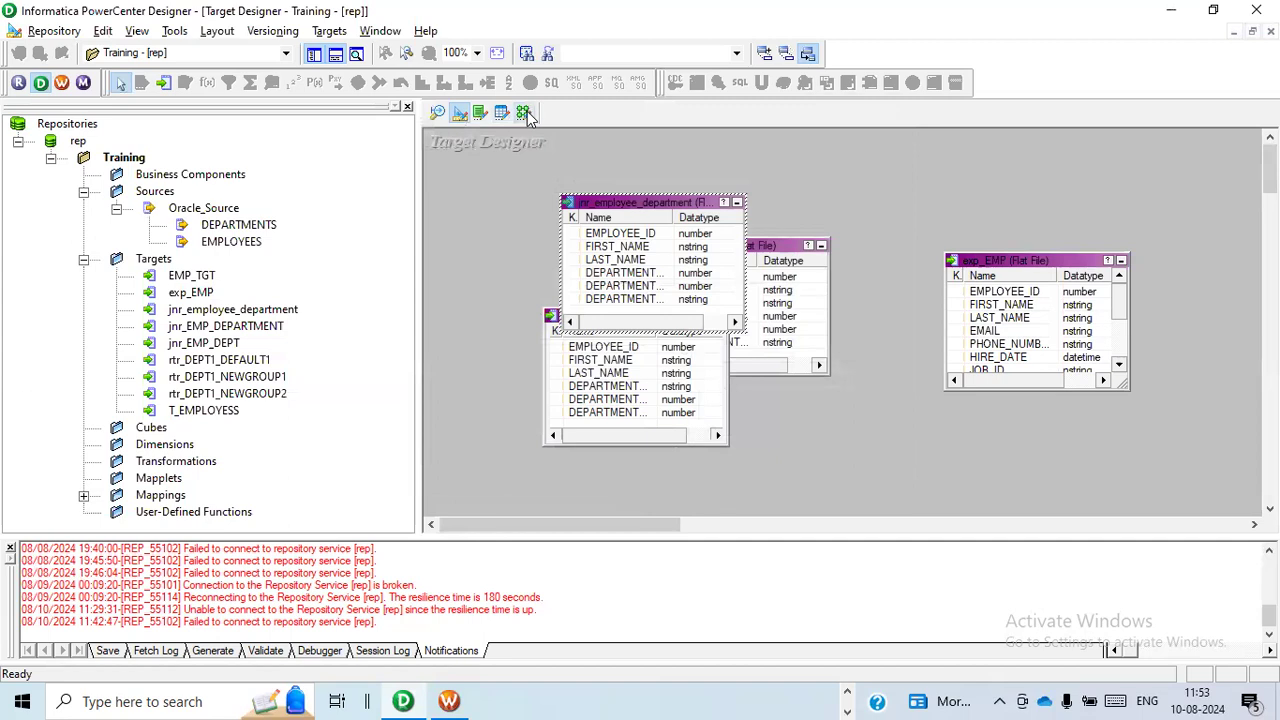
Return to the Mapping Designer and enlarge the target definition so all its columns fit.
click(525, 113)
drag(643, 525, 720, 516)
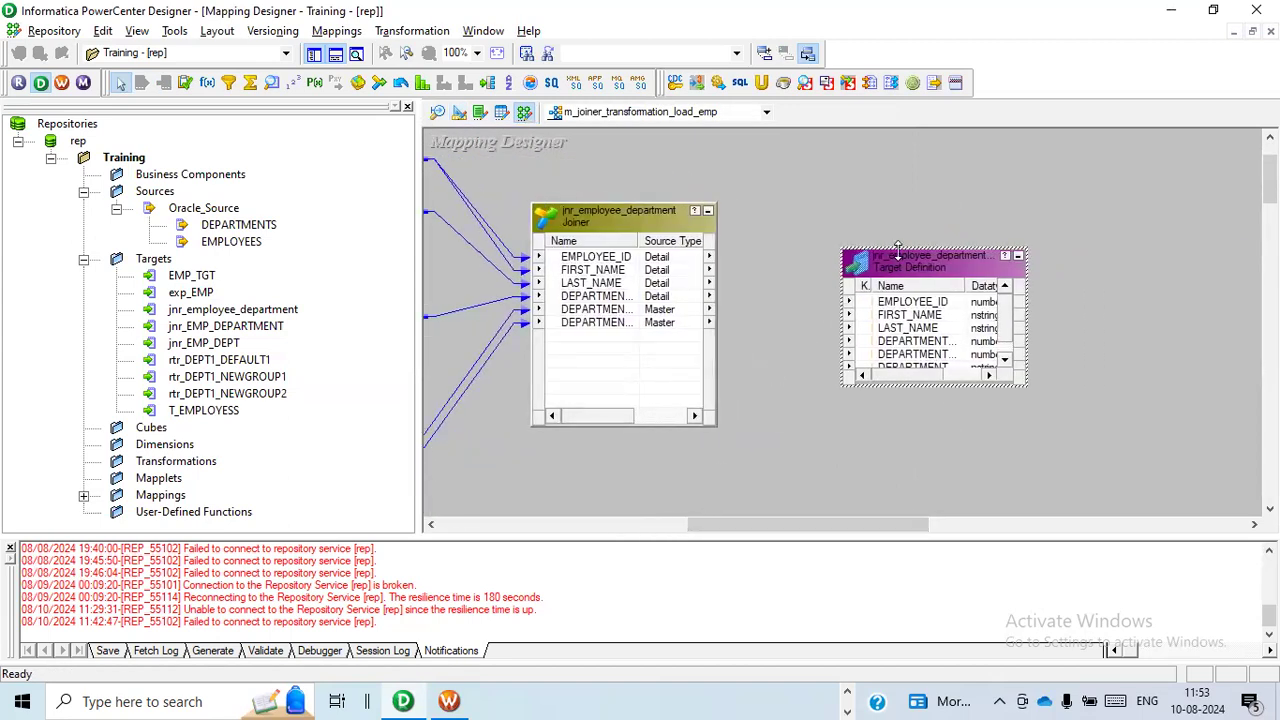
drag(898, 246, 898, 200)
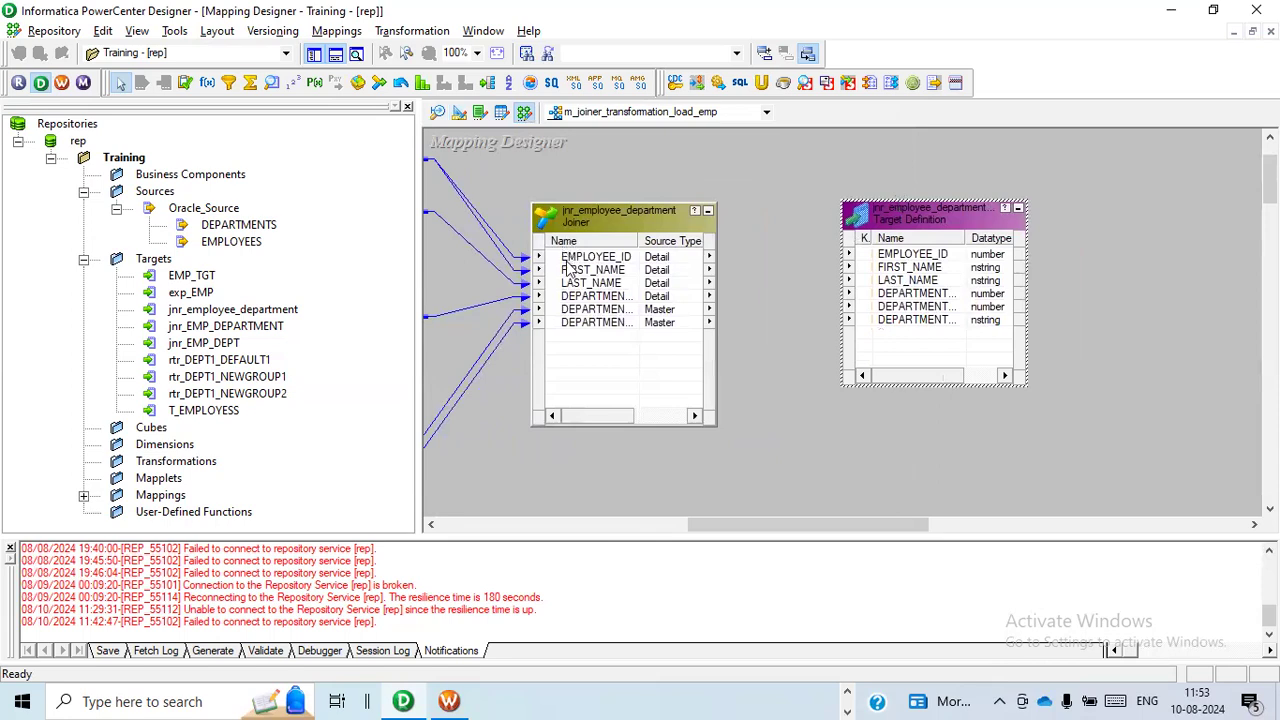
Link all six joiner ports, from EMPLOYEE_ID through the last department port, to the matching target columns.
click(566, 260)
key(shift+Down)
key(shift+Down)
key(shift+Down)
key(shift+Down)
key(shift+Down)
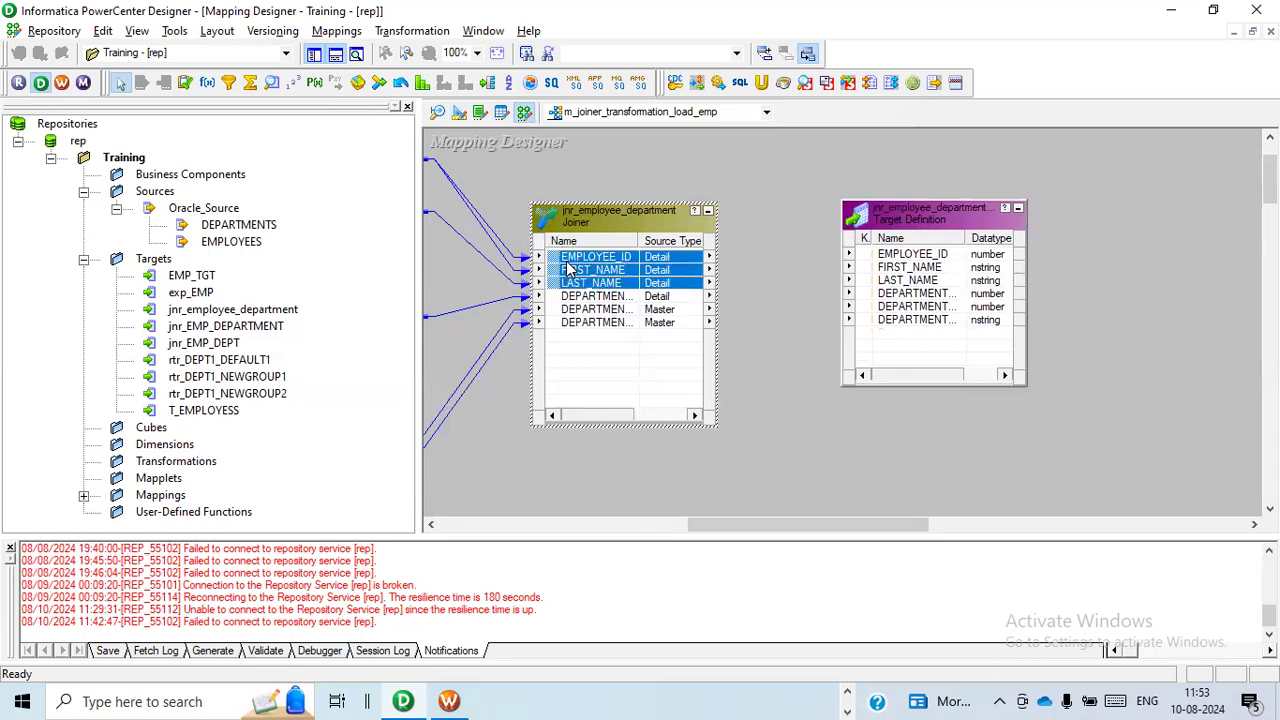
drag(556, 266, 905, 262)
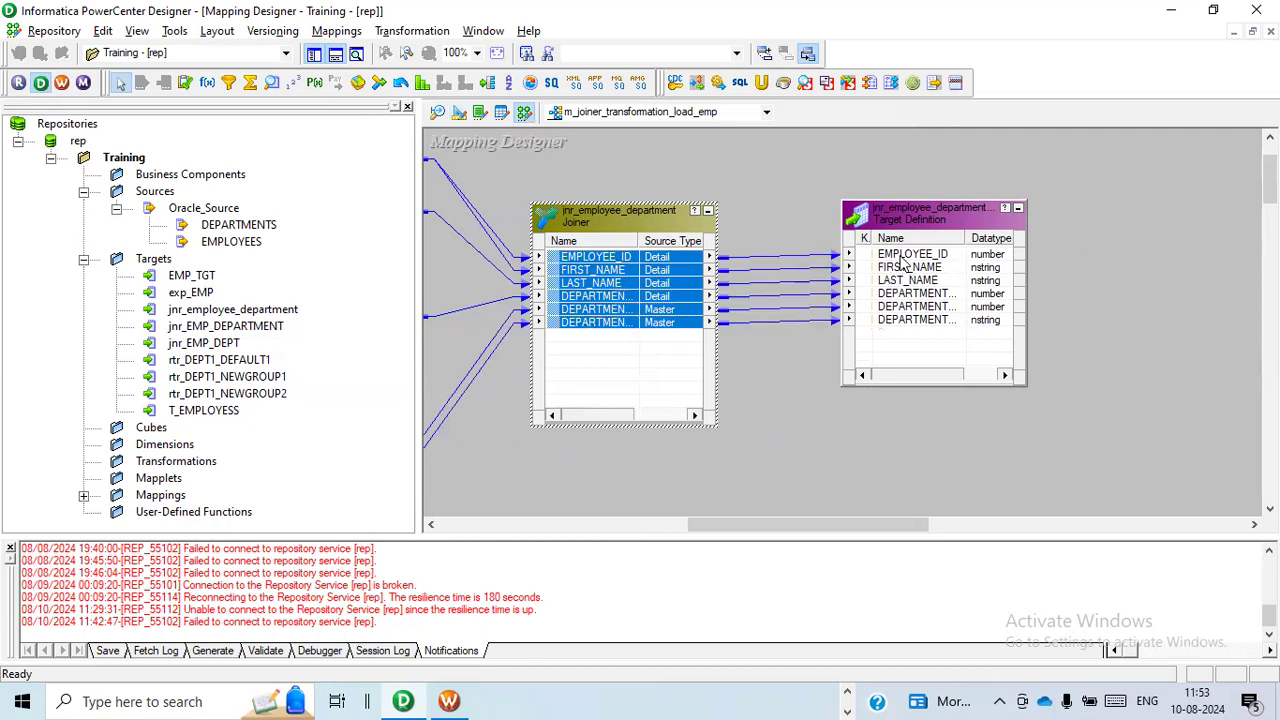
click(783, 383)
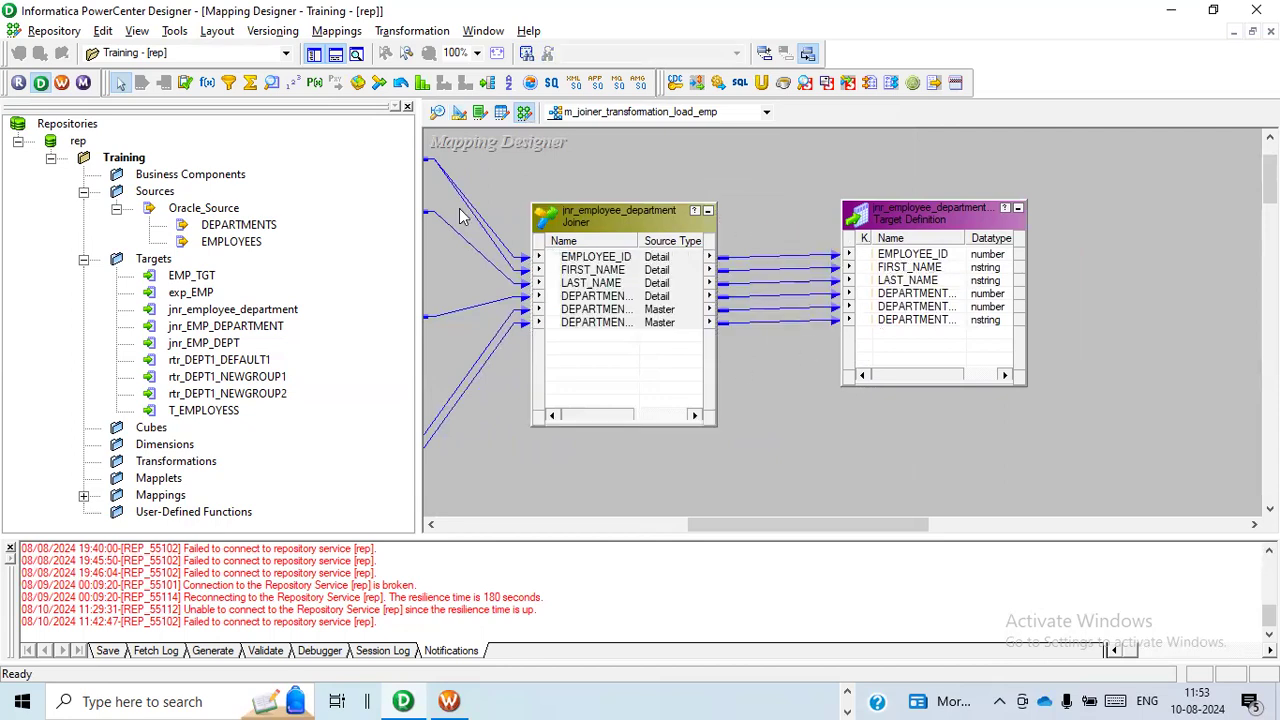
Validate the mapping m_joiner_transformation_load_emp and save it to the repository.
click(336, 31)
click(352, 145)
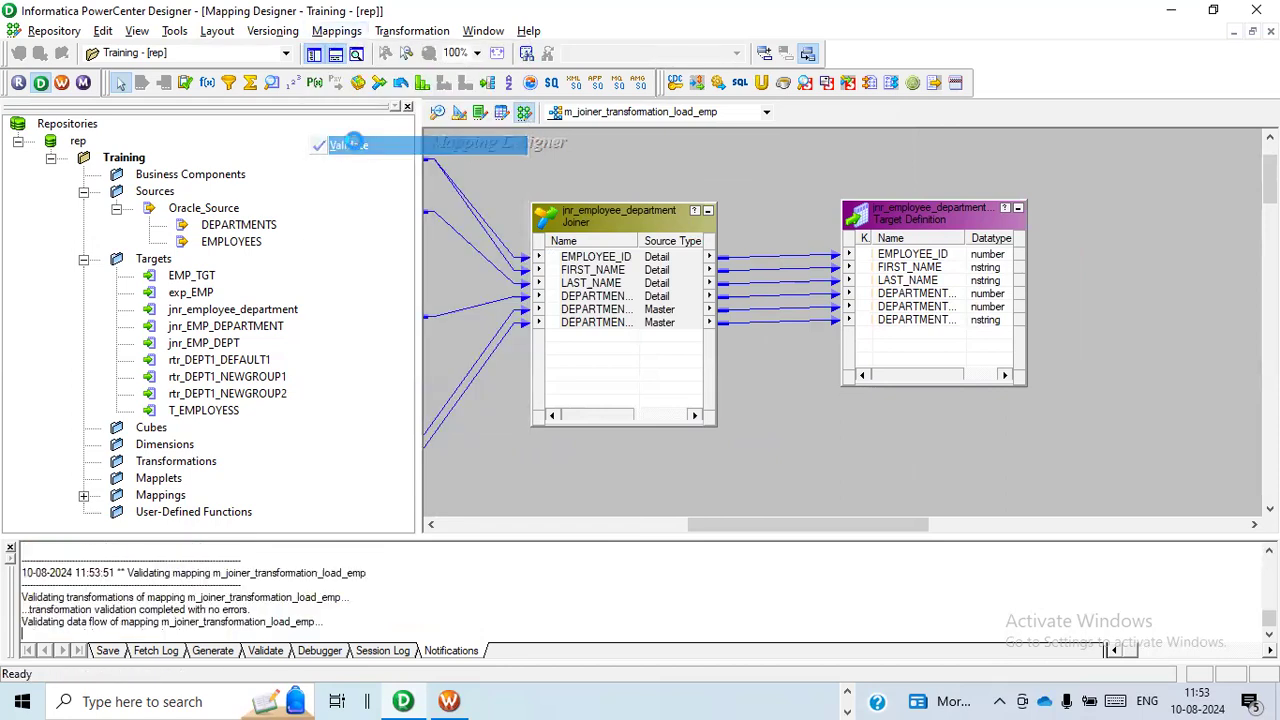
key(ctrl+s)
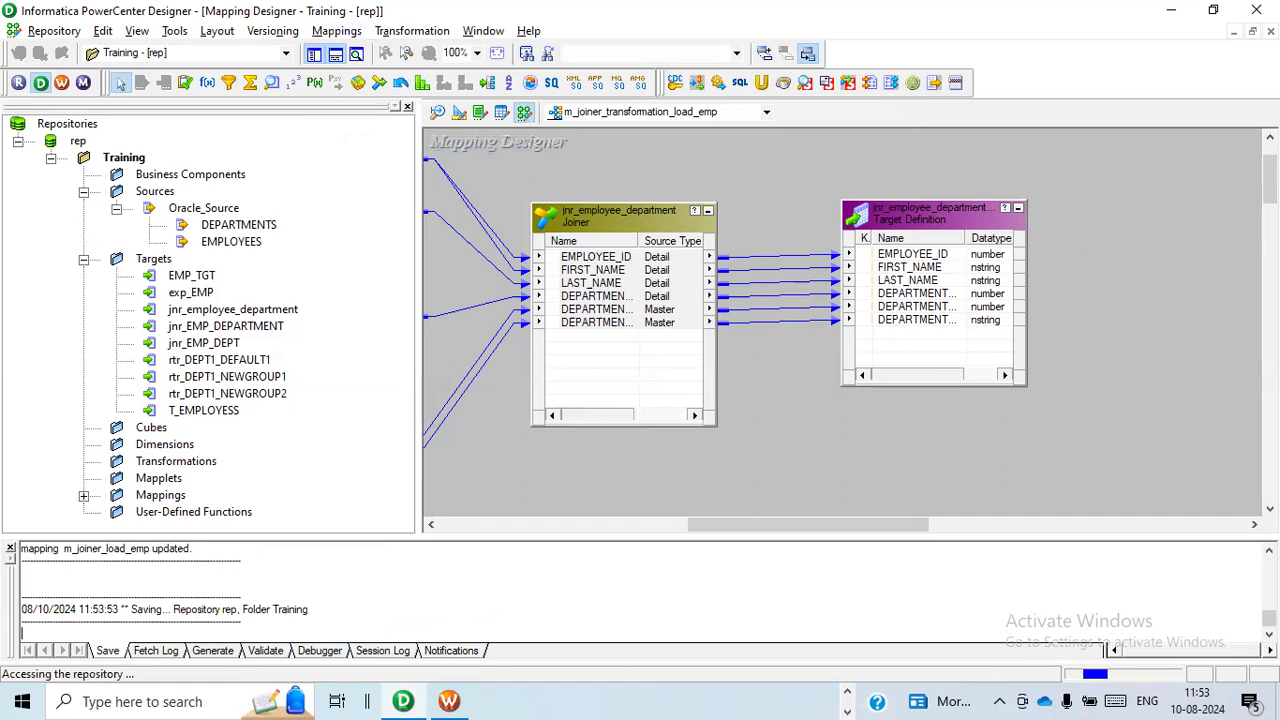
Switch to Workflow Manager and create a workflow named wf_joiner_employee_department.
key(alt+Tab)
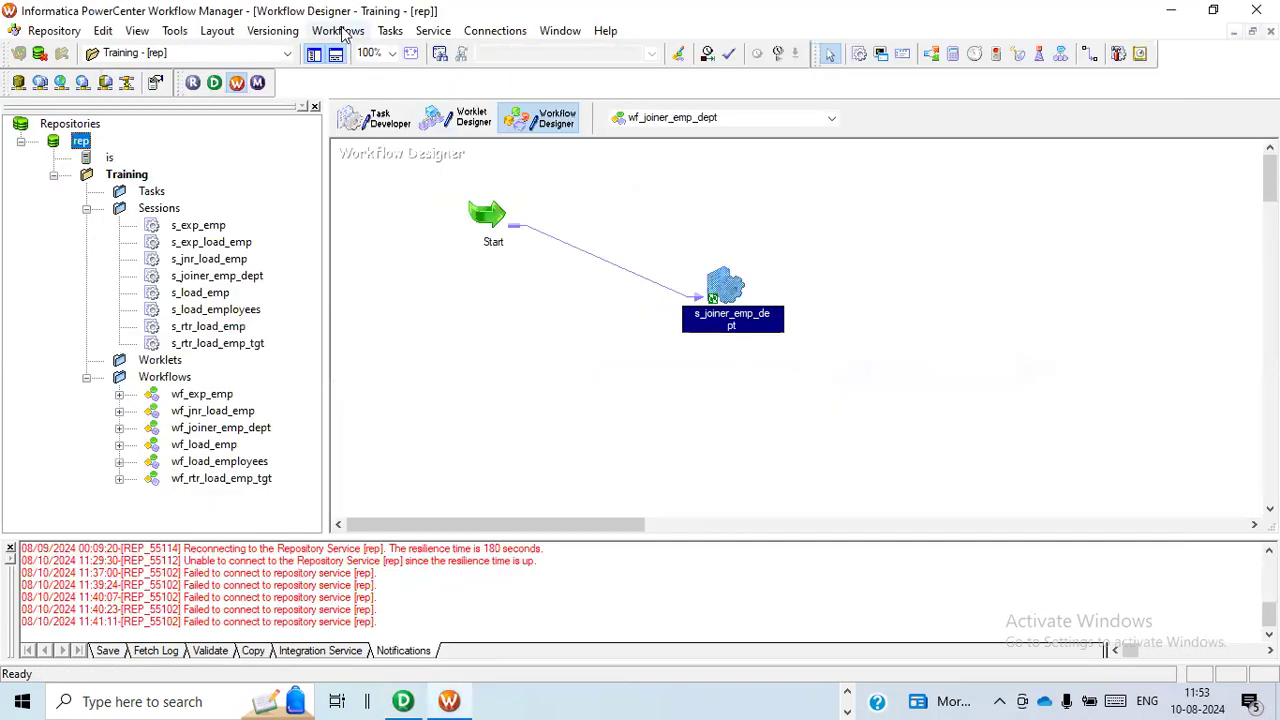
click(340, 32)
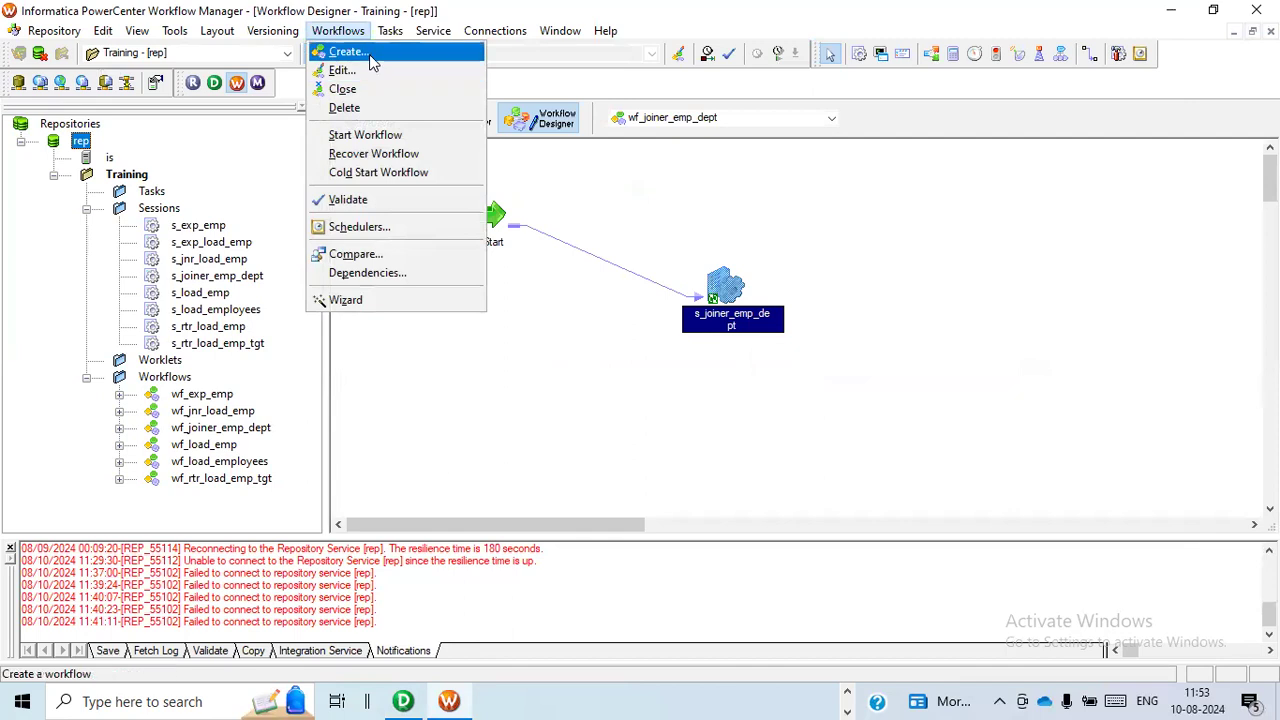
click(369, 54)
text(wf)
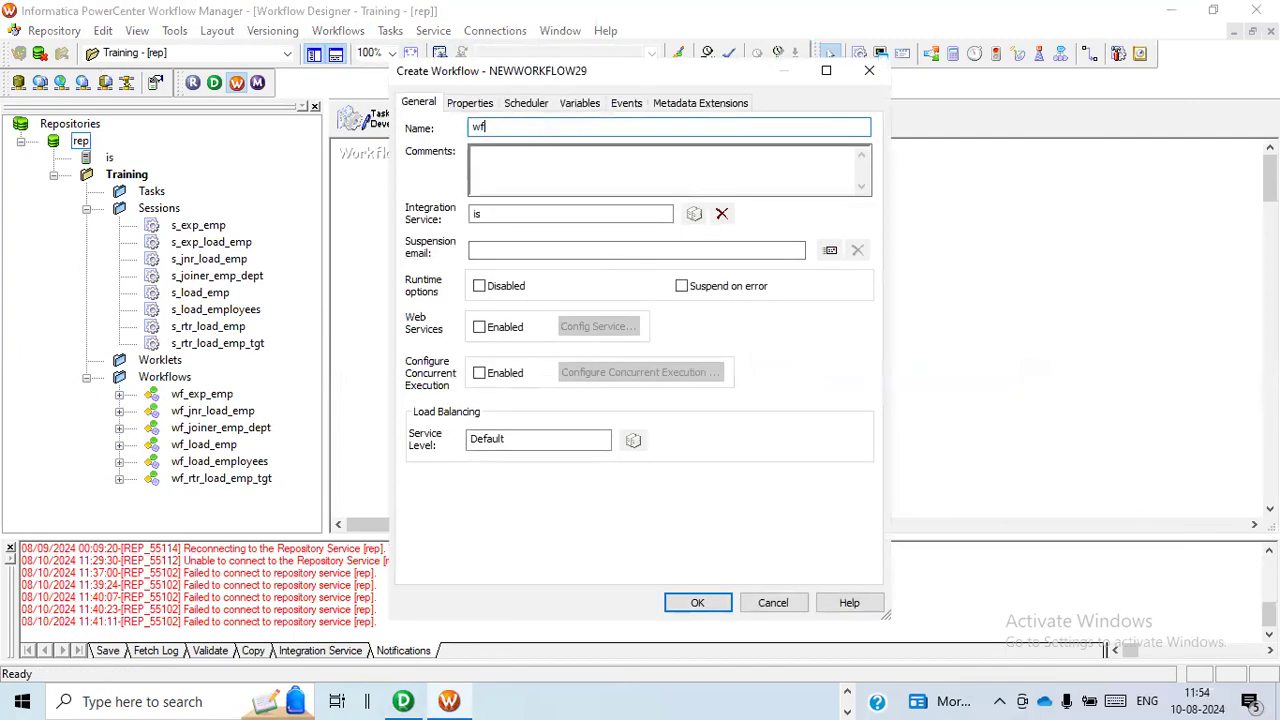
text(_joiner_employee_department)
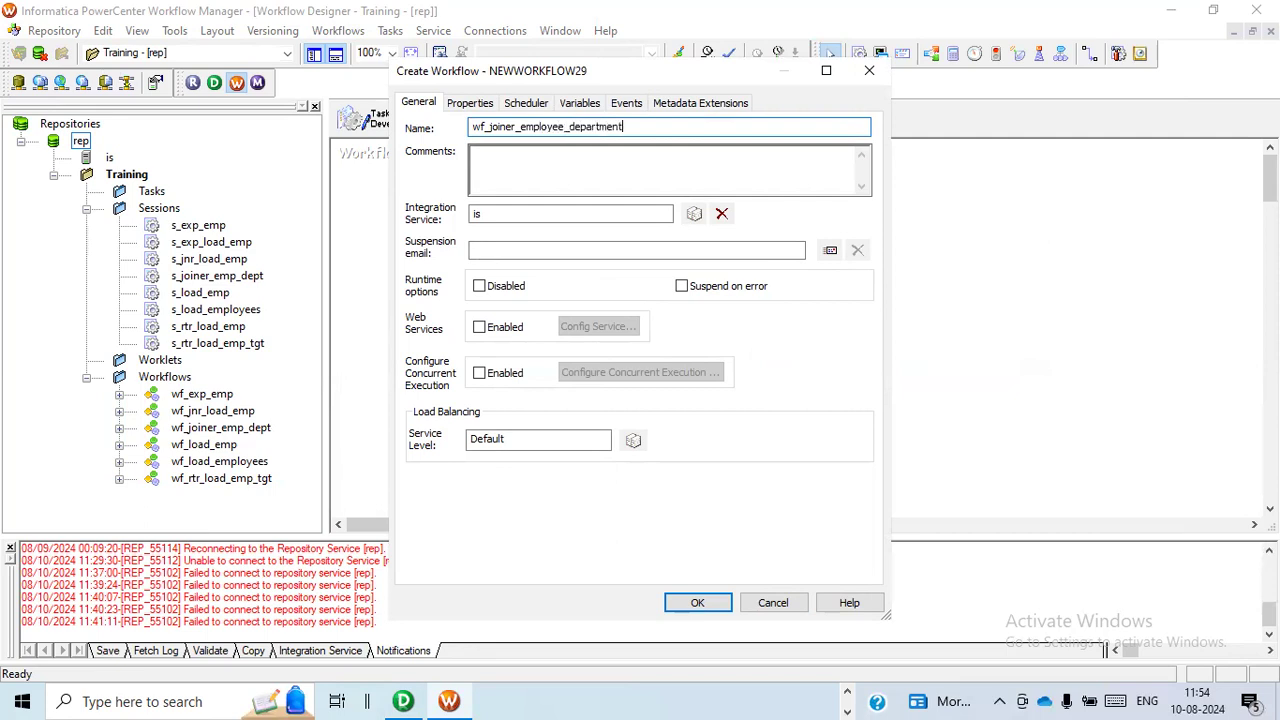
click(709, 609)
click(517, 338)
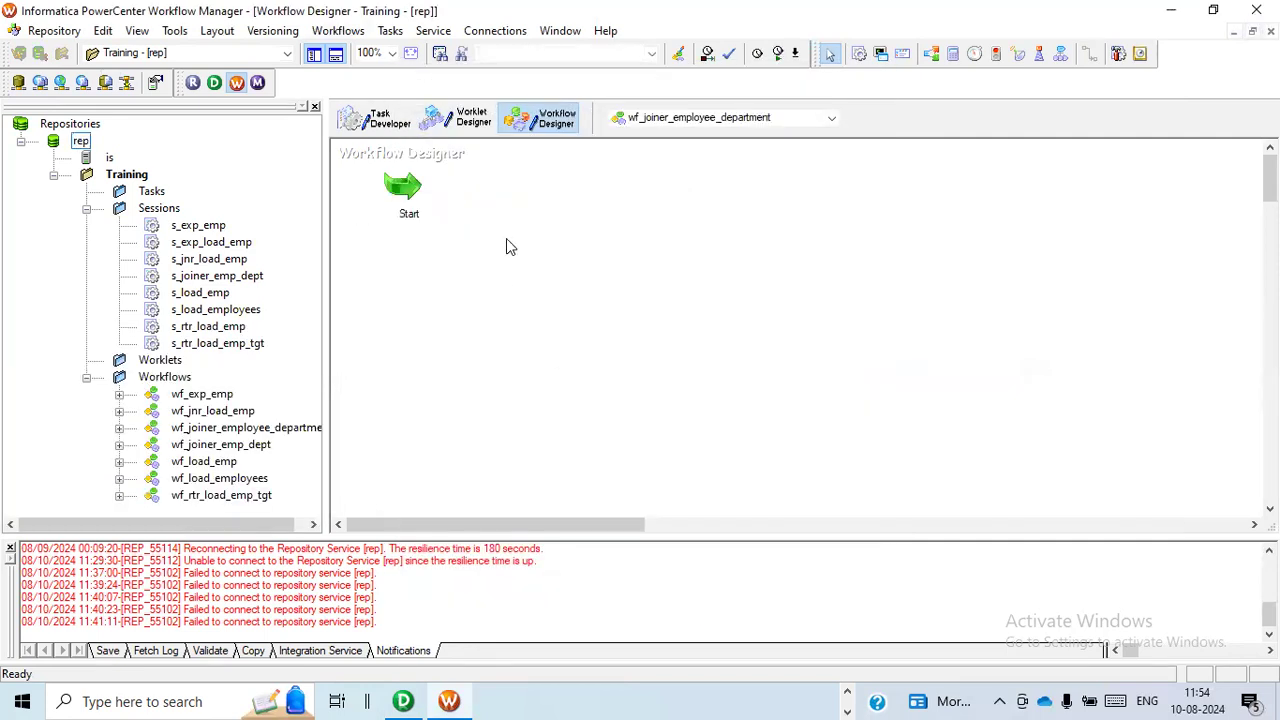
Create a reusable session task named s_joiner_employee_department in the Task Developer.
click(377, 130)
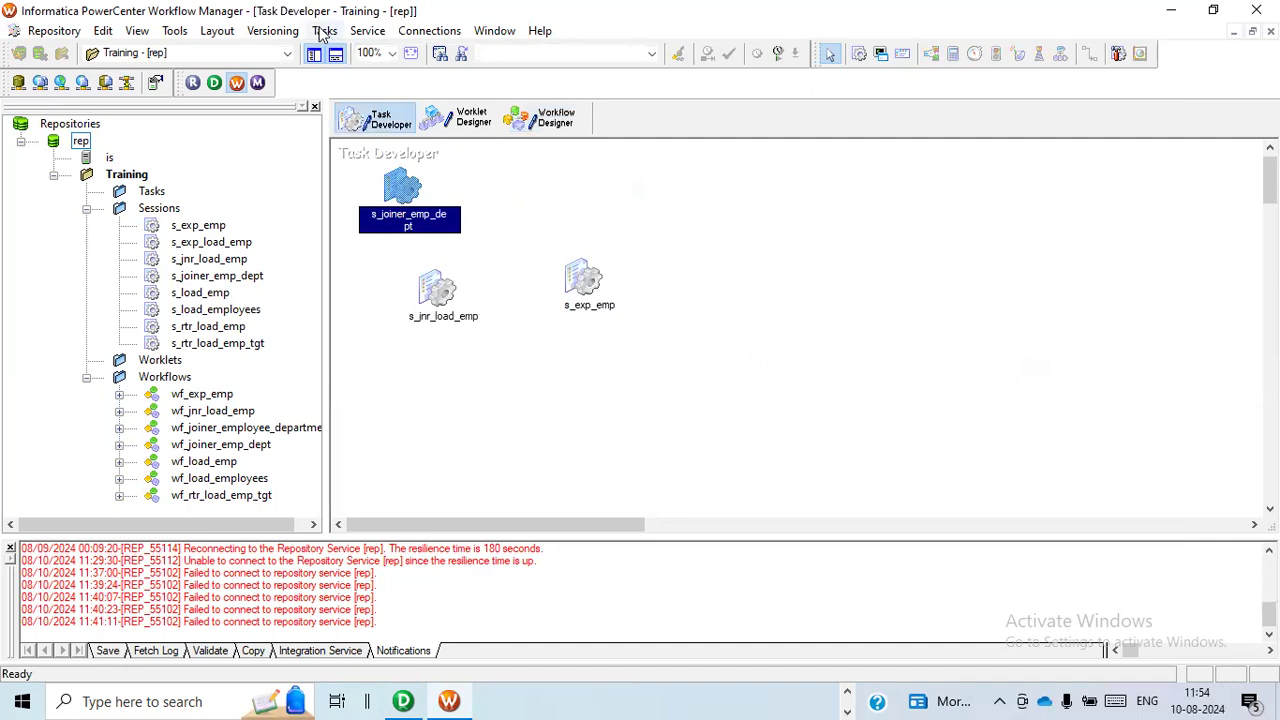
click(322, 32)
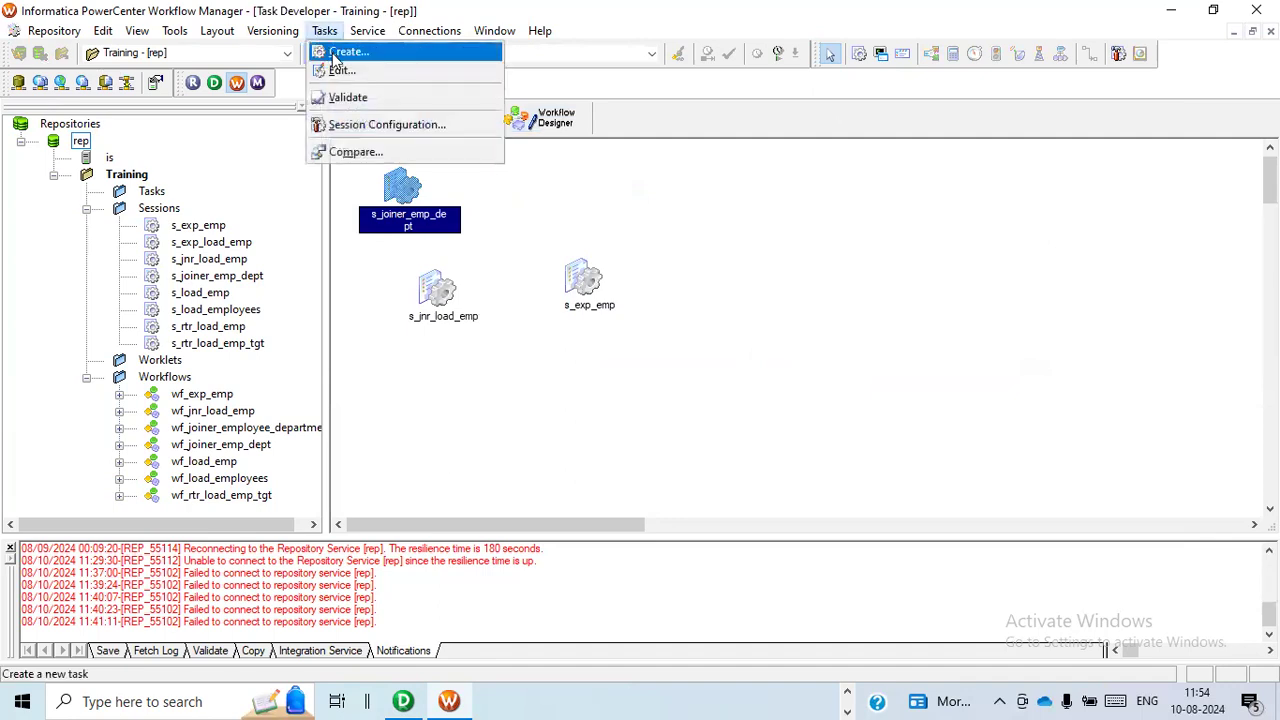
click(335, 54)
click(714, 355)
text(s_join)
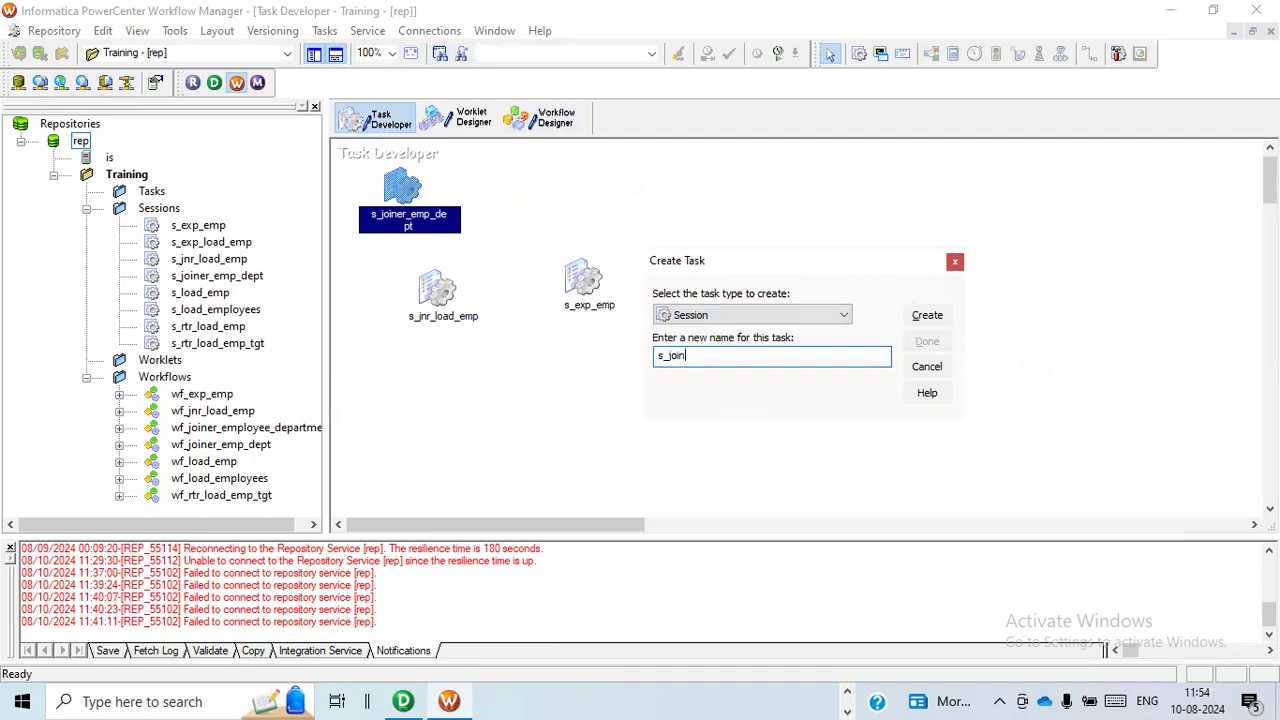
text(er_employee_department)
click(936, 316)
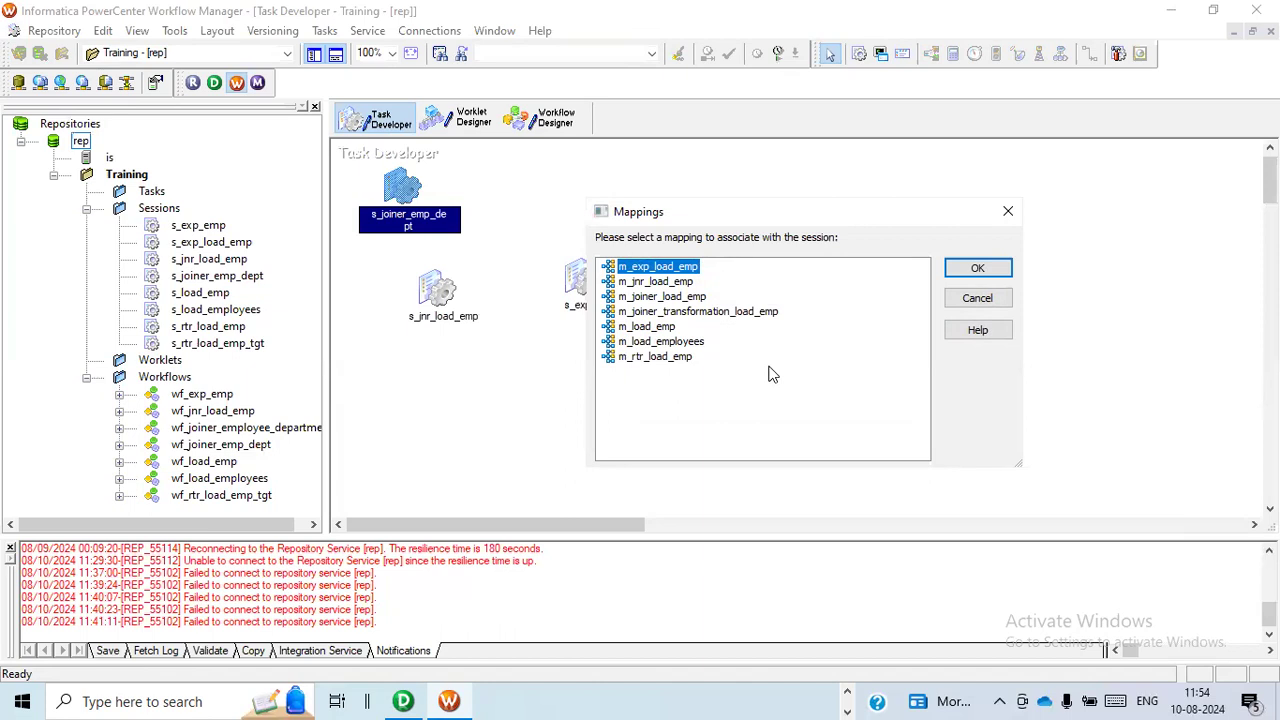
Check the mapping name in the Designer, associate m_joiner_transformation_load_emp with the new session, and finish creating the task.
key(alt+Tab)
key(alt+Tab)
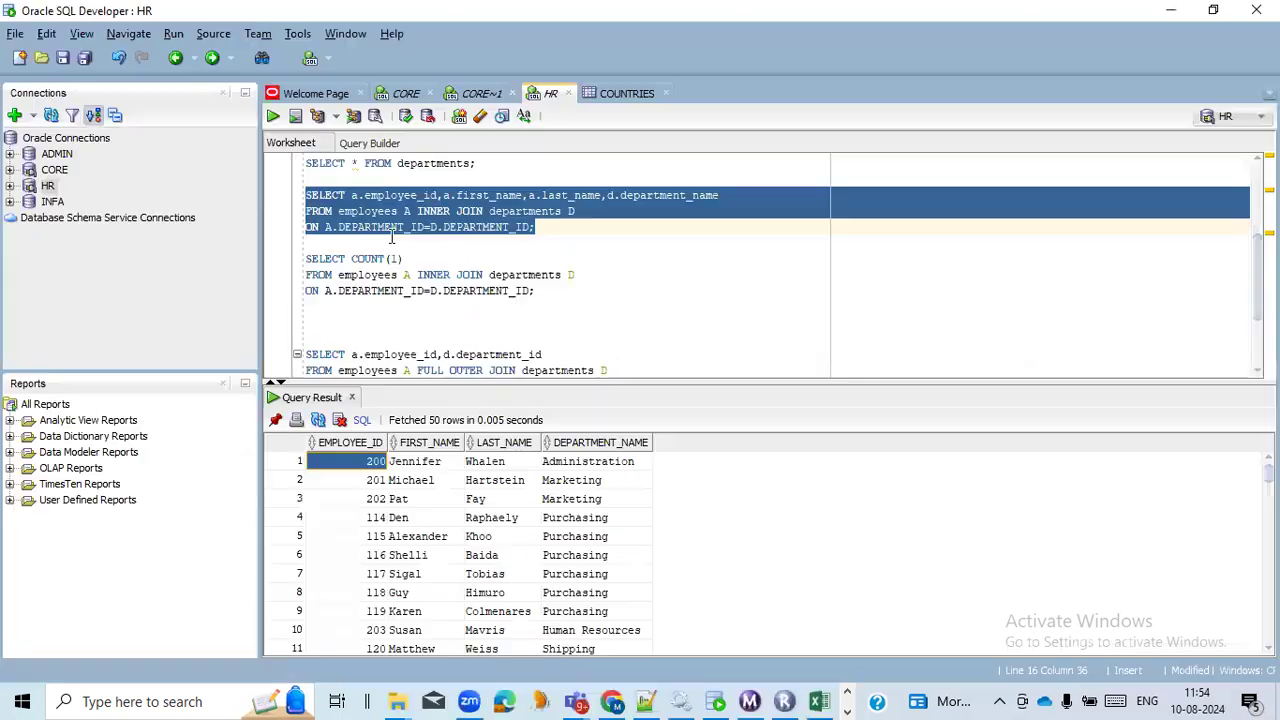
key(alt+Tab)
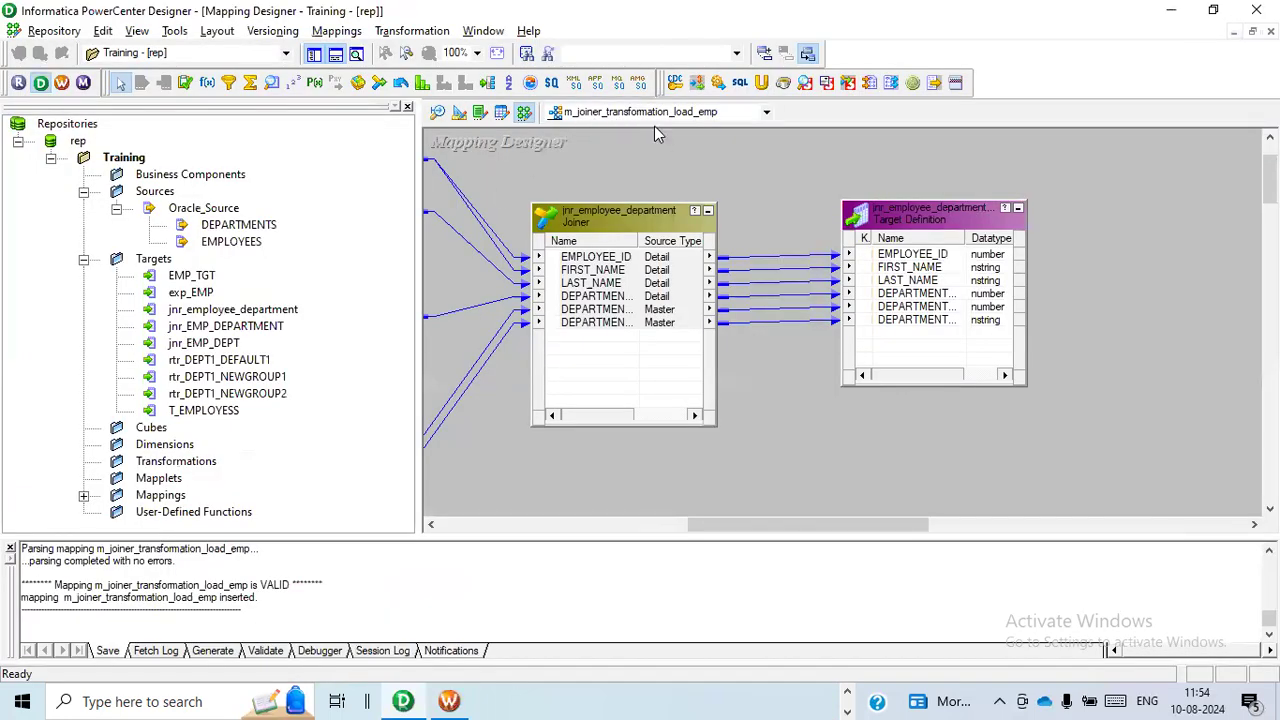
key(alt+Tab)
click(675, 150)
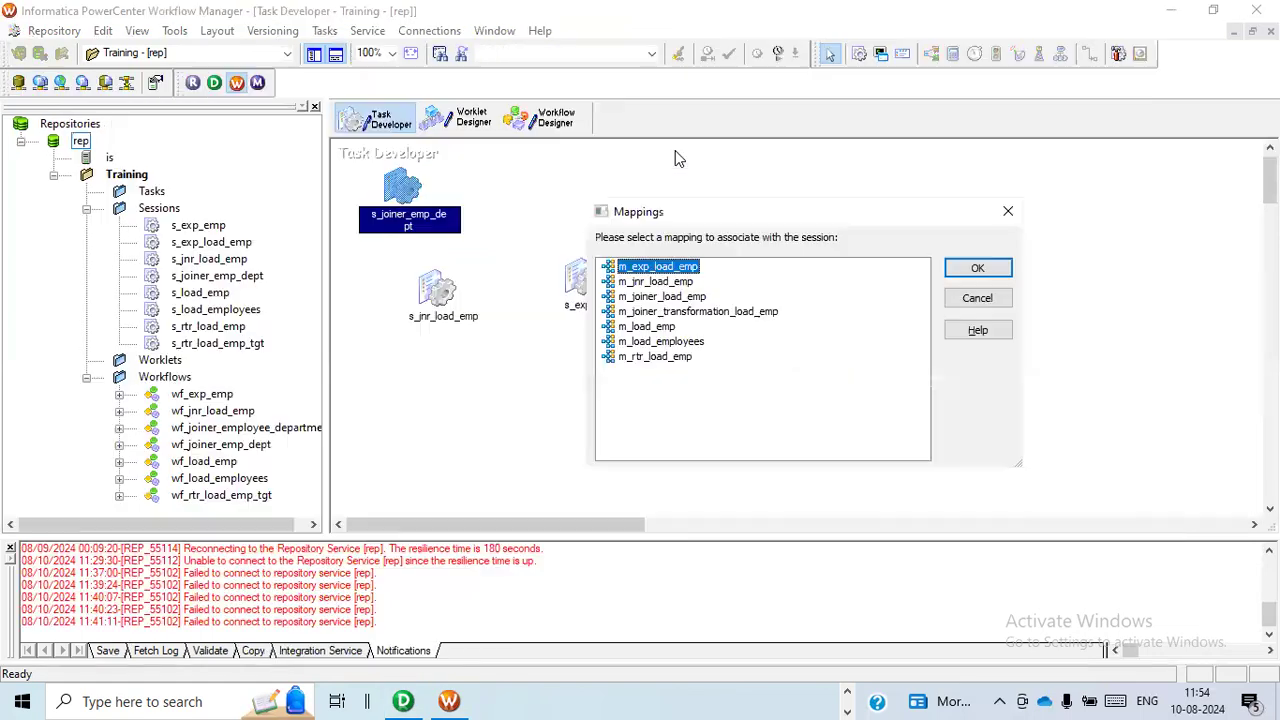
click(719, 313)
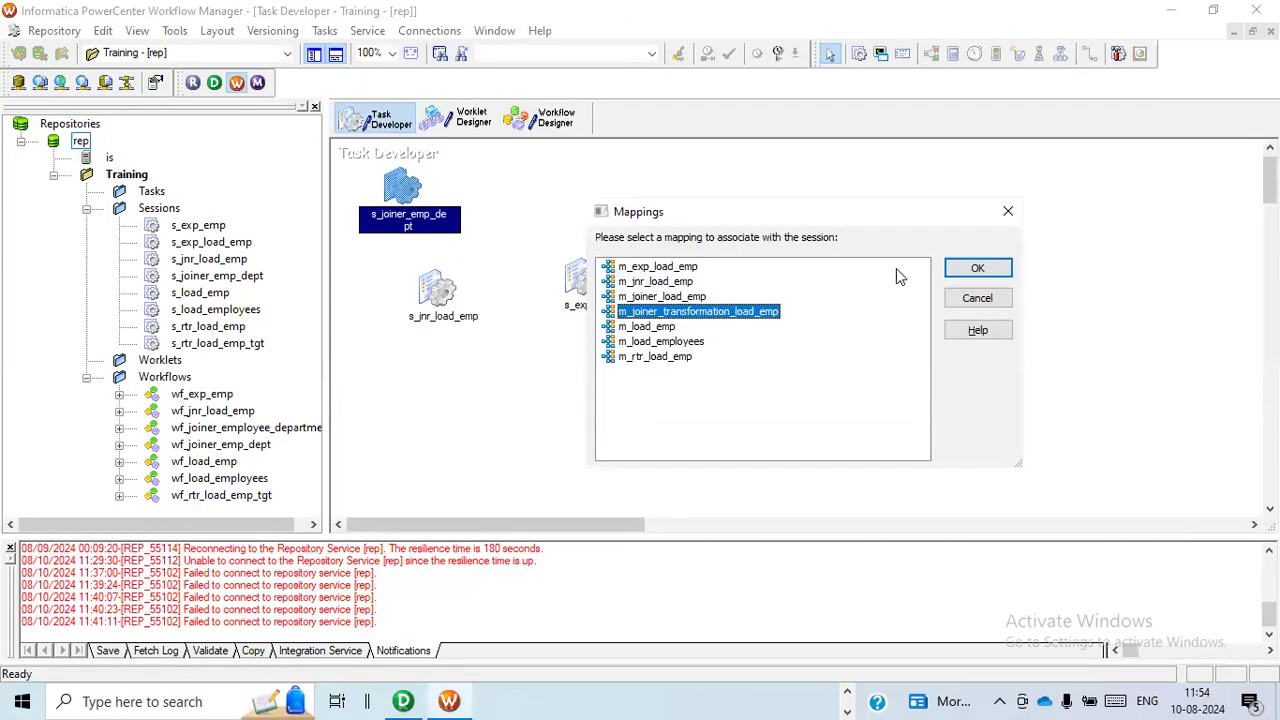
click(975, 267)
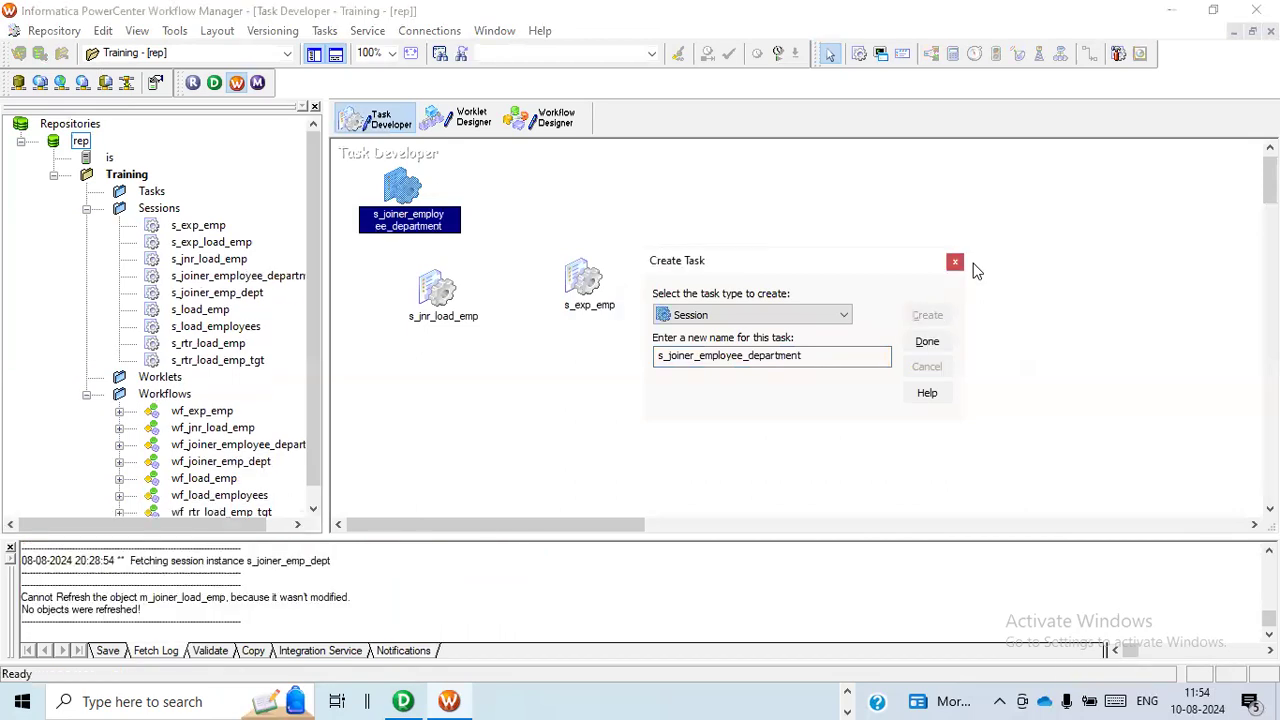
click(927, 341)
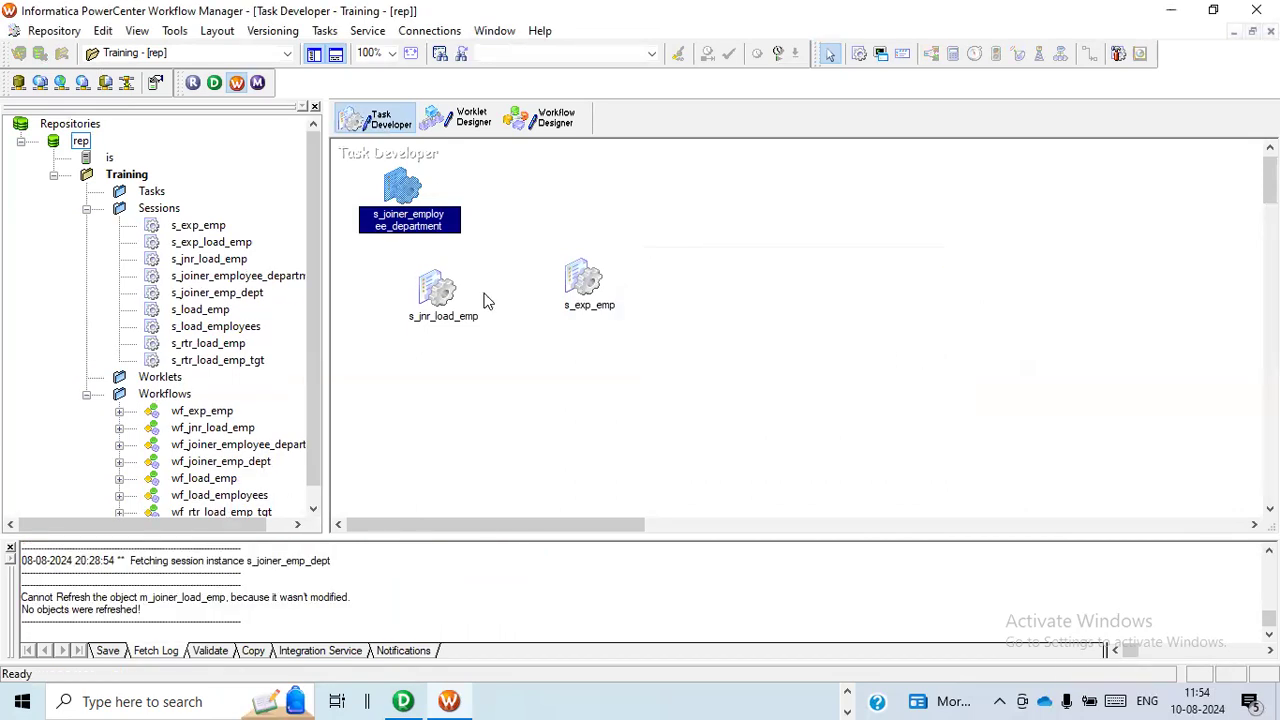
Add the session s_joiner_employee_department to the workflow wf_joiner_employee_department and link it from the Start task.
click(547, 133)
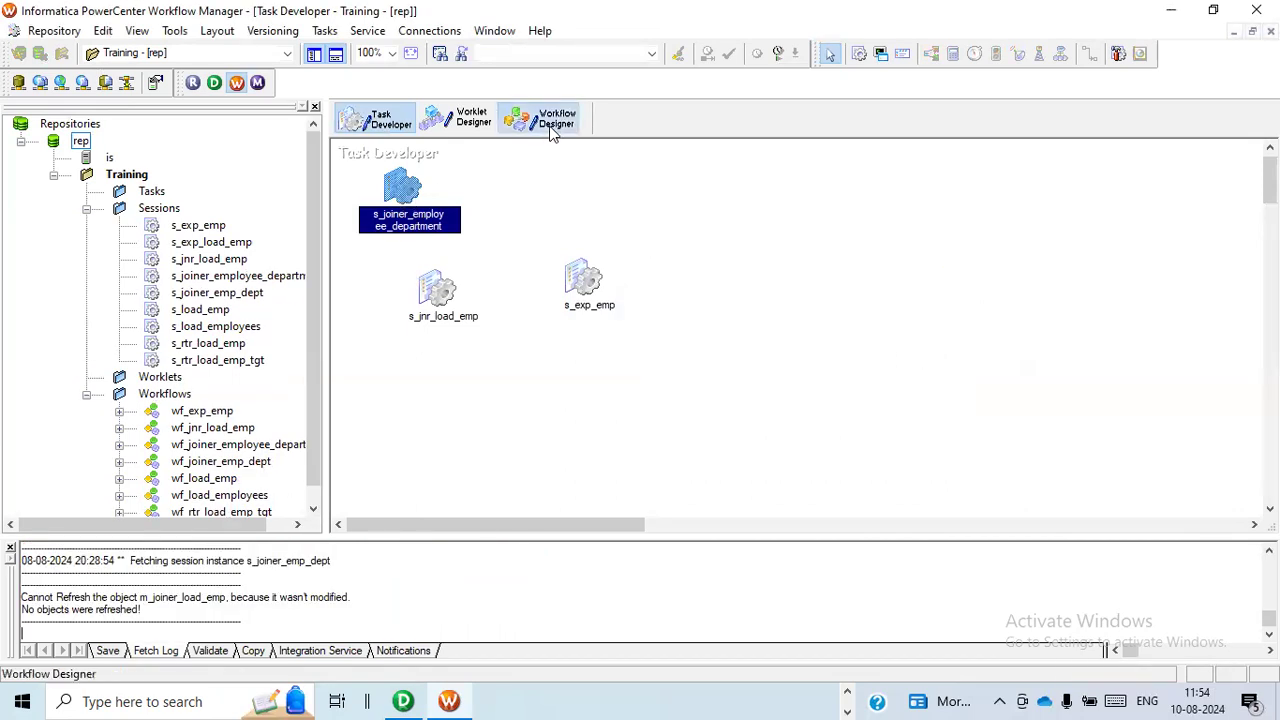
click(240, 278)
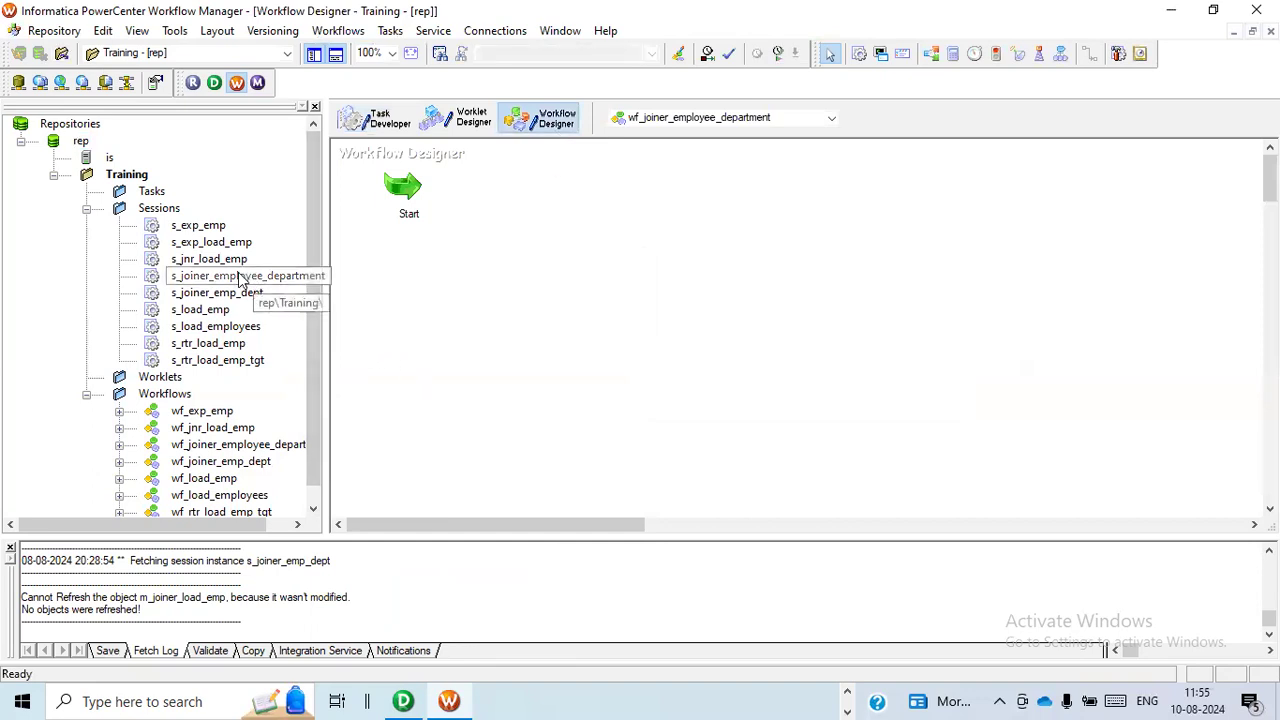
drag(240, 278, 716, 290)
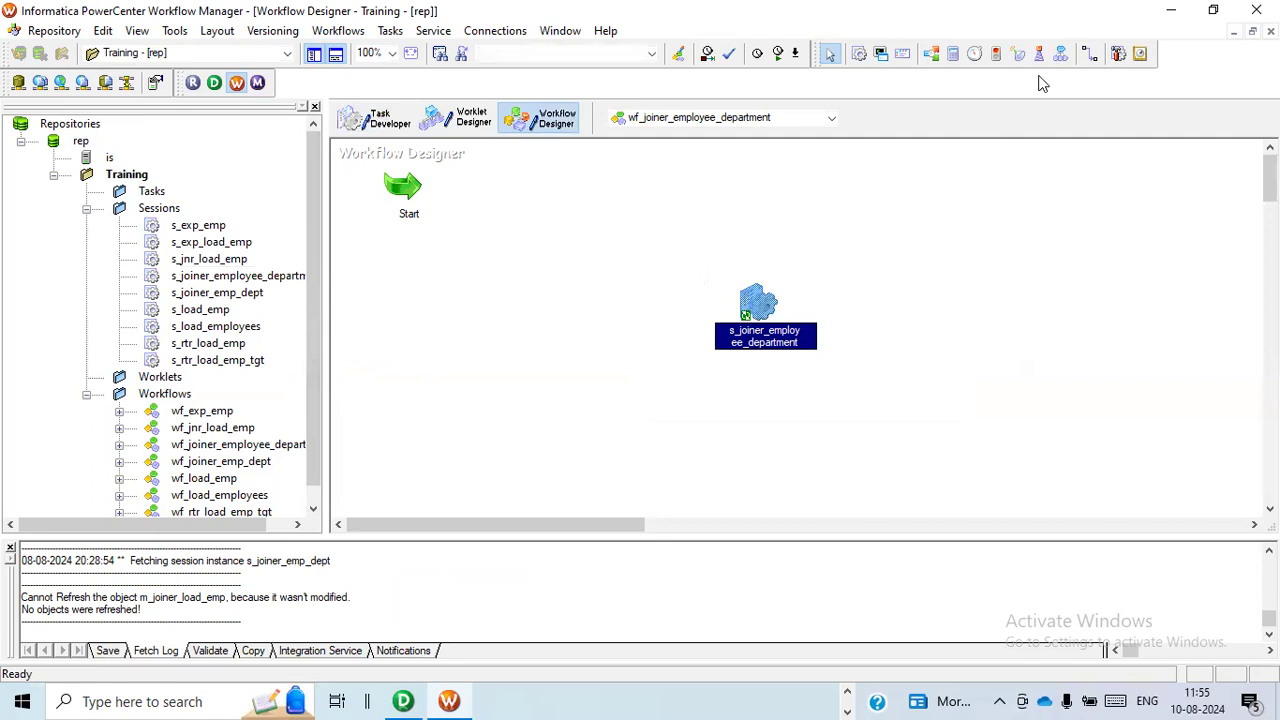
click(1090, 53)
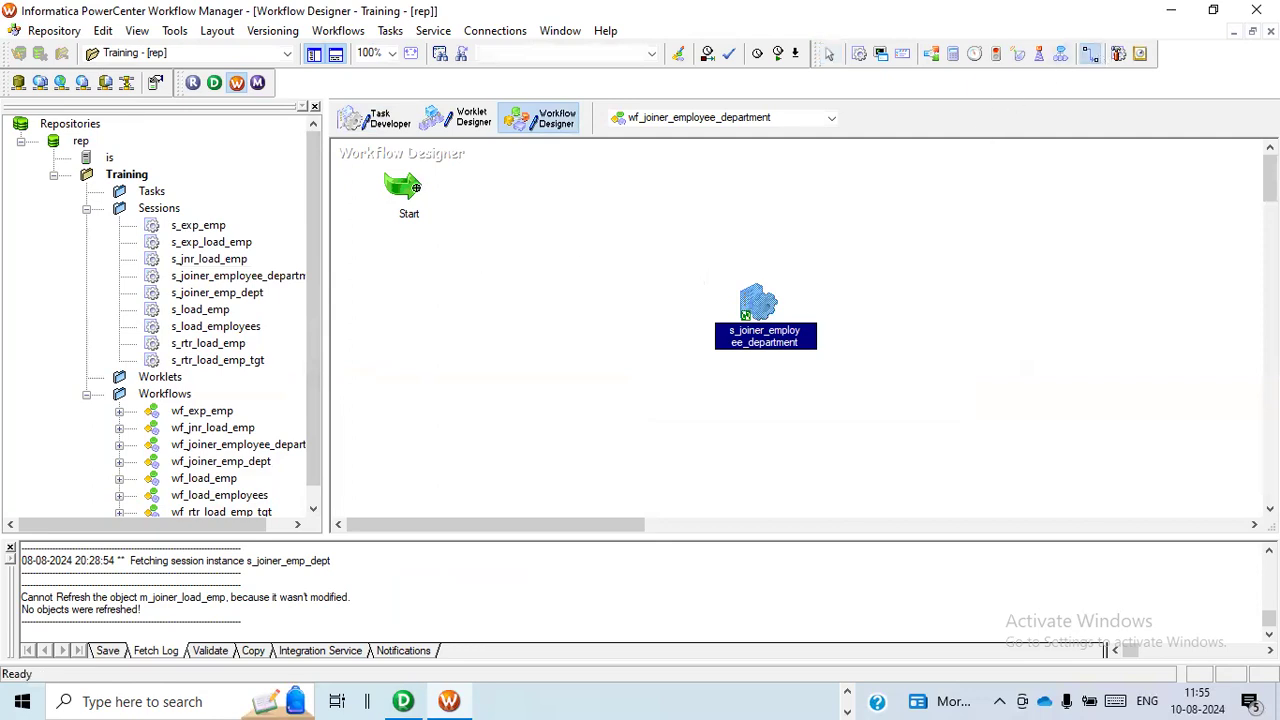
drag(410, 190, 755, 300)
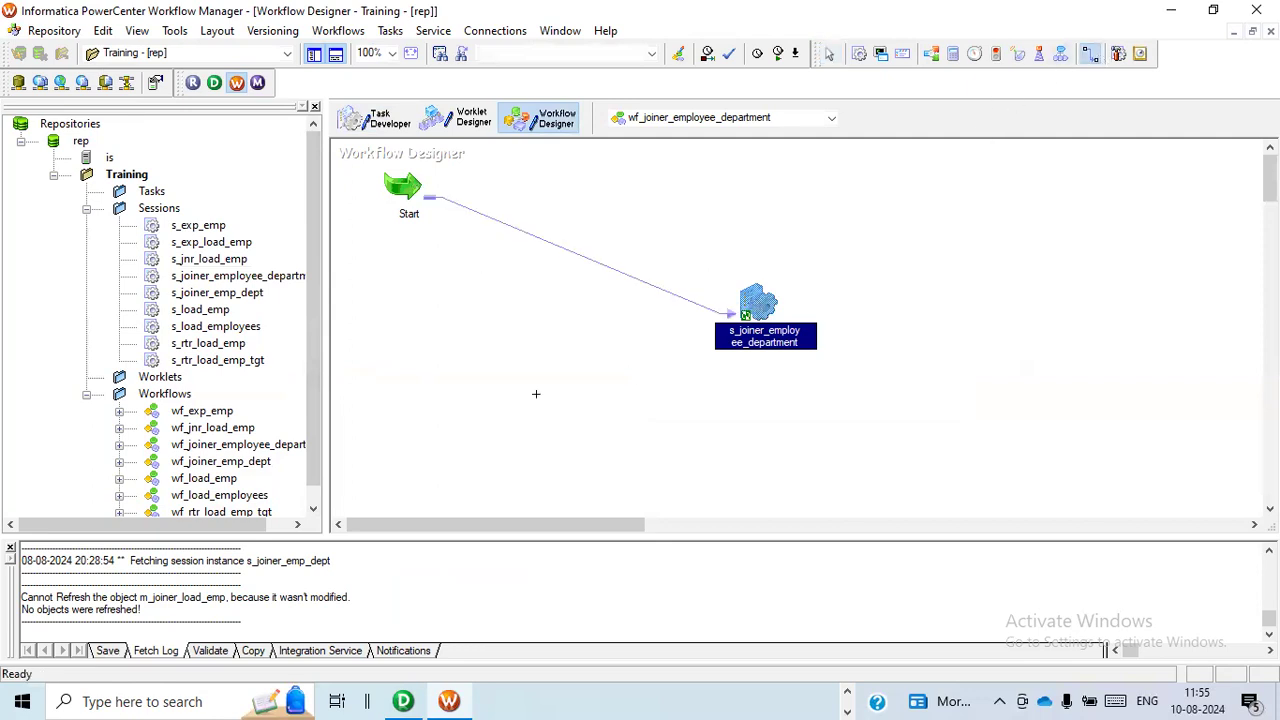
Open the session's mapping settings for the flat file target and locate its output file directory property.
double_click(755, 306)
click(541, 133)
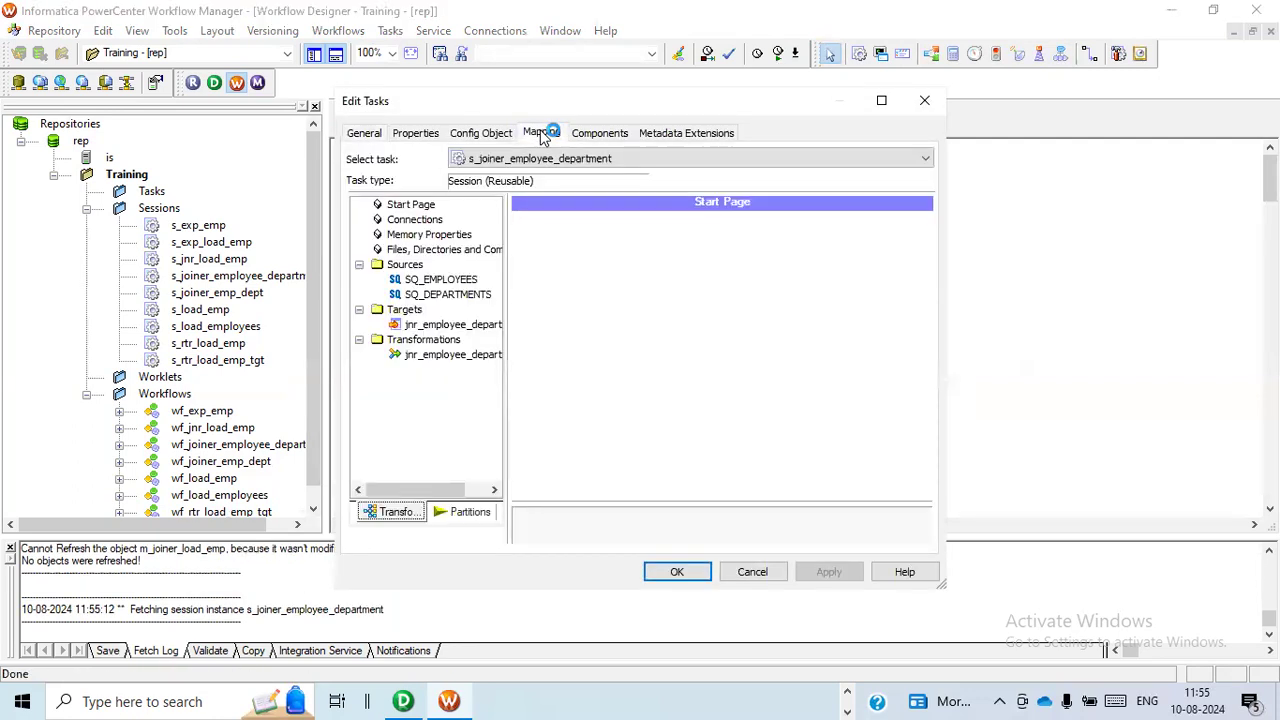
click(443, 324)
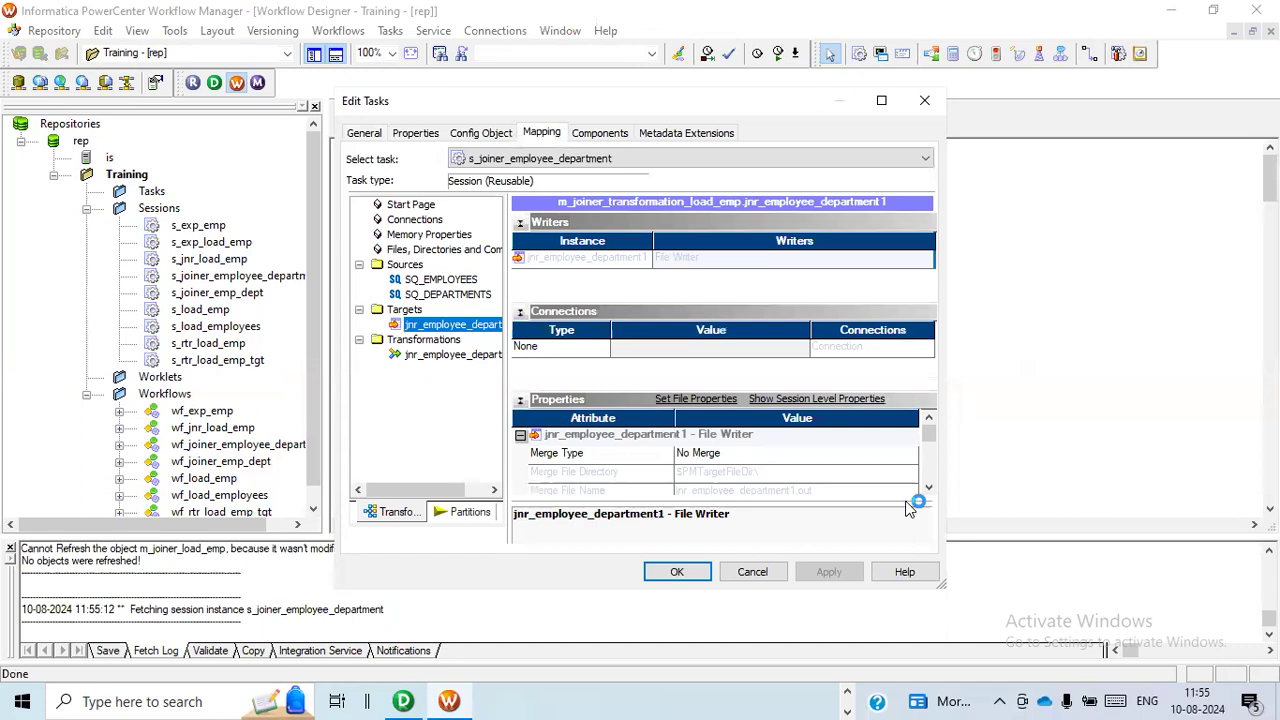
click(930, 490)
click(930, 490)
click(930, 490)
click(930, 490)
click(930, 490)
click(930, 490)
click(930, 490)
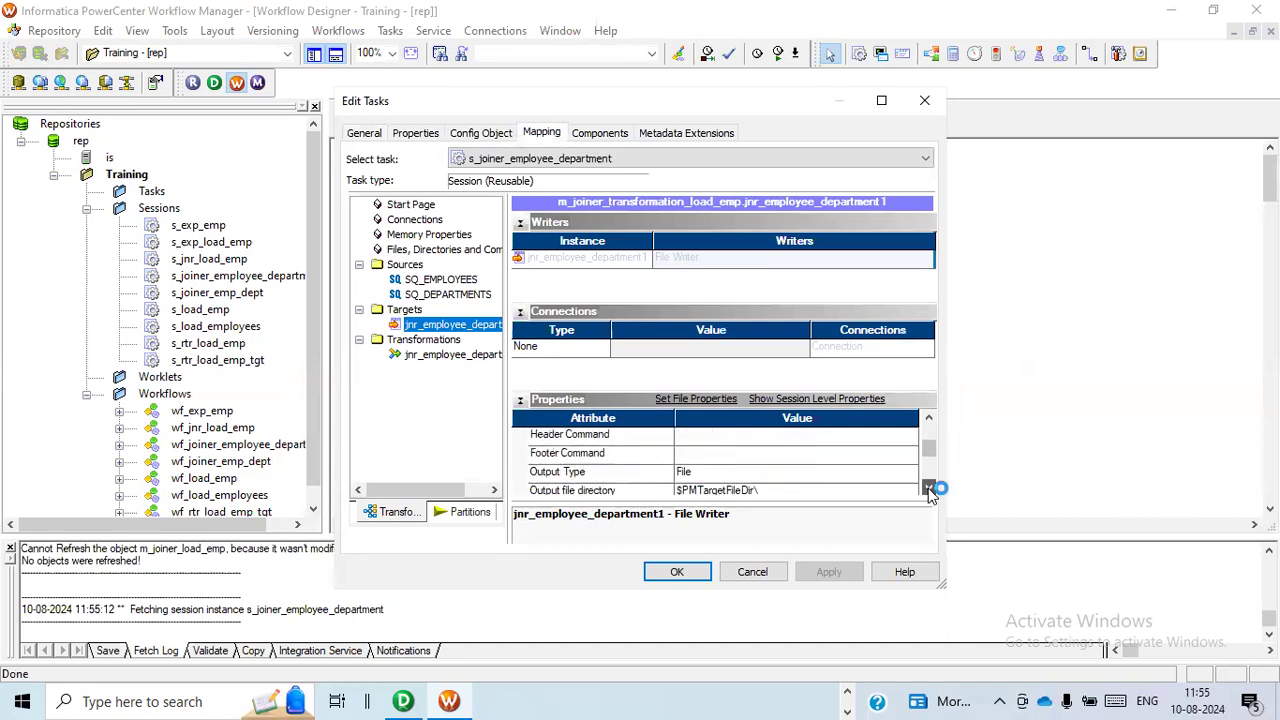
click(930, 490)
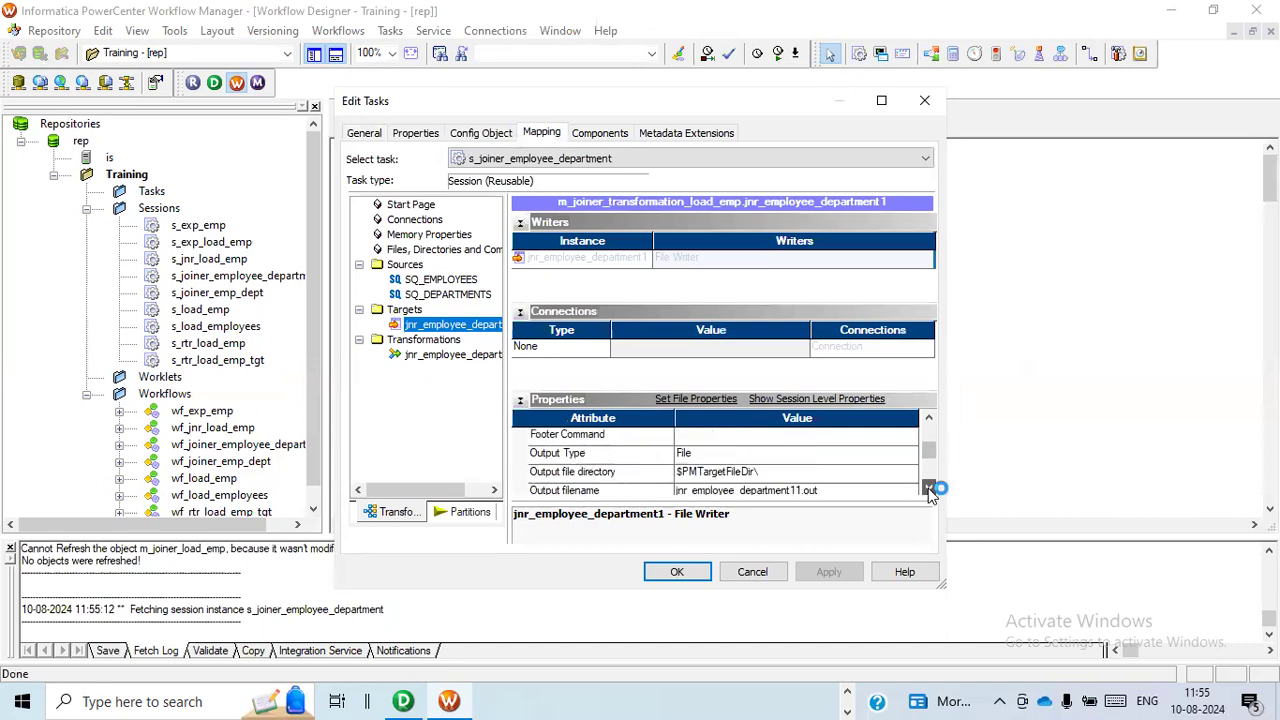
click(855, 476)
Copy the folder path D:\Infa_Out from File Explorer and return to the session's settings in Workflow Manager.
key(alt+Tab)
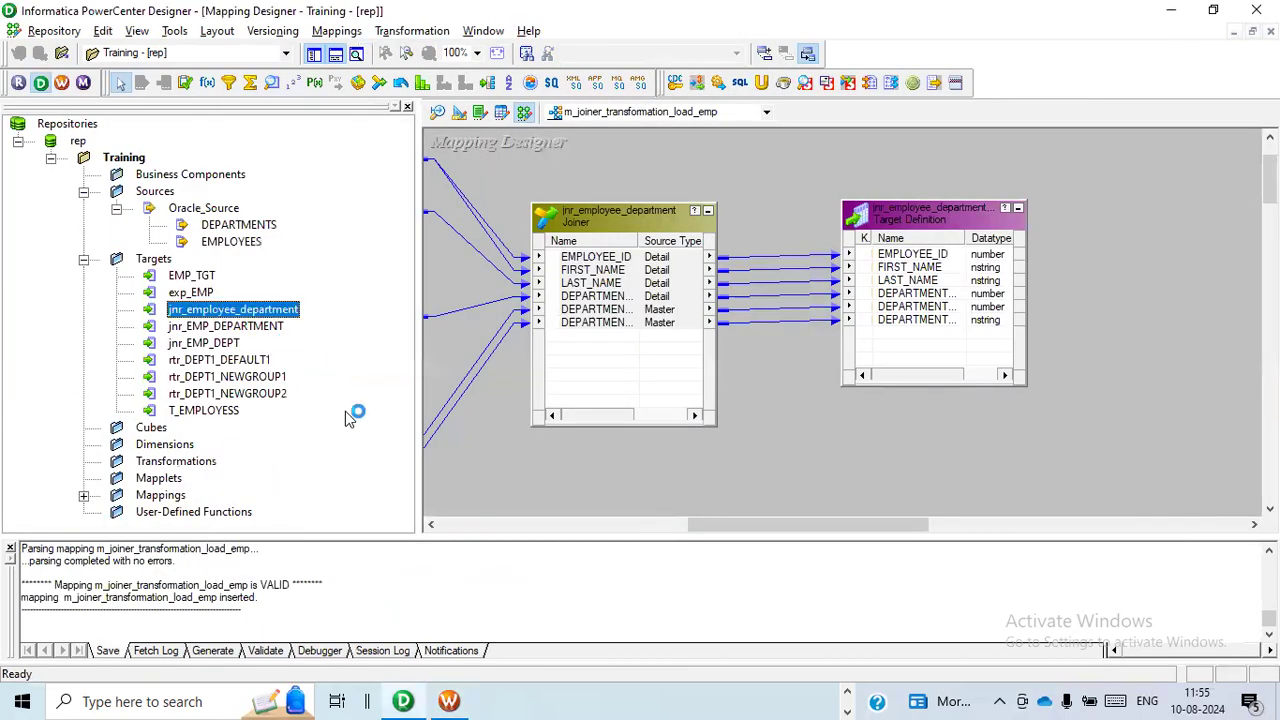
key(alt+Tab)
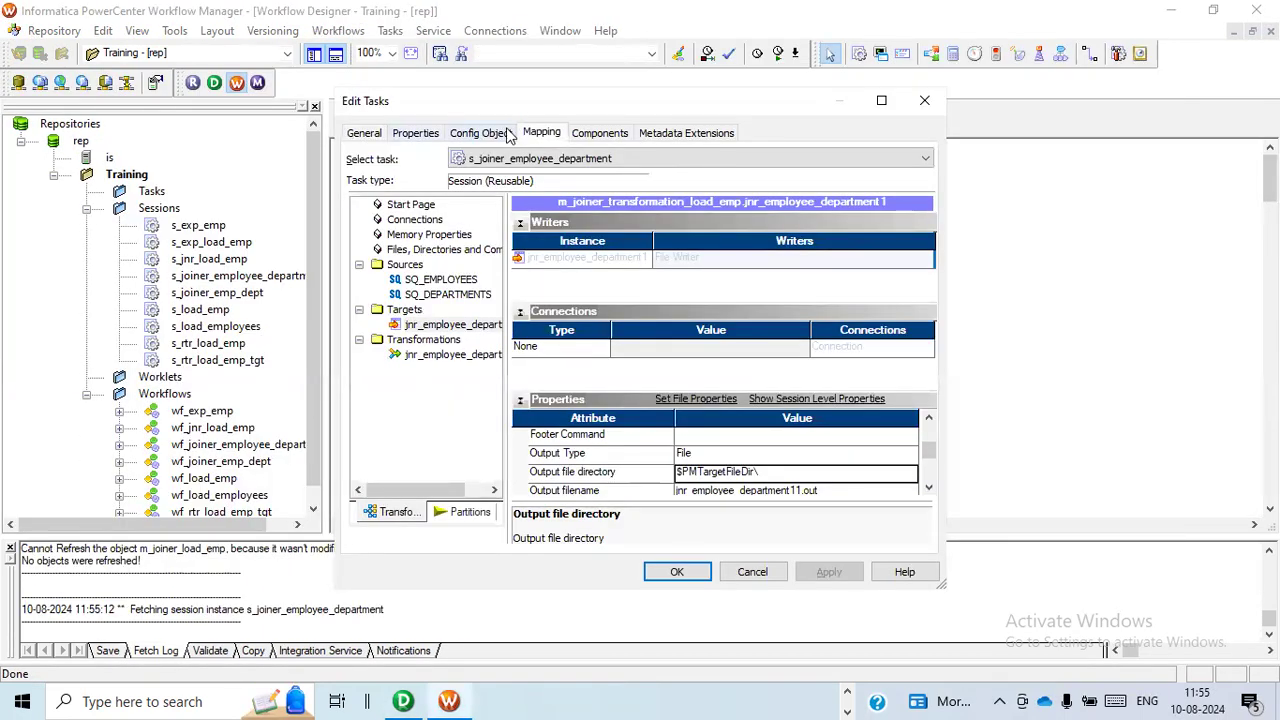
key(alt+Tab)
key(alt+Tab)
key(alt+Tab)
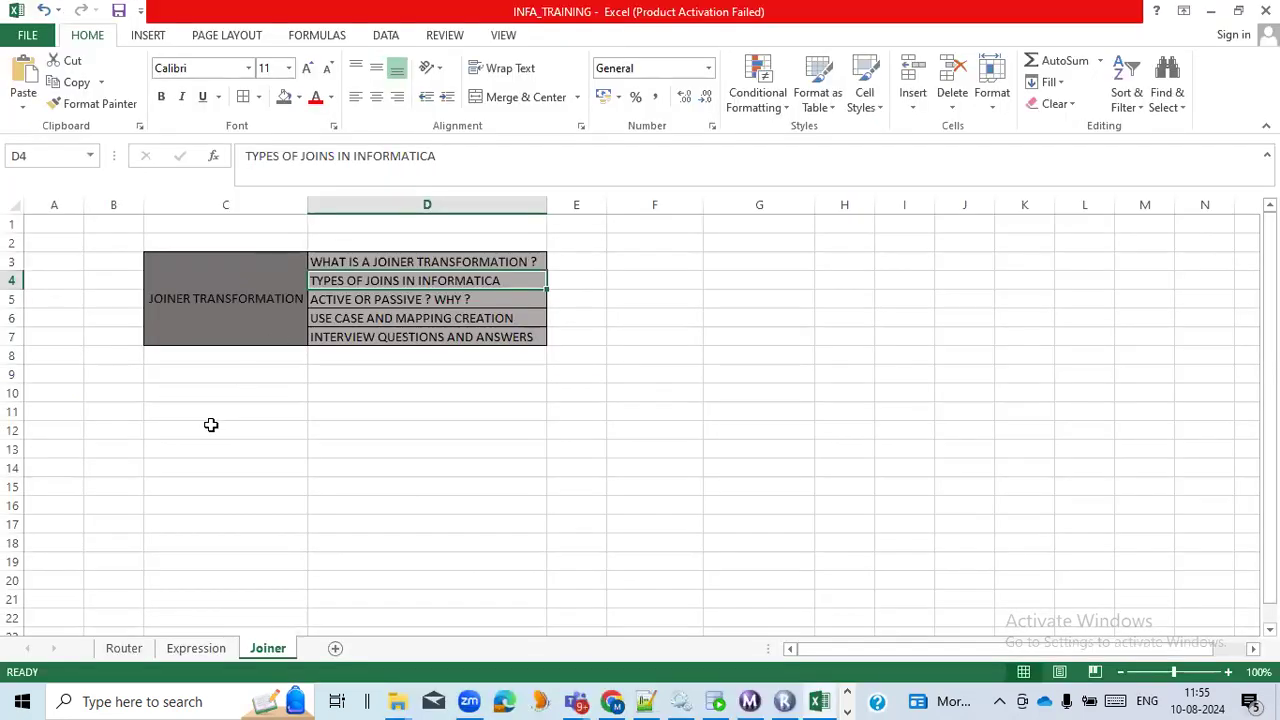
key(alt+Tab)
click(235, 352)
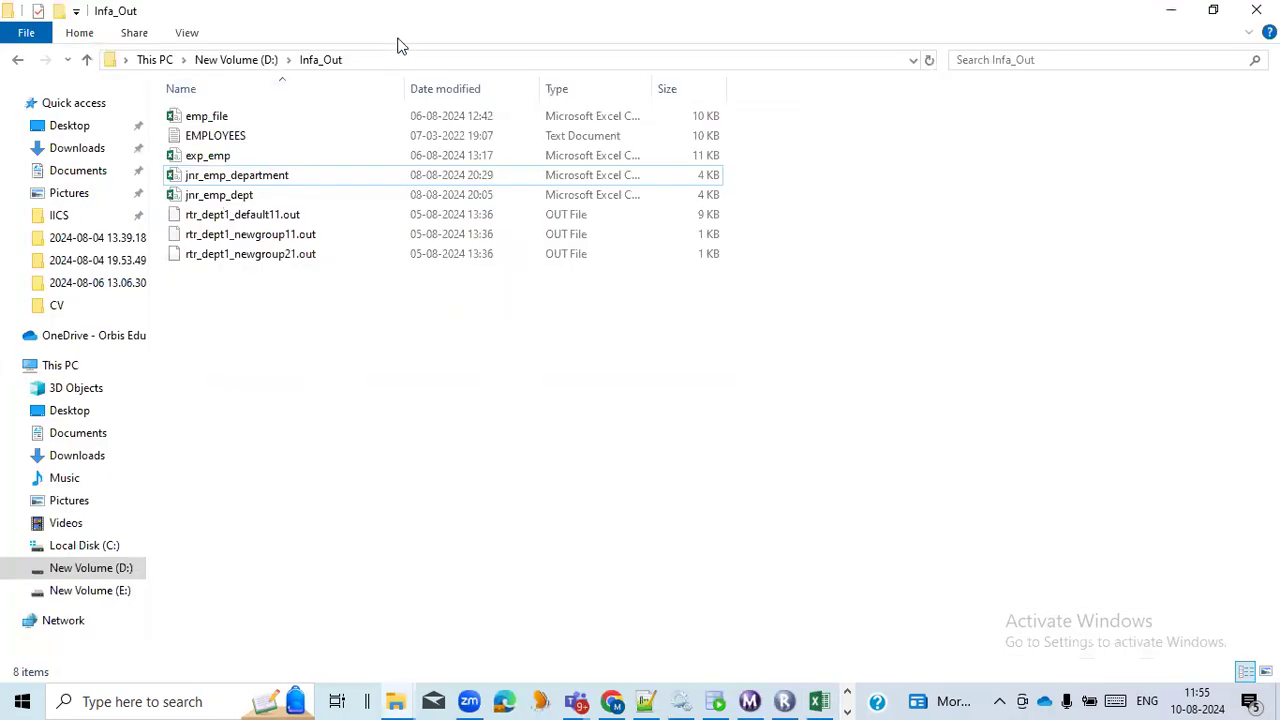
click(397, 58)
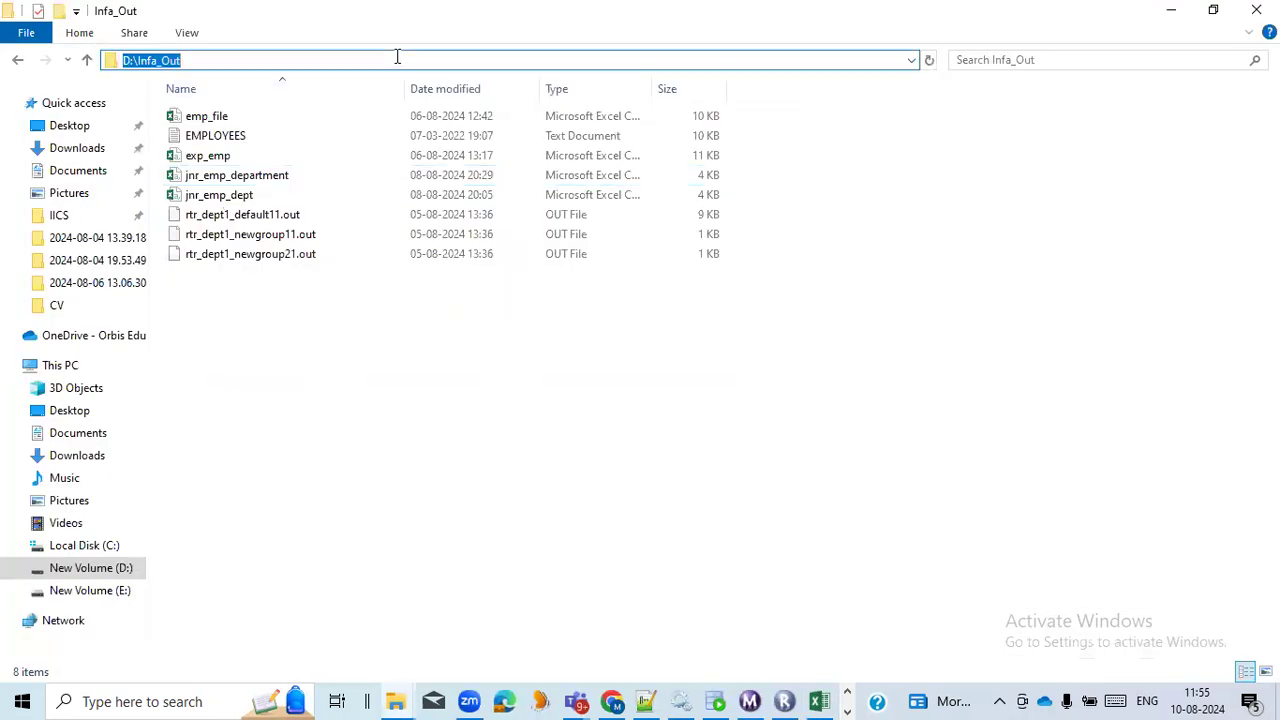
key(alt+Tab)
key(alt+Tab)
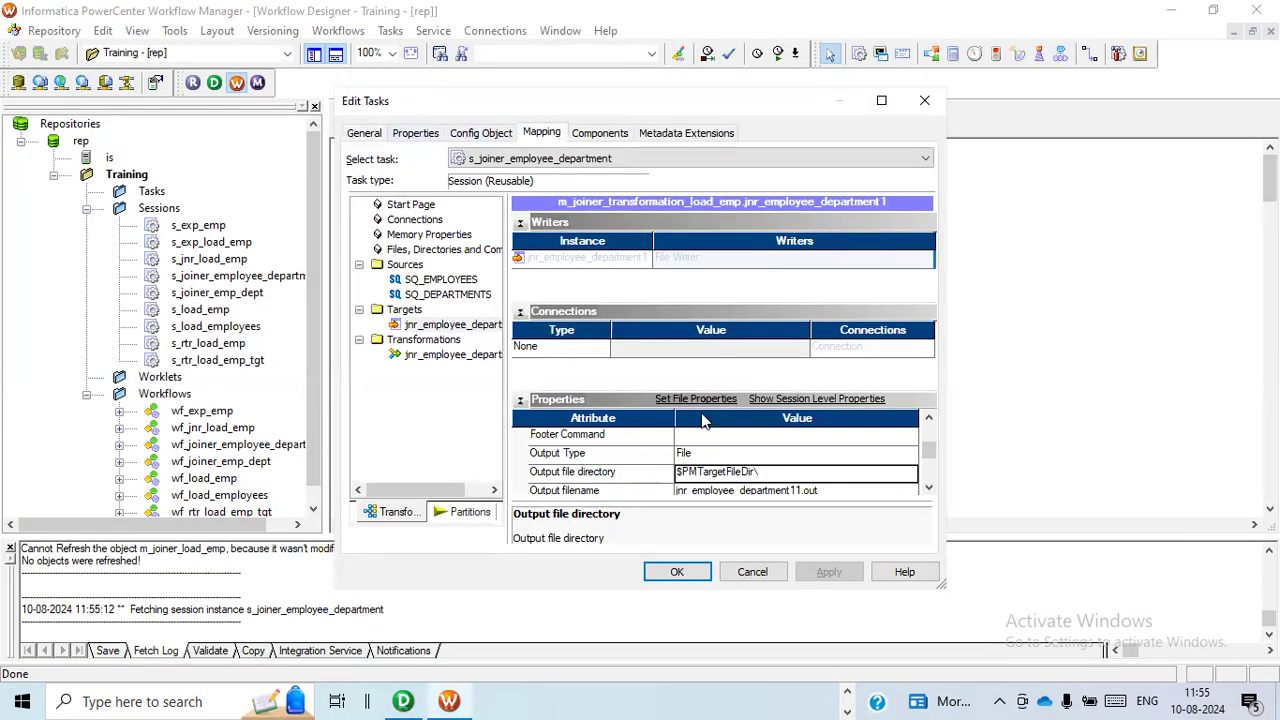
Set the target's output file directory to D:\Infa_Out\.
click(760, 475)
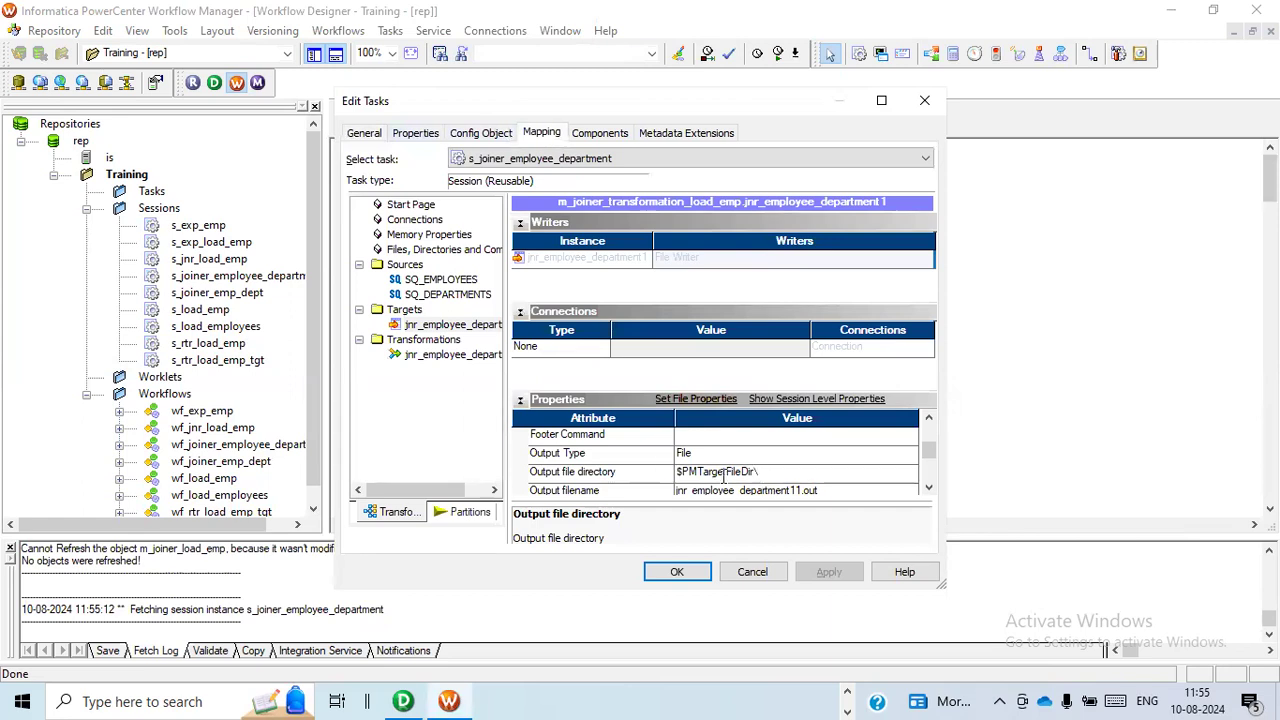
key(shift+Left)
key(shift+Left)
key(shift+Left)
key(shift+Left)
key(shift+Left)
key(shift+Left)
key(shift+Left)
key(shift+Left)
key(shift+Left)
key(shift+Left)
key(shift+Left)
key(shift+Left)
key(shift+Left)
key(shift+Left)
key(shift+Left)
key(shift+Left)
text(D:\Infa_Cm)
Set the target's output filename to jnr_employee_department.csv and apply the session changes.
click(928, 487)
click(928, 487)
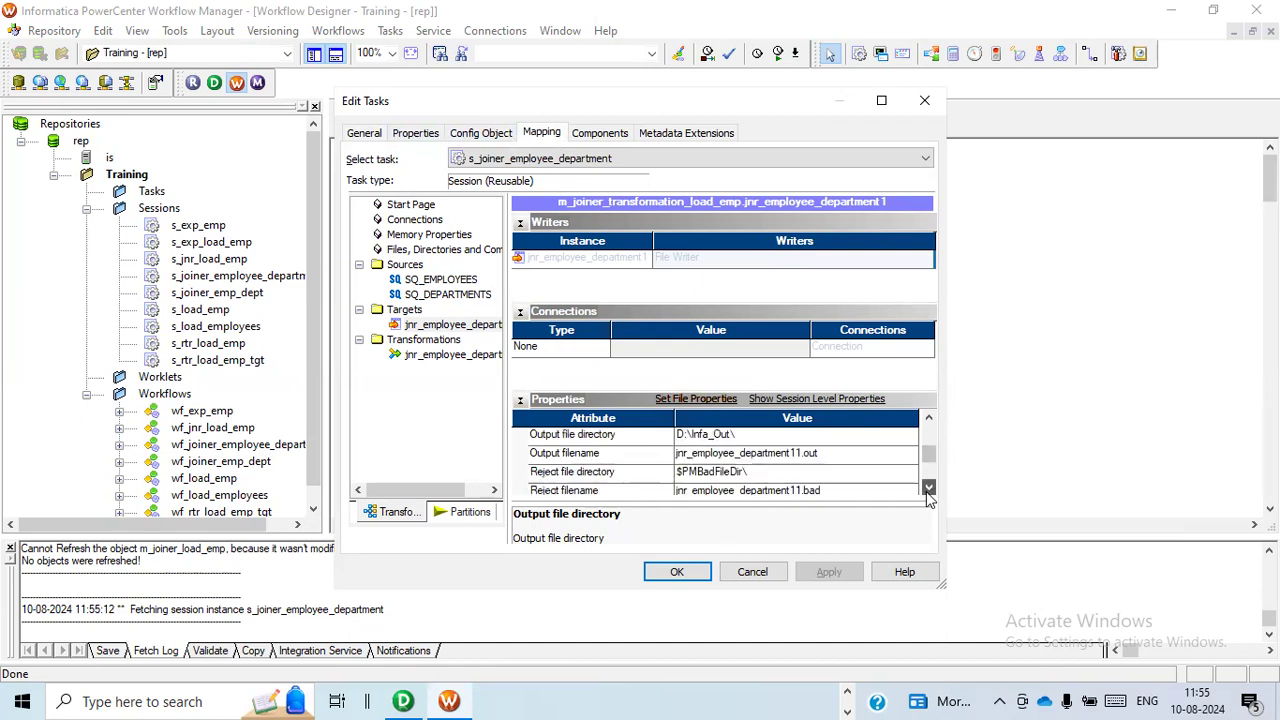
click(829, 458)
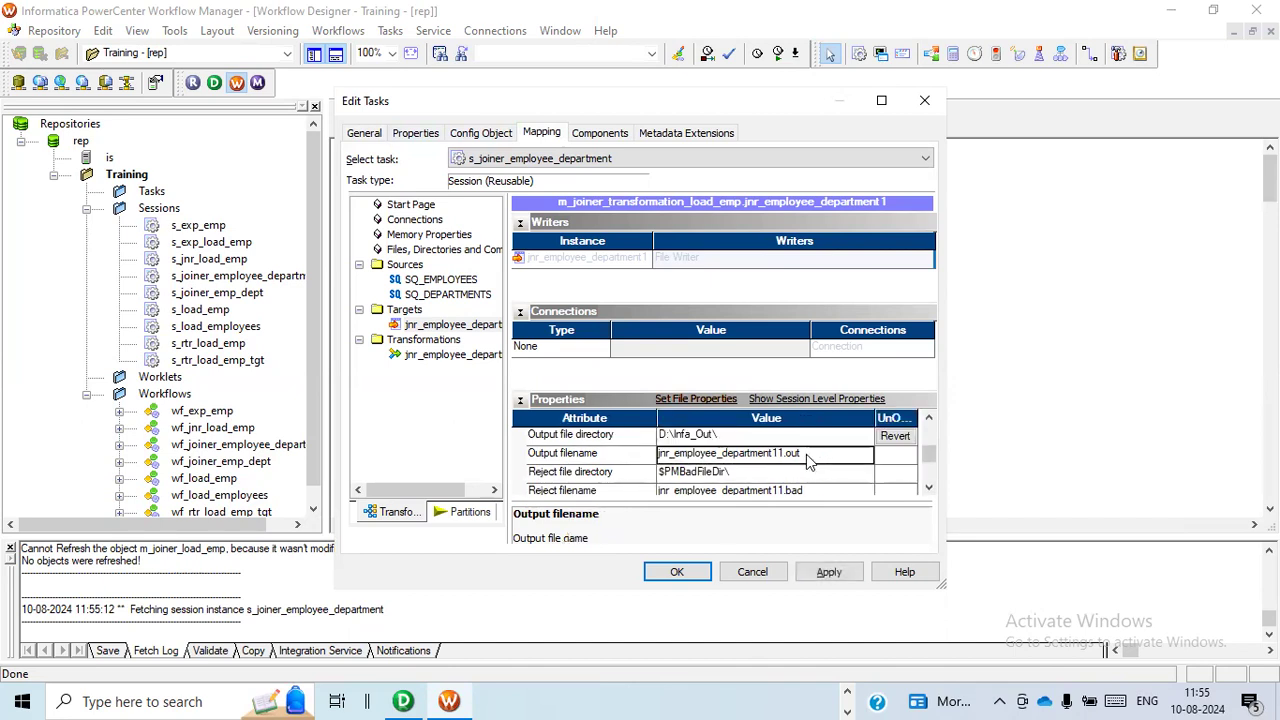
click(808, 454)
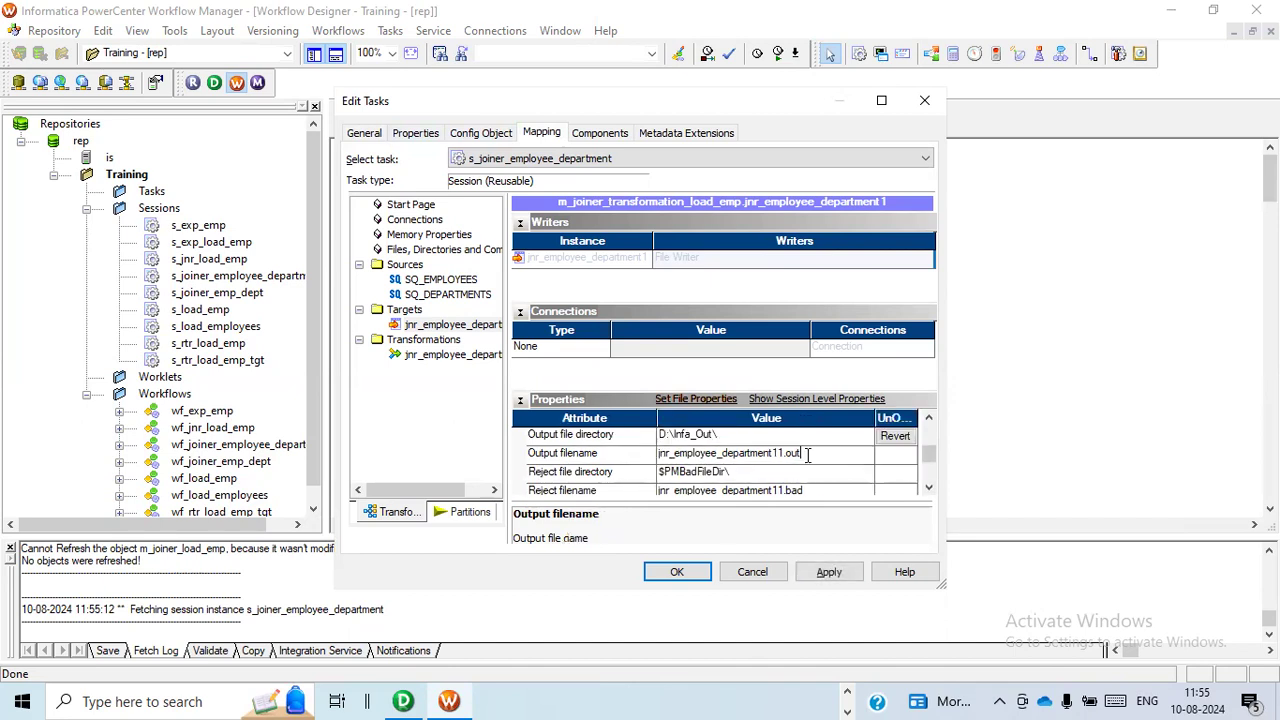
key(BackSpace)
key(BackSpace)
key(BackSpace)
key(BackSpace)
key(BackSpace)
text(.csv)
click(829, 572)
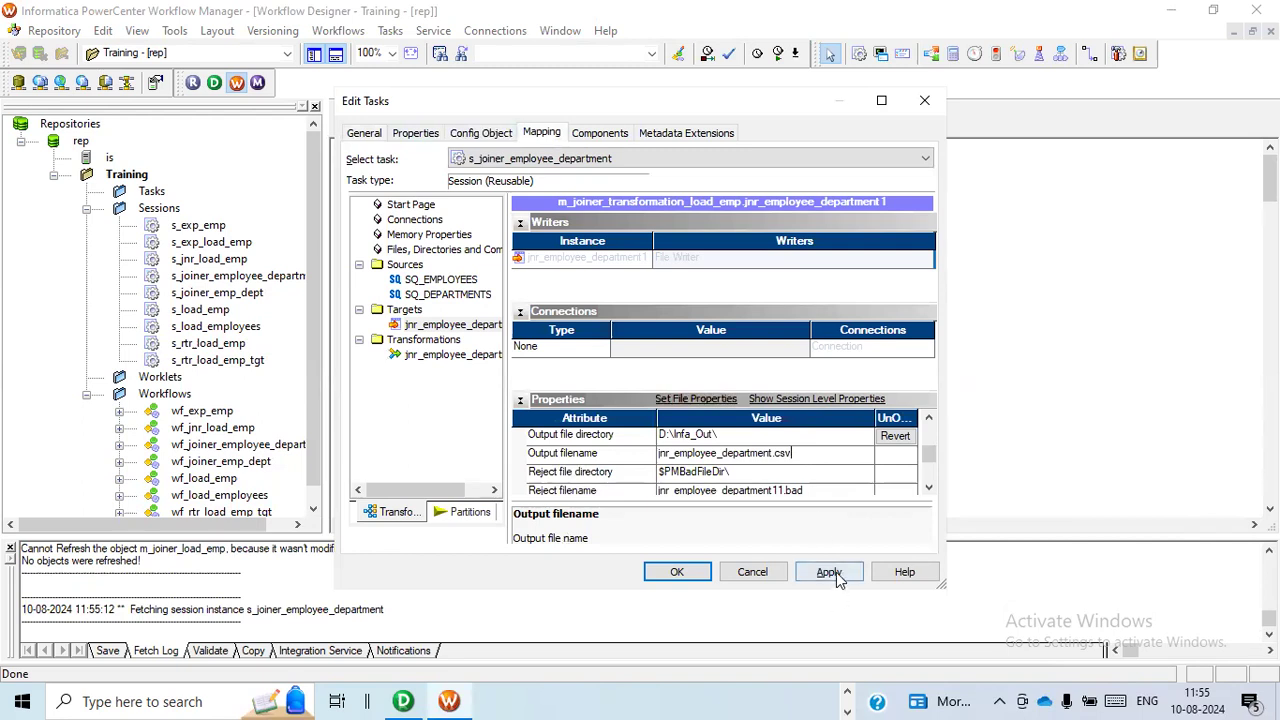
click(690, 576)
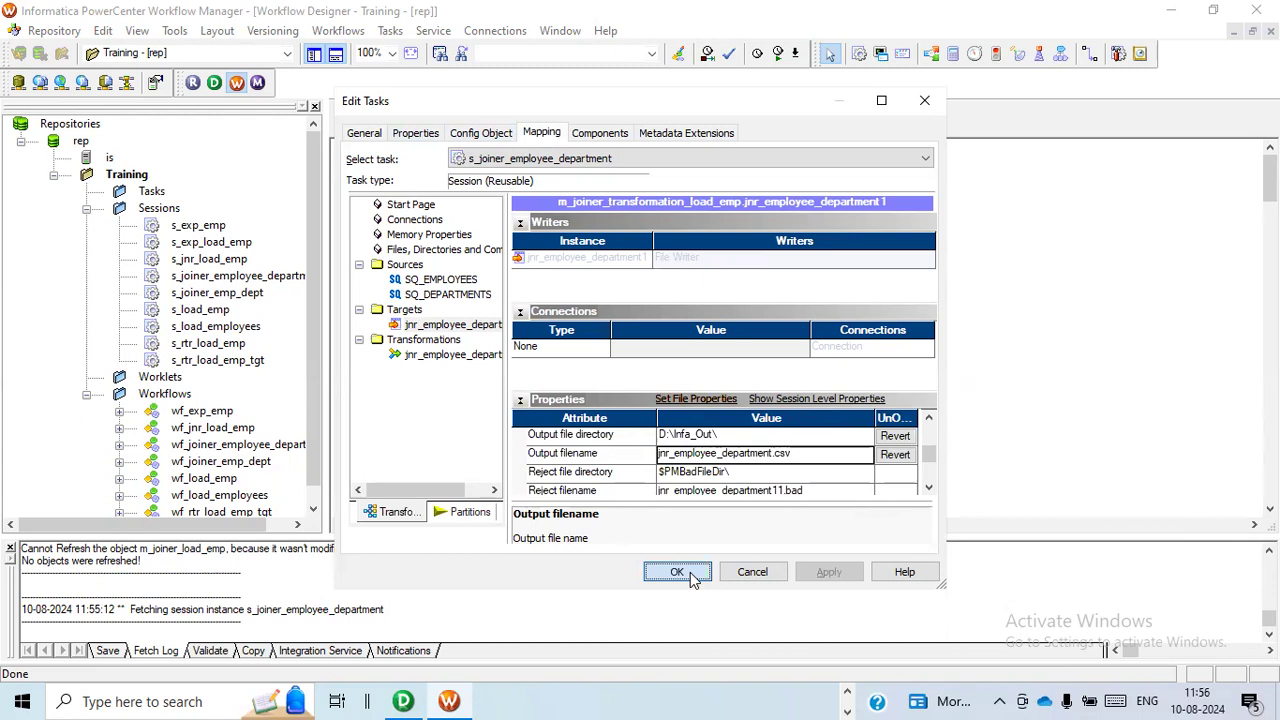
Save the workflow wf_joiner_employee_department to the repository and start it.
key(ctrl+s)
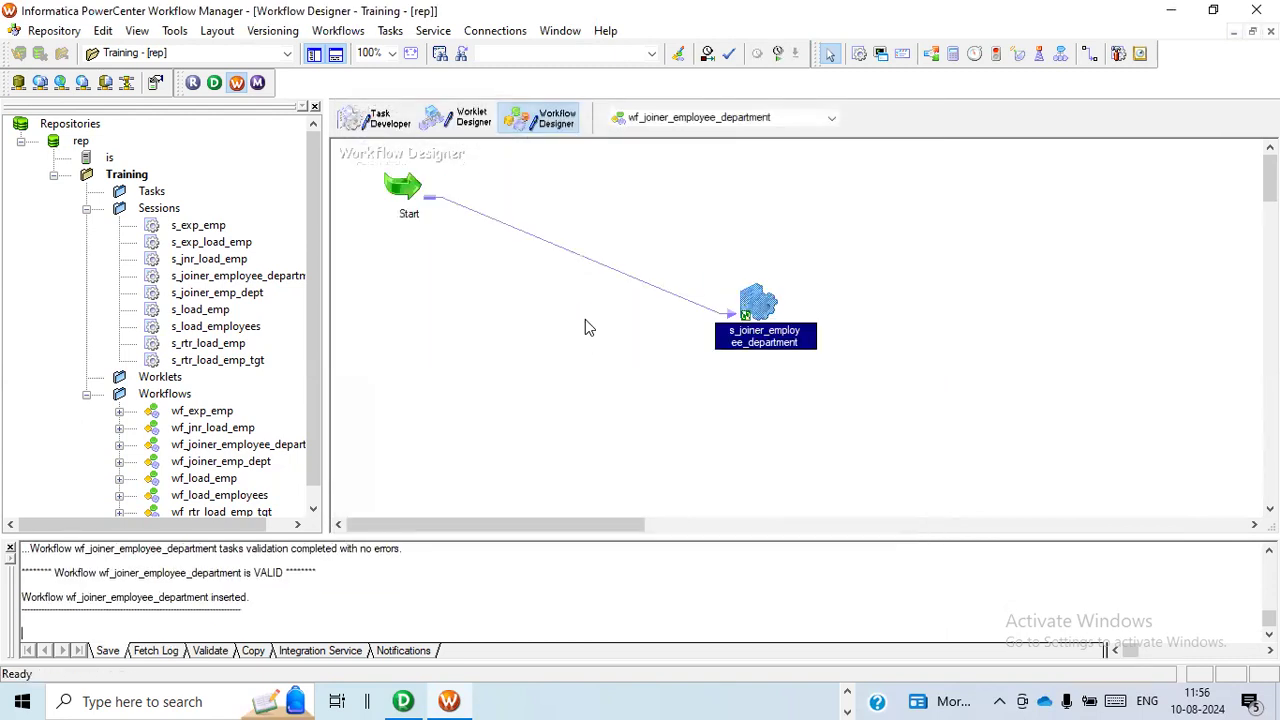
right_click(505, 329)
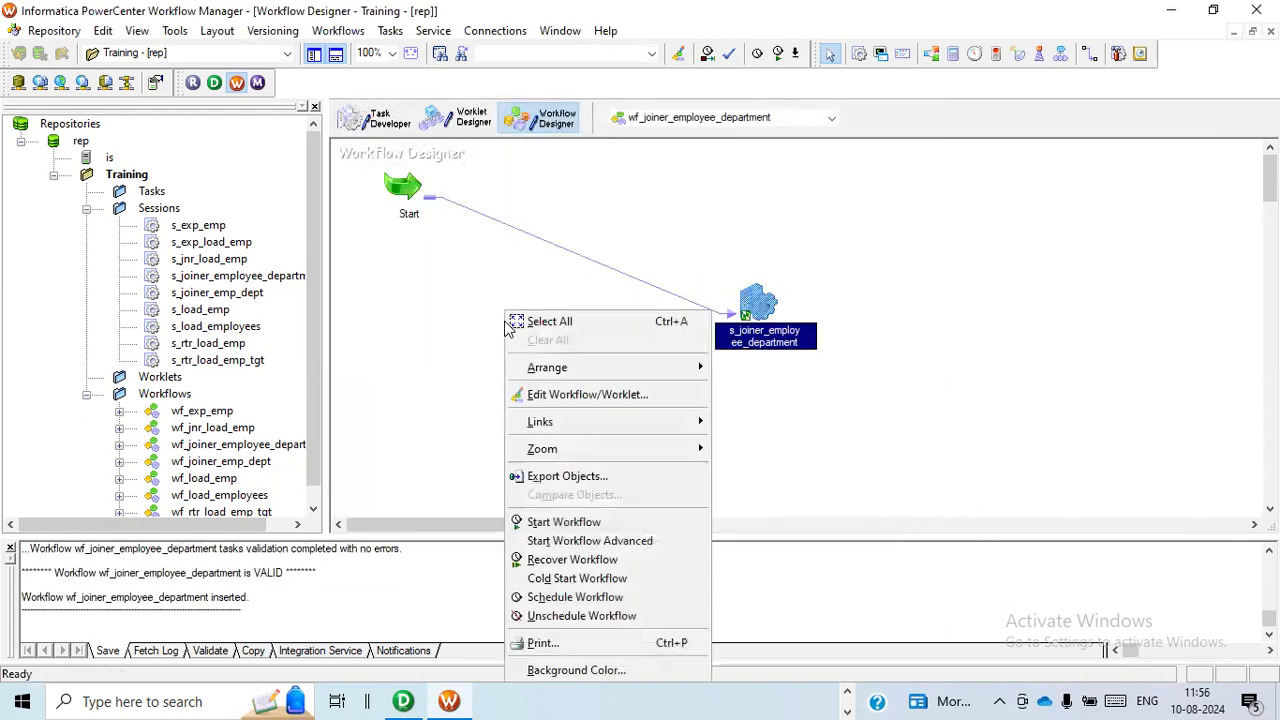
click(594, 523)
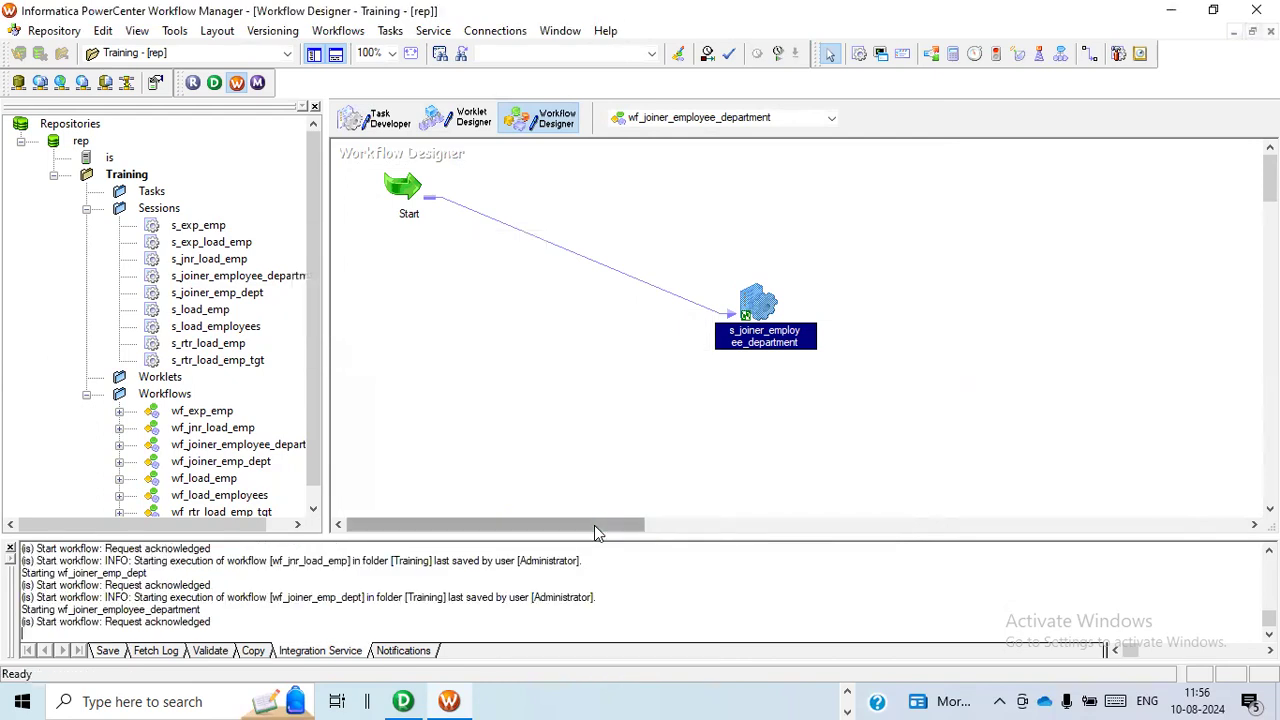
Switch to Workflow Monitor and examine the source and target row statistics of the s_joiner_employee_department session run.
key(alt+Tab)
key(alt+Tab)
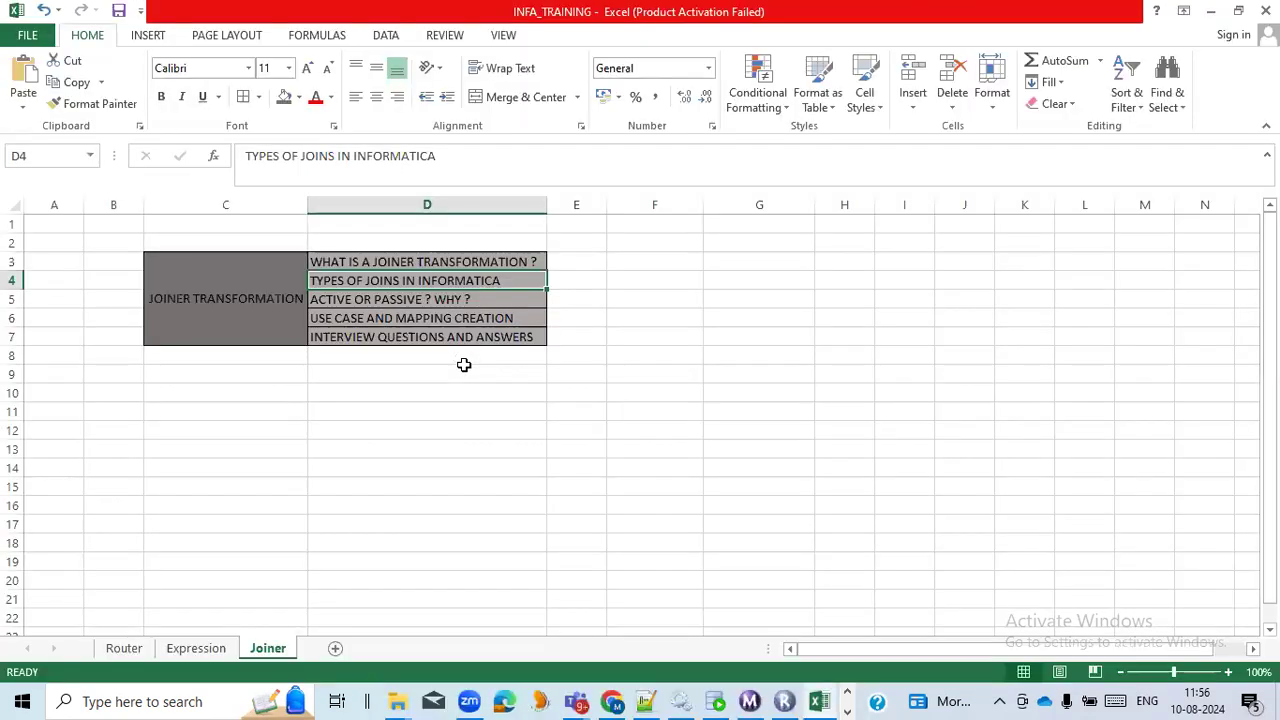
key(alt+Tab)
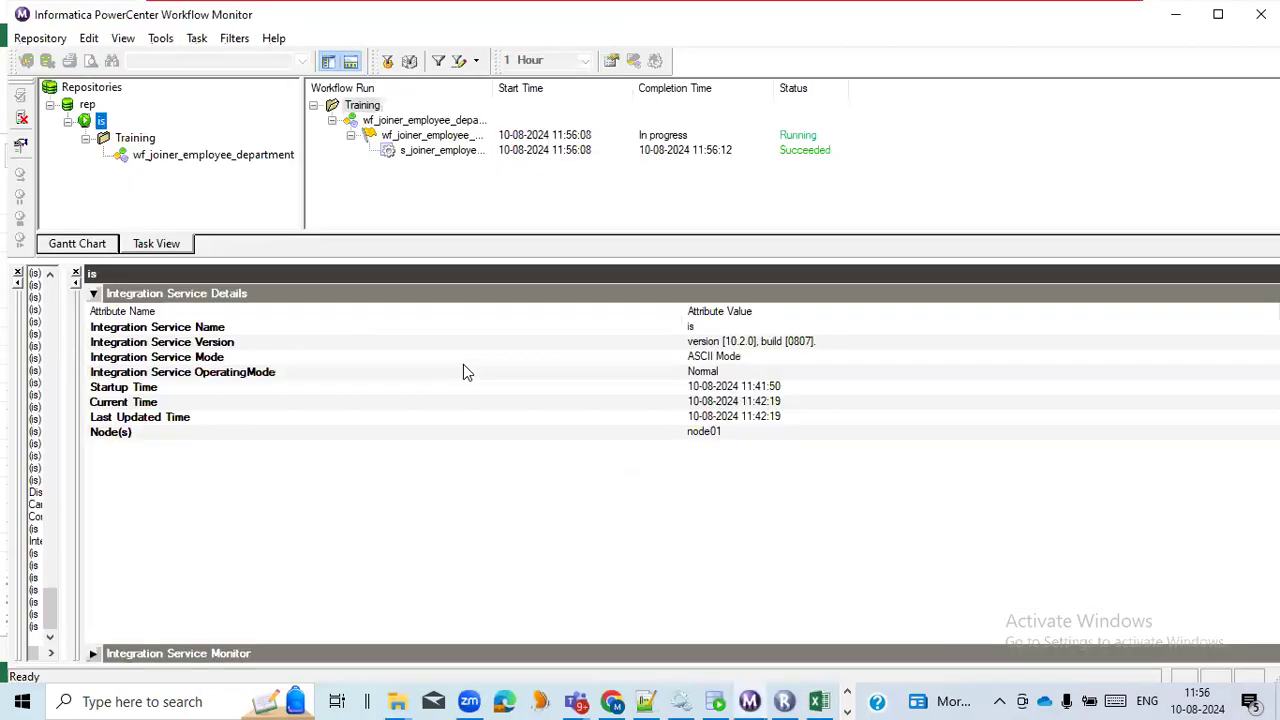
click(456, 158)
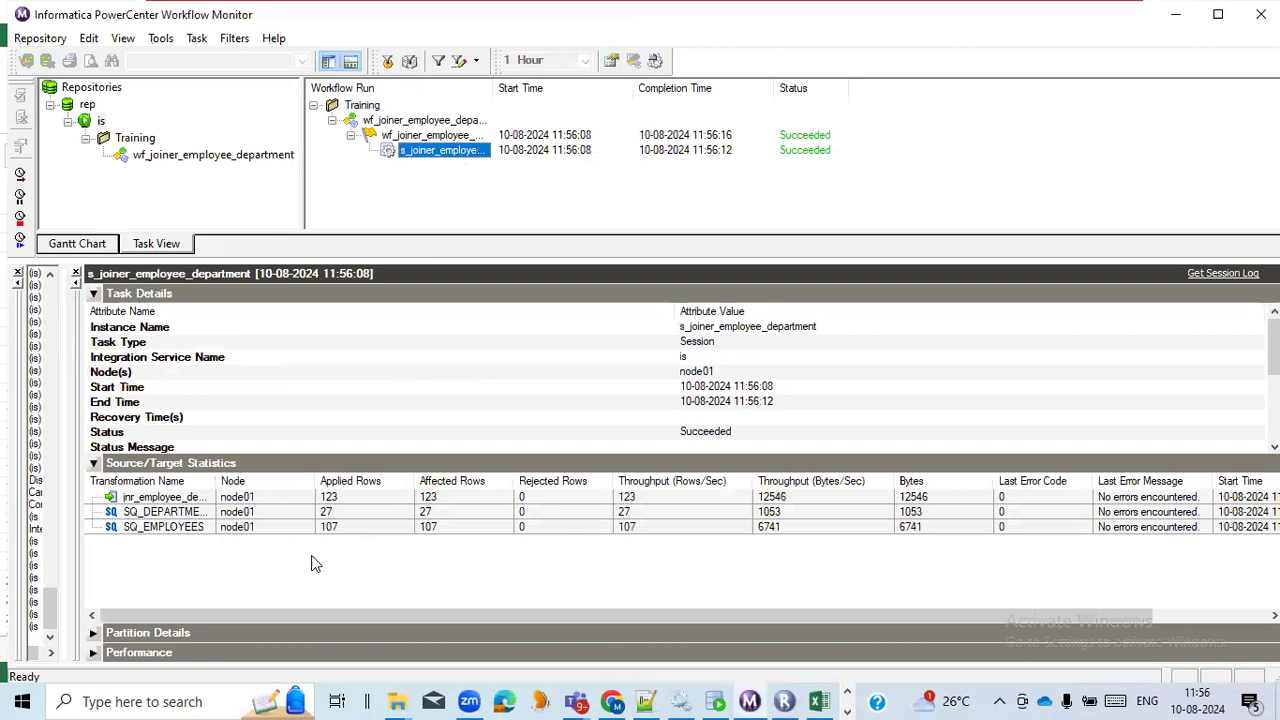
drag(217, 482, 331, 511)
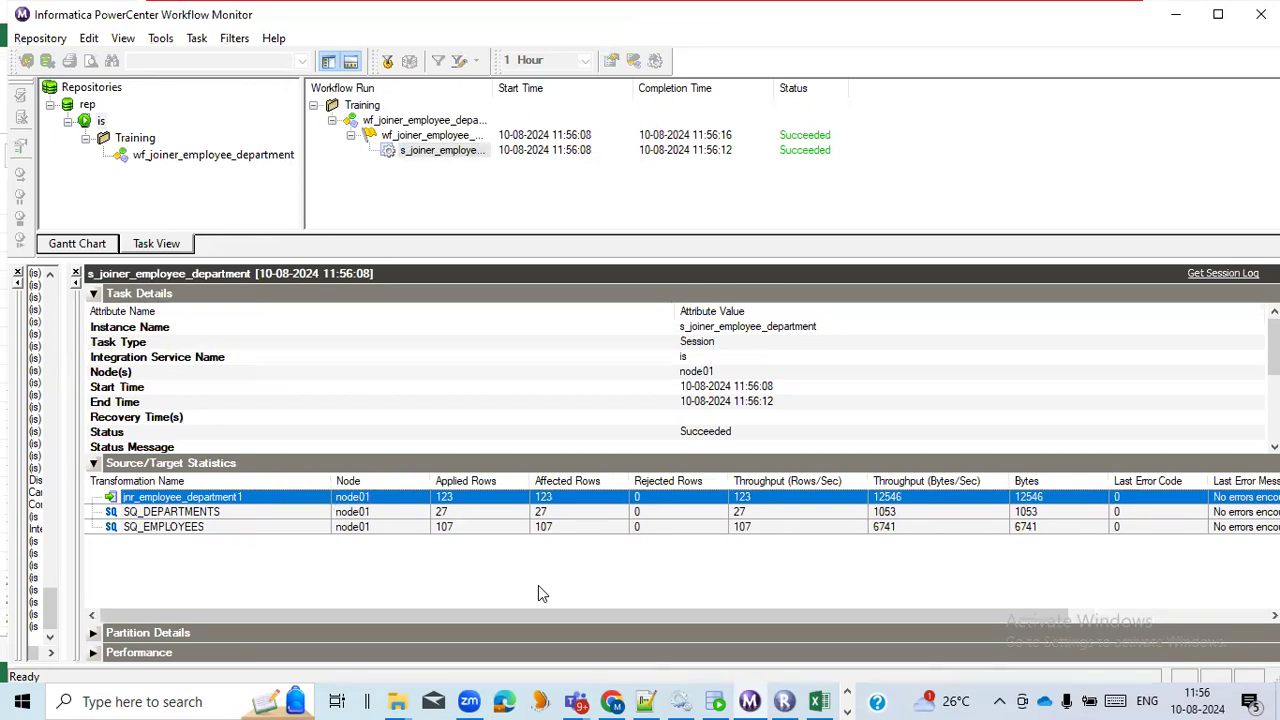
click(470, 528)
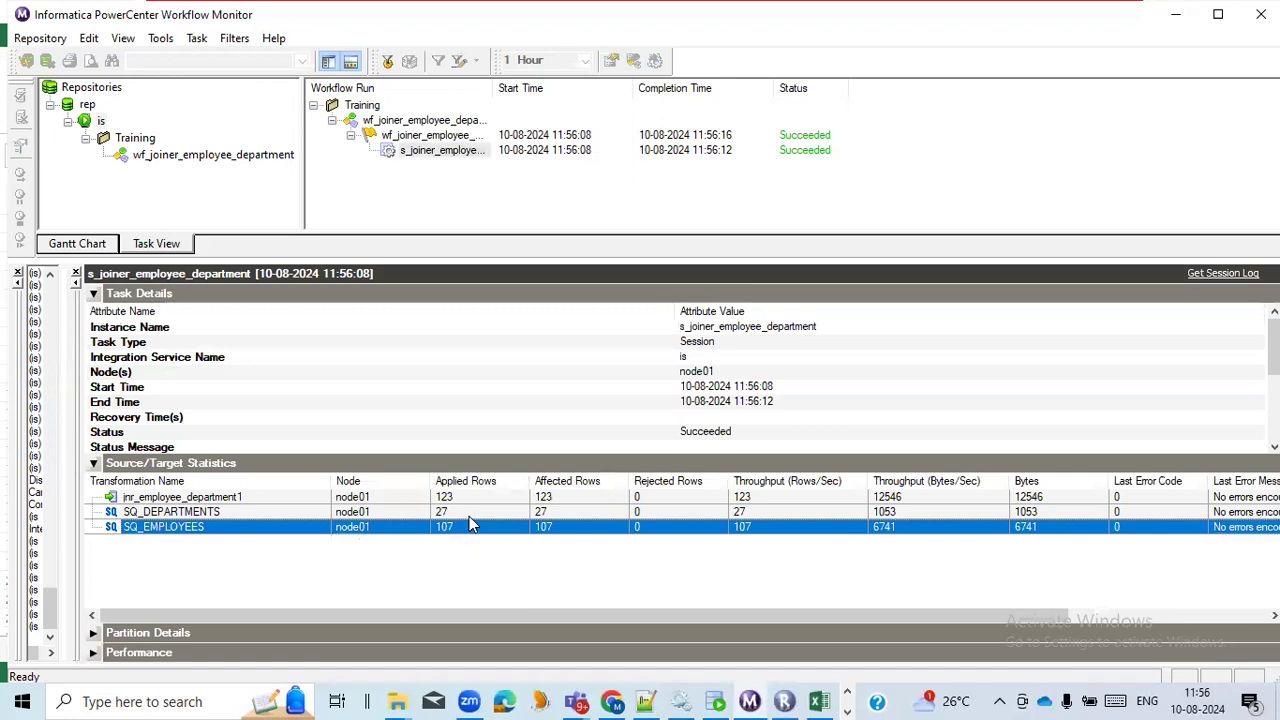
key(Up)
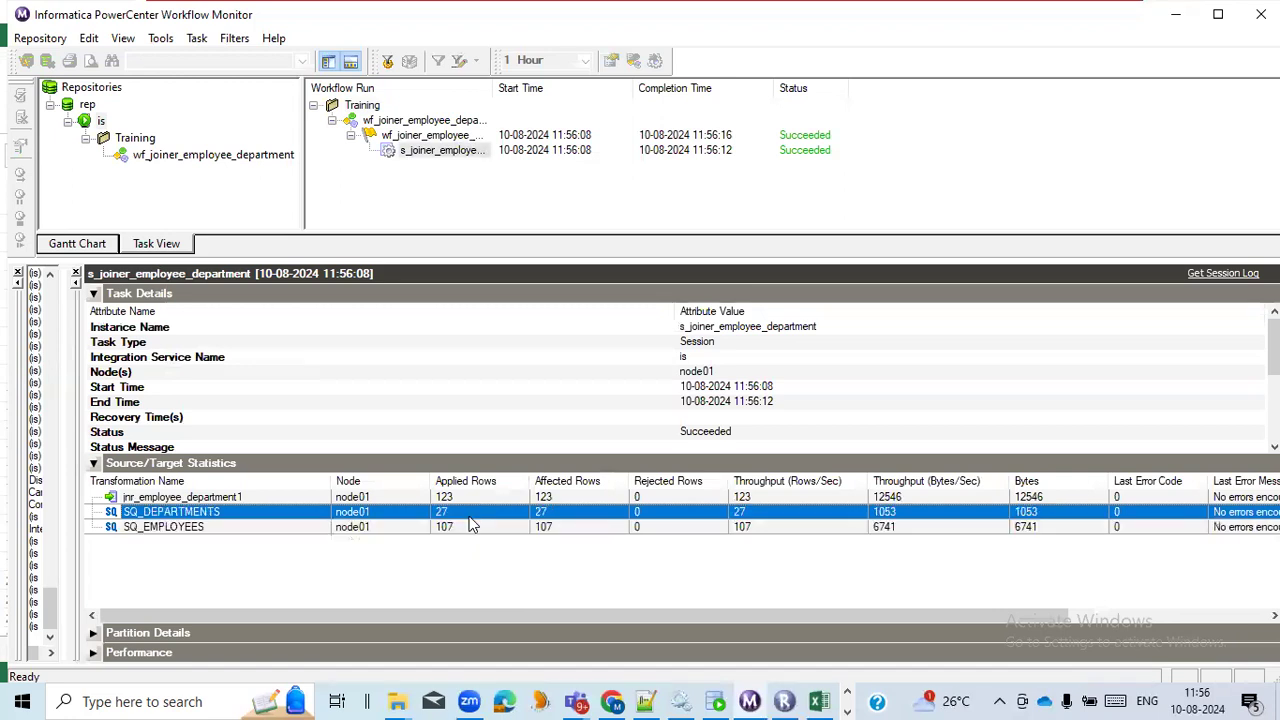
click(471, 527)
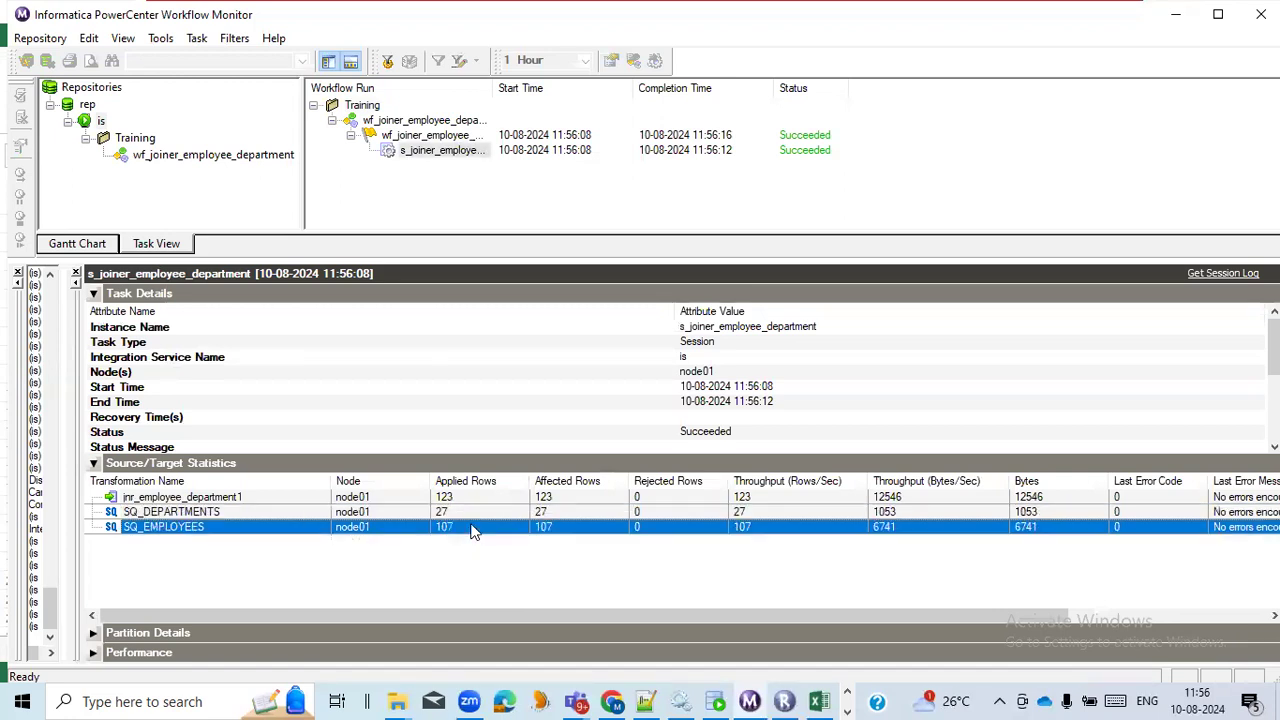
click(478, 497)
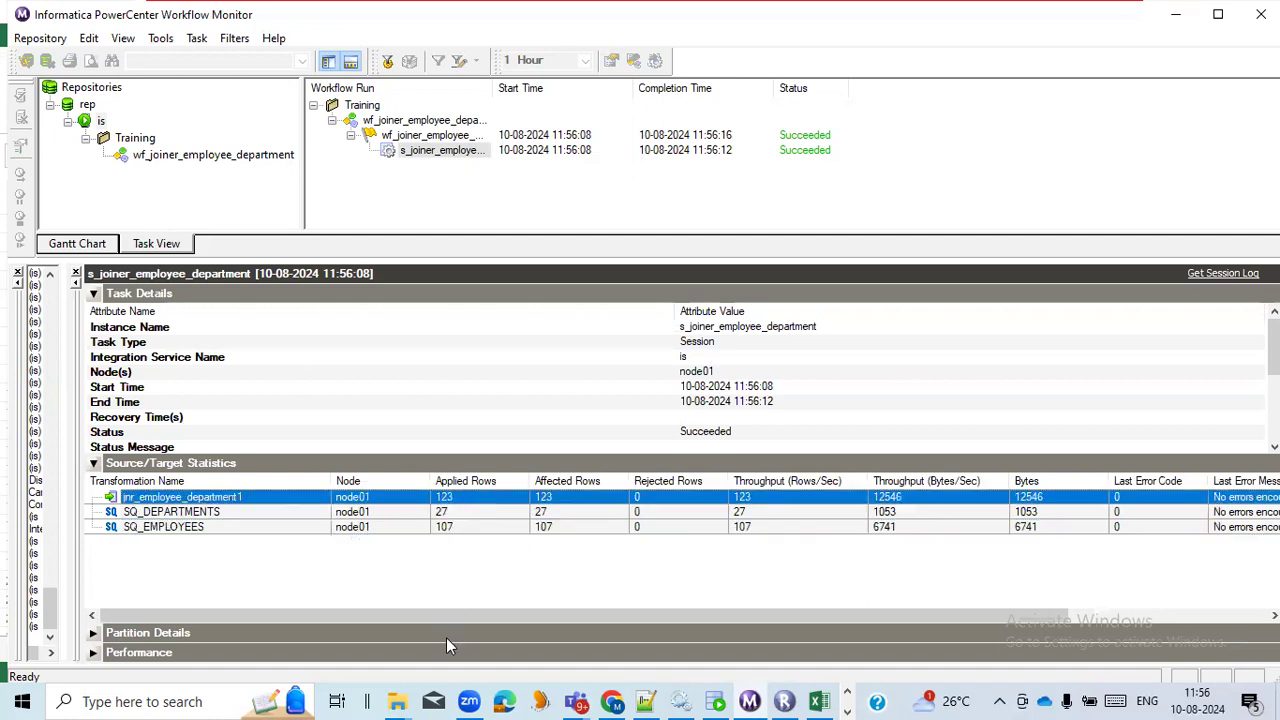
Open jnr_employee_department.csv from the Infa_Out folder in Notepad++ and examine the department-only rows at its end.
click(403, 700)
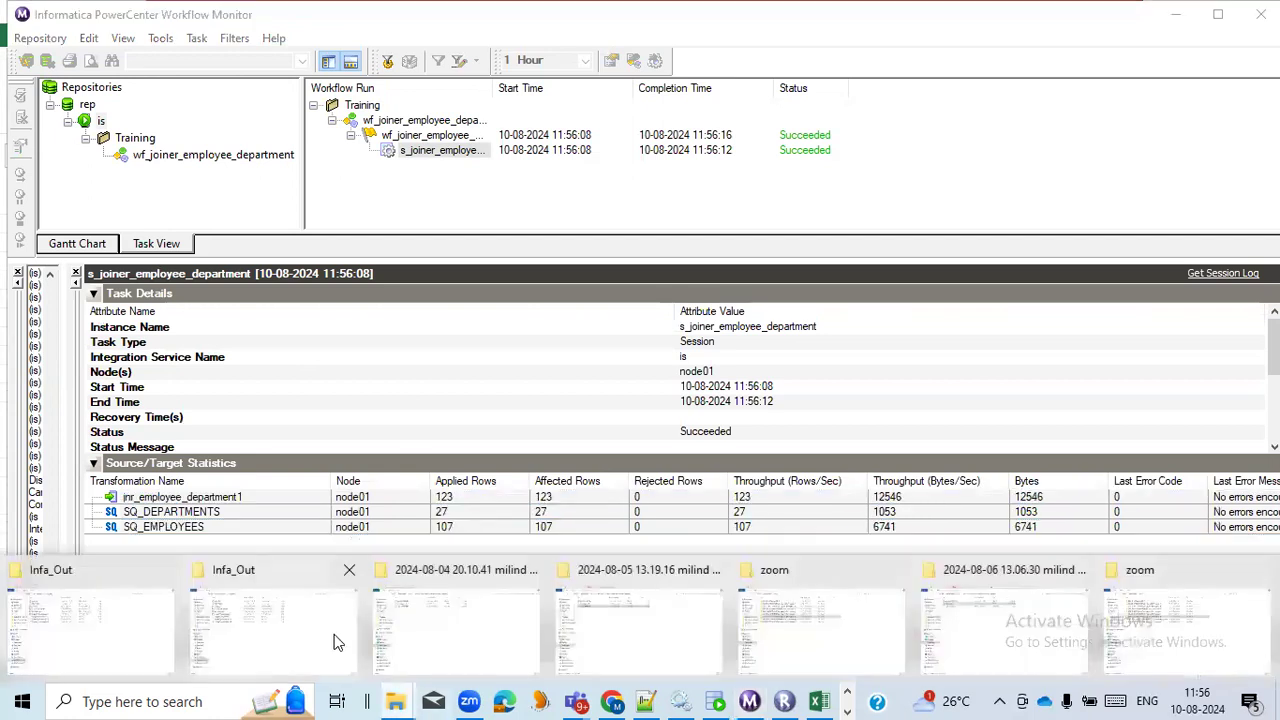
click(328, 630)
right_click(512, 427)
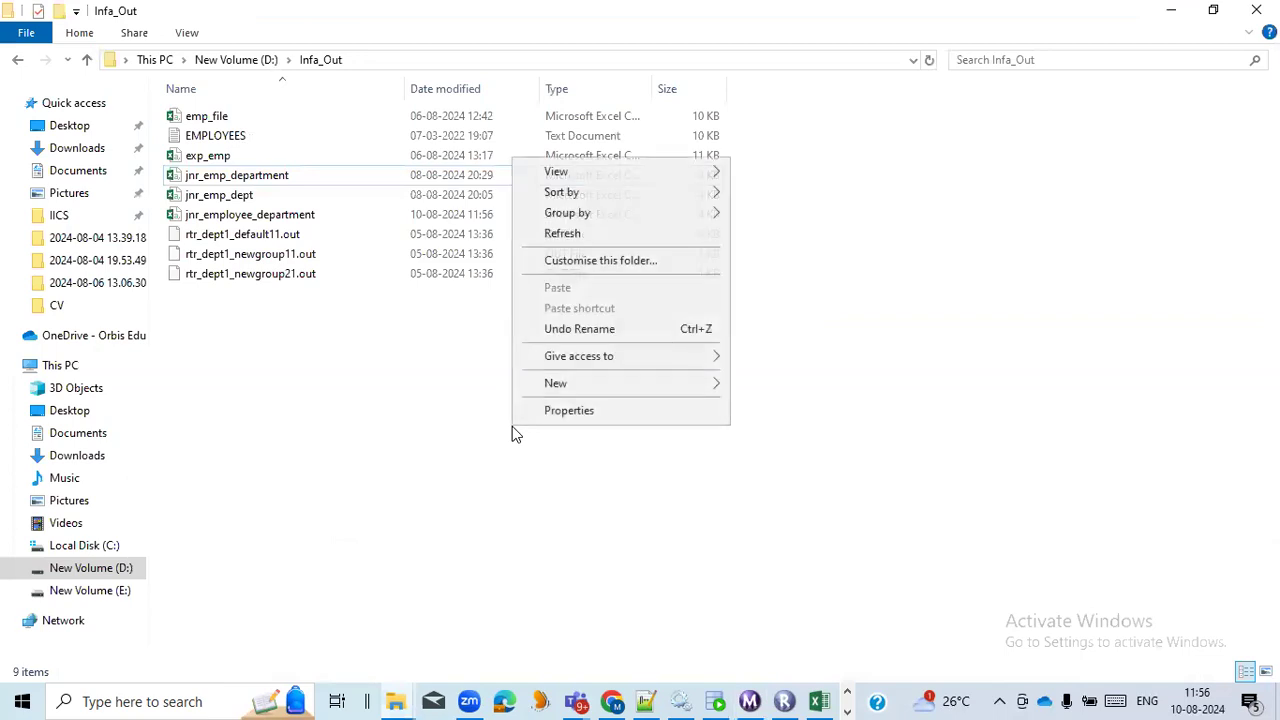
click(562, 233)
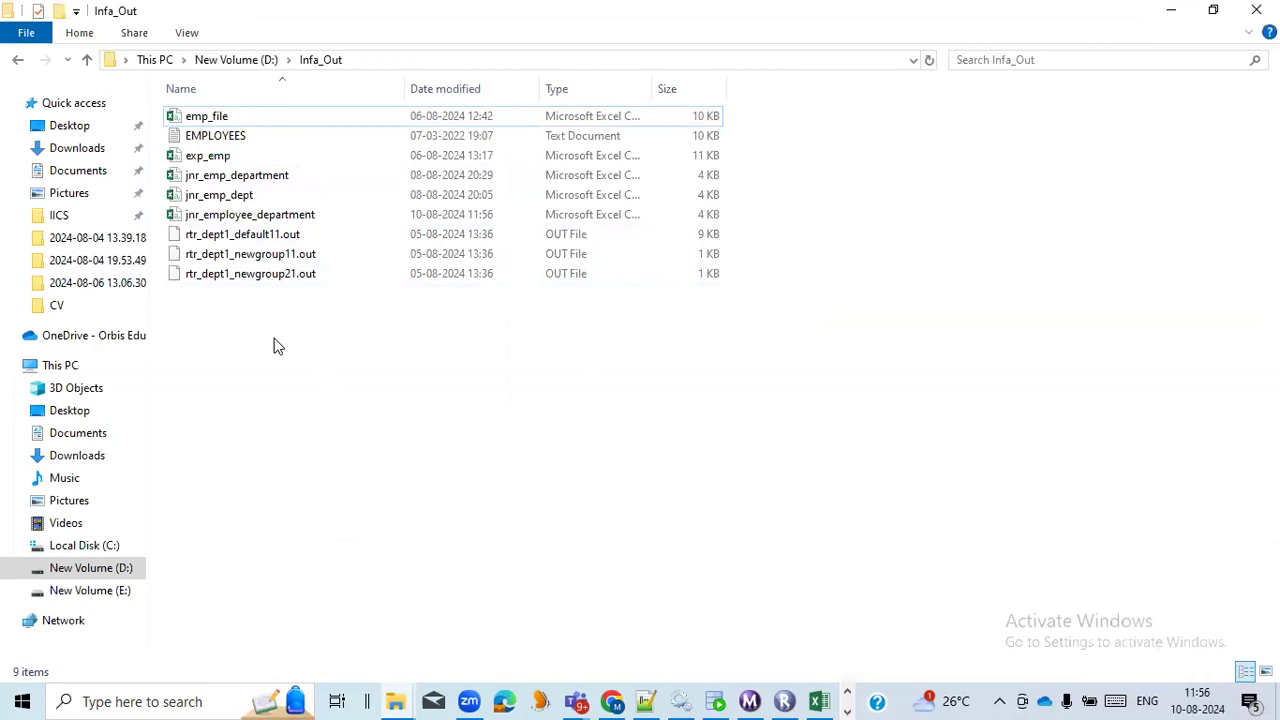
click(303, 218)
right_click(301, 216)
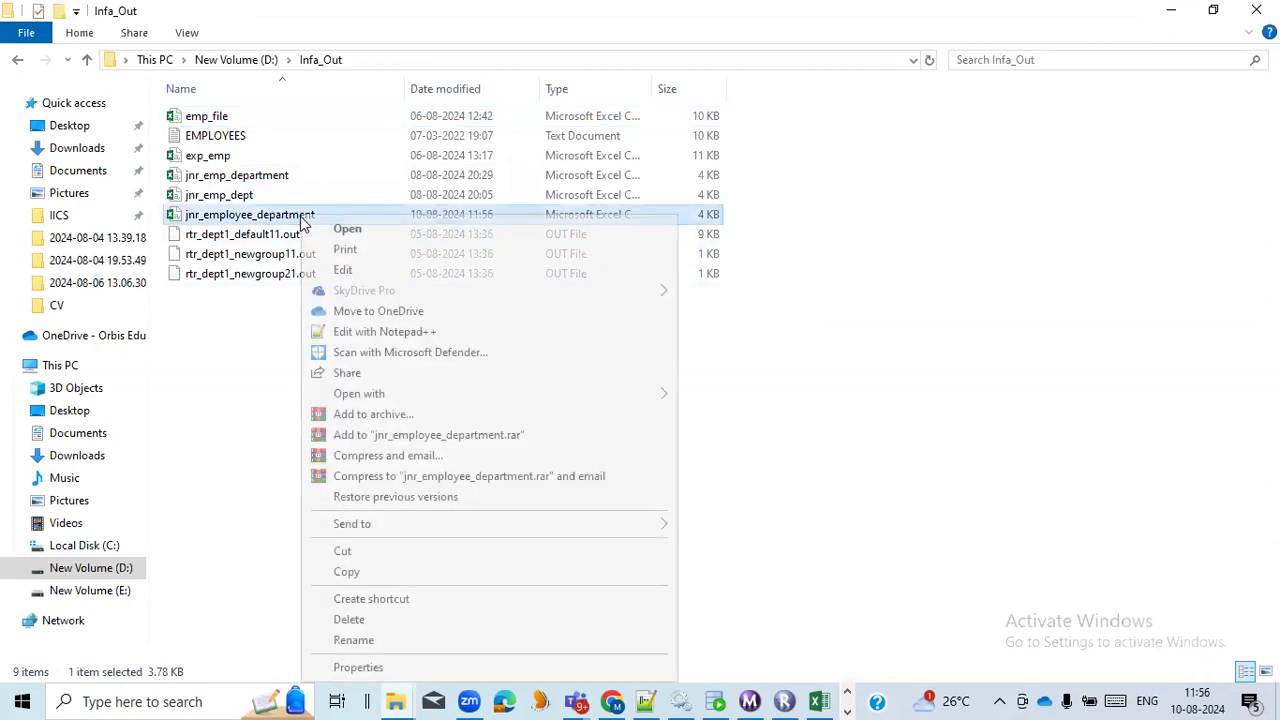
click(386, 335)
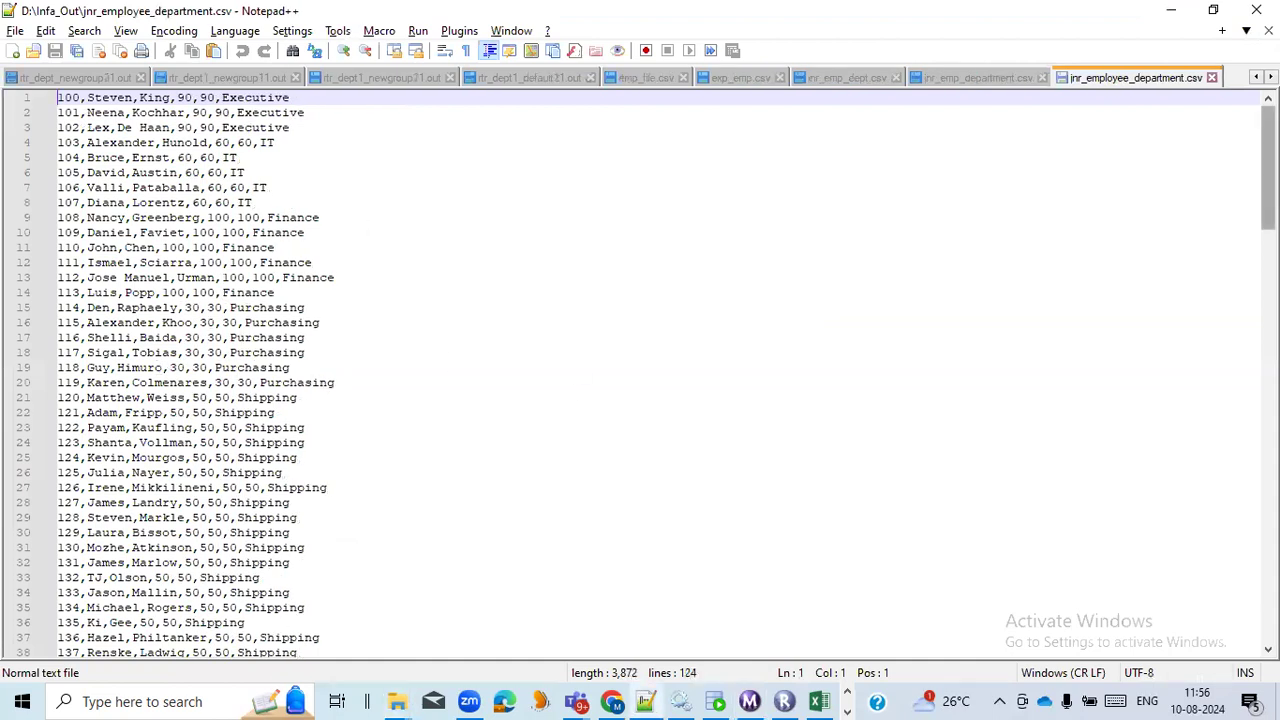
drag(1268, 168, 1268, 464)
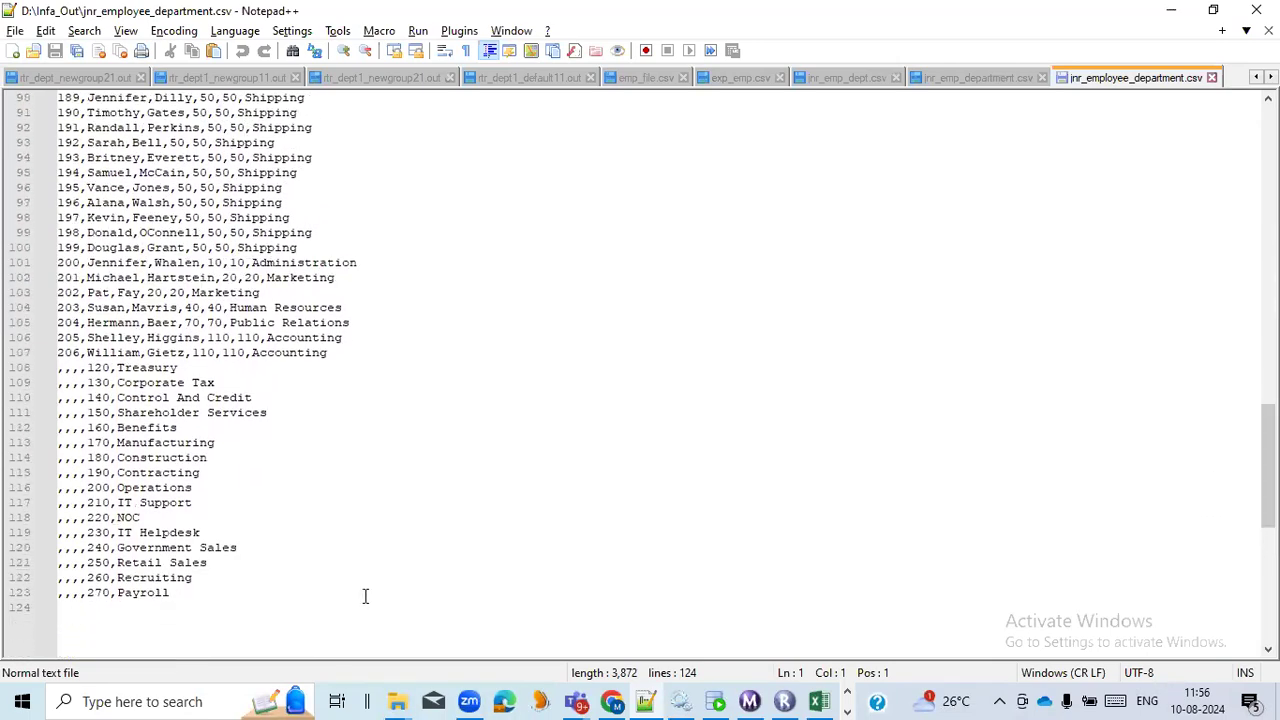
drag(189, 593, 42, 381)
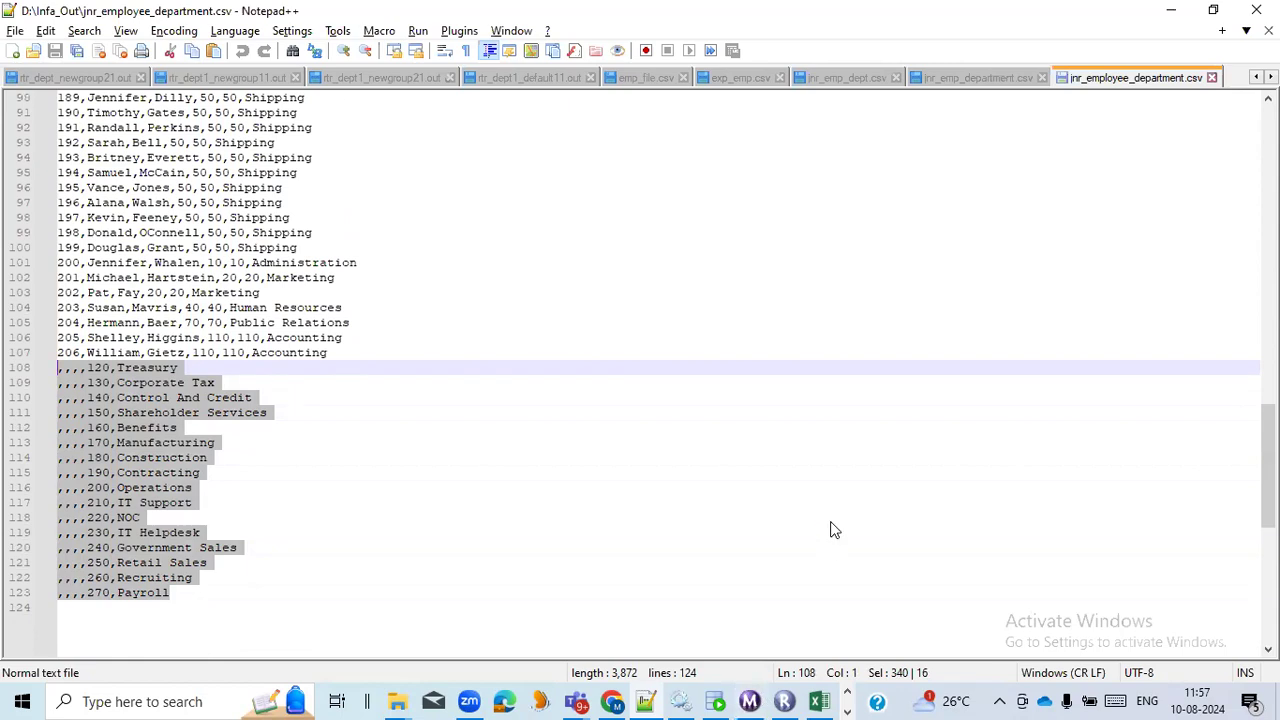
Switch to PowerCenter Designer and check the join condition and join type of the jnr_employee_department Joiner.
key(alt+Tab)
key(alt+Tab)
key(alt+Tab)
key(alt+Tab)
key(alt+Tab)
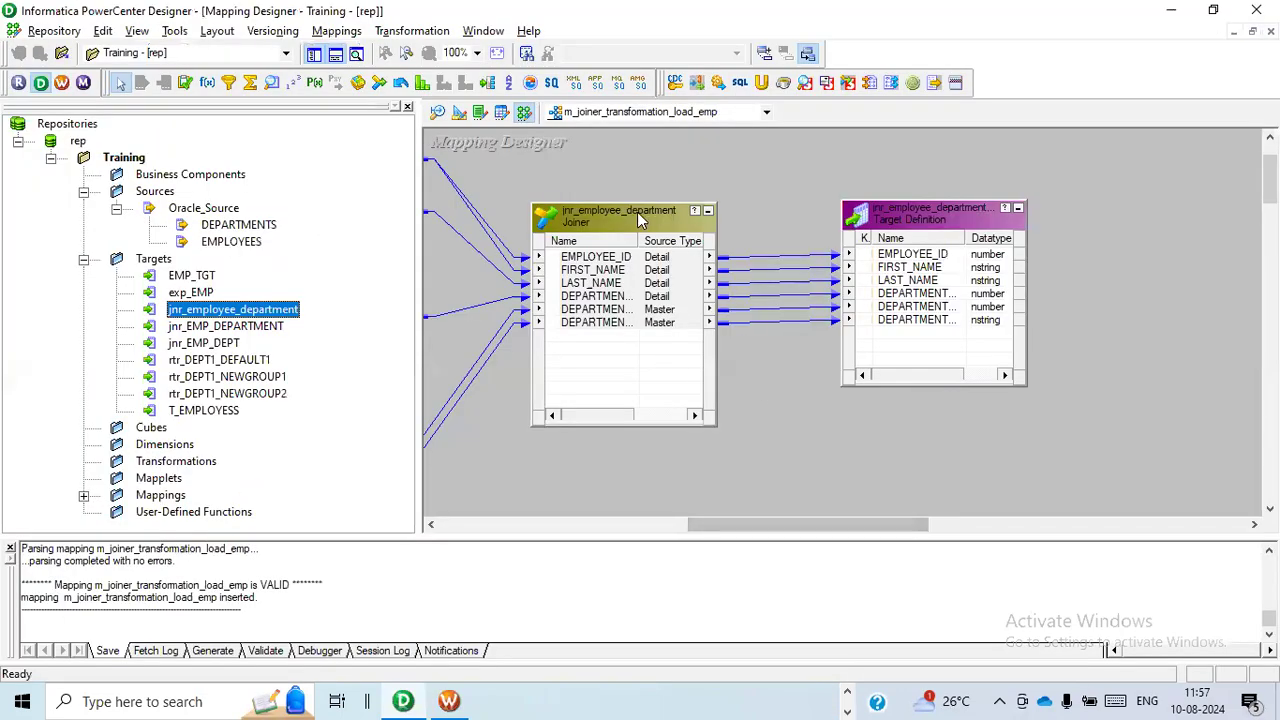
double_click(635, 213)
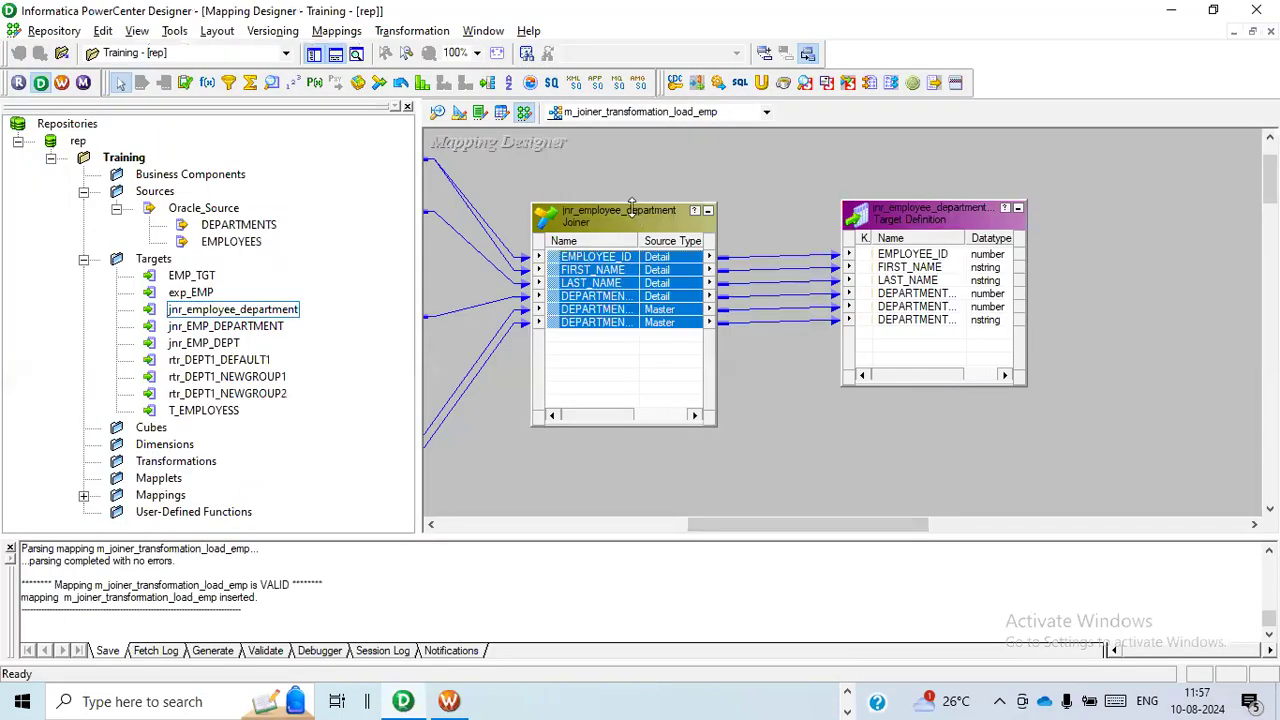
click(606, 148)
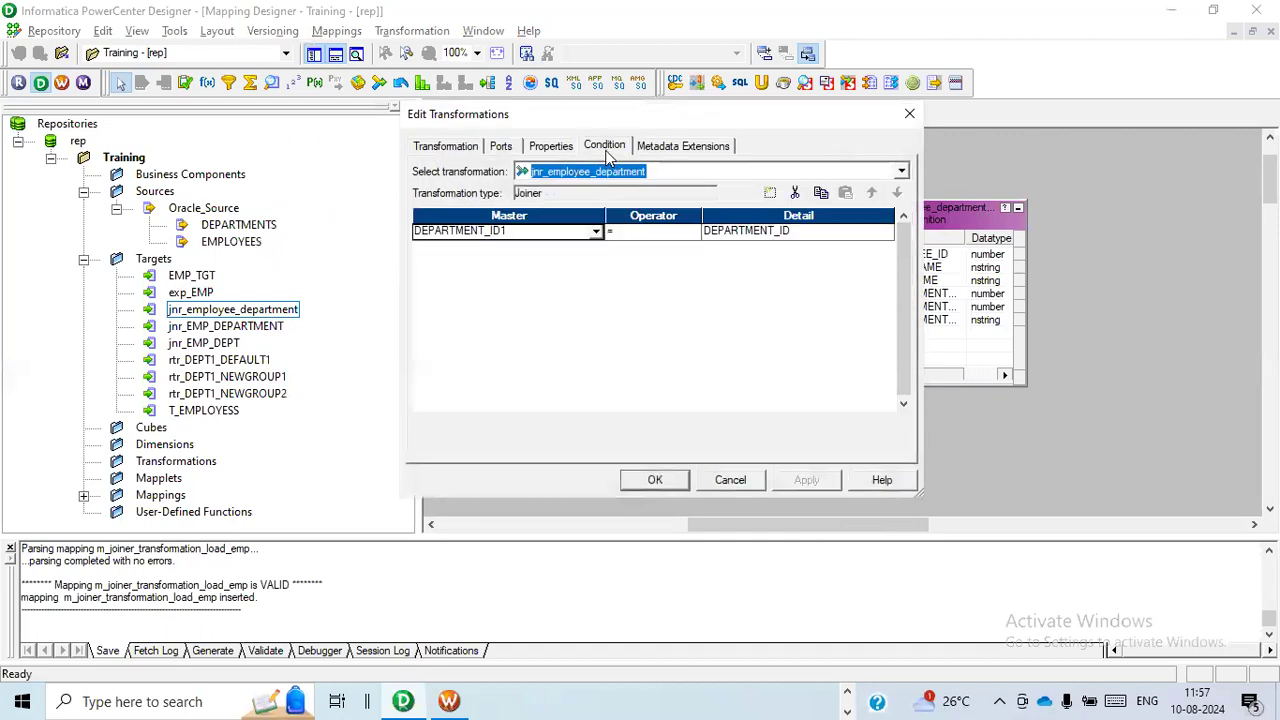
click(566, 148)
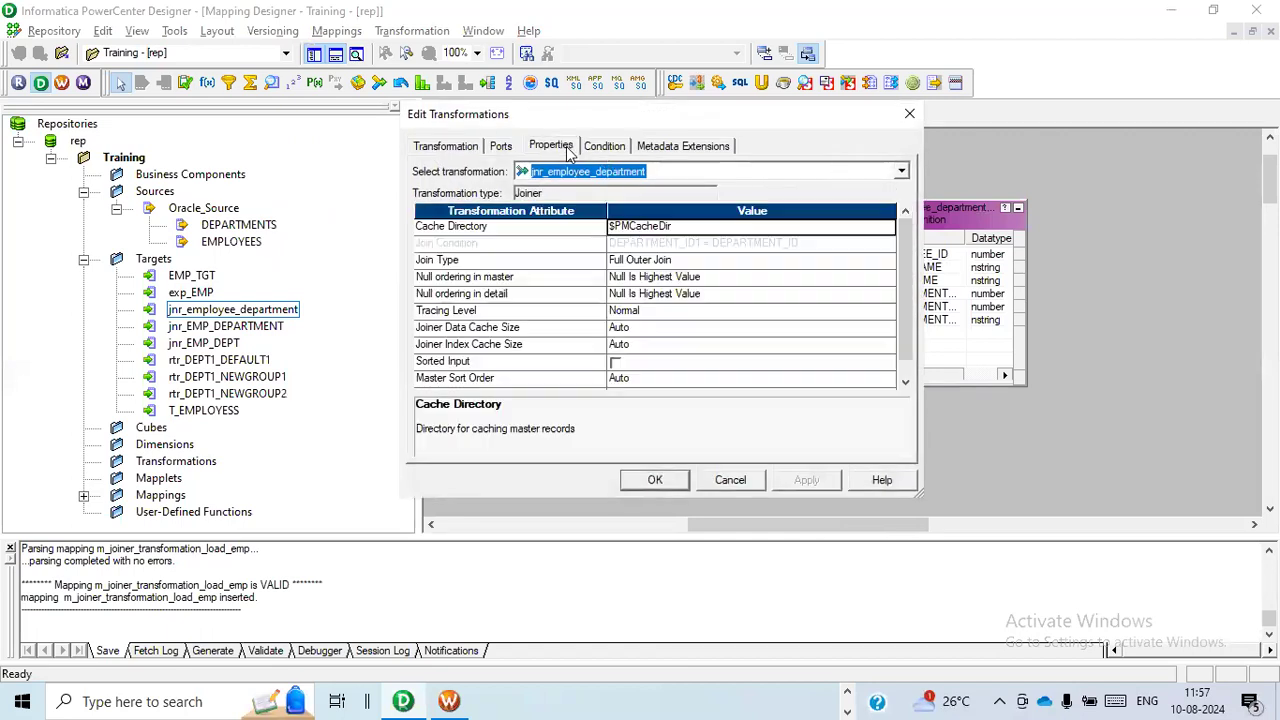
click(540, 261)
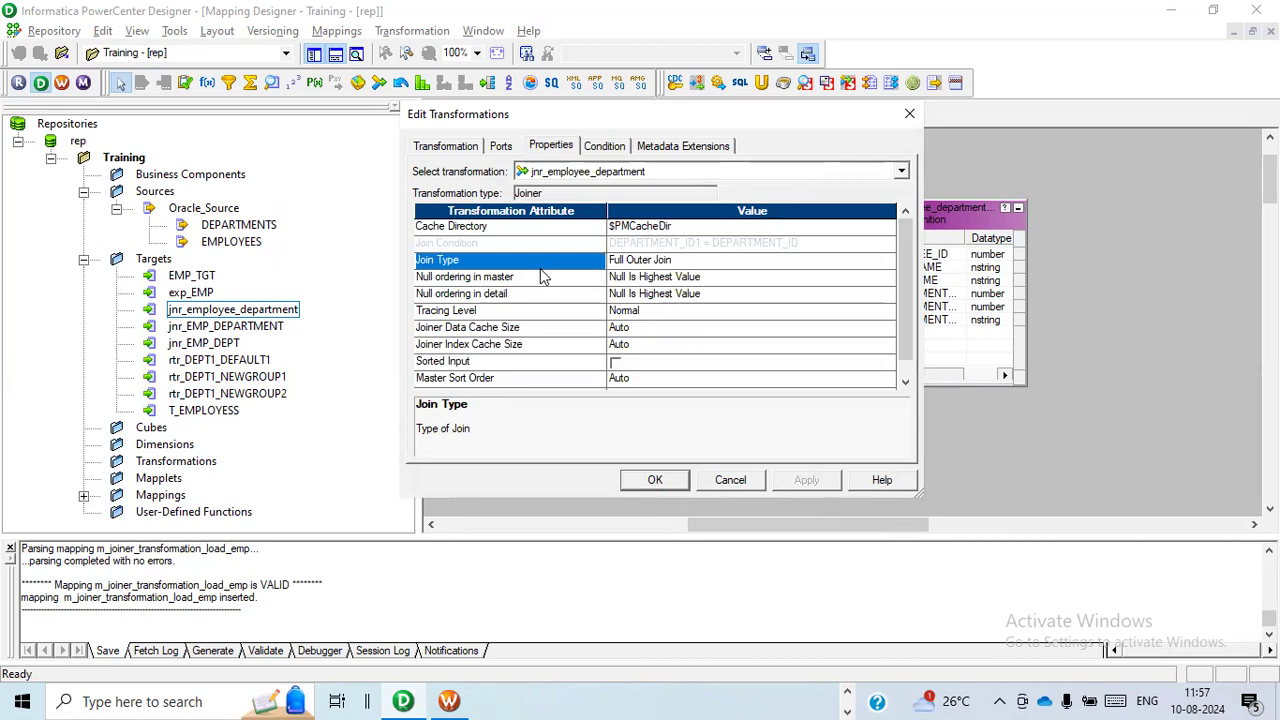
Switch to Oracle SQL Developer and change the COUNT(1) query's join between employees and departments to FULL OUTER JOIN.
key(alt+Tab)
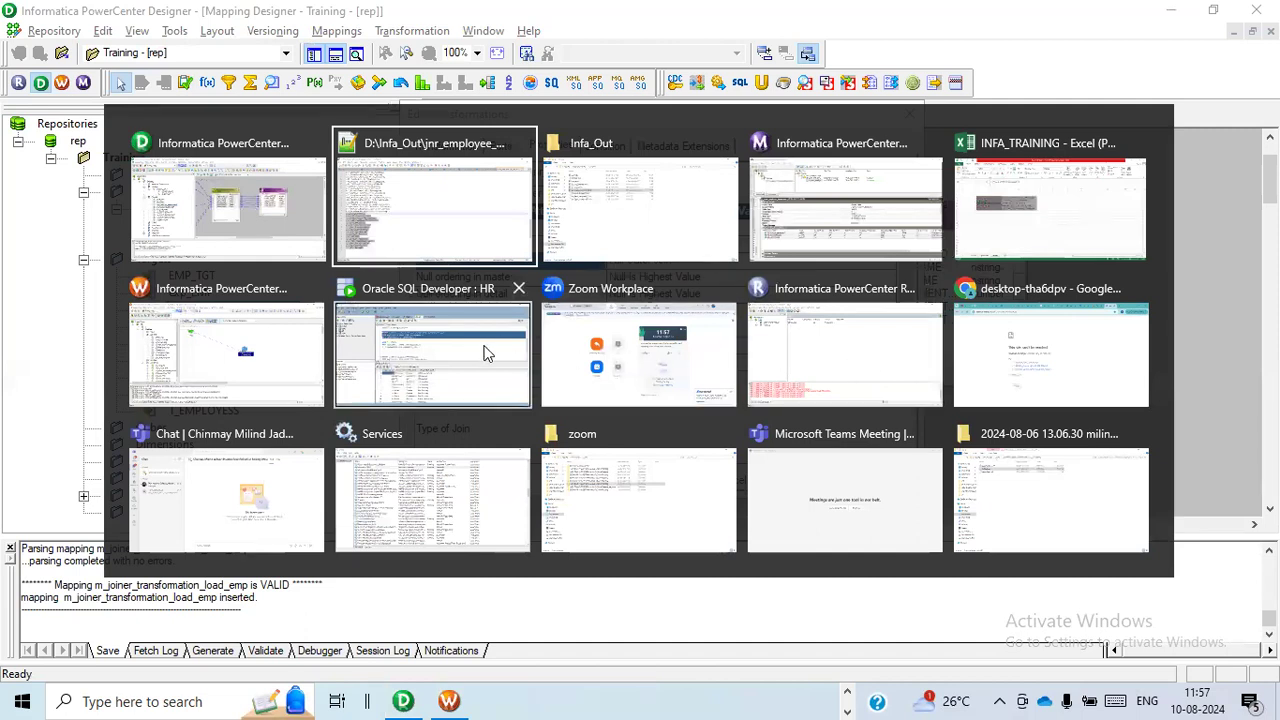
key(alt+Tab)
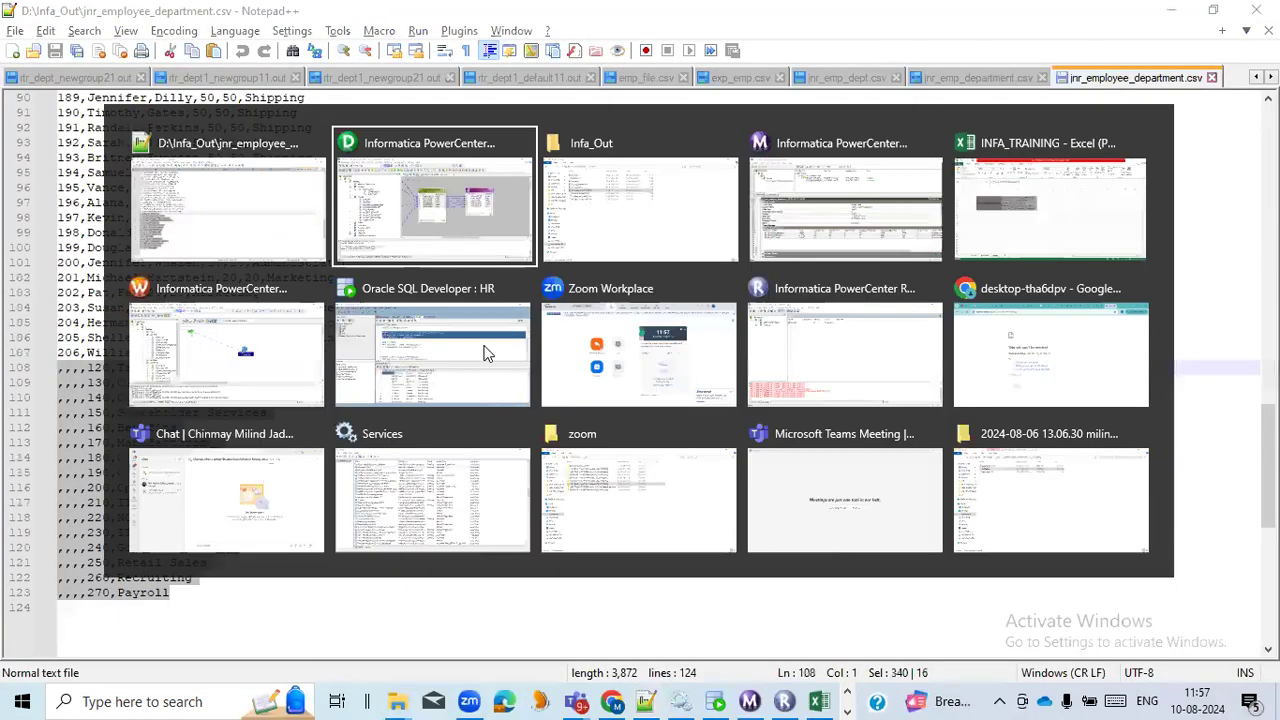
click(487, 352)
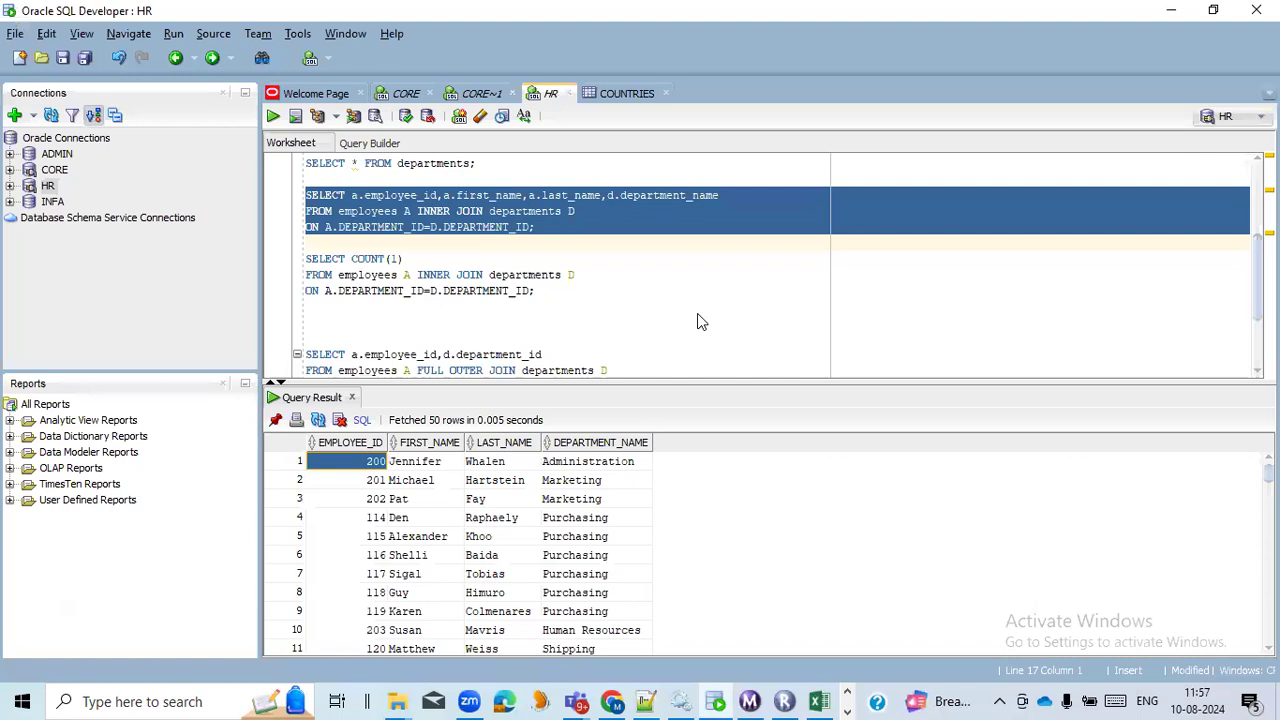
double_click(436, 277)
text(FULL )
text(OURT)
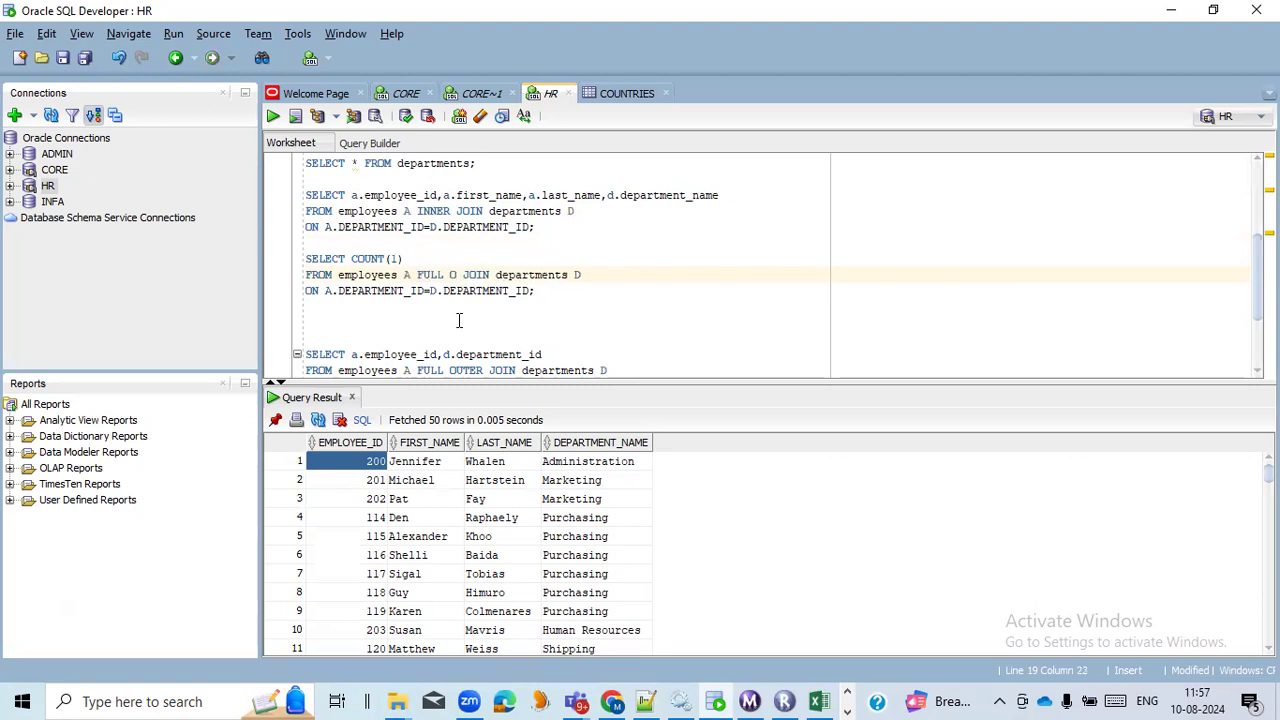
key(BackSpace)
key(BackSpace)
text(T)
key(Return)
click(580, 240)
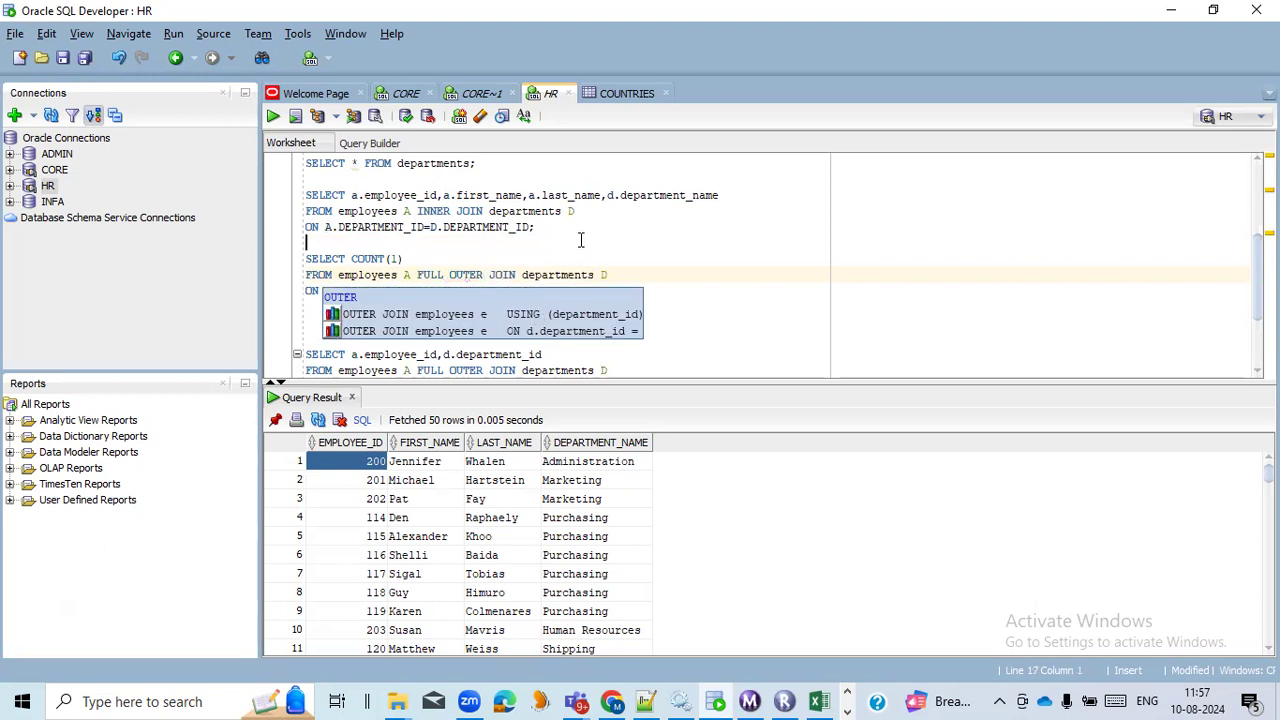
Run the COUNT(1) full outer join query to check its row count.
drag(538, 291, 300, 263)
key(ctrl+Return)
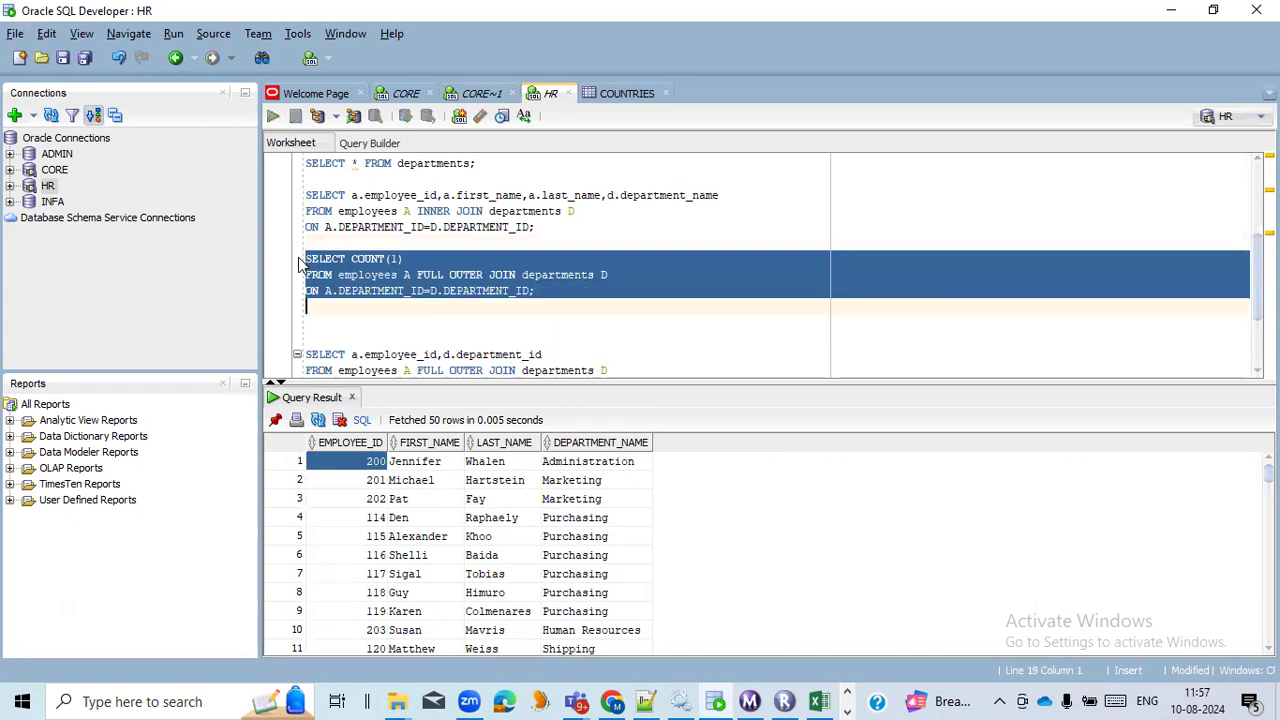
click(358, 463)
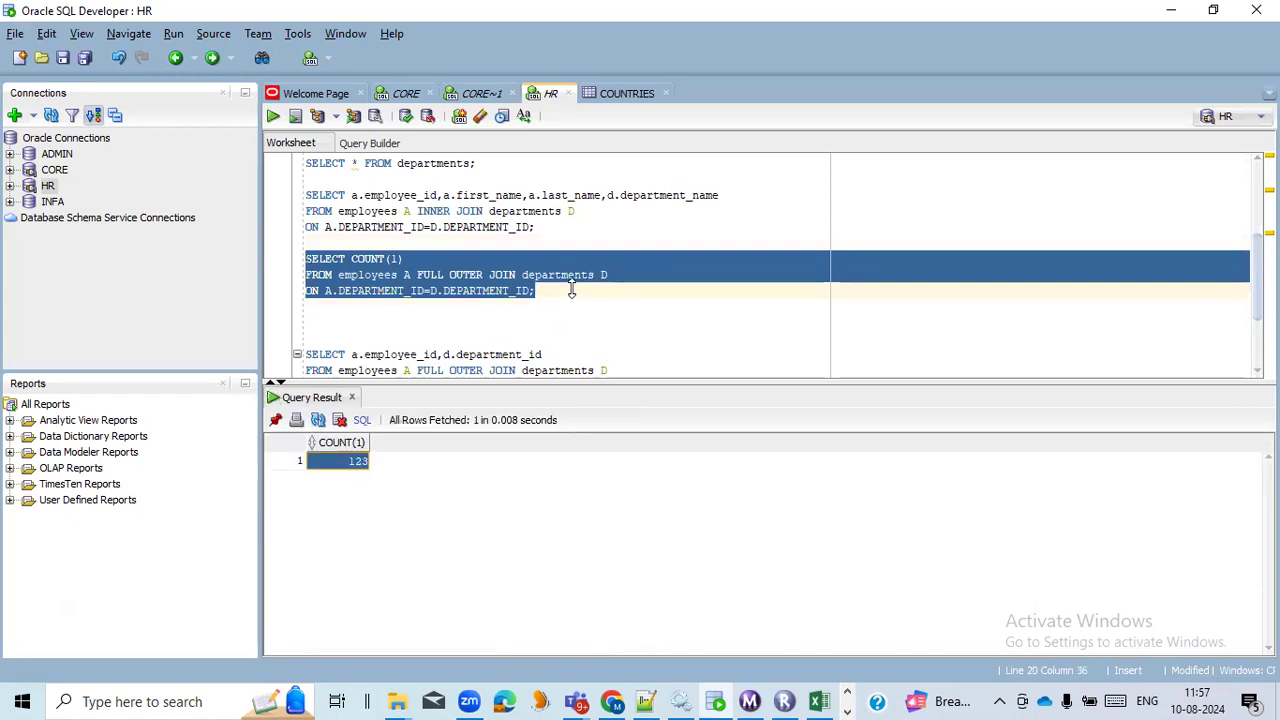
Return to PowerCenter Designer, set the Joiner's join type to Normal Join, and save the mapping m_joiner_transformation_load_emp.
key(alt+Tab)
key(alt+Tab)
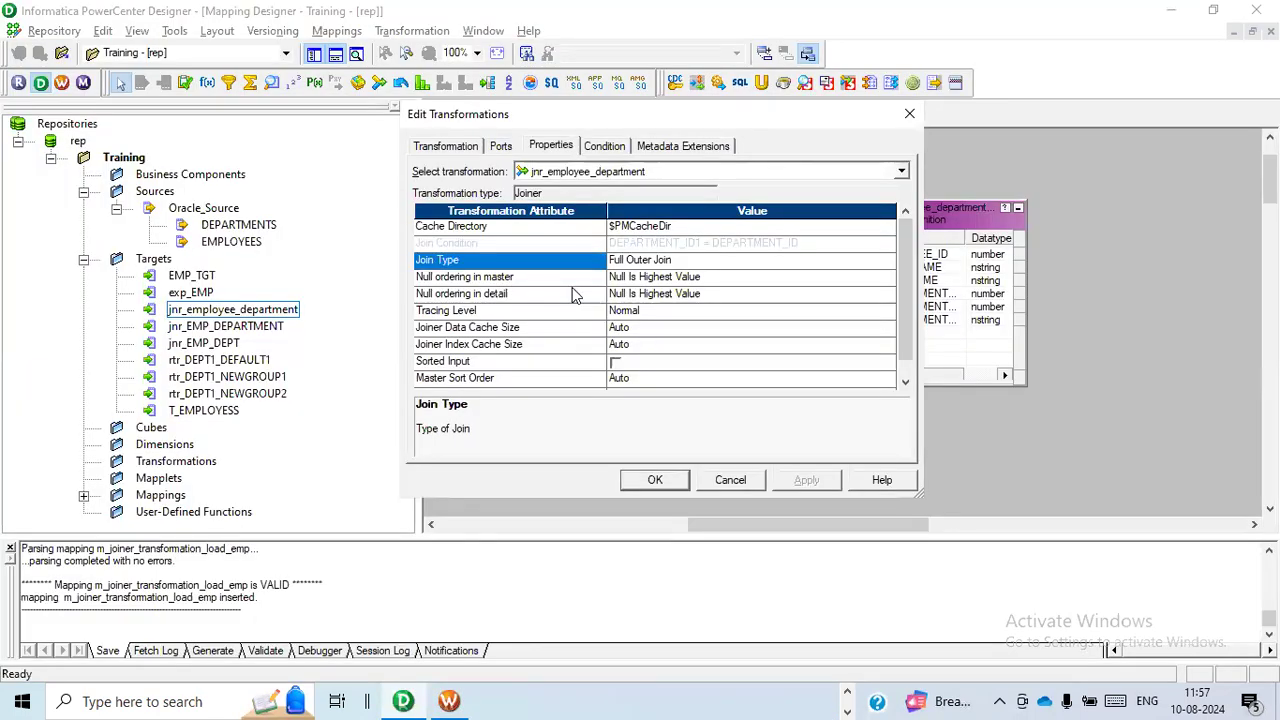
click(887, 262)
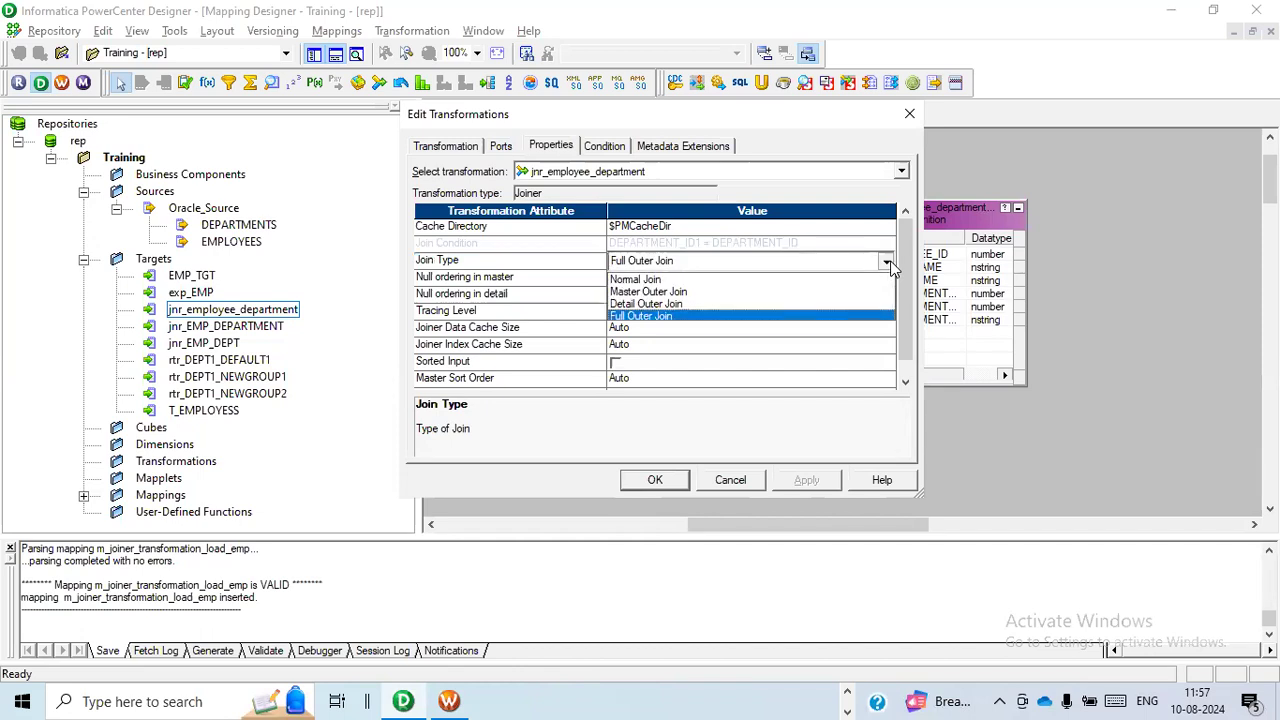
click(860, 280)
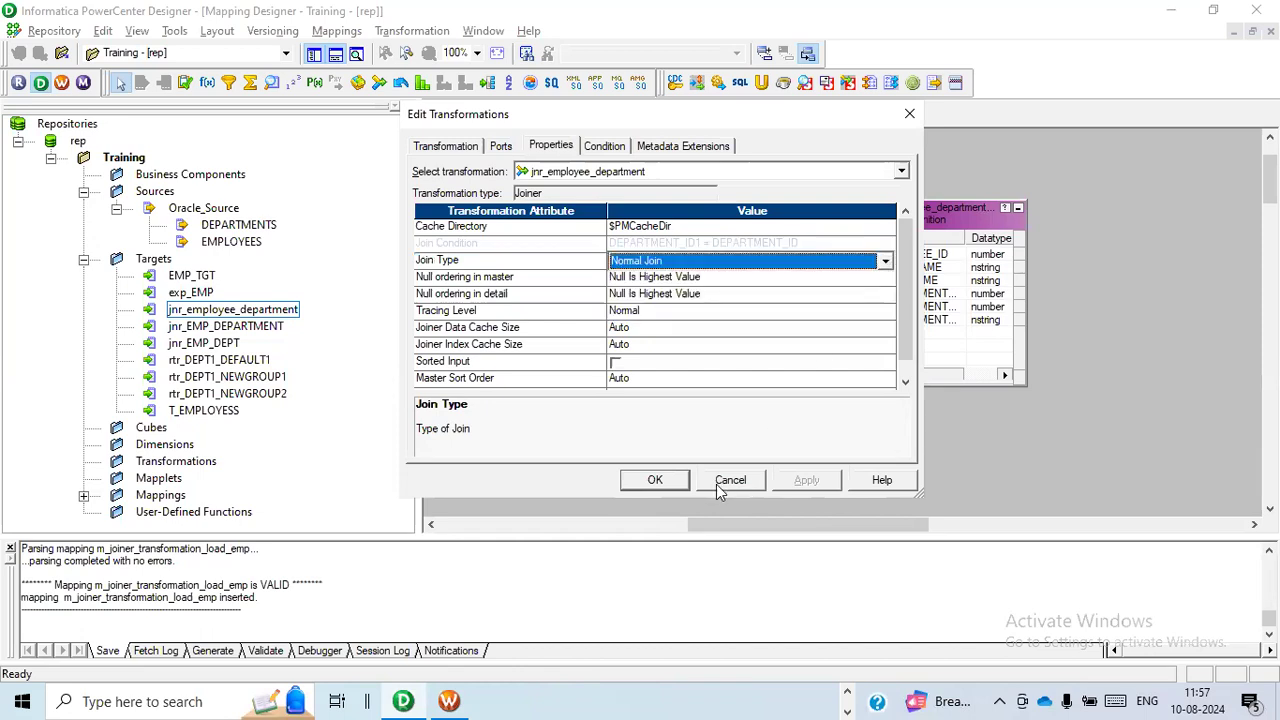
click(655, 480)
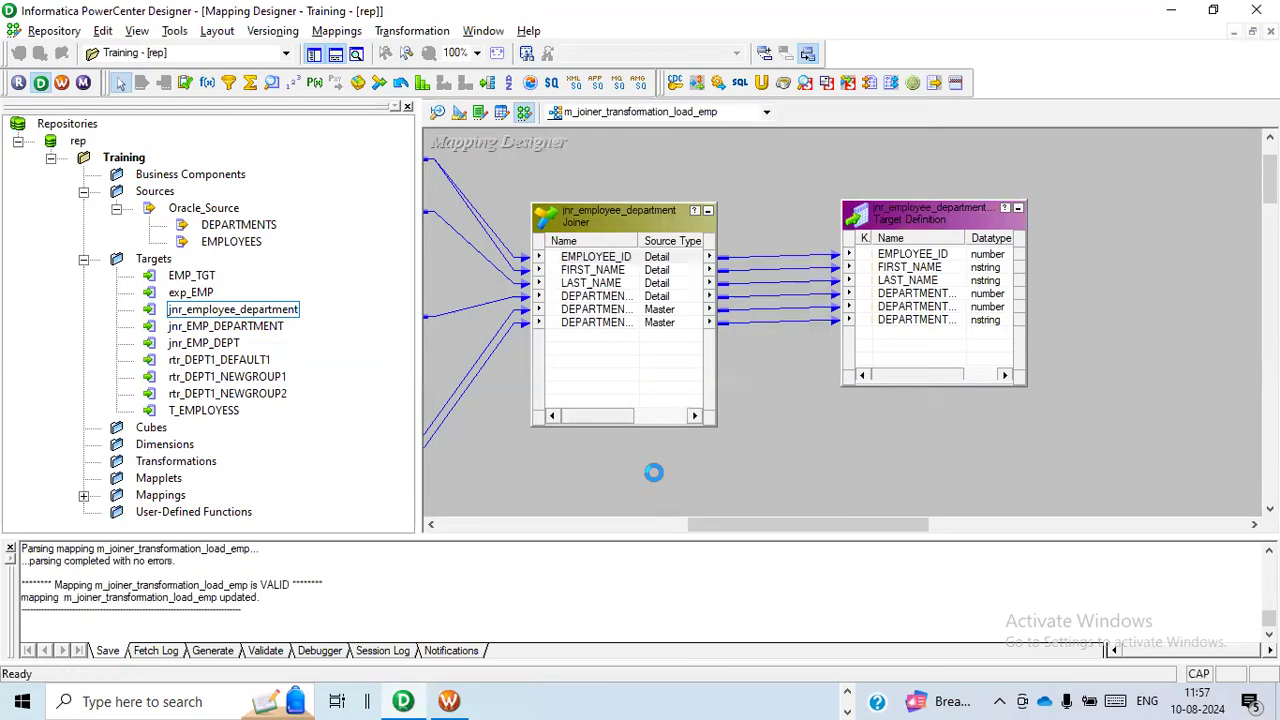
Switch to Workflow Manager, refresh the mapping of session s_joiner_employee_department, and save the workflow.
key(alt+Tab)
key(alt+Tab)
key(alt+Tab)
key(alt+Tab)
key(alt+Tab)
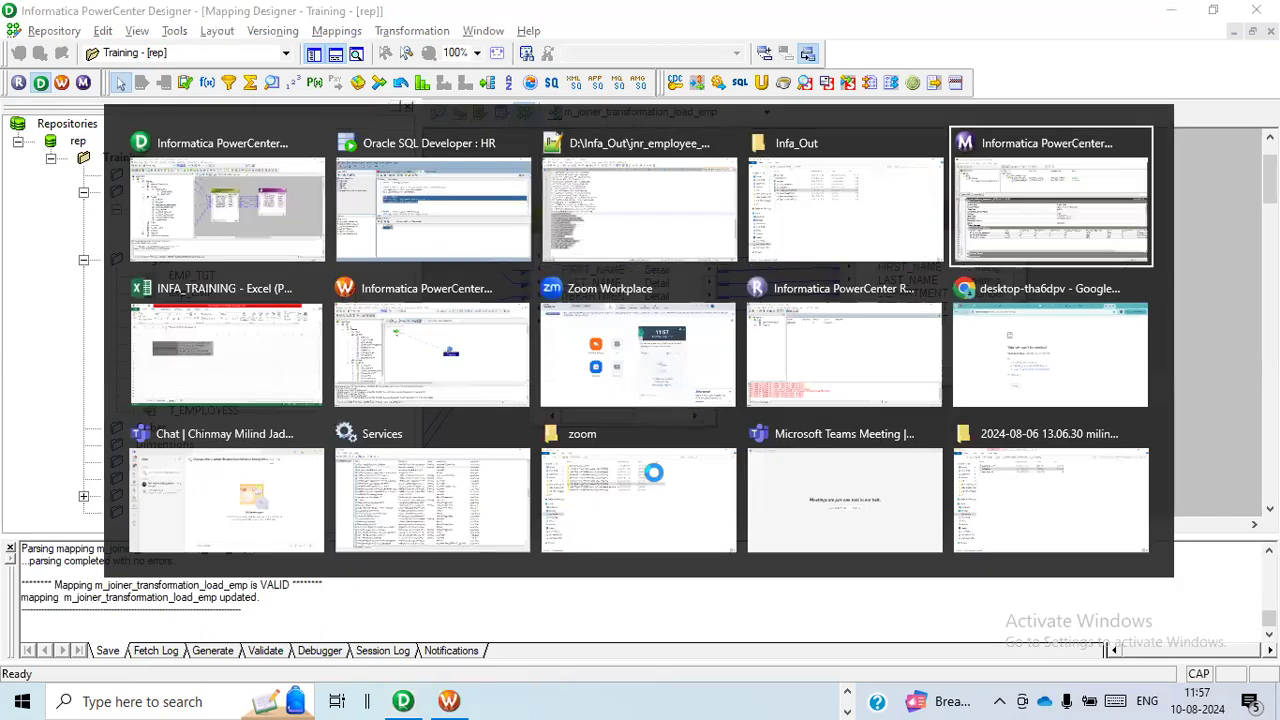
key(alt+Tab)
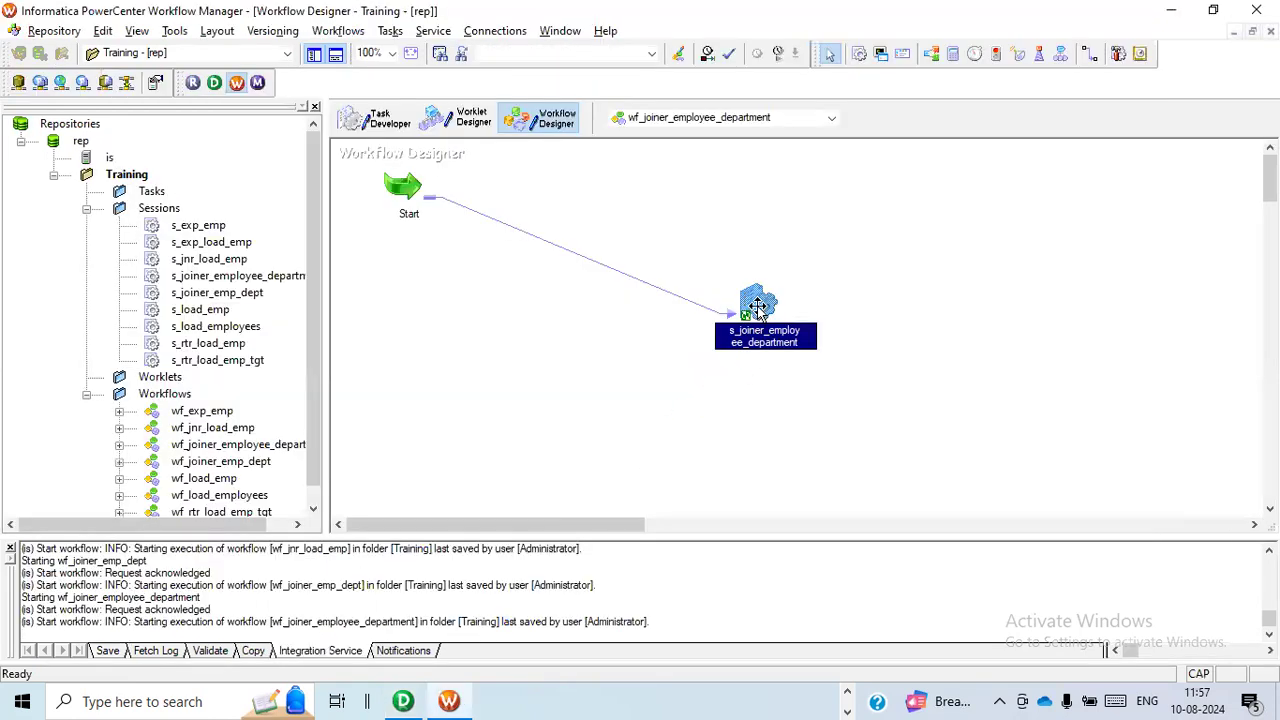
right_click(758, 311)
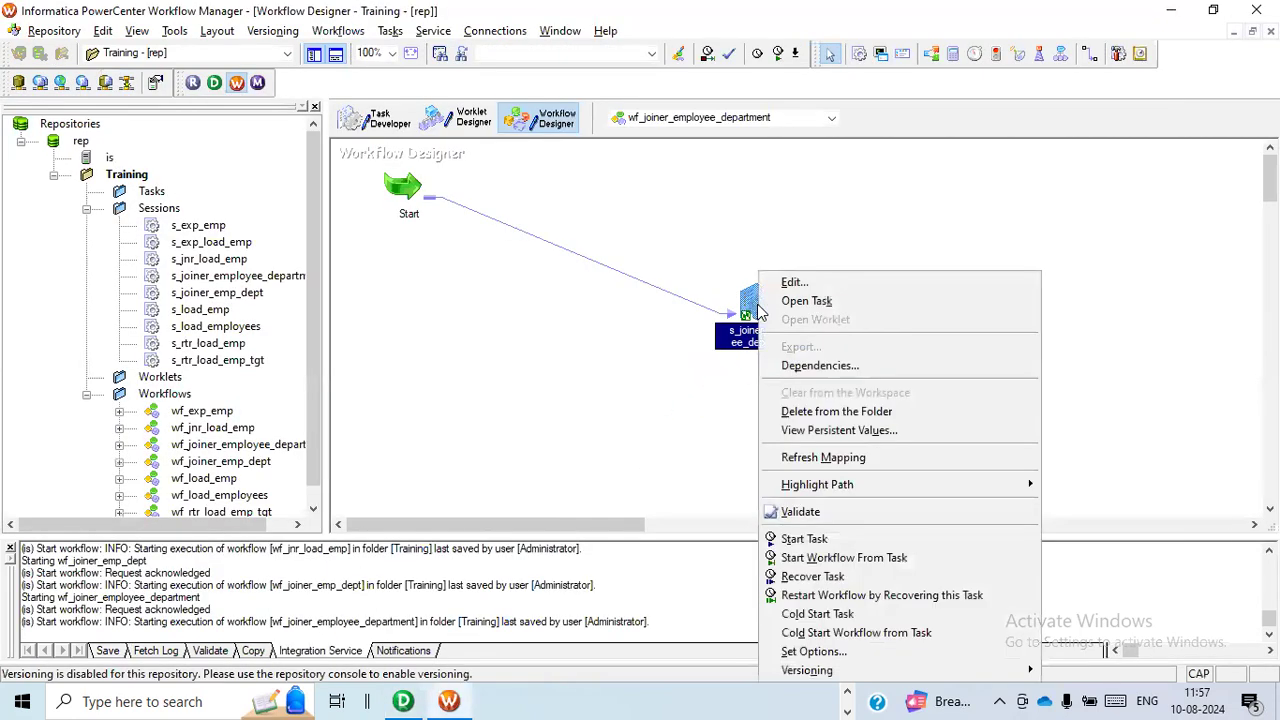
click(818, 458)
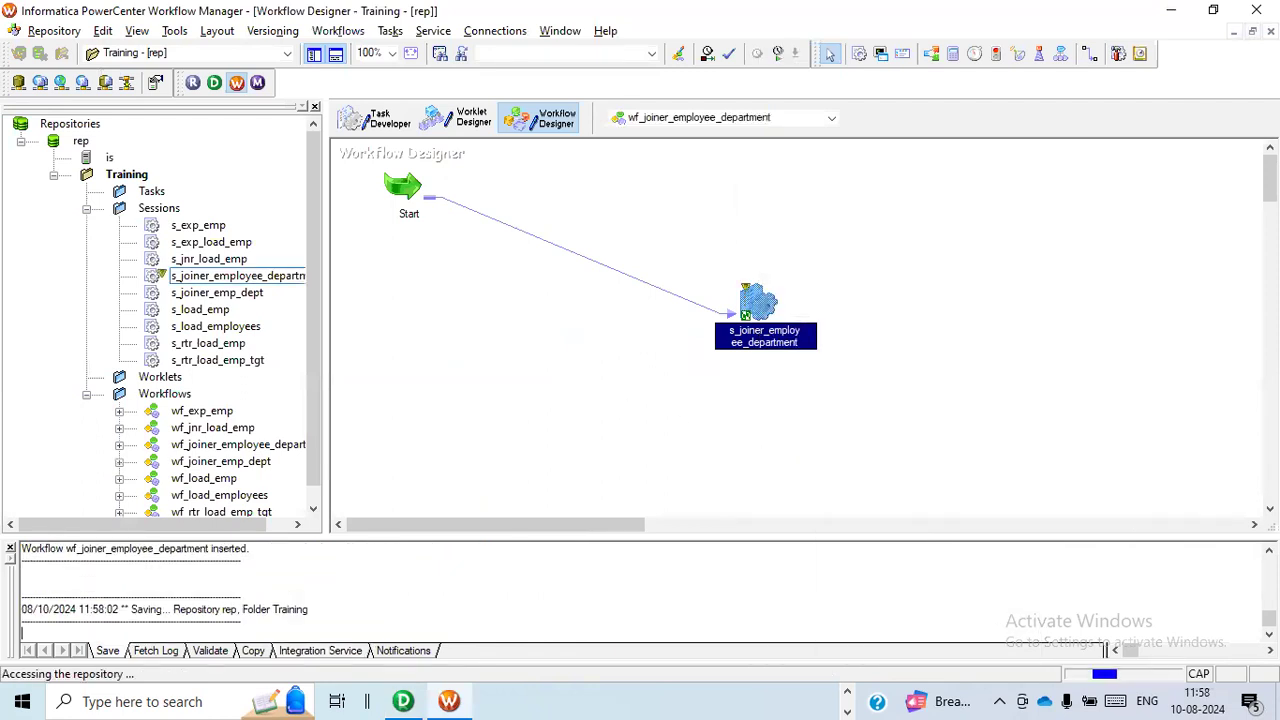
Start the workflow wf_joiner_employee_department and switch to Workflow Monitor to follow its run.
right_click(519, 345)
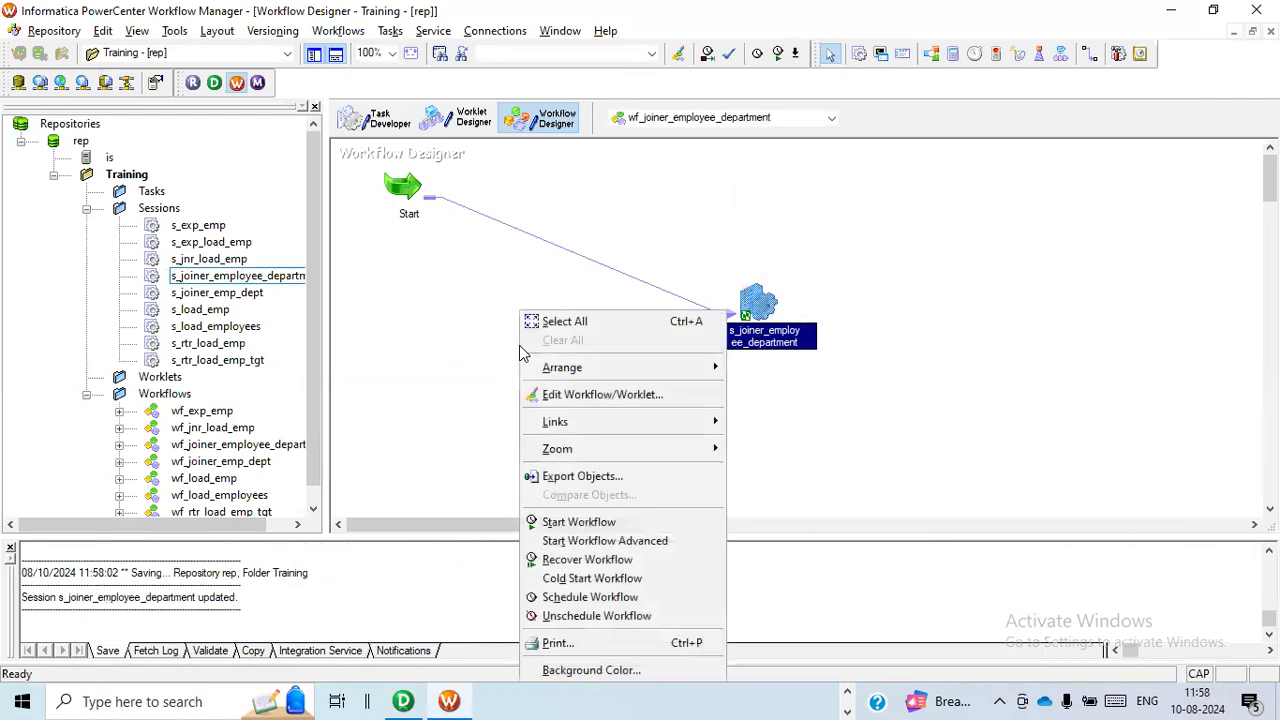
click(578, 522)
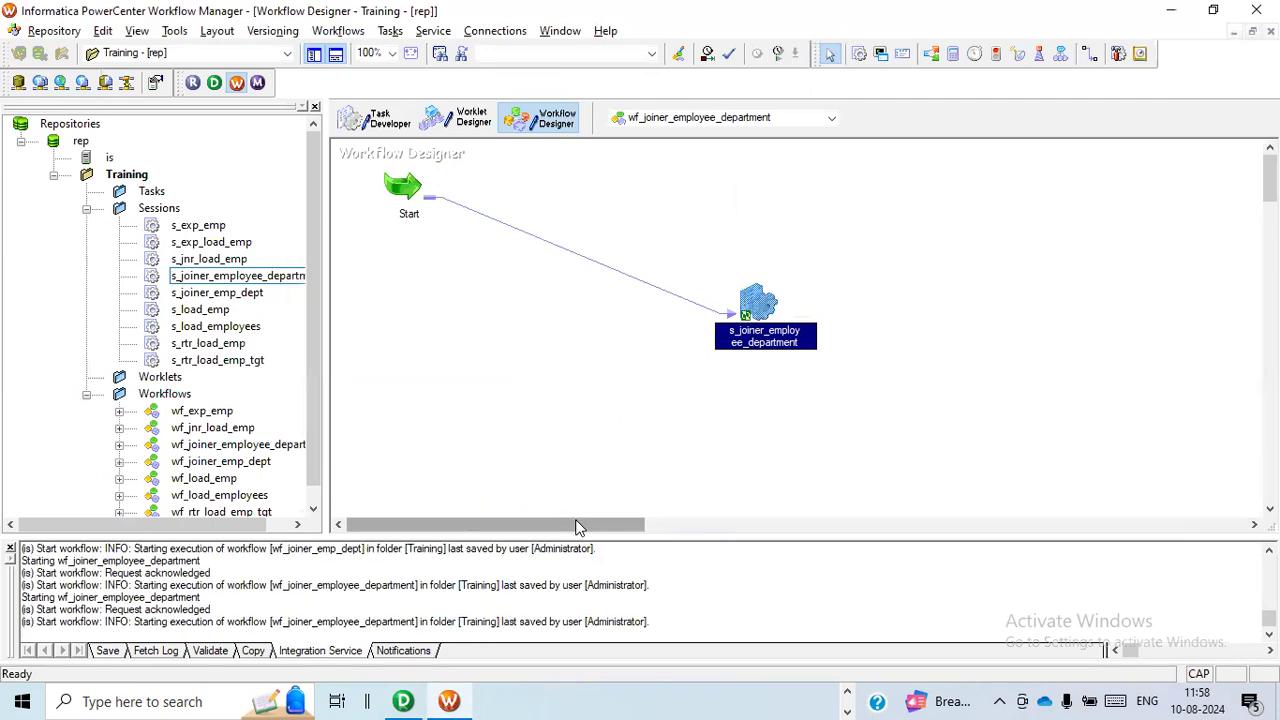
key(alt+Tab)
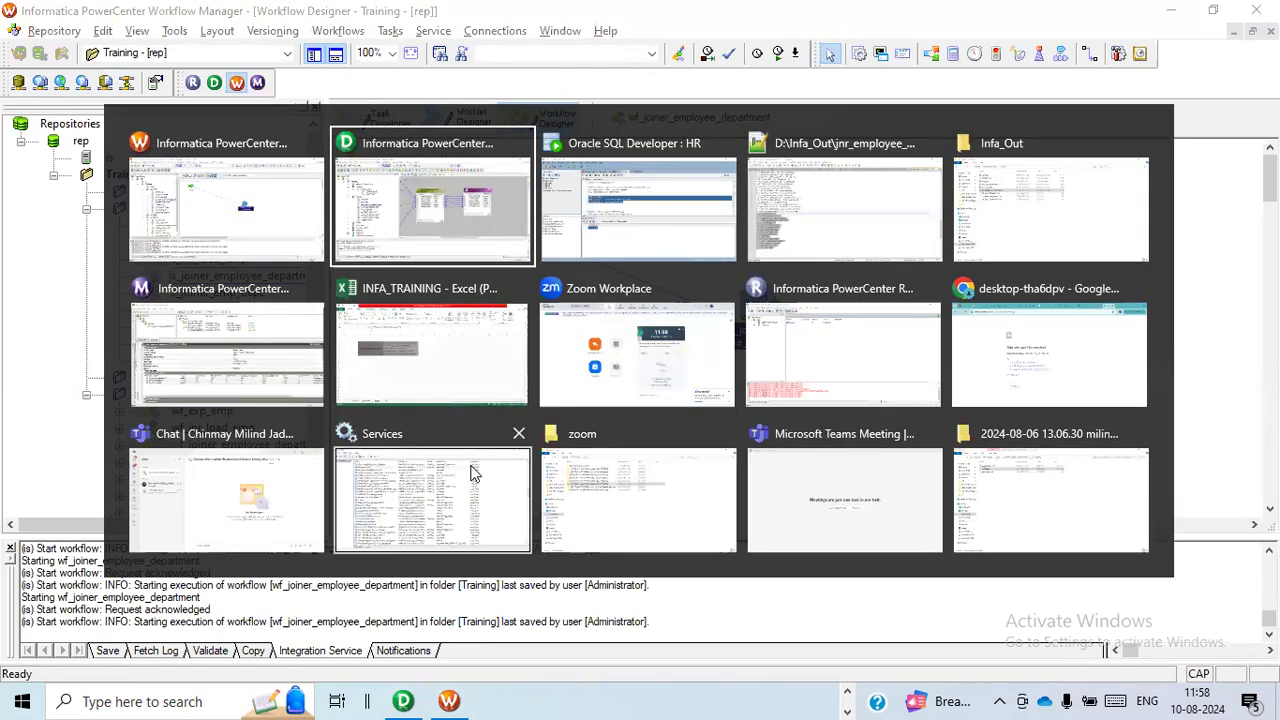
click(262, 378)
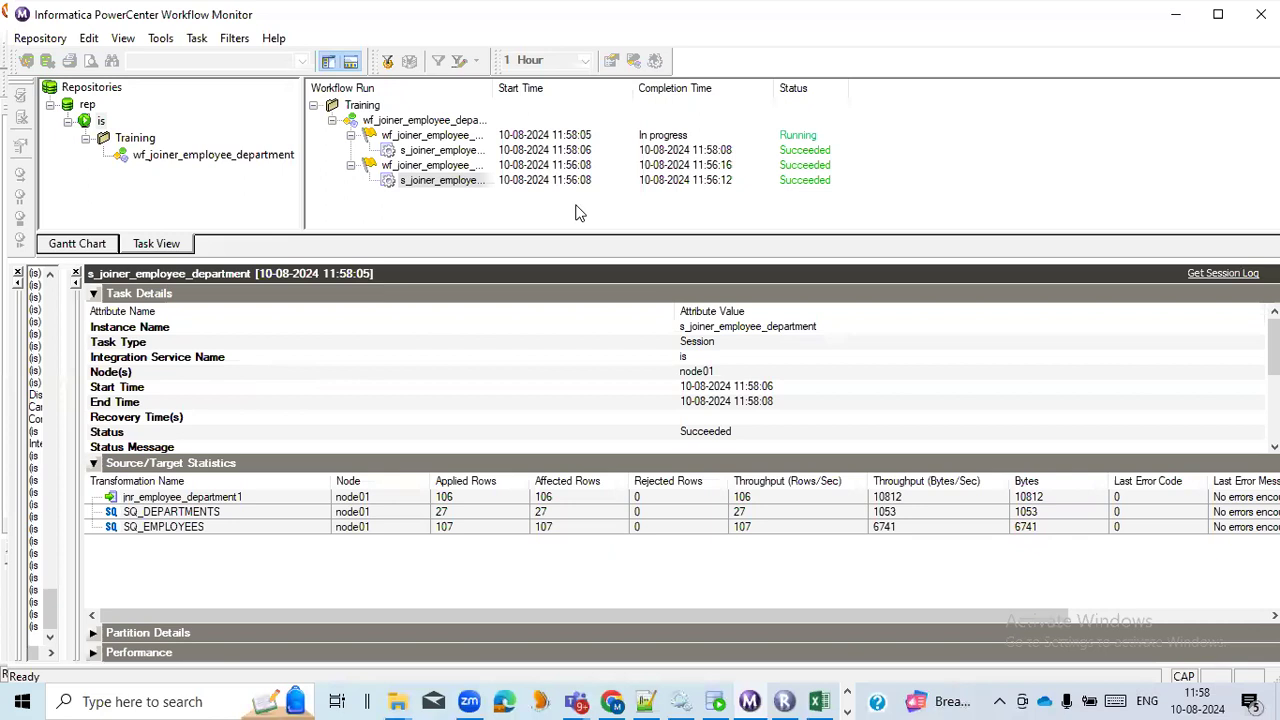
Check the latest session run's applied row counts for SQ_EMPLOYEES, SQ_DEPARTMENTS and the target jnr_employee_department1.
click(470, 152)
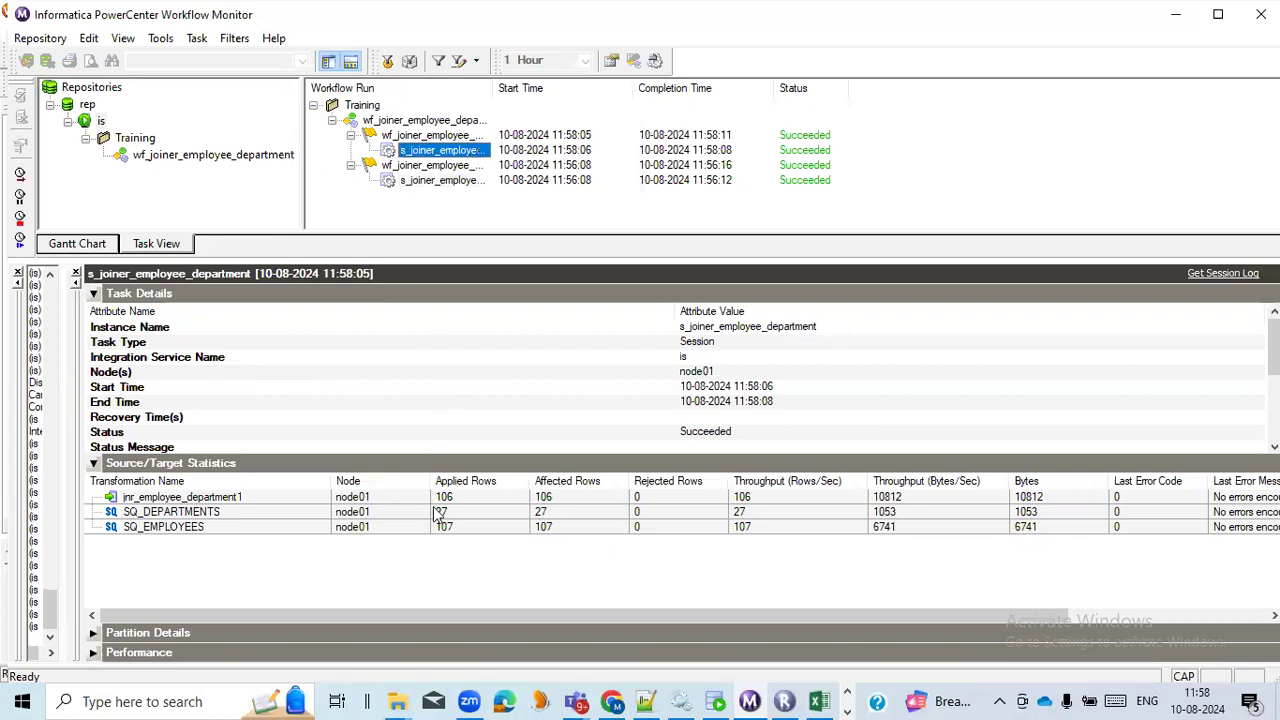
click(474, 527)
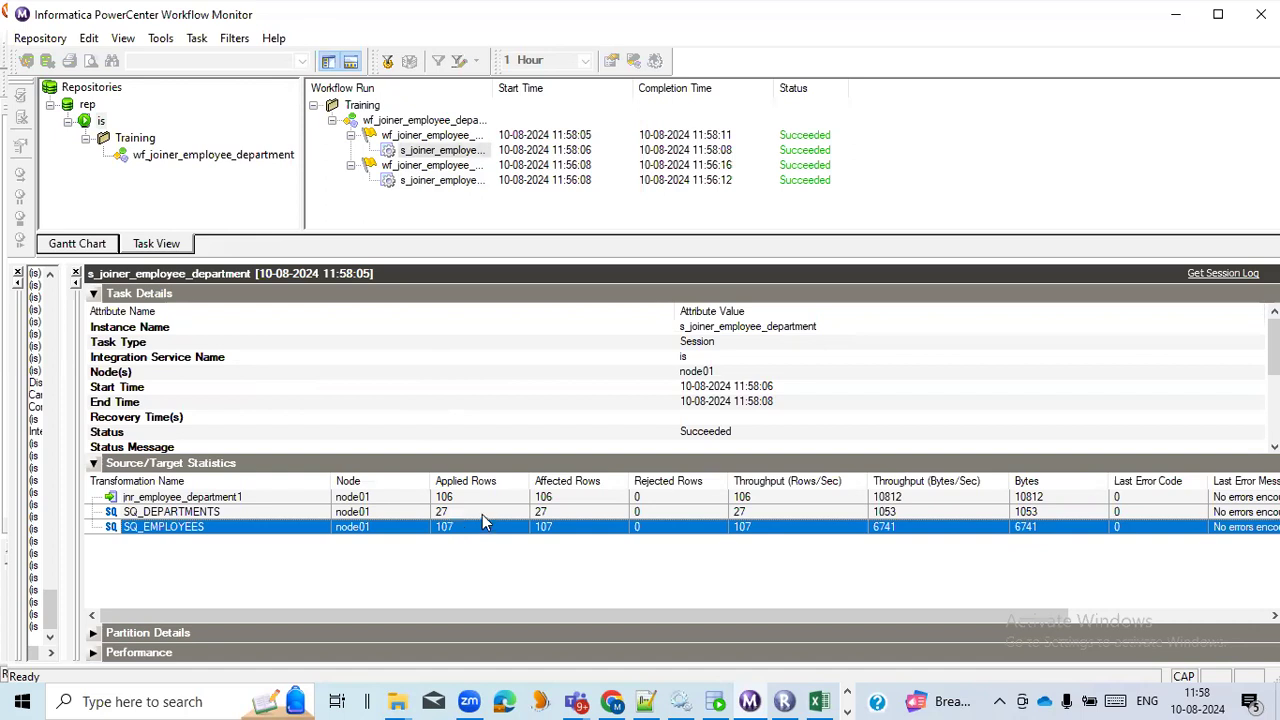
click(489, 512)
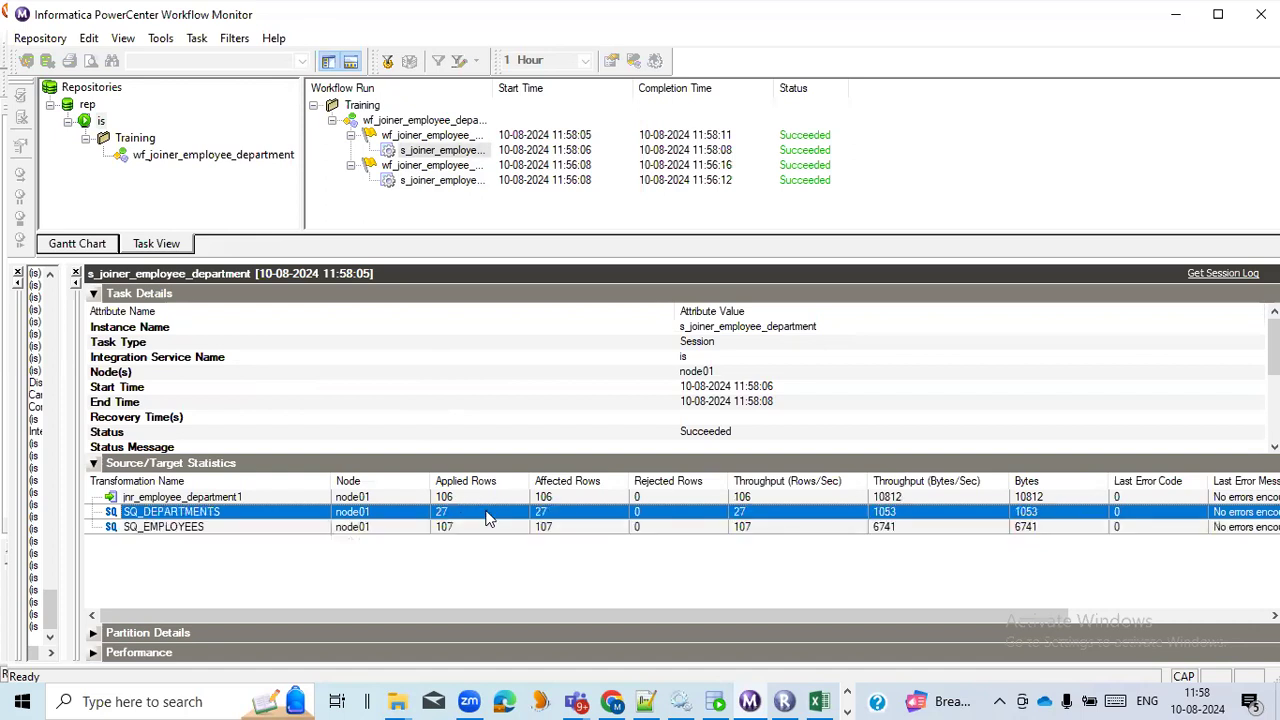
click(493, 499)
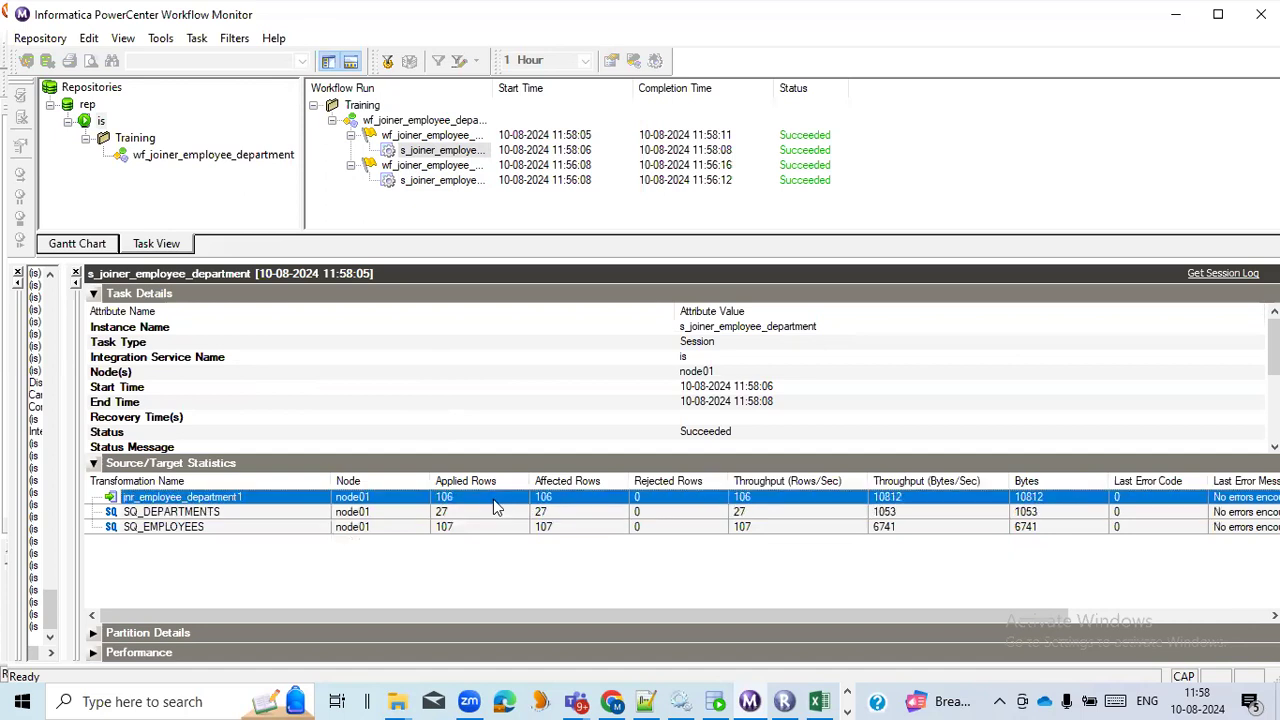
Switch to the Infa_Out folder, refresh it, and open jnr_employee_department in Notepad++ to review the reloaded normal join rows.
key(alt+Tab)
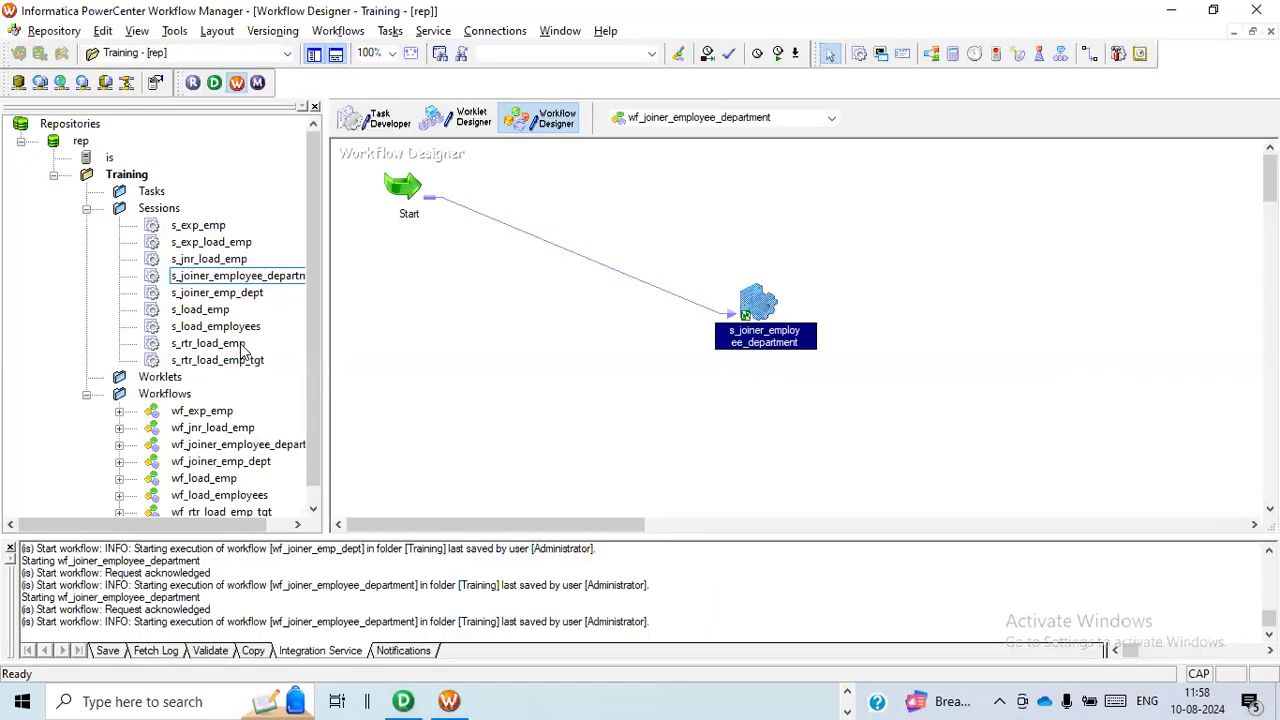
key(alt+Tab)
click(240, 343)
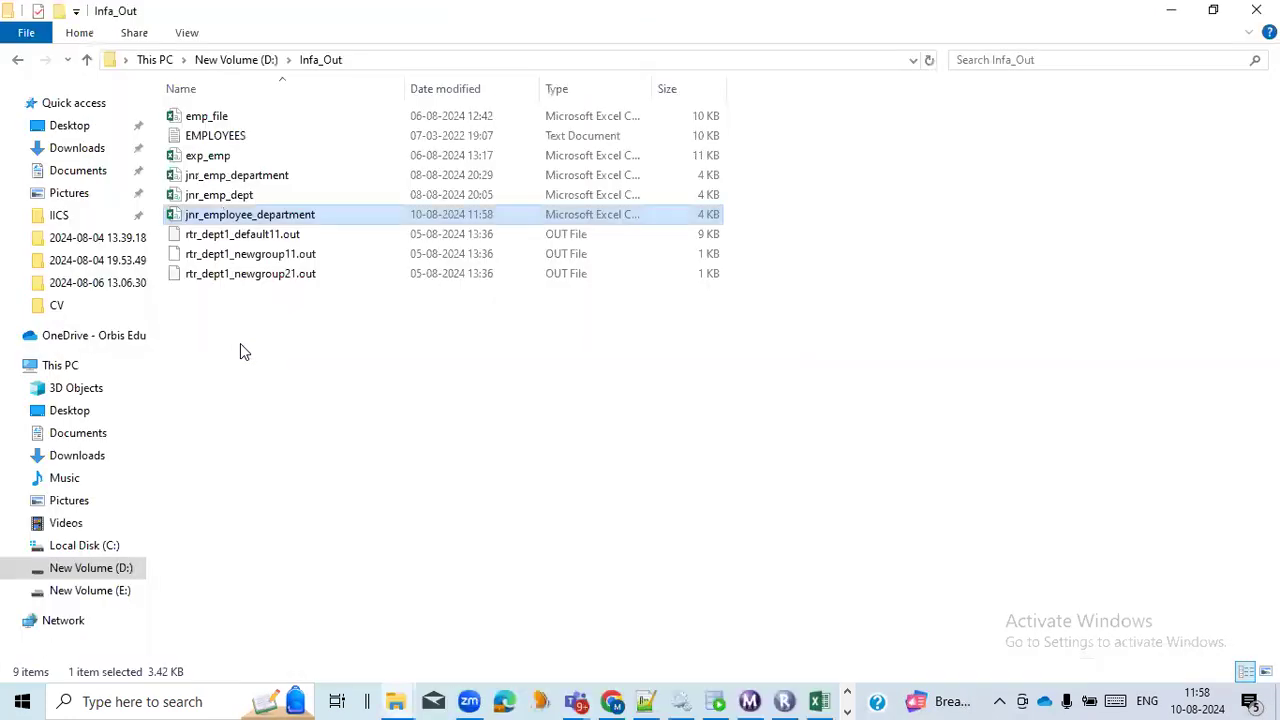
right_click(240, 343)
click(280, 420)
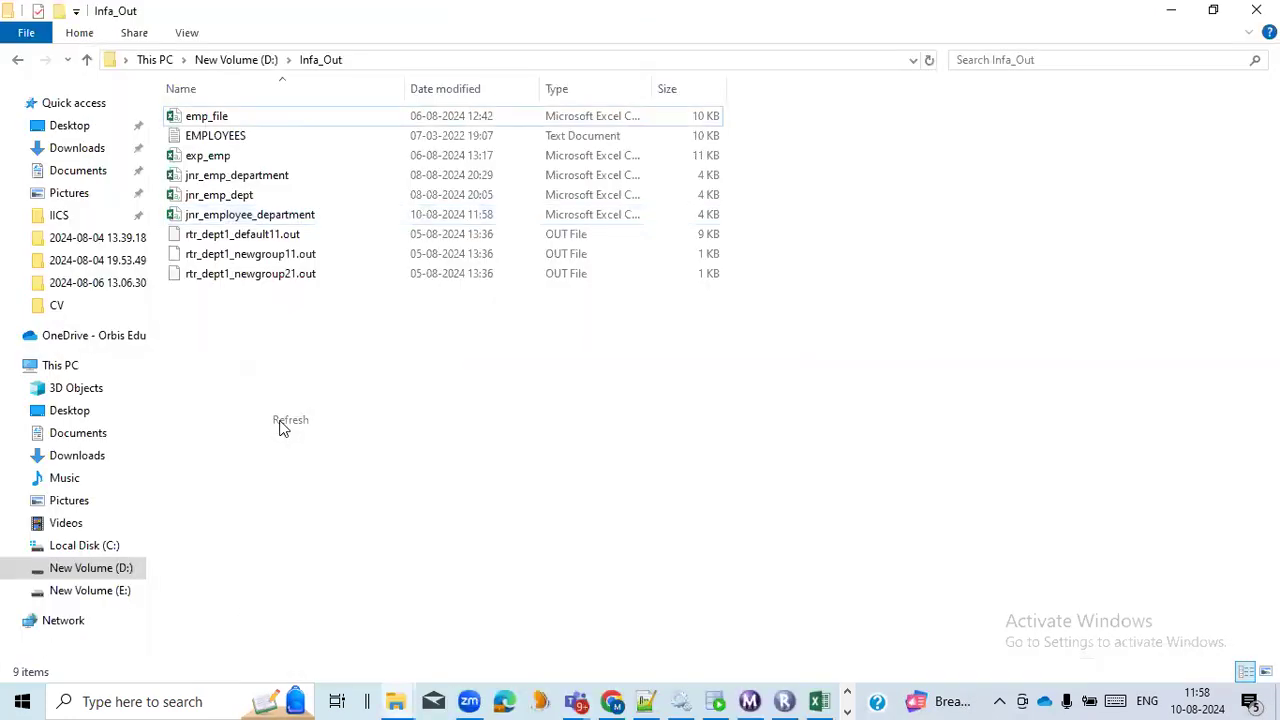
click(300, 224)
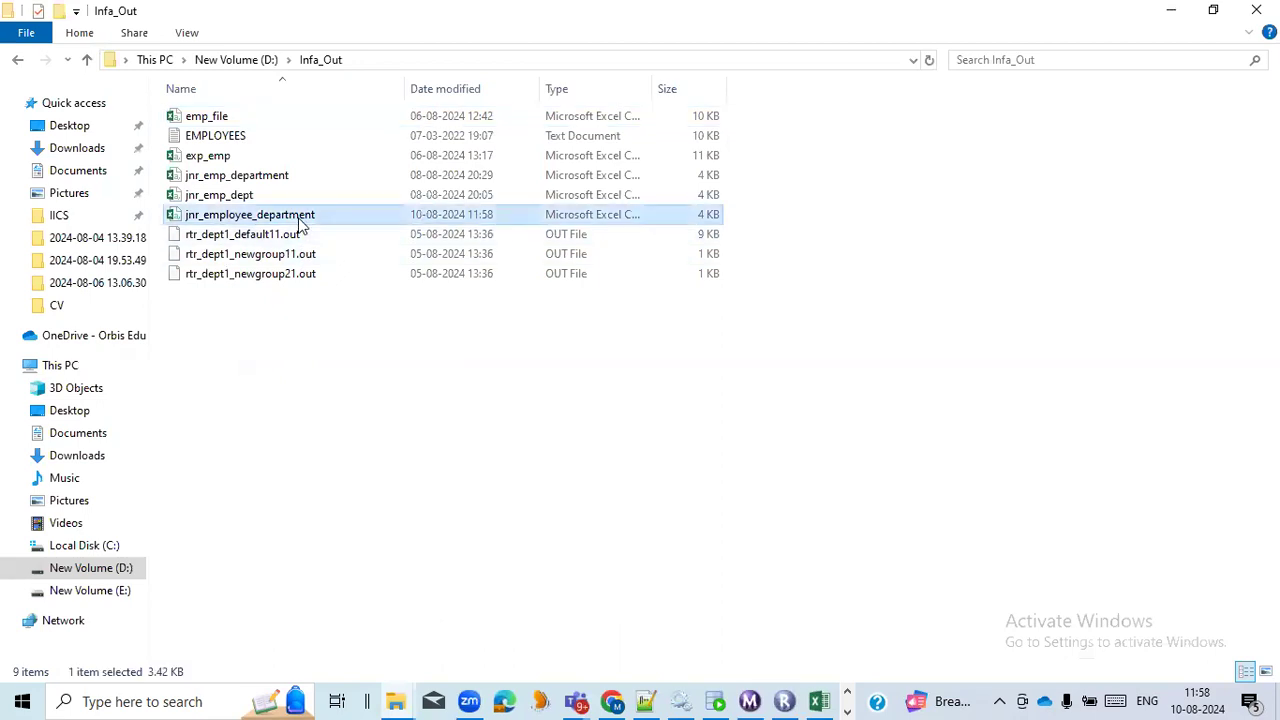
right_click(299, 223)
click(359, 331)
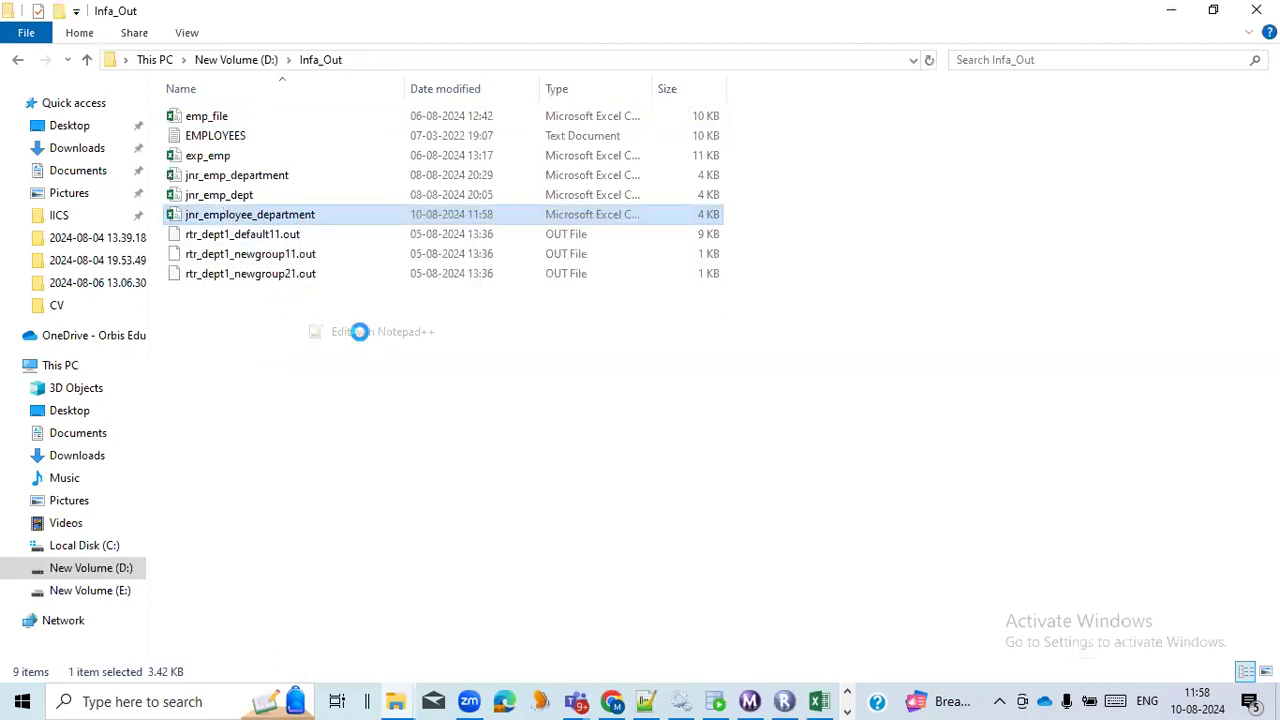
click(674, 422)
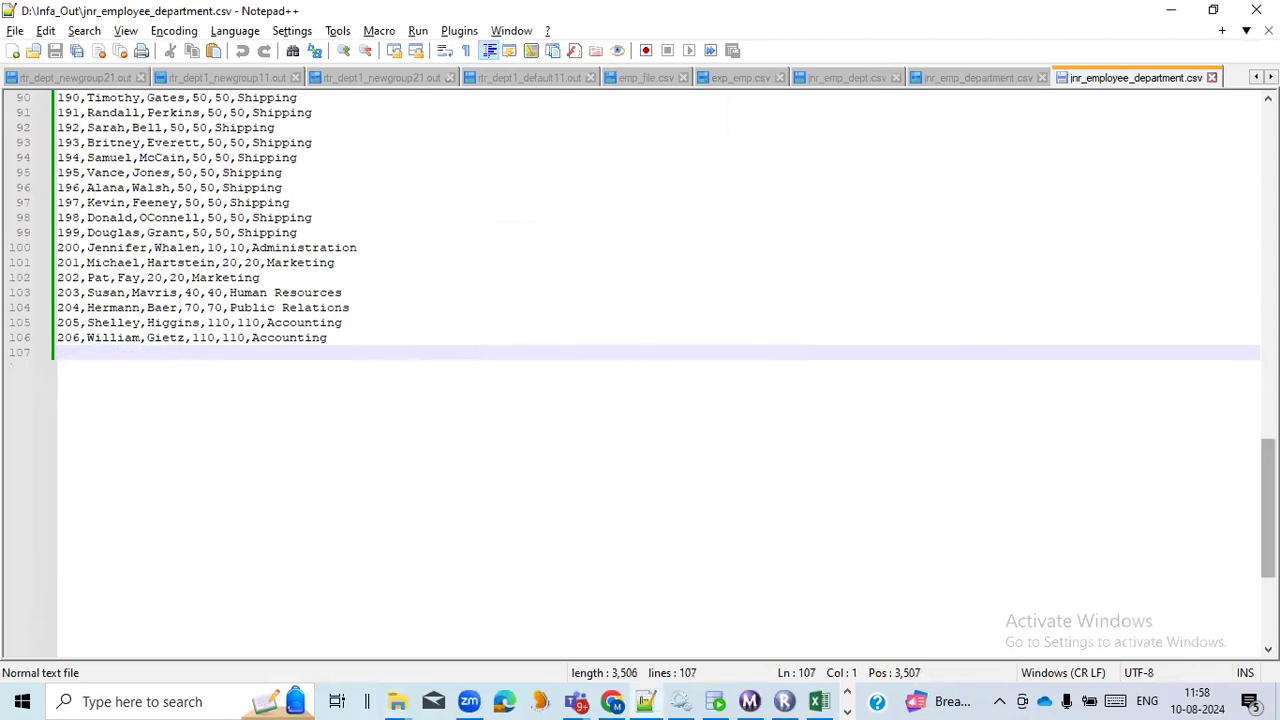
drag(1268, 505, 1268, 190)
Switch to the INFA_TRAINING workbook in Excel and enter ACTIVE in cell F5, beside the active-or-passive topic.
key(alt+Tab)
key(alt+Tab)
key(alt+Tab)
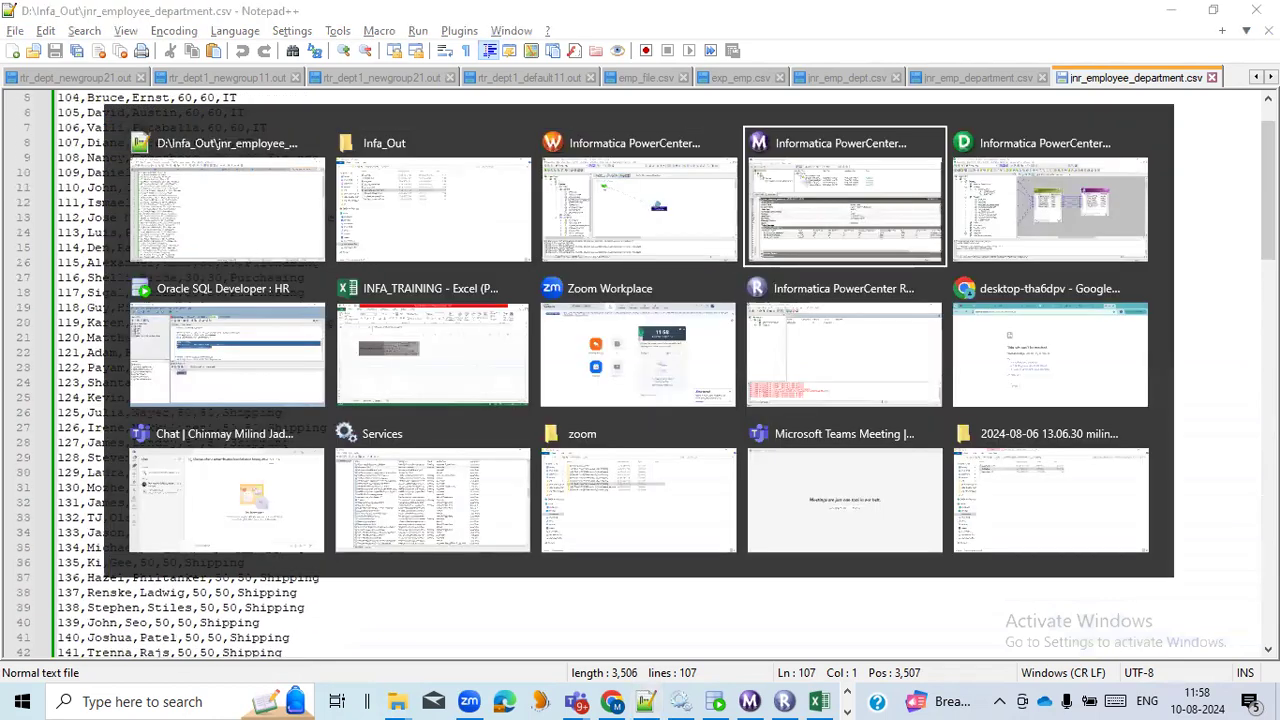
click(459, 330)
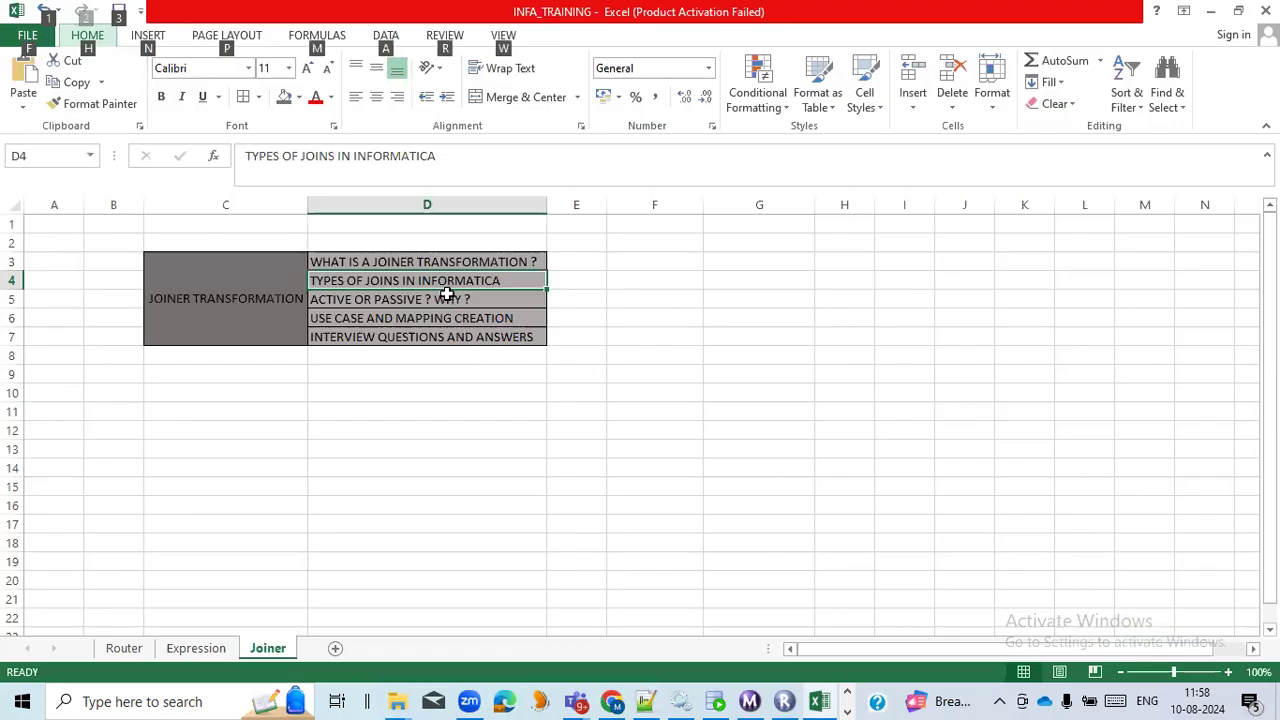
click(446, 293)
click(460, 317)
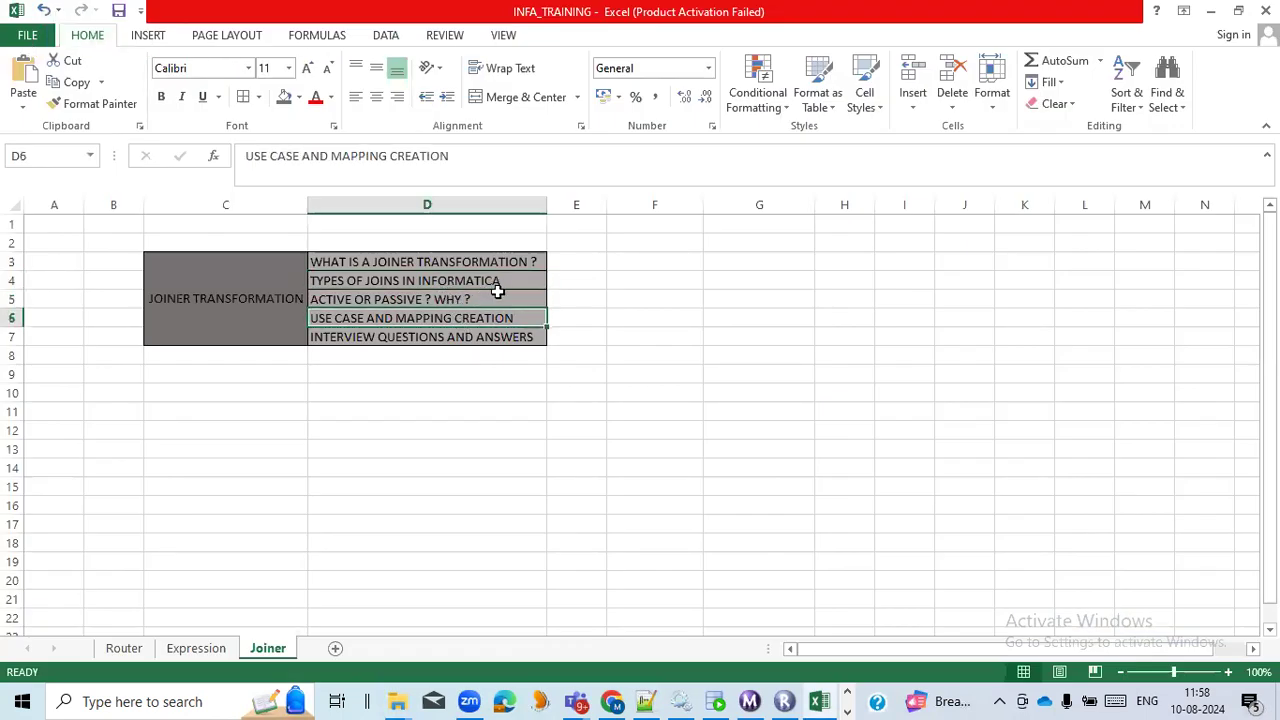
click(497, 300)
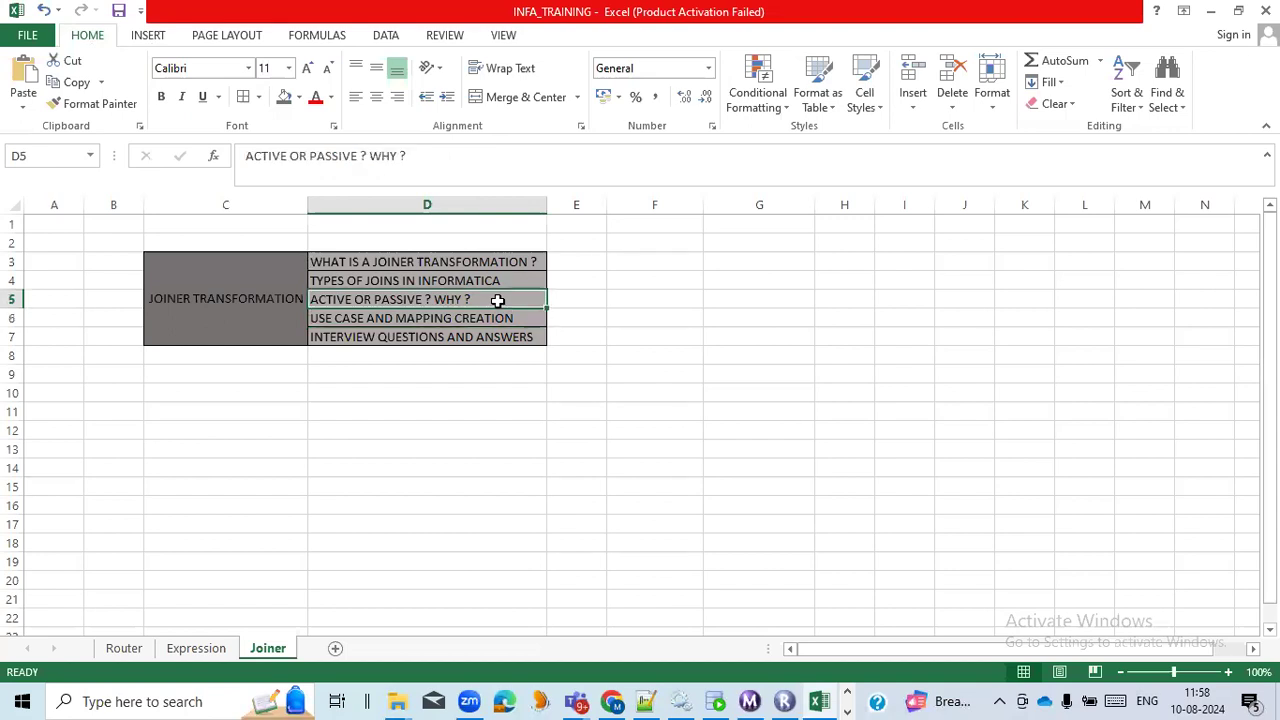
click(645, 300)
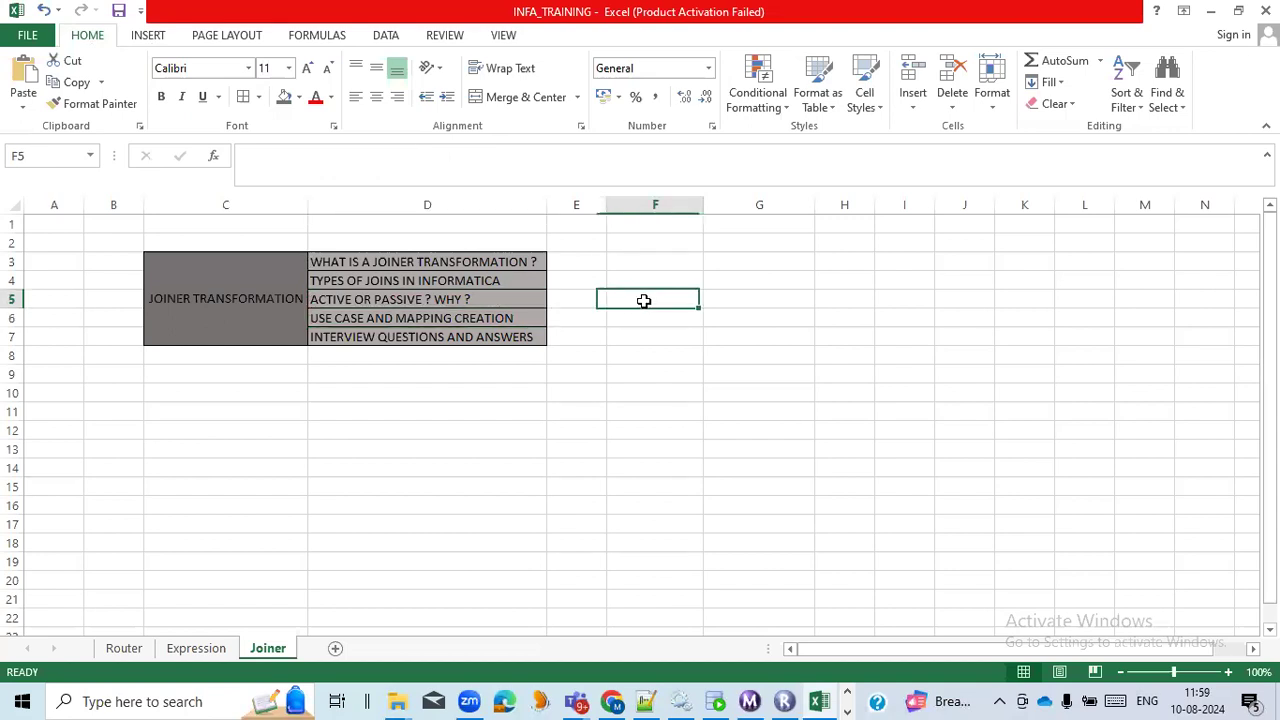
text(ACTIVE)
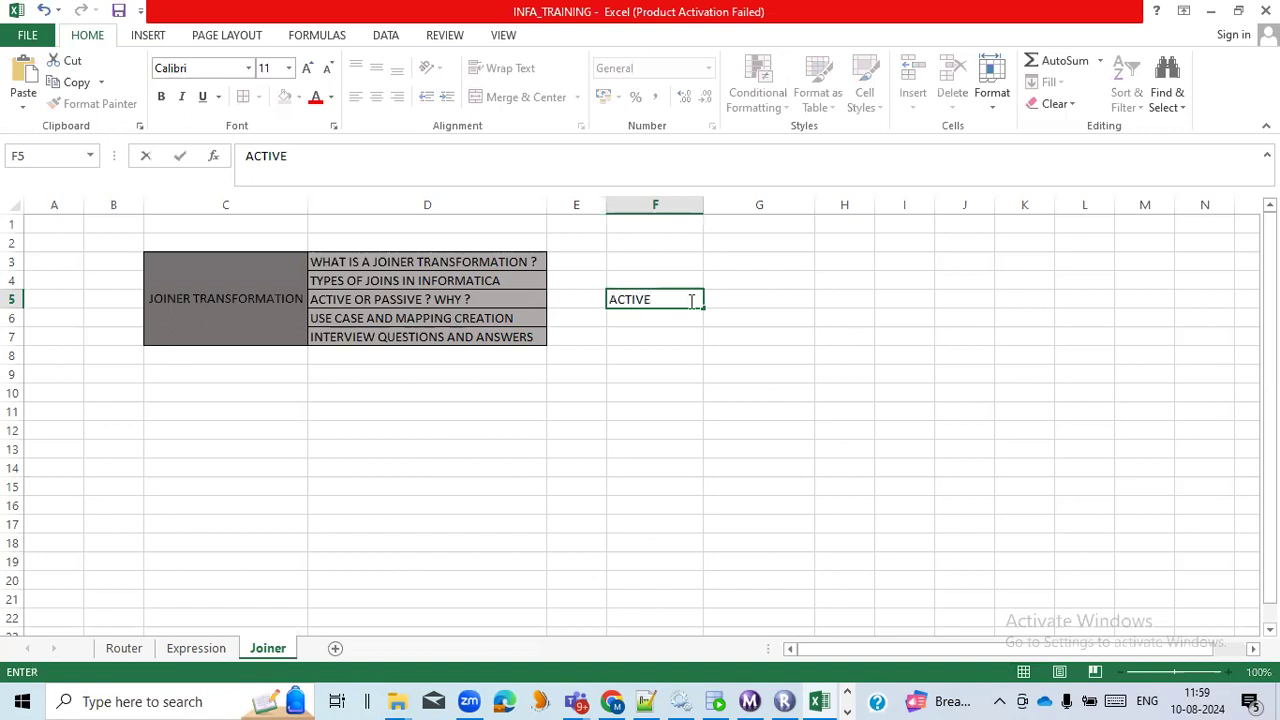
click(775, 305)
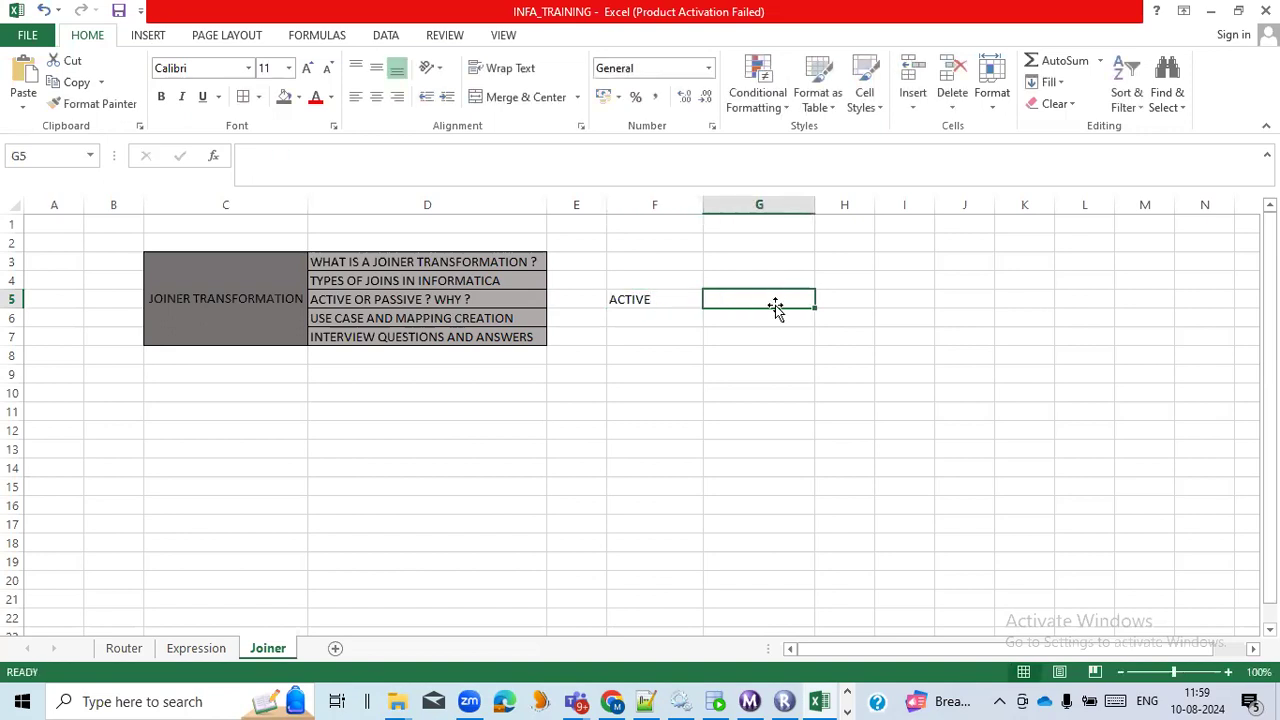
Return to Workflow Monitor and compare the applied rows of both source qualifiers with those of the joiner target.
key(alt+Tab)
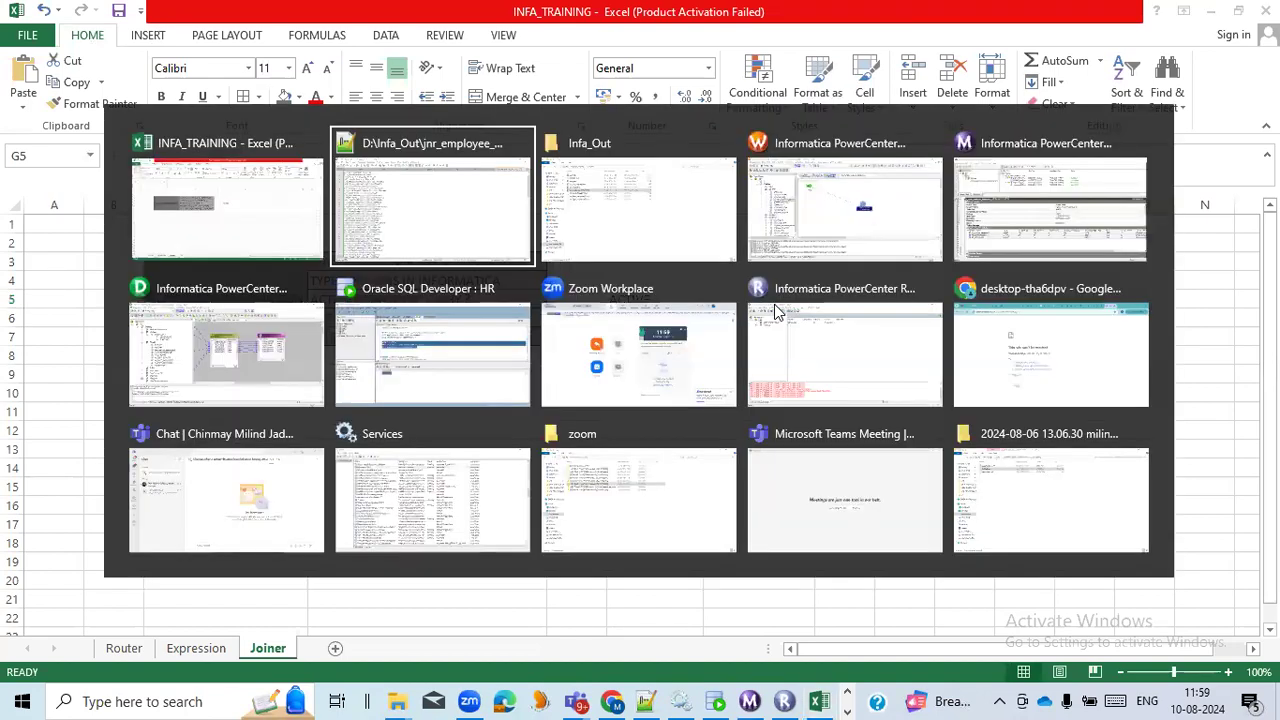
click(1012, 238)
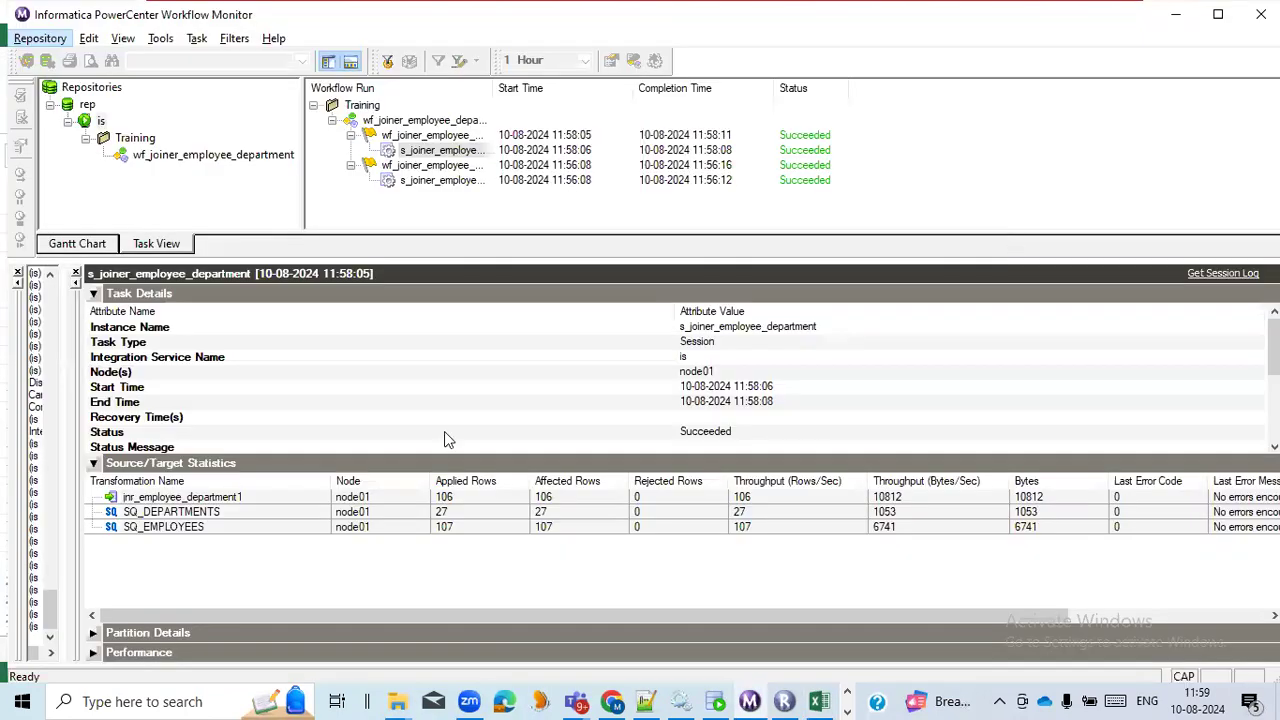
click(463, 527)
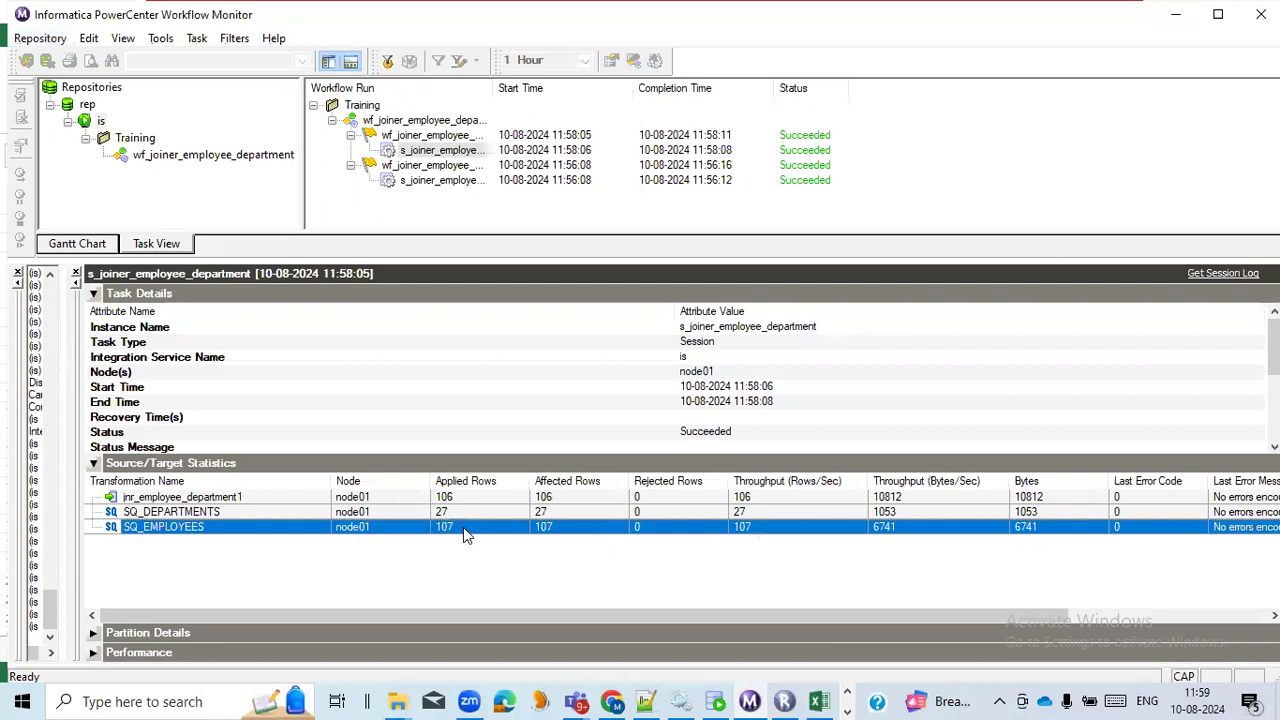
click(477, 511)
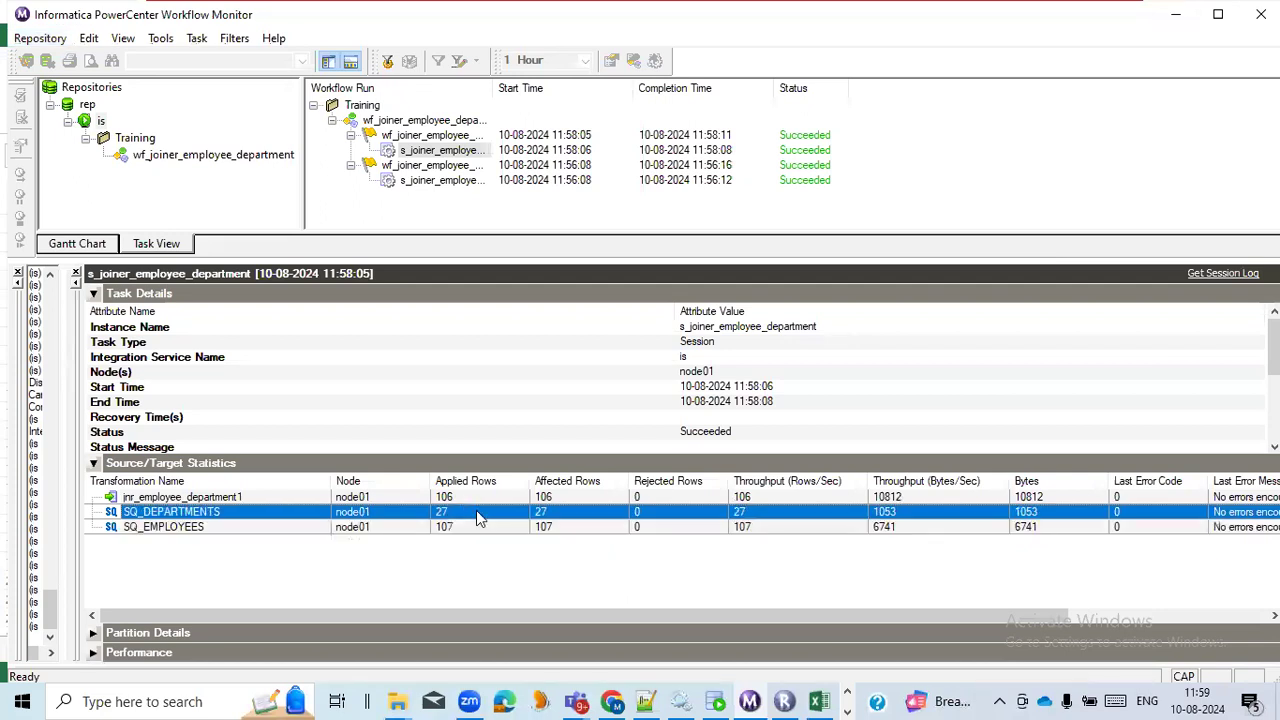
click(488, 502)
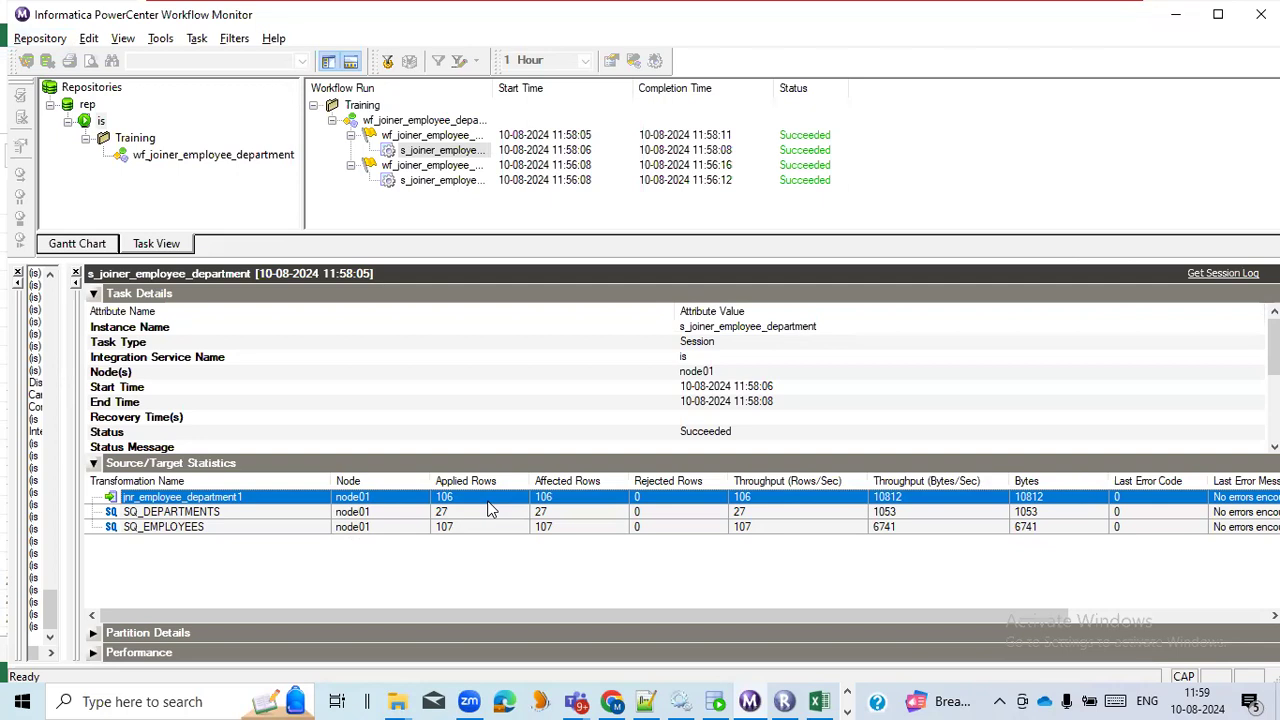
Switch back to the Excel workbook and enter SQL VS INFORMATICA JOINS in cell F6.
key(alt+Tab)
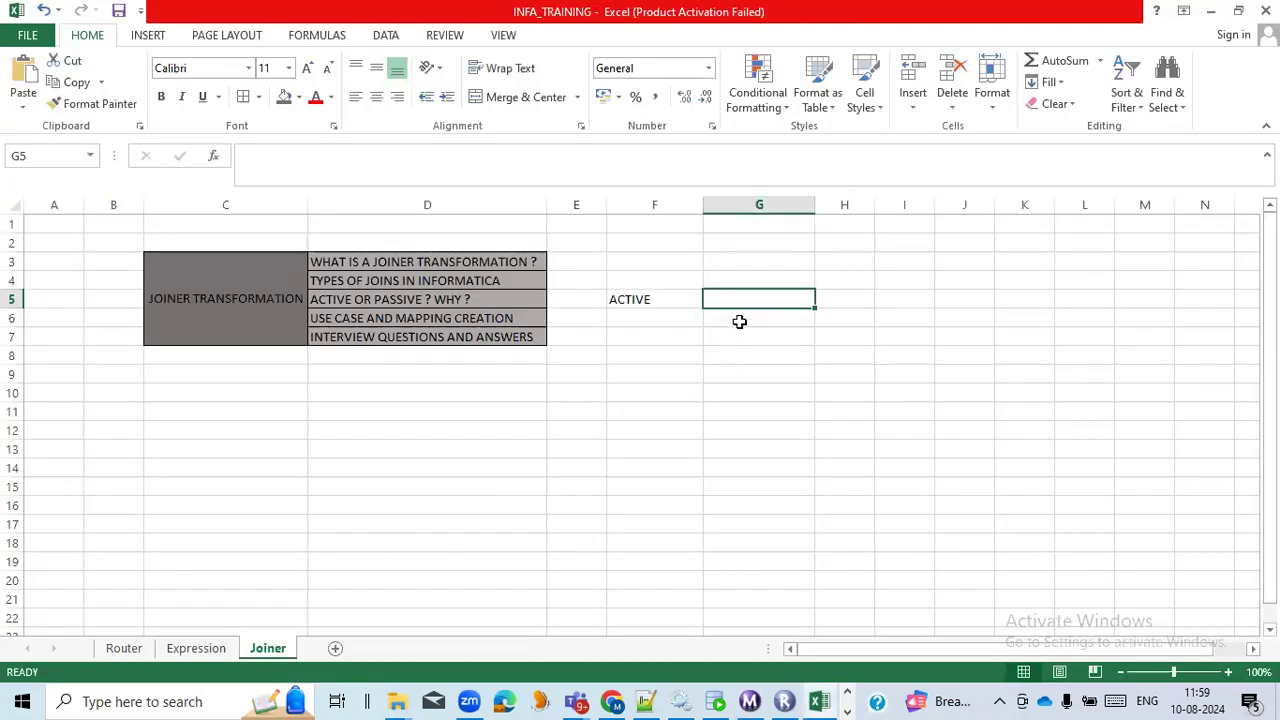
click(668, 319)
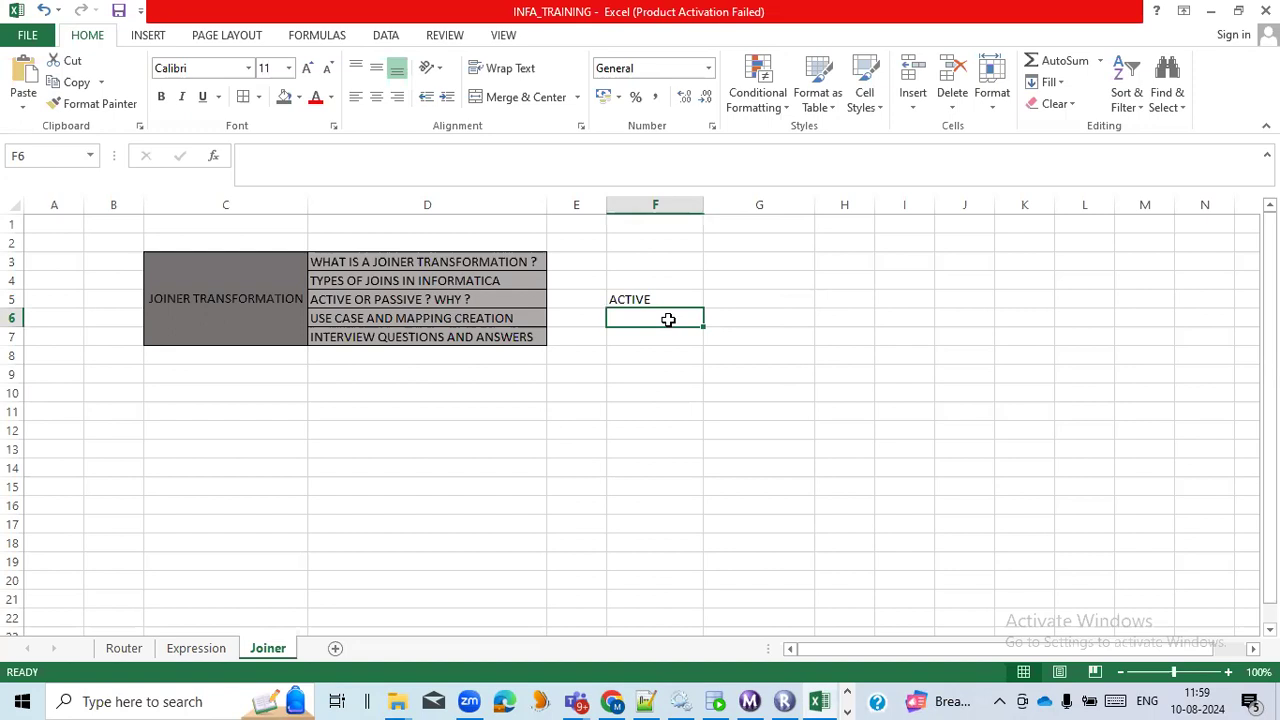
click(661, 336)
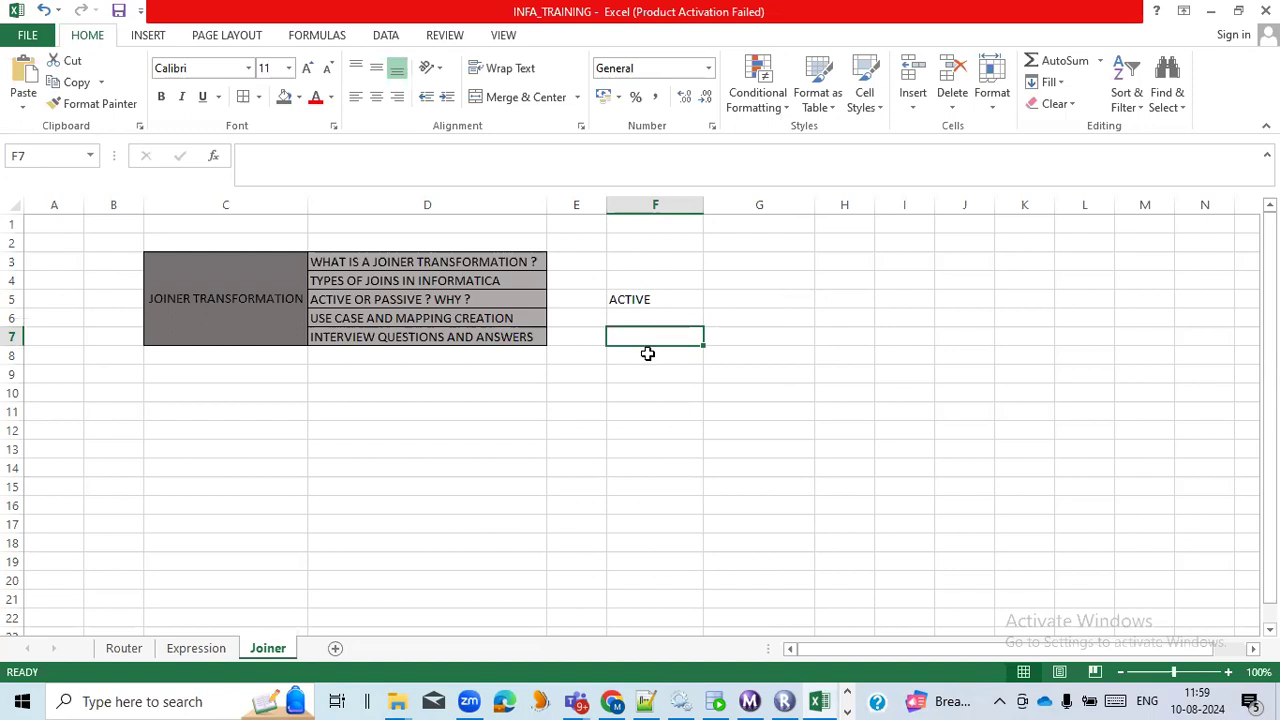
click(495, 282)
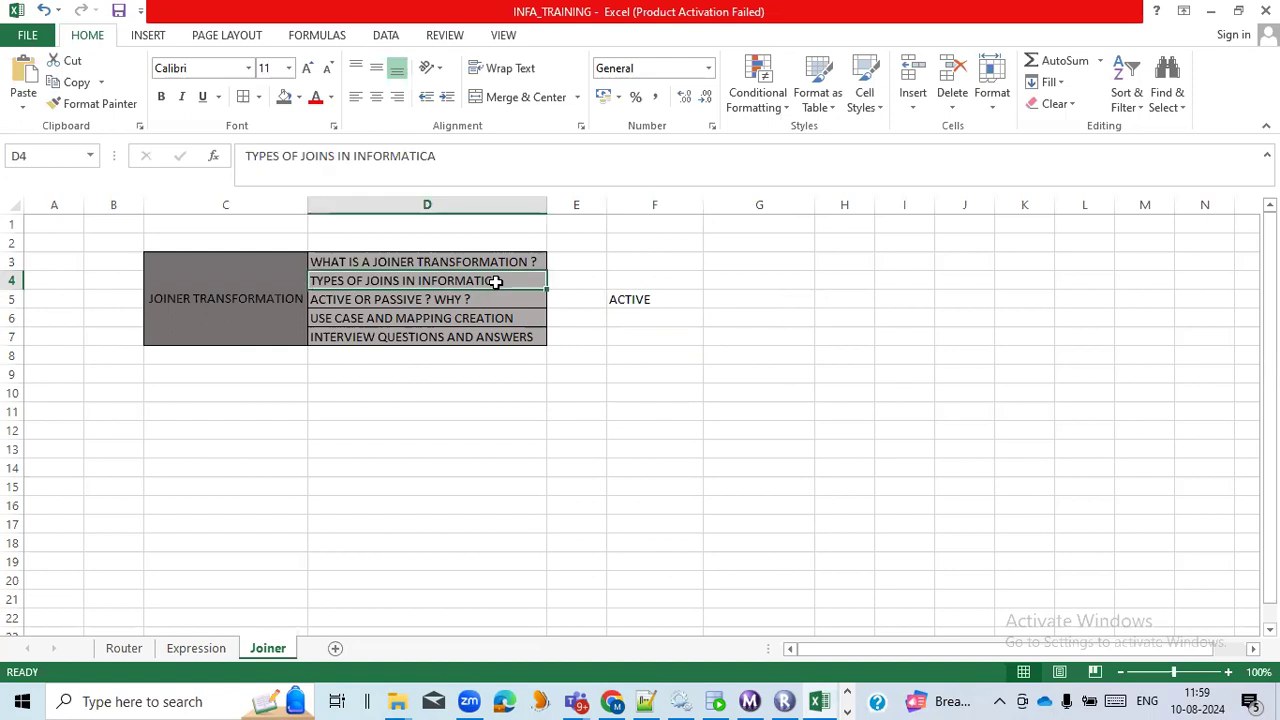
click(763, 302)
click(681, 316)
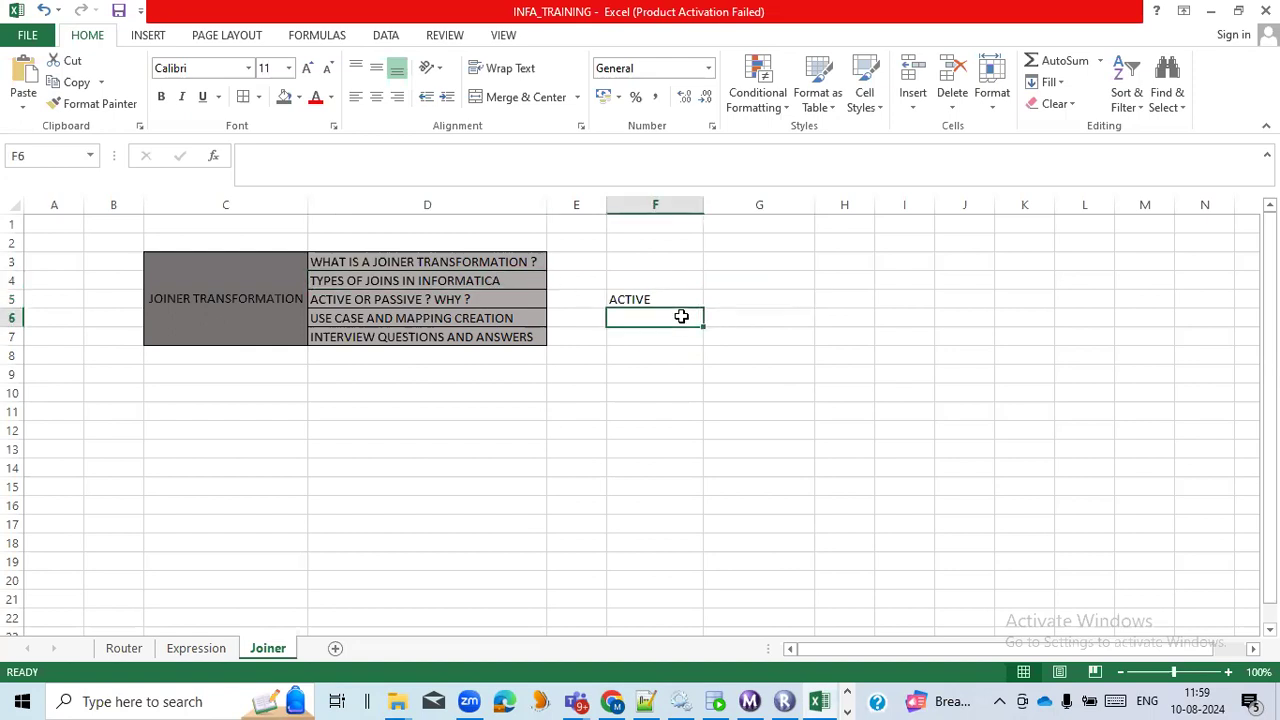
text(SQL VS INFORMAT)
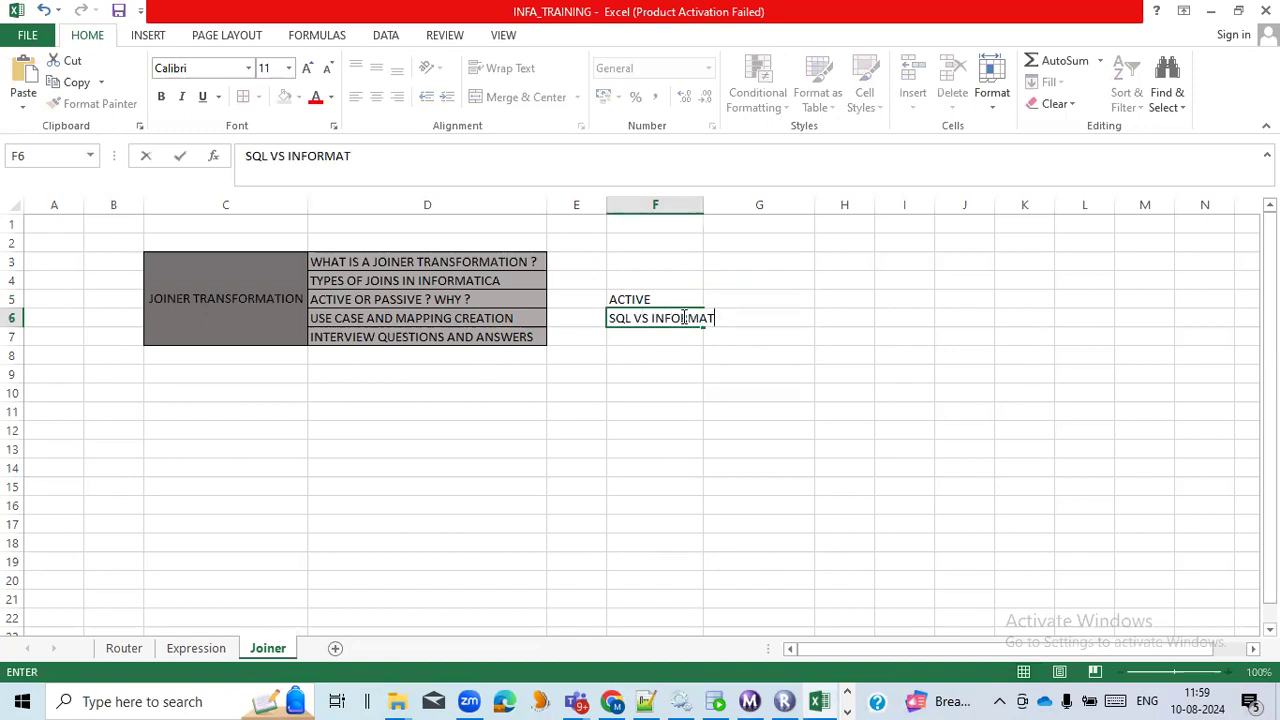
text(ICA JOINS)
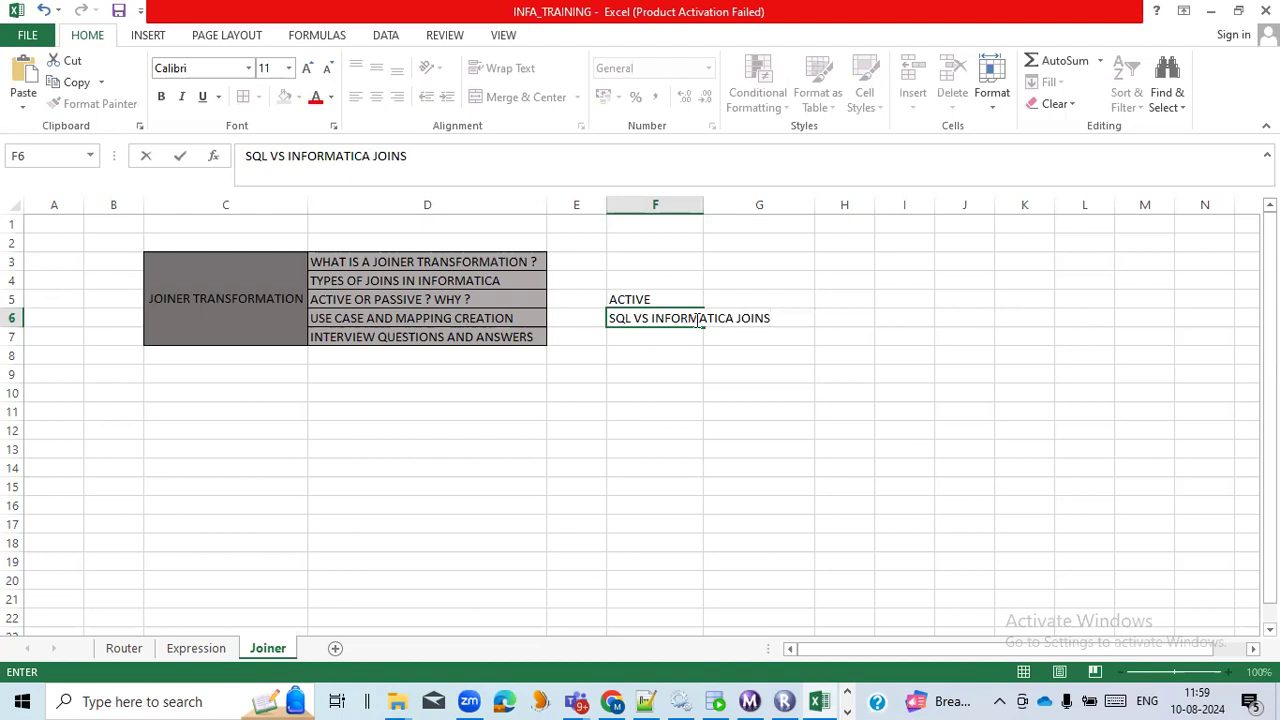
Auto-fit the width of column F to its longest text.
drag(695, 344, 703, 204)
double_click(703, 204)
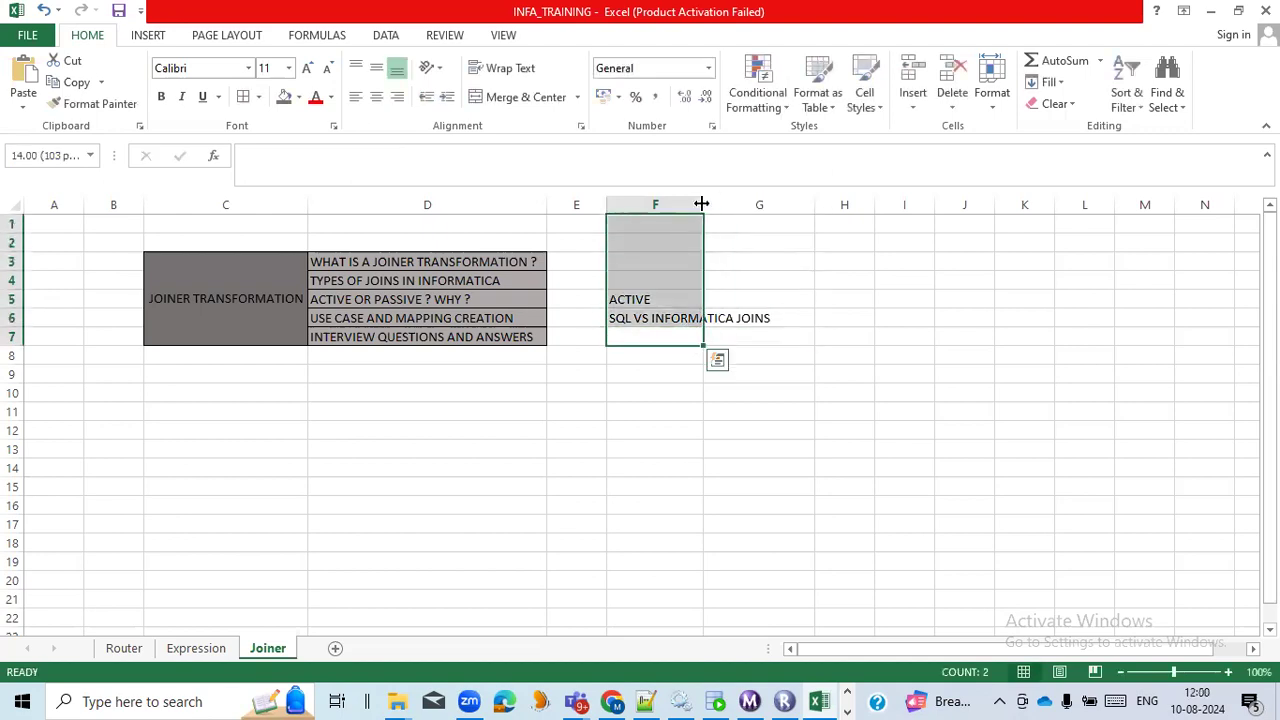
click(703, 200)
click(805, 320)
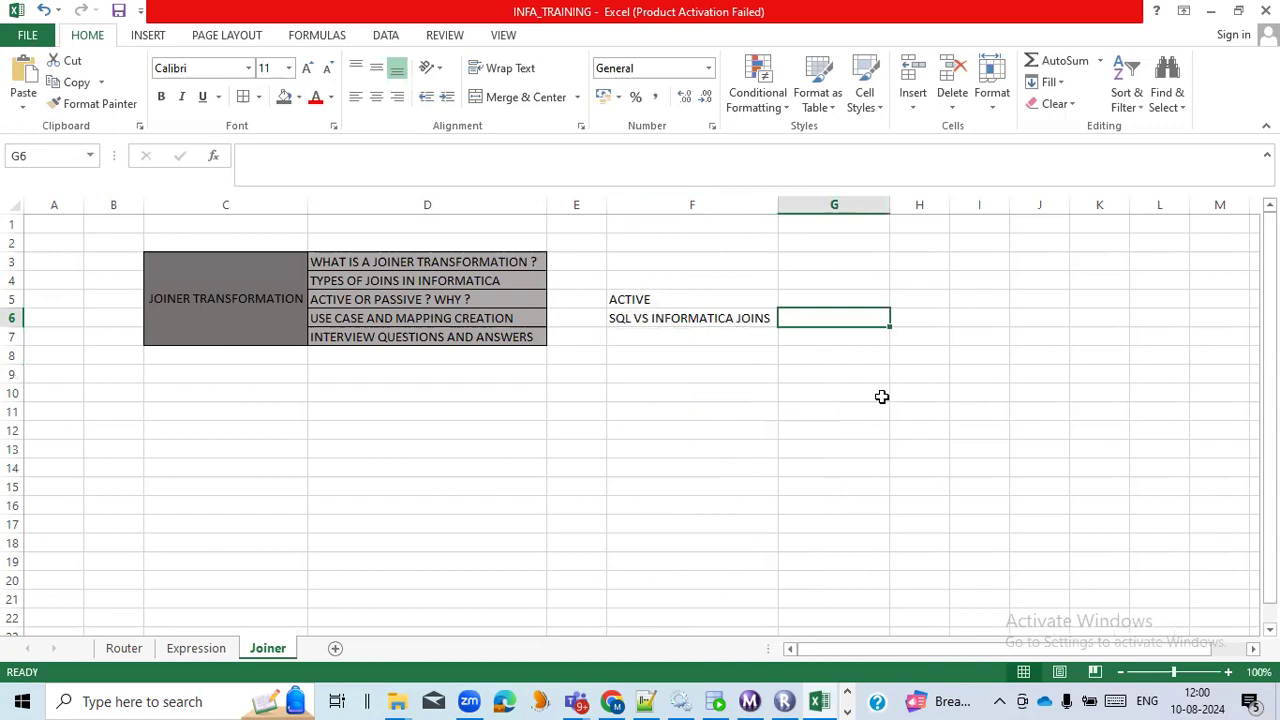
Enter LEFT,RIGHT.INNER in cell G6, beside the SQL VS INFORMATICA JOINS note.
text(LEFT,RI)
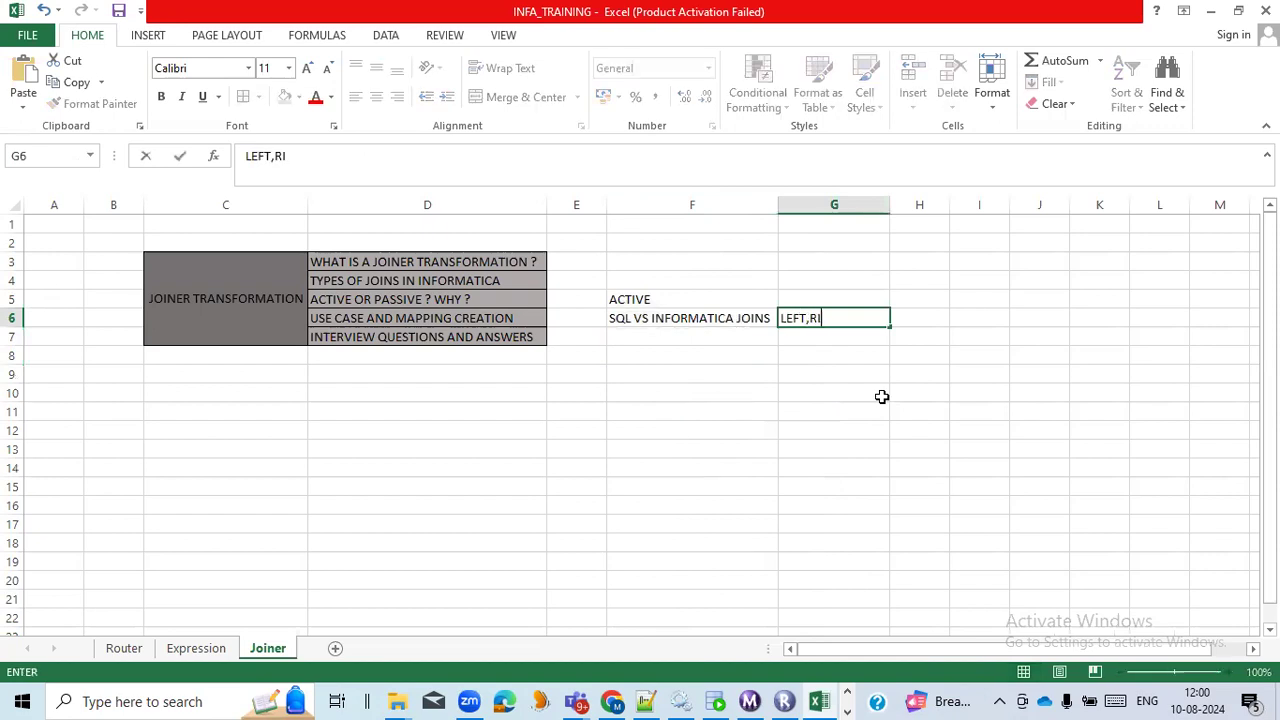
text(GHT.INNER)
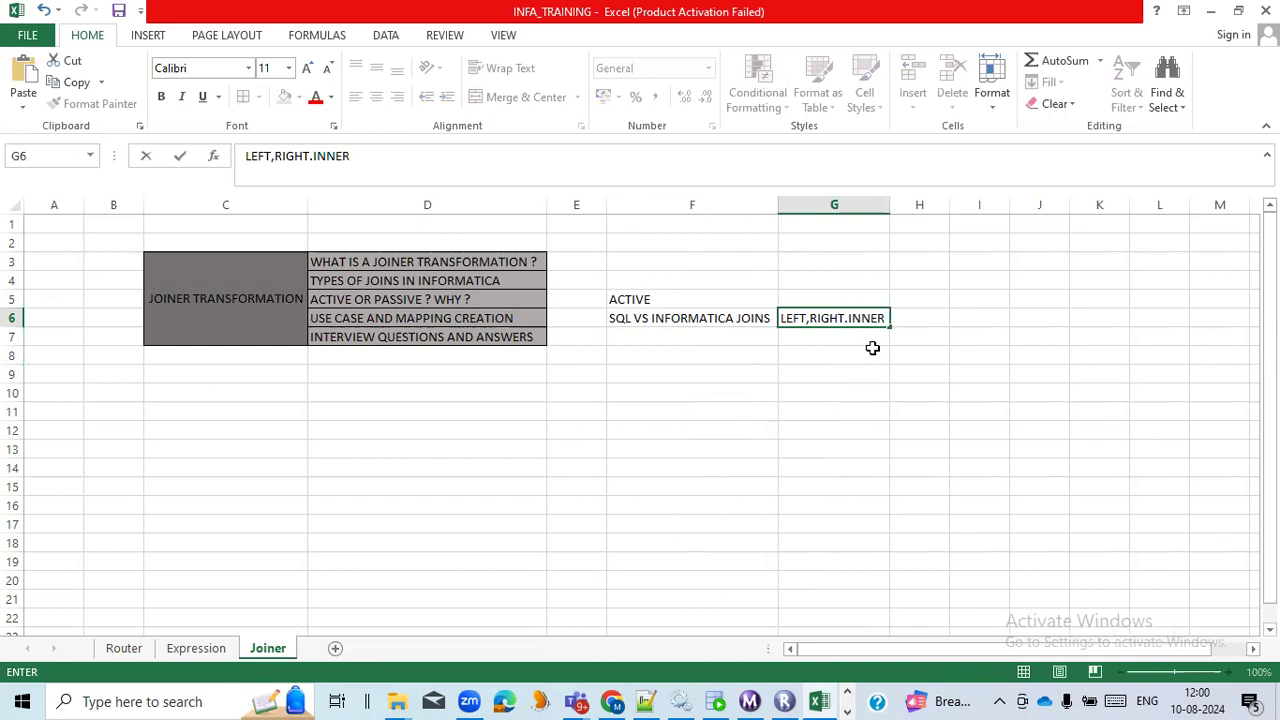
Add the headings SQL in cell G5 and INFA in cell H5 above the join comparison row.
click(866, 296)
text(SQL)
click(922, 298)
text(INFA)
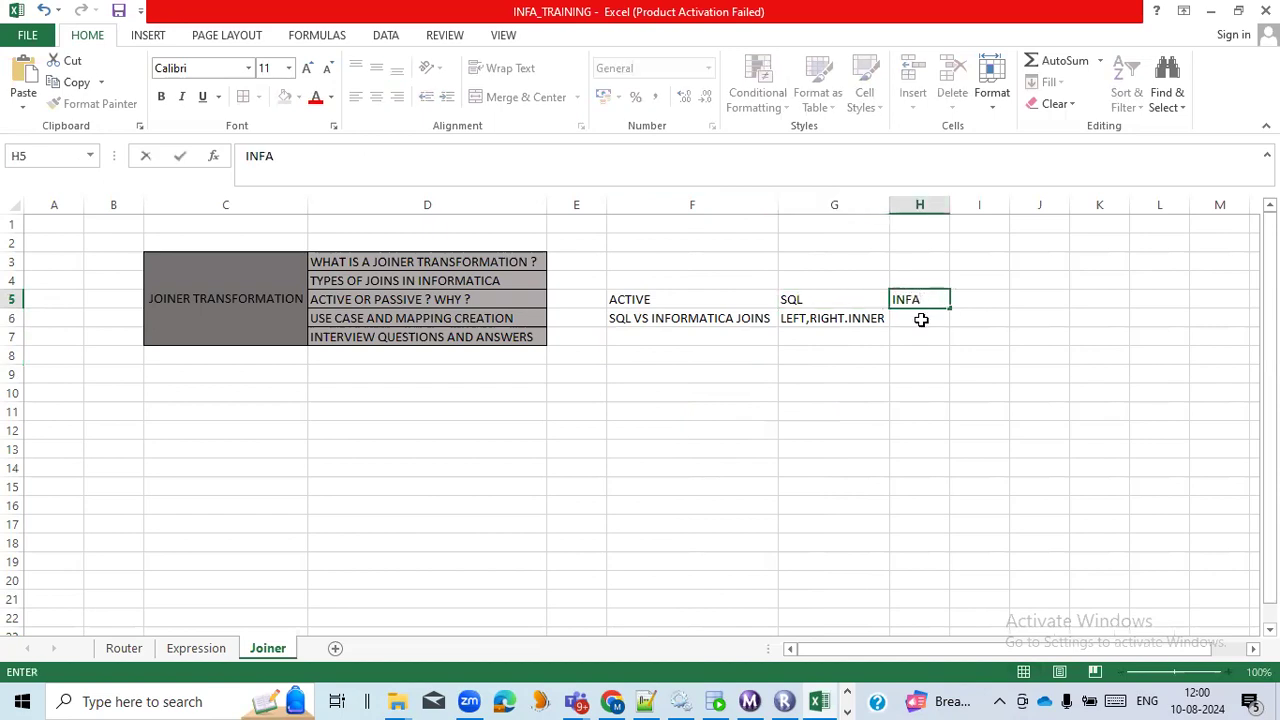
Enter the Informatica join types NORMAL.MASTER,DETAIL,FULL in cell H6 under the INFA heading.
click(920, 317)
text(NORMA)
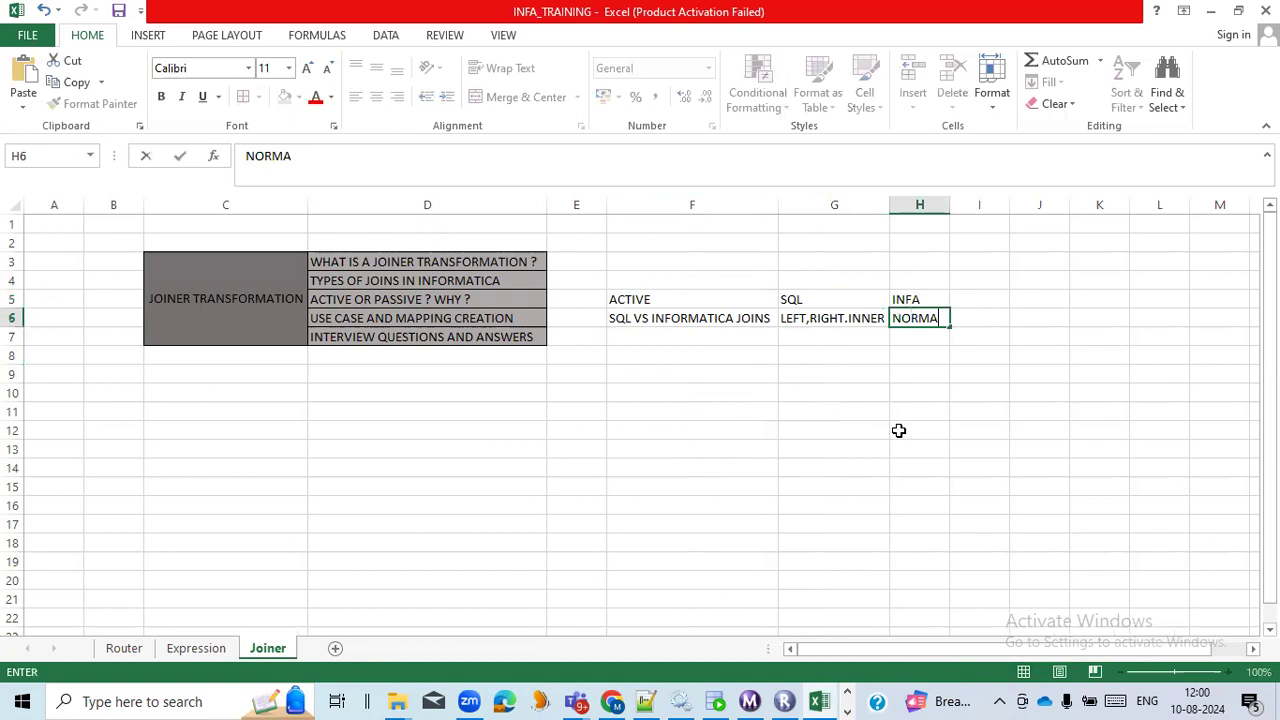
text(L.MASTER,DETA)
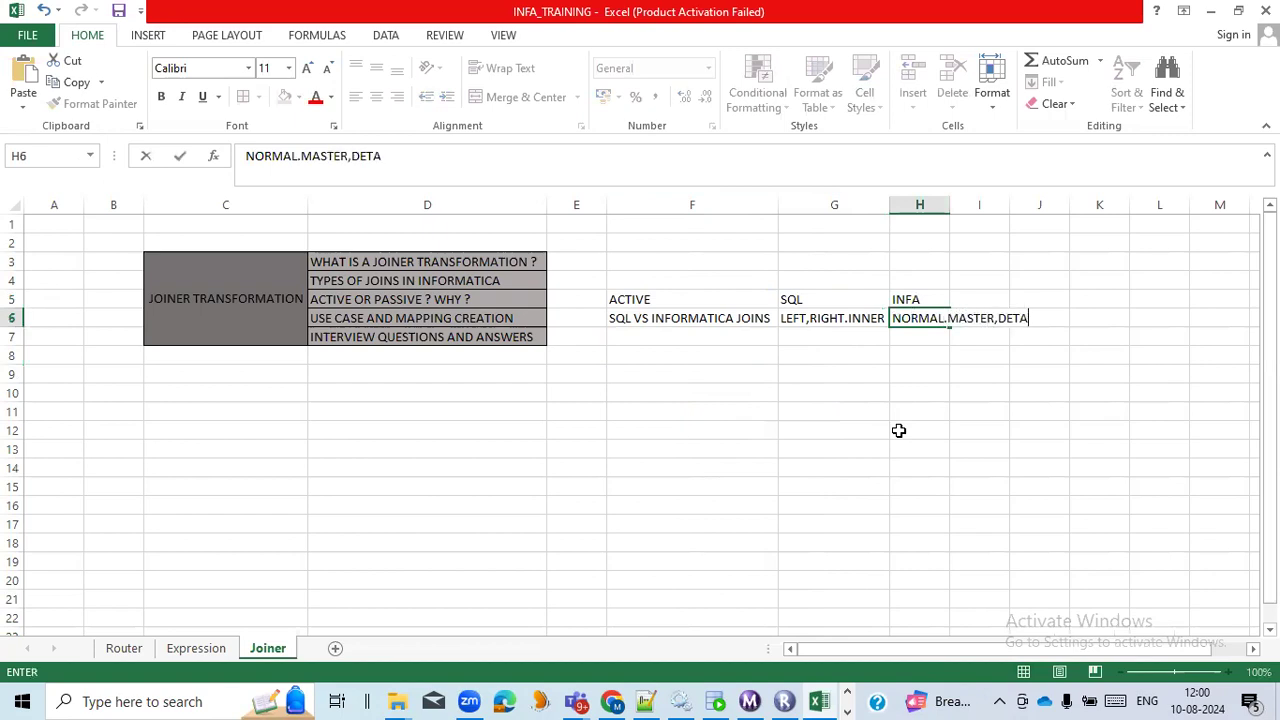
text(IL,FULL)
click(899, 430)
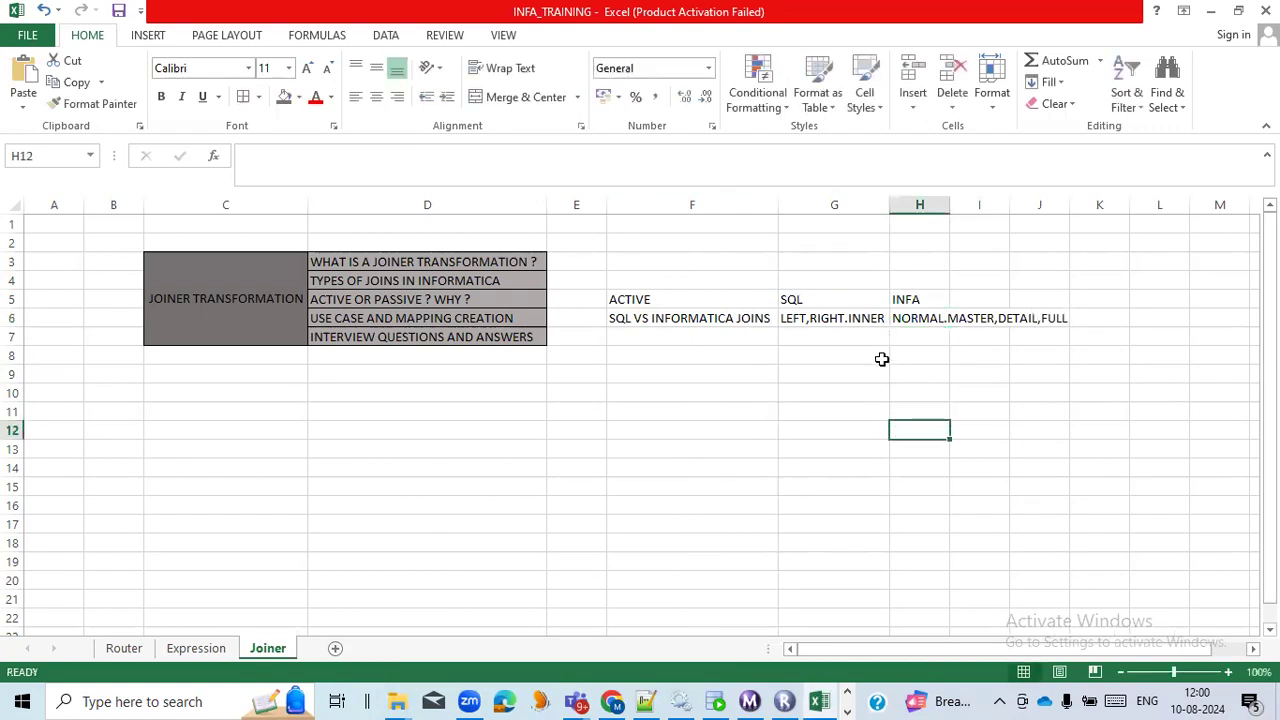
Correct the SQL join list in cell G6 to read LEFT,RIGHT,INNER,FULL.
click(881, 317)
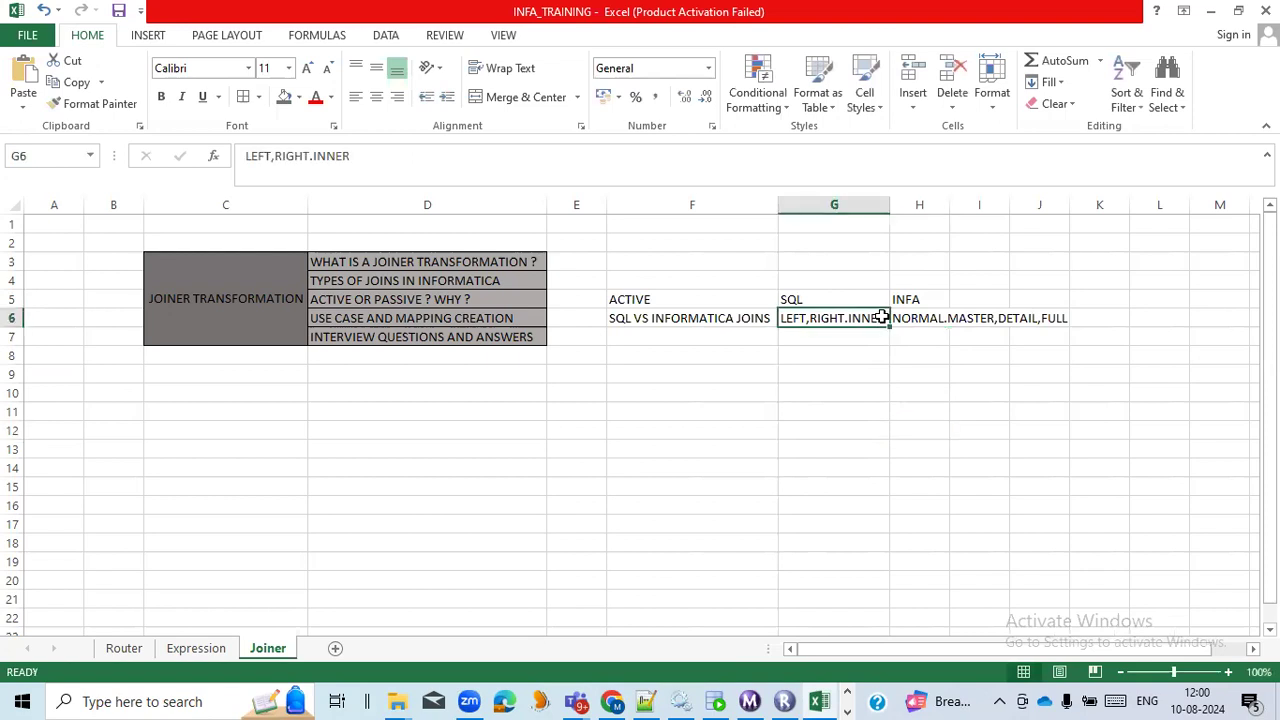
double_click(849, 317)
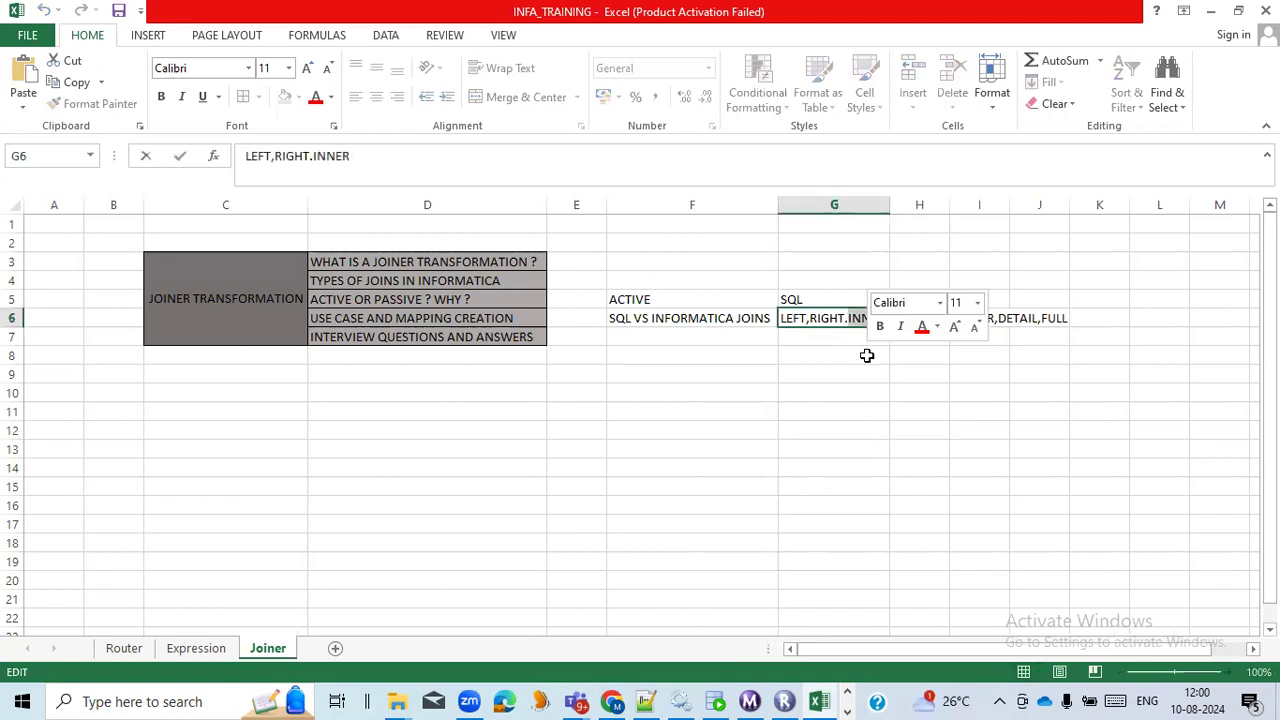
click(856, 381)
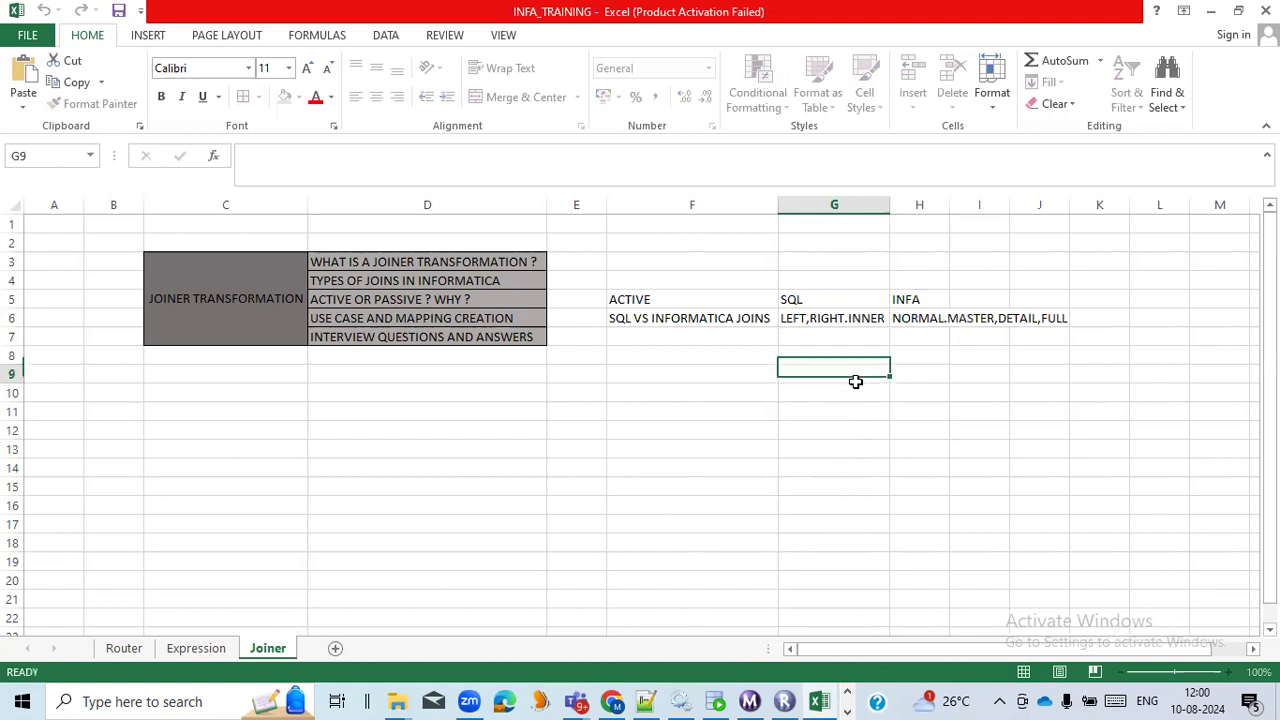
double_click(848, 319)
key(BackSpace)
text(,)
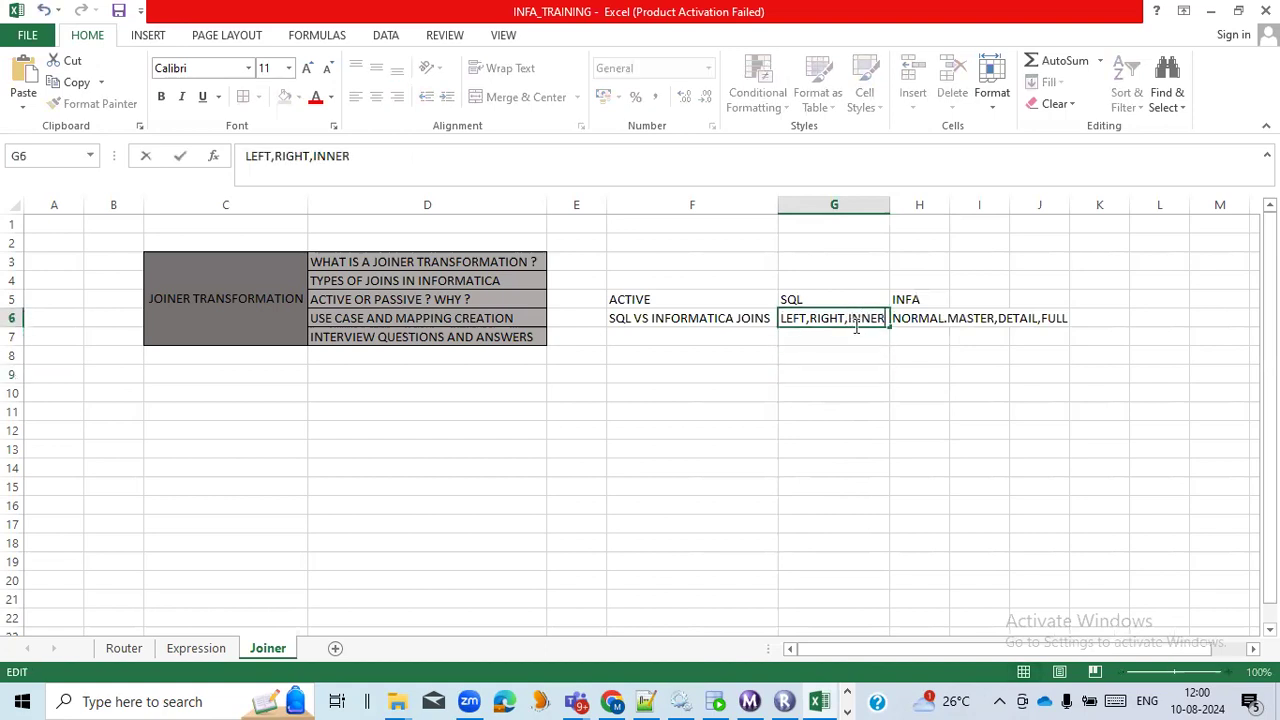
text(FULL)
click(878, 391)
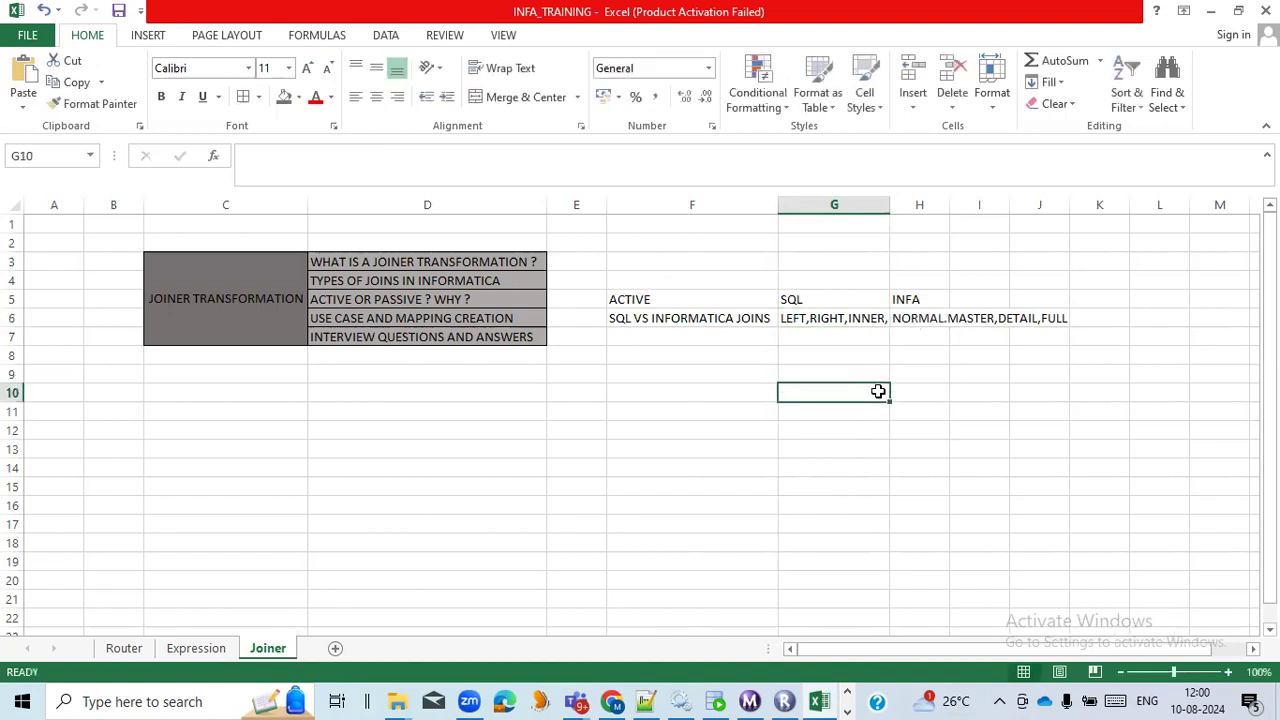
Auto-fit the widths of columns G and H to their join lists.
double_click(890, 212)
drag(981, 200, 980, 195)
double_click(981, 195)
Enter MASTER OUTER JOIN in cell F7, below the SQL VS INFORMATICA JOINS note.
click(718, 345)
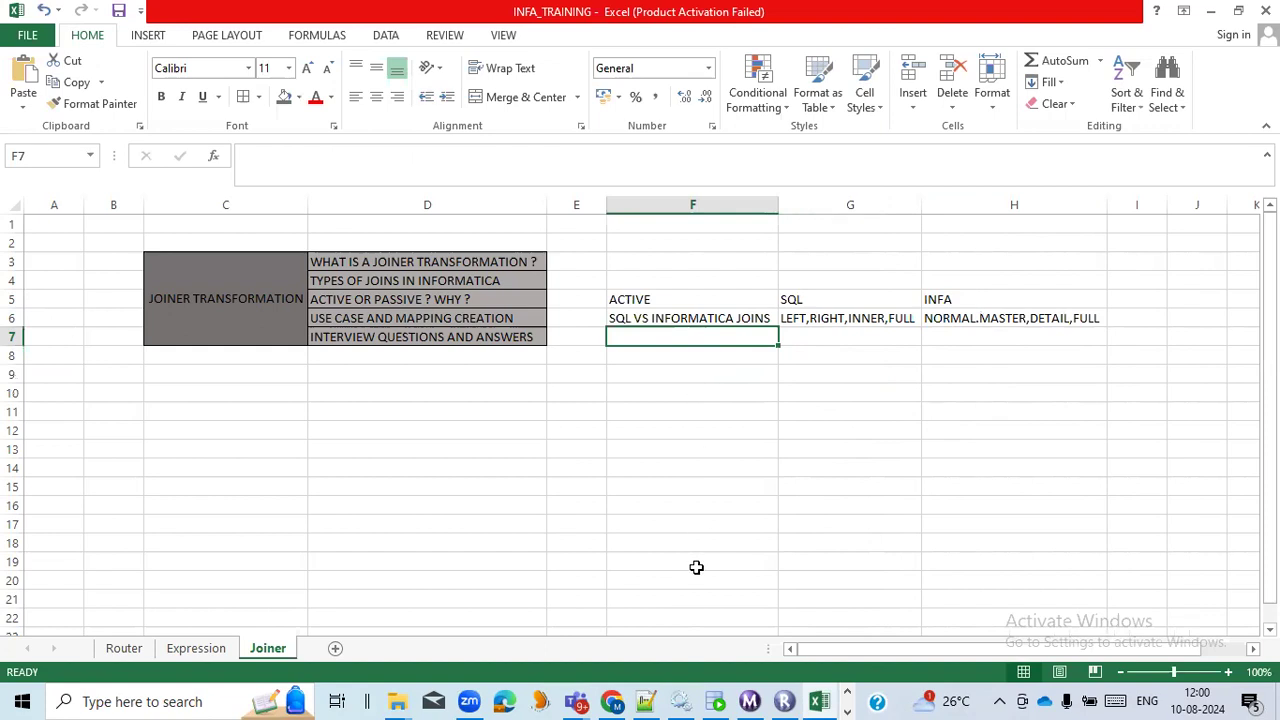
text(MASTER)
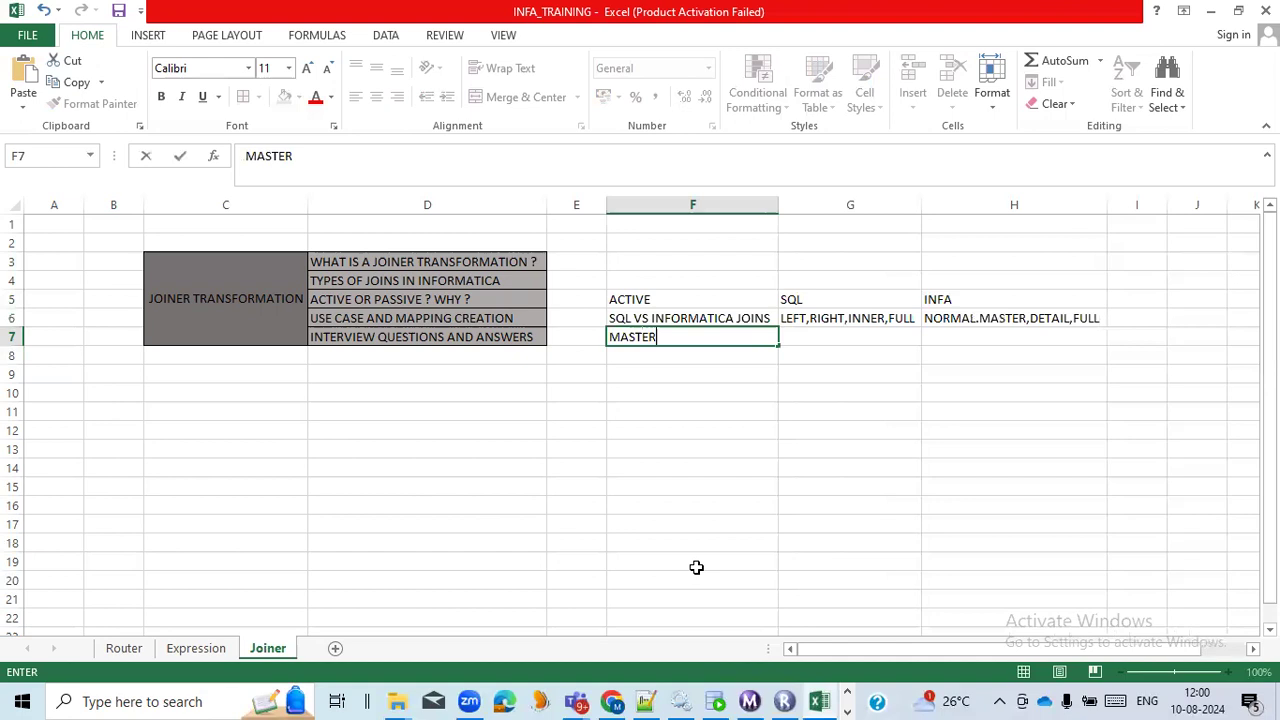
text( OUTER JOIN)
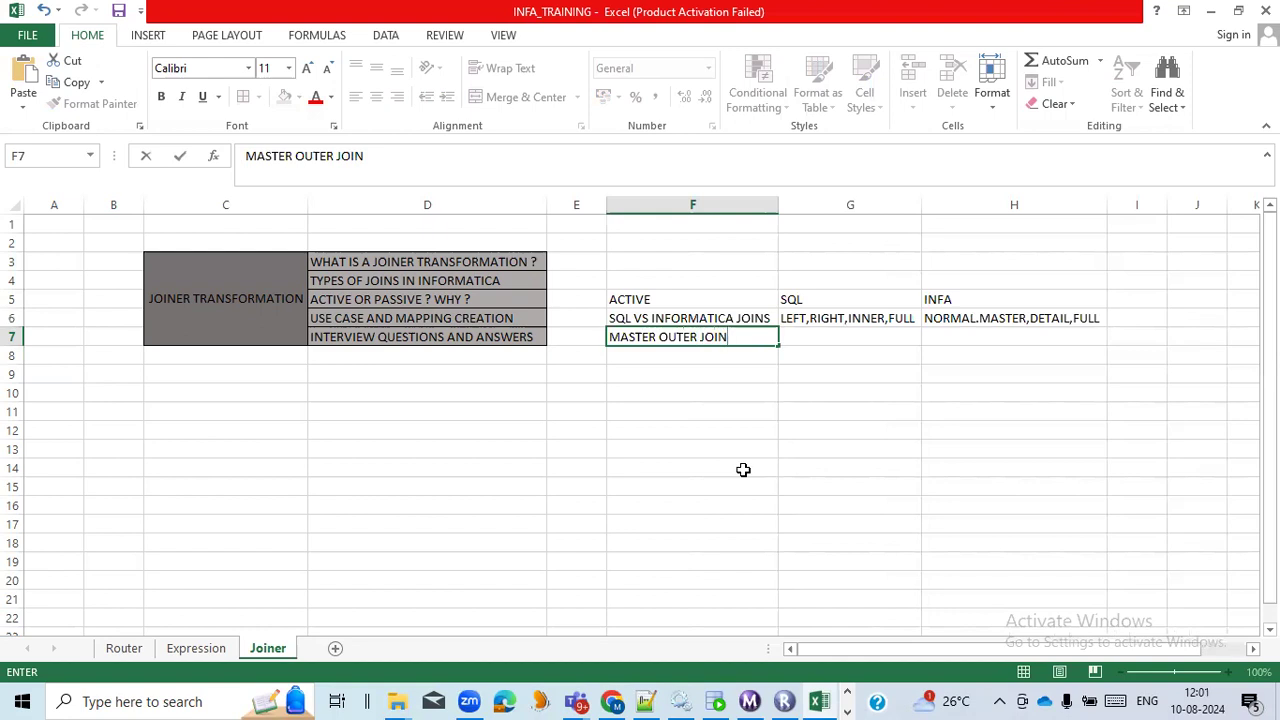
Enter DETAIL OUTER in cell F8, below the master outer join label.
click(732, 356)
text(DEA)
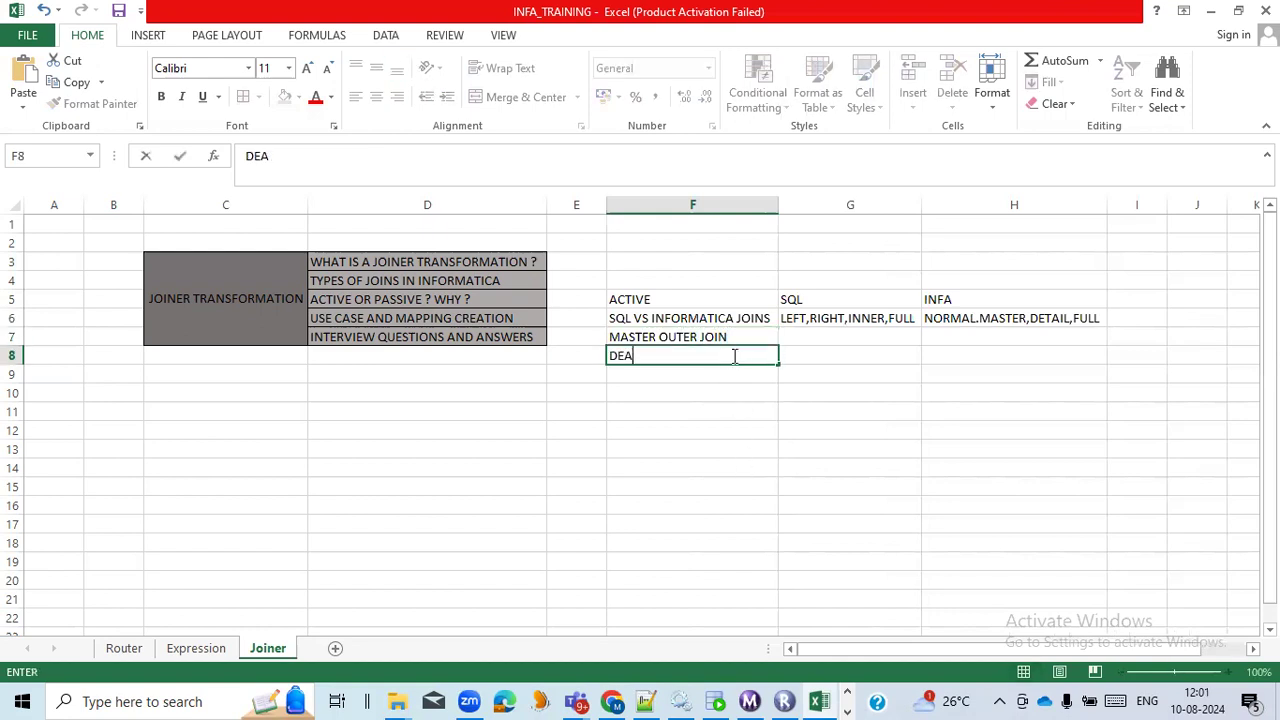
text(TI)
key(BackSpace)
key(BackSpace)
key(BackSpace)
text(TAIL OUE)
key(BackSpace)
text(TER)
Enter ALL ROWS FROM DETAIL SOURCE AND ONLY MATCHING FROM MASTER in cell G7 and auto-fit column G.
click(793, 331)
text(ALL ROW)
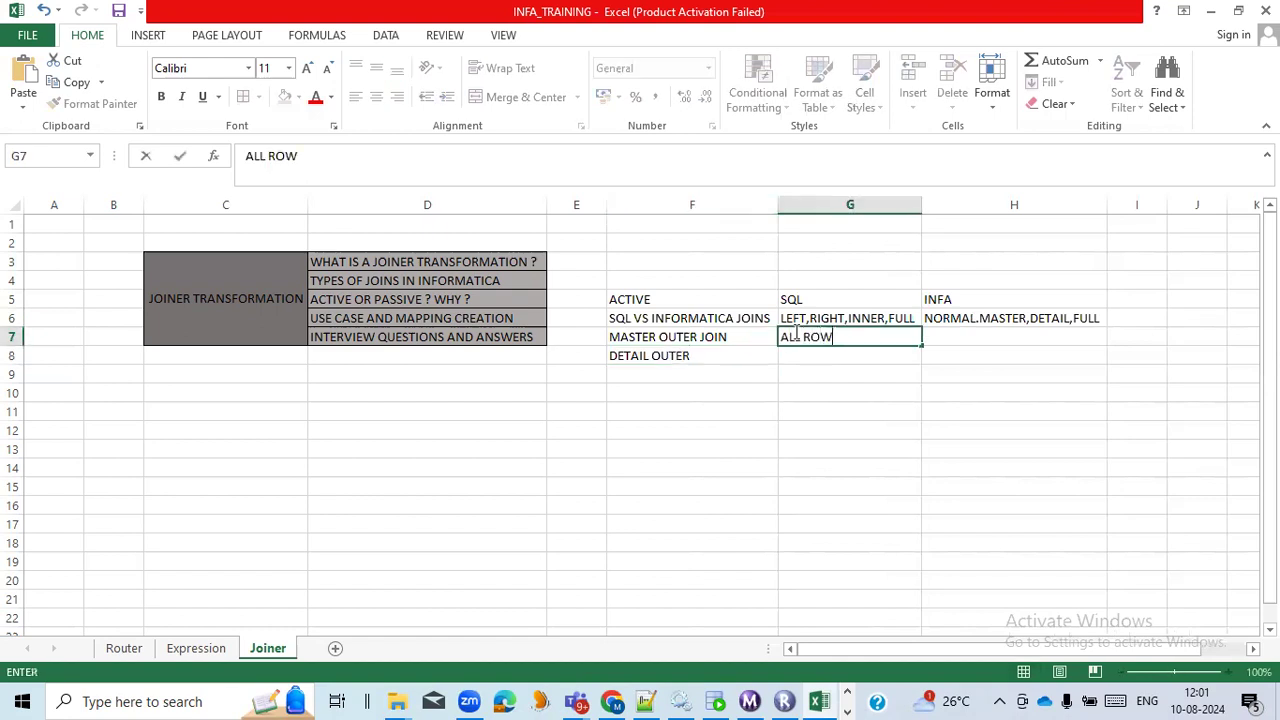
text(S FROM DE)
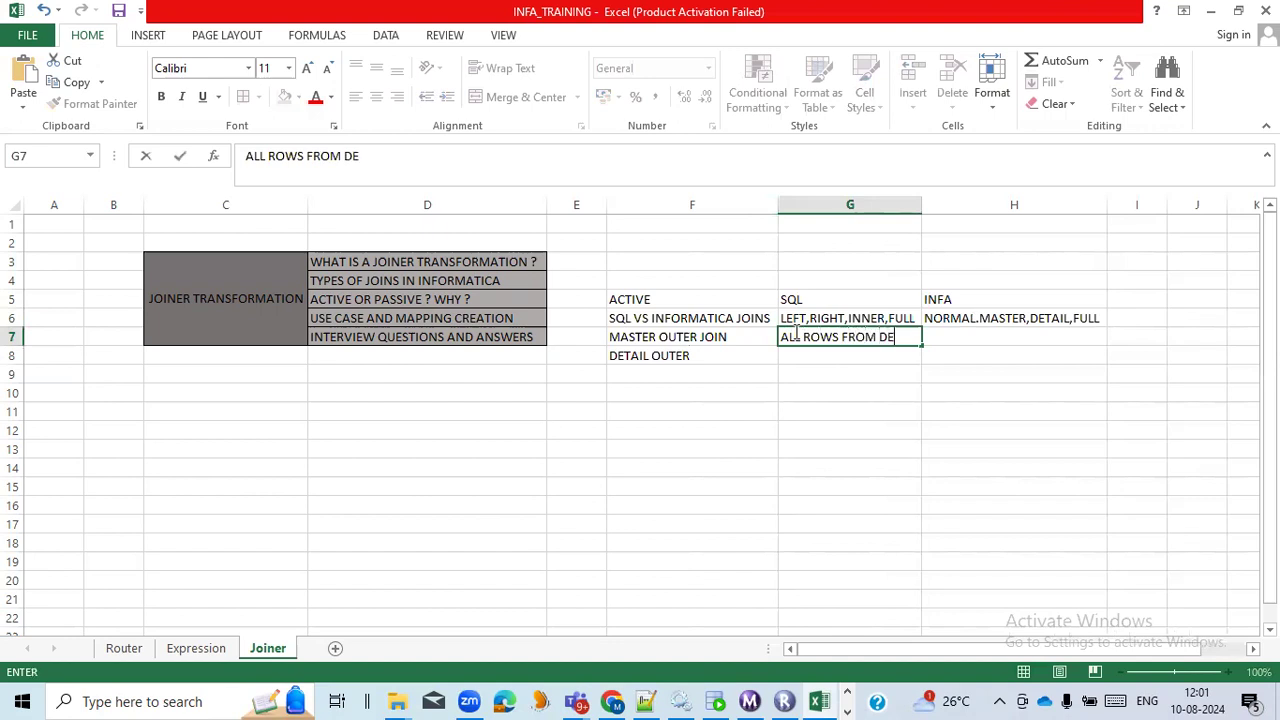
text(TAIL SOURCE A)
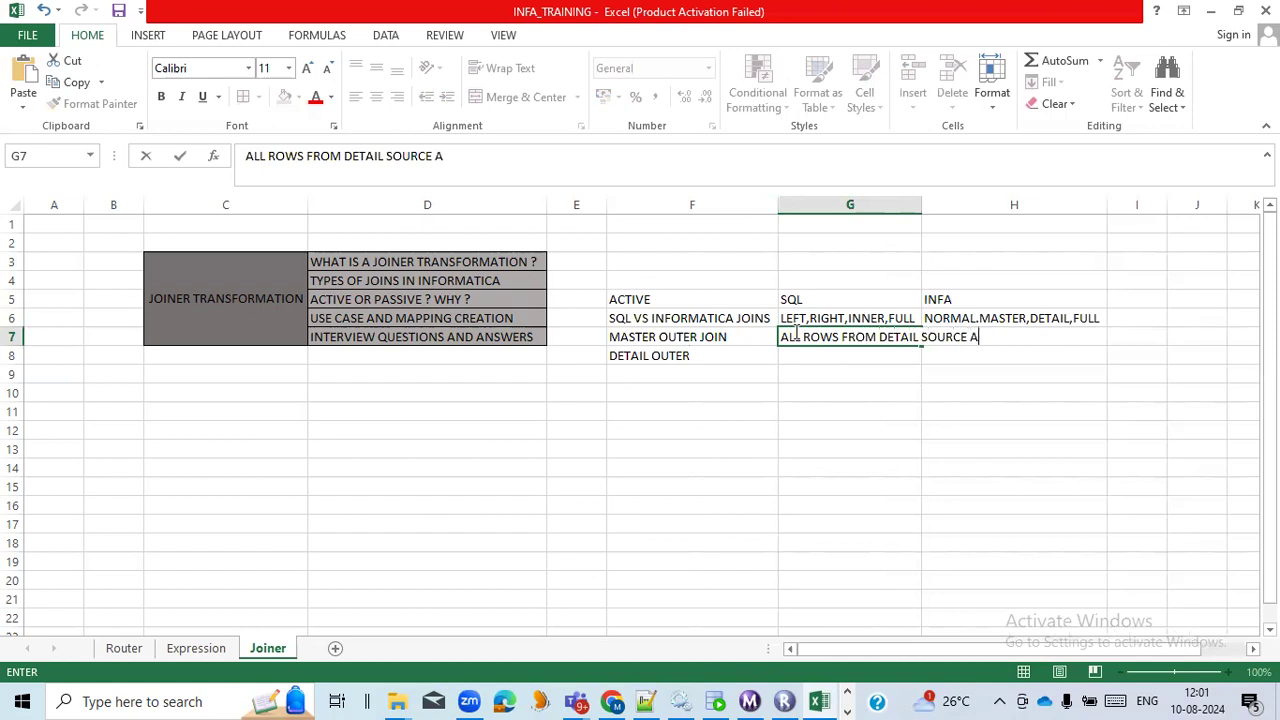
text(ND ONLY MA)
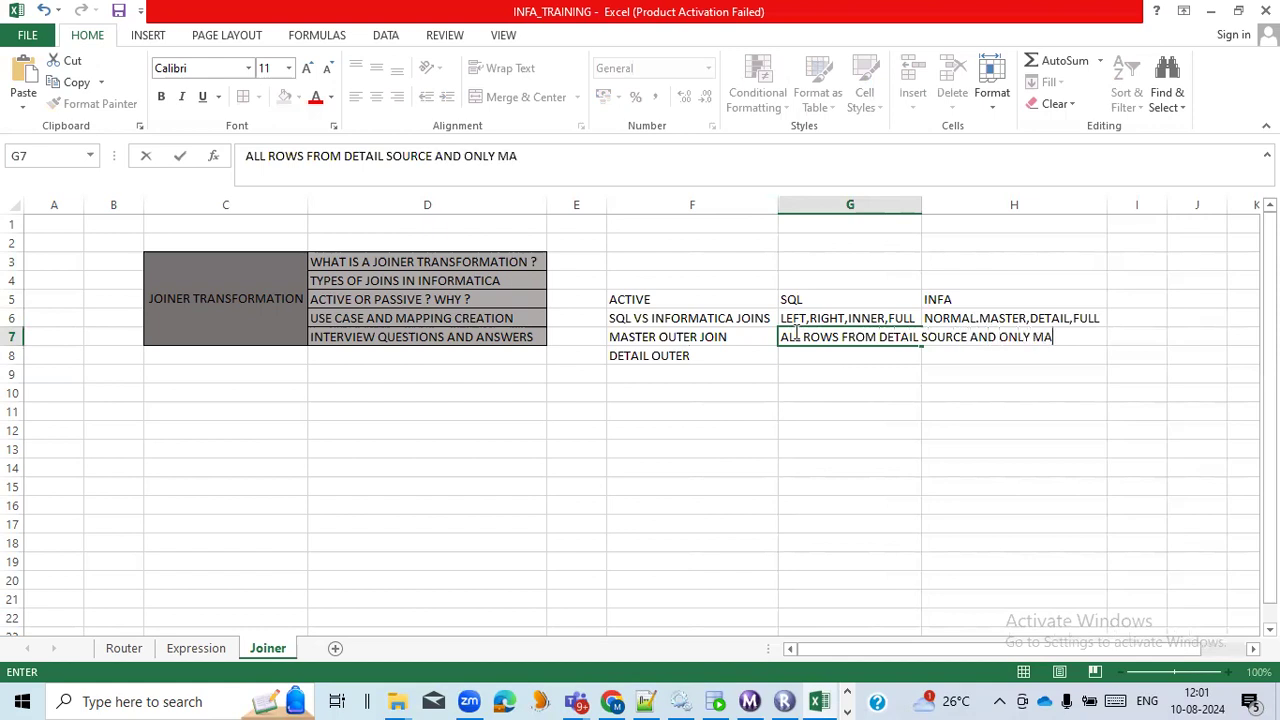
text(TCHING FROM MASTER)
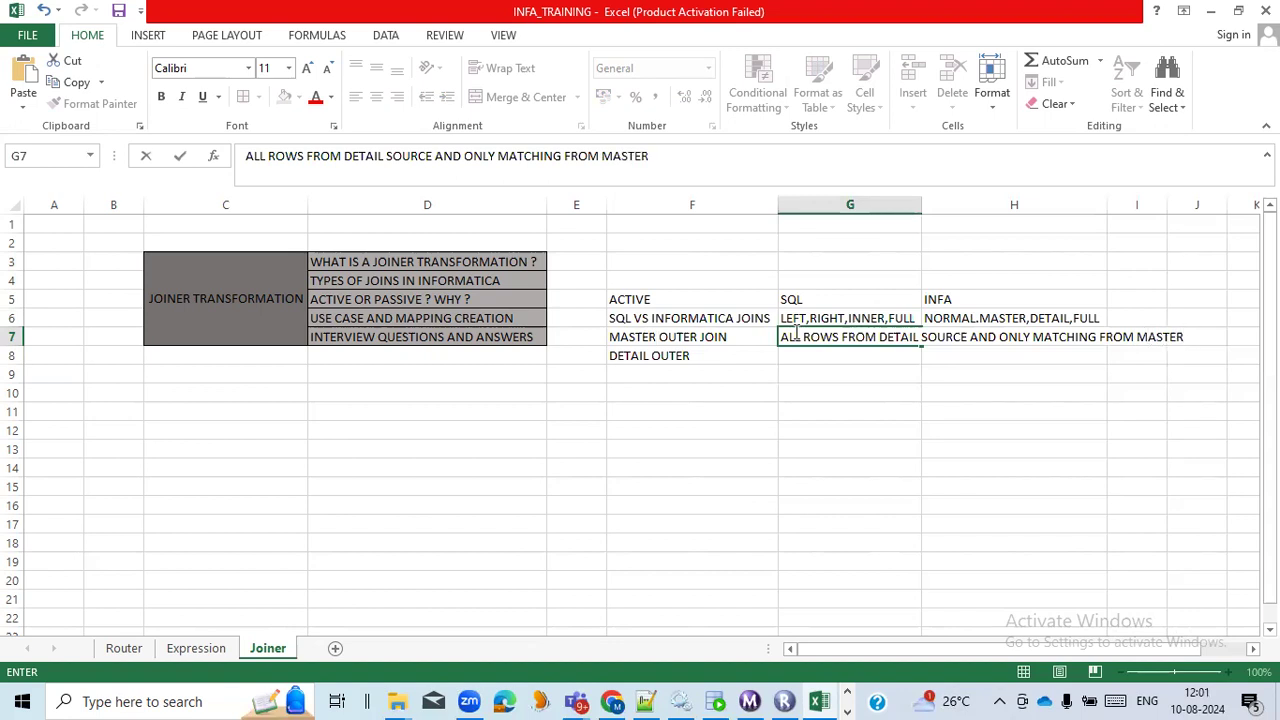
click(894, 258)
drag(923, 205, 924, 201)
double_click(923, 203)
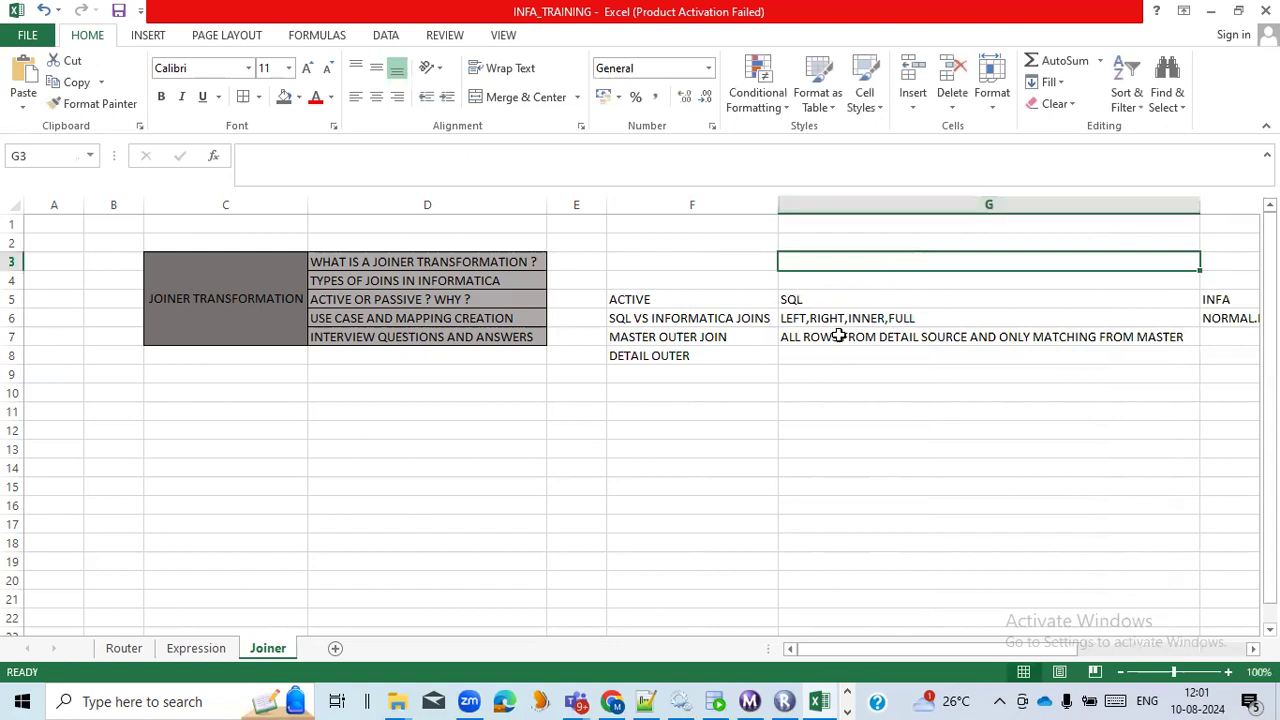
Enter ALL ROWSFROM MASTER SOURCE AND ONLY MATCHING FROM THE DETAIL in cell G8 and widen column G to fit it.
click(829, 358)
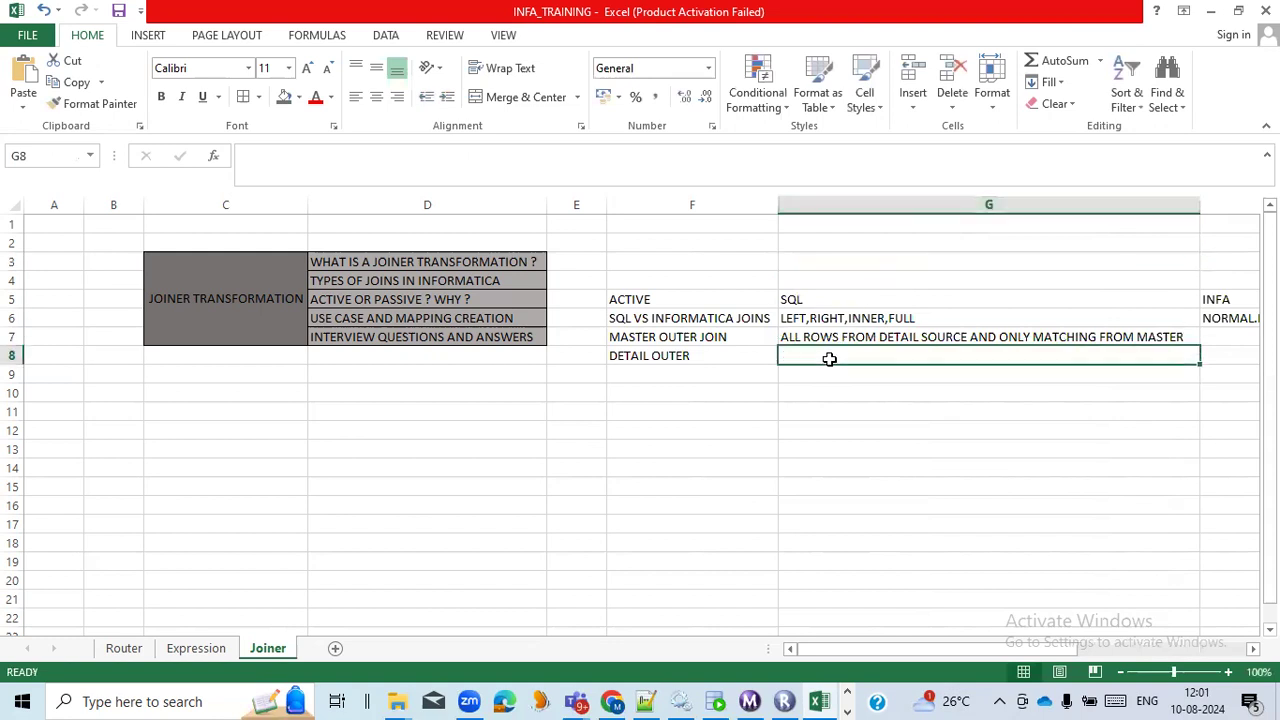
text(ALL ROWS)
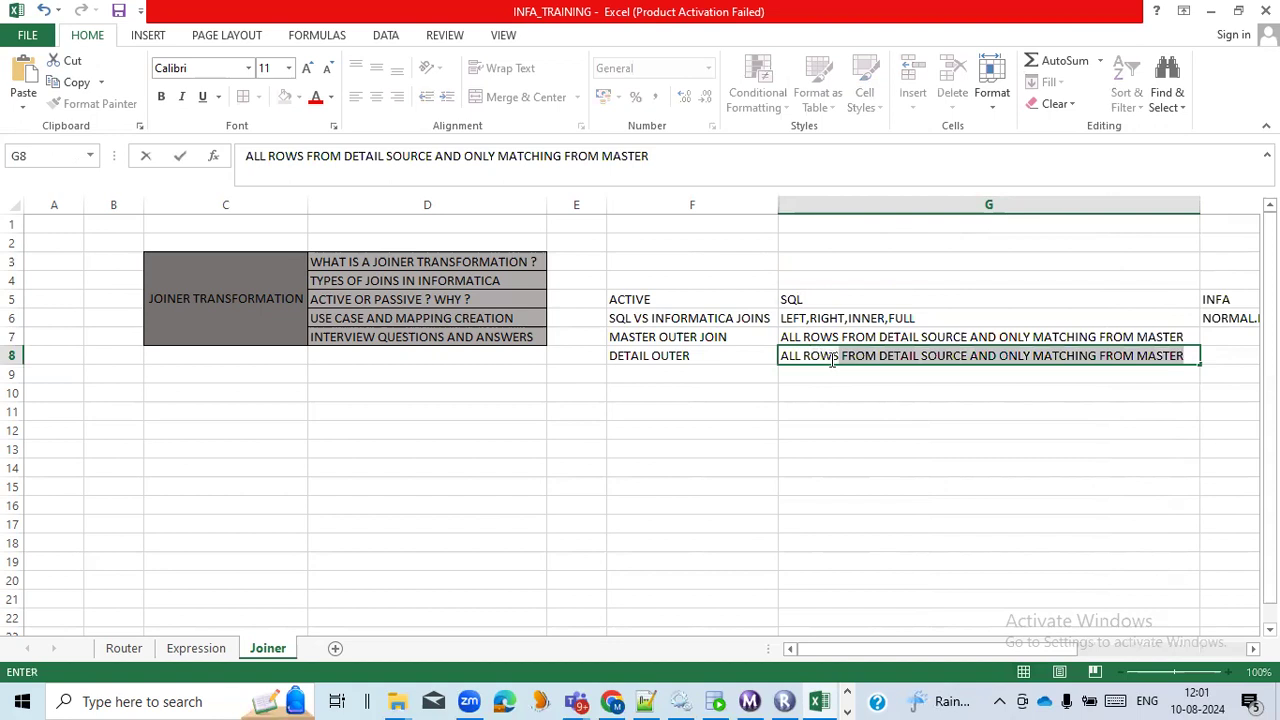
key(BackSpace)
text(FROM MASTER SOURCE)
text(A)
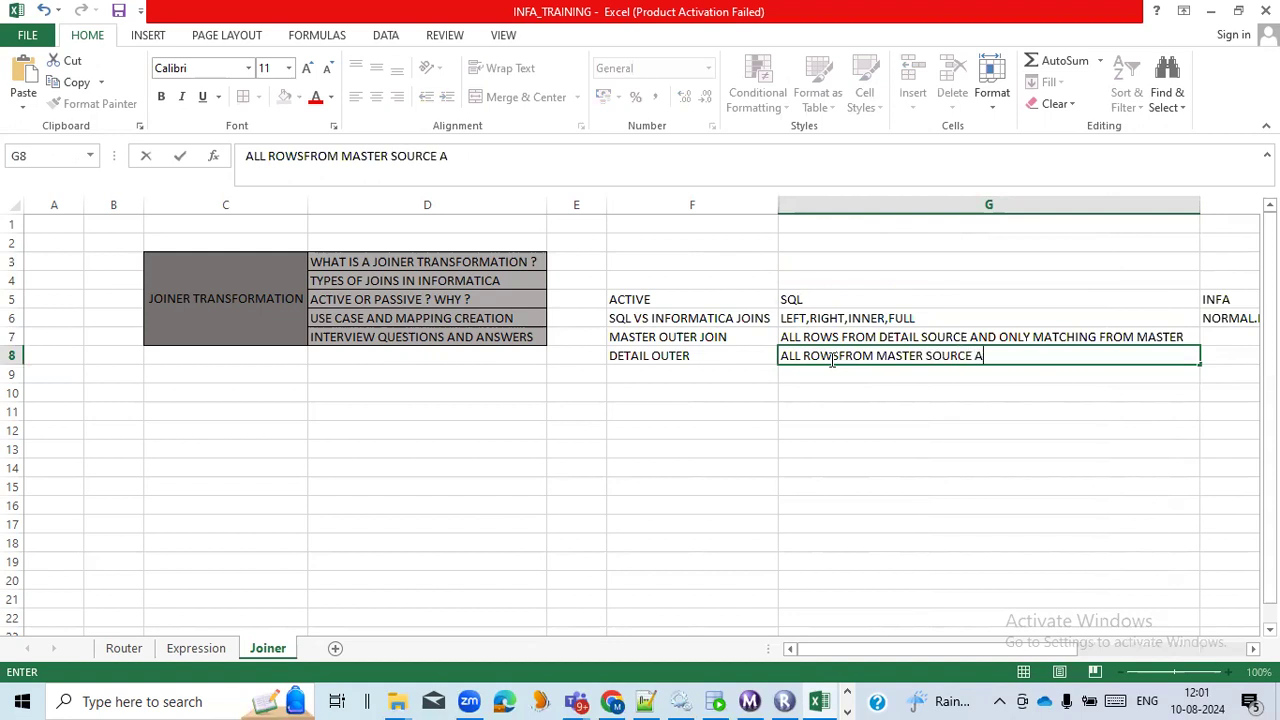
text(ND ONLY )
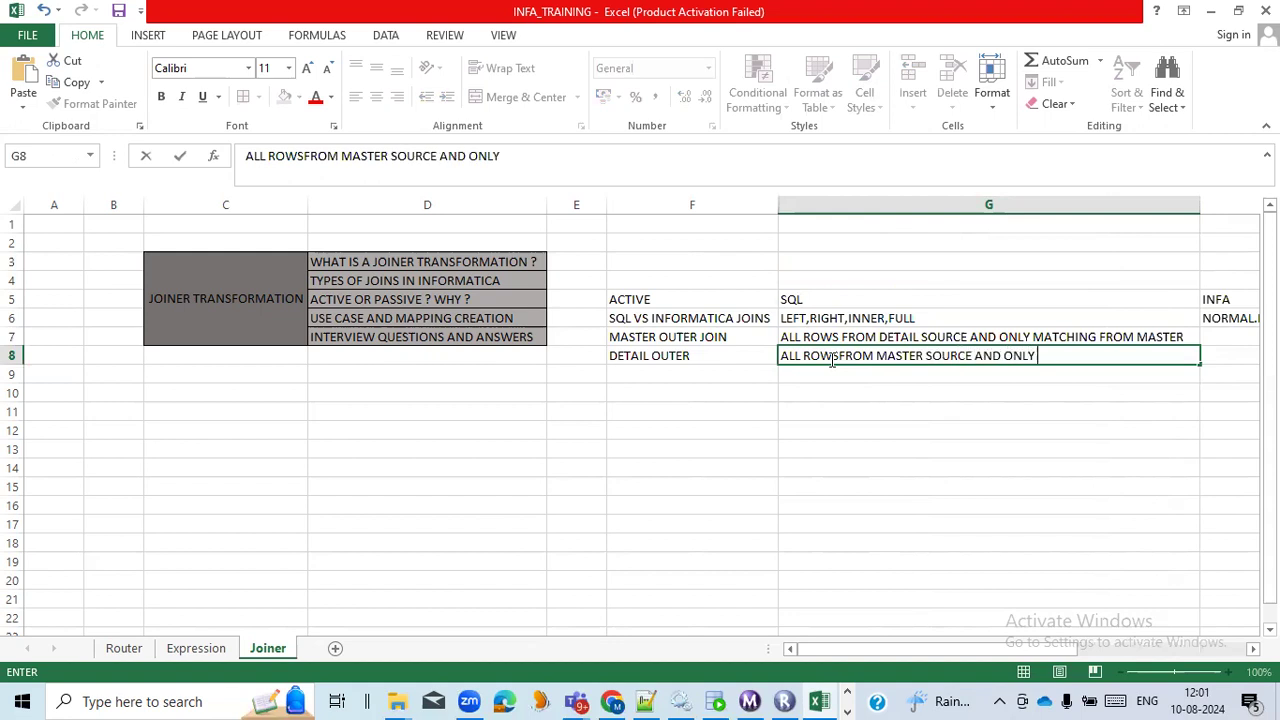
text(MATCHING F)
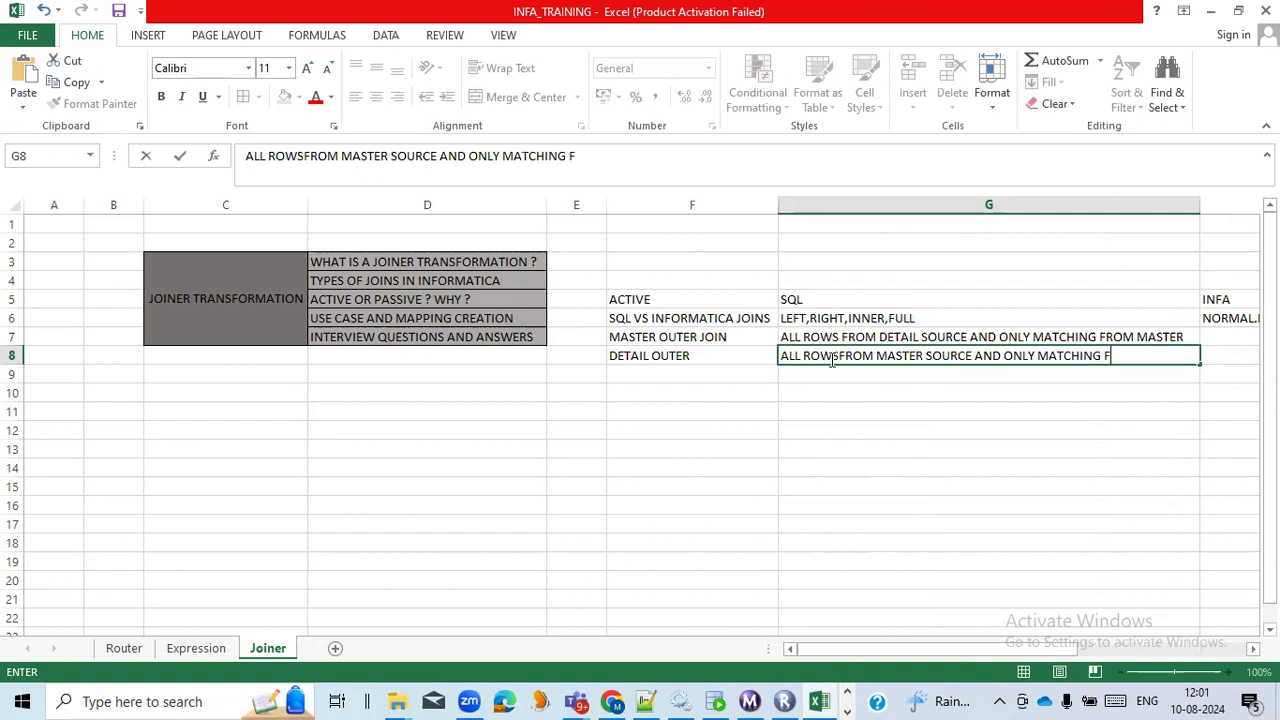
text(ROM THE DETAIL)
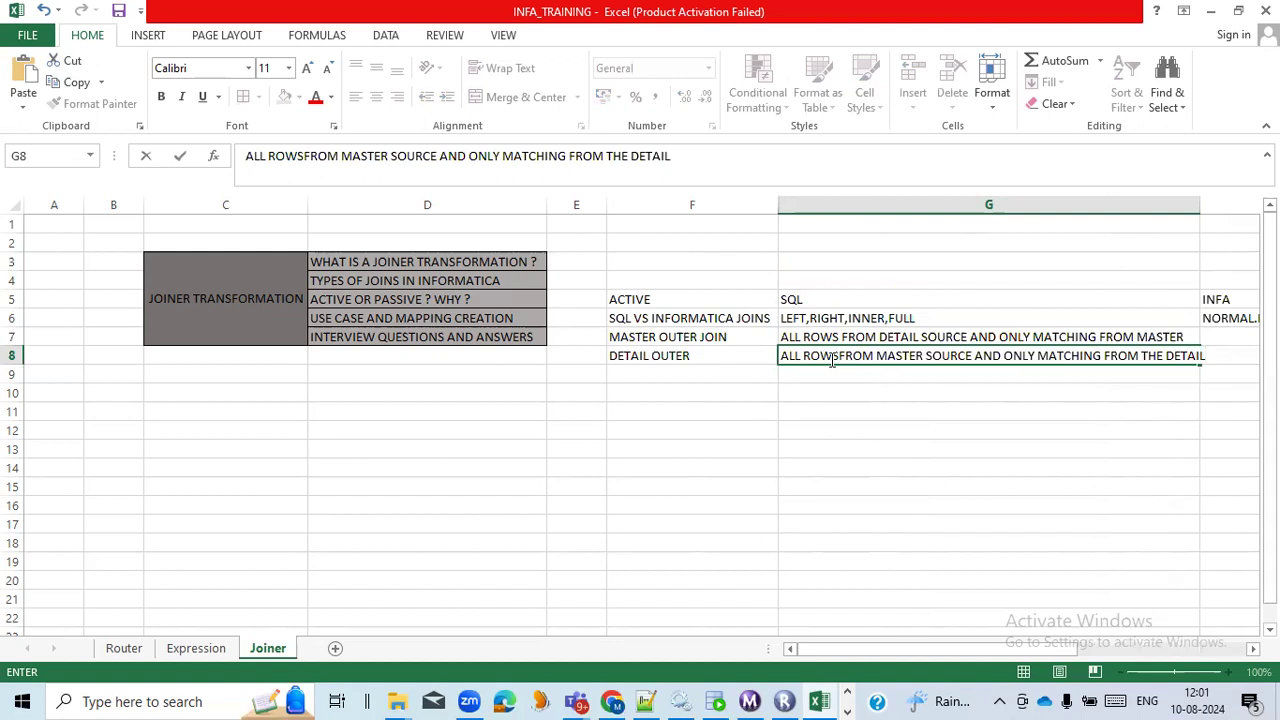
click(797, 431)
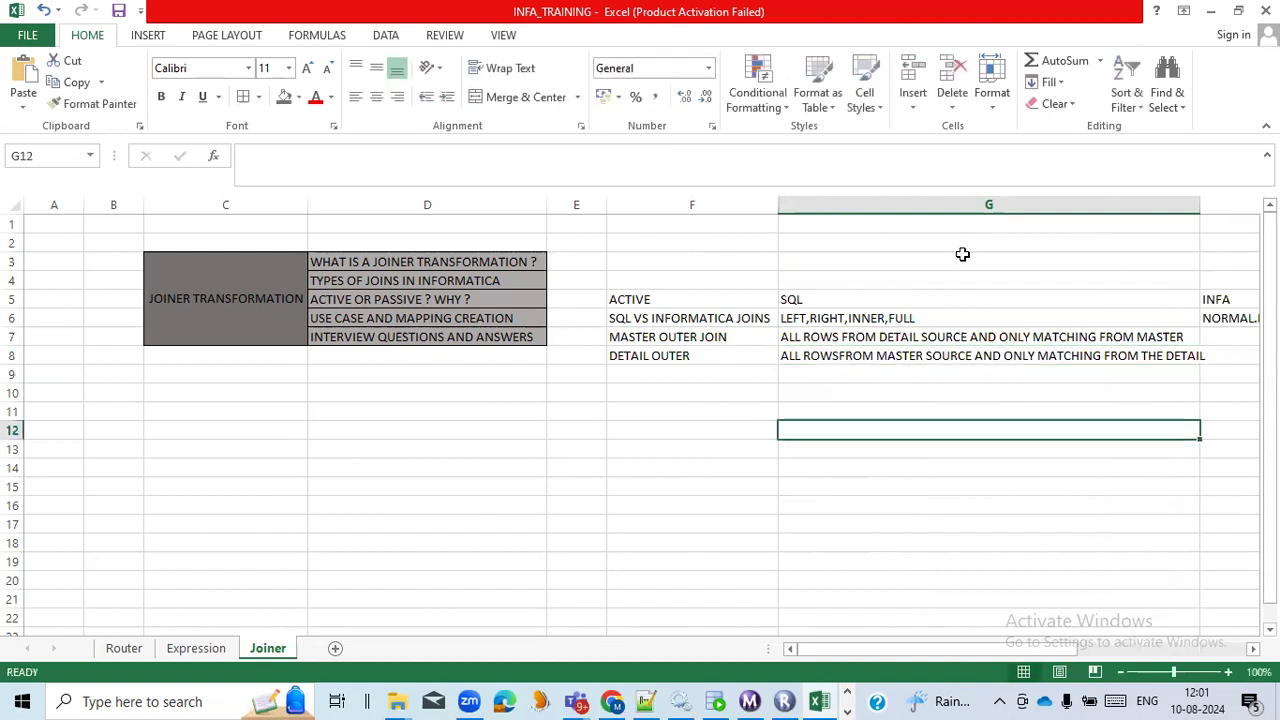
drag(1198, 210, 1220, 210)
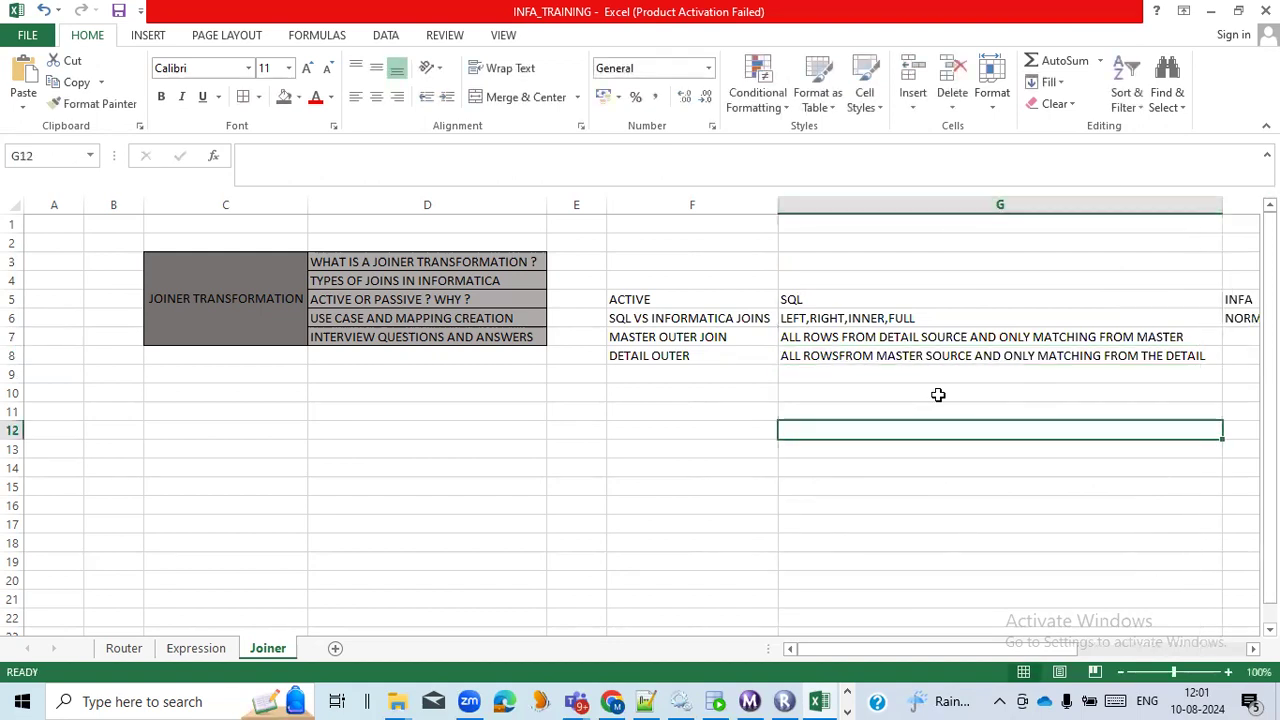
Enter the interview question WHICH ONE TO CHOOSE AS A MASTER in cell F10.
click(737, 368)
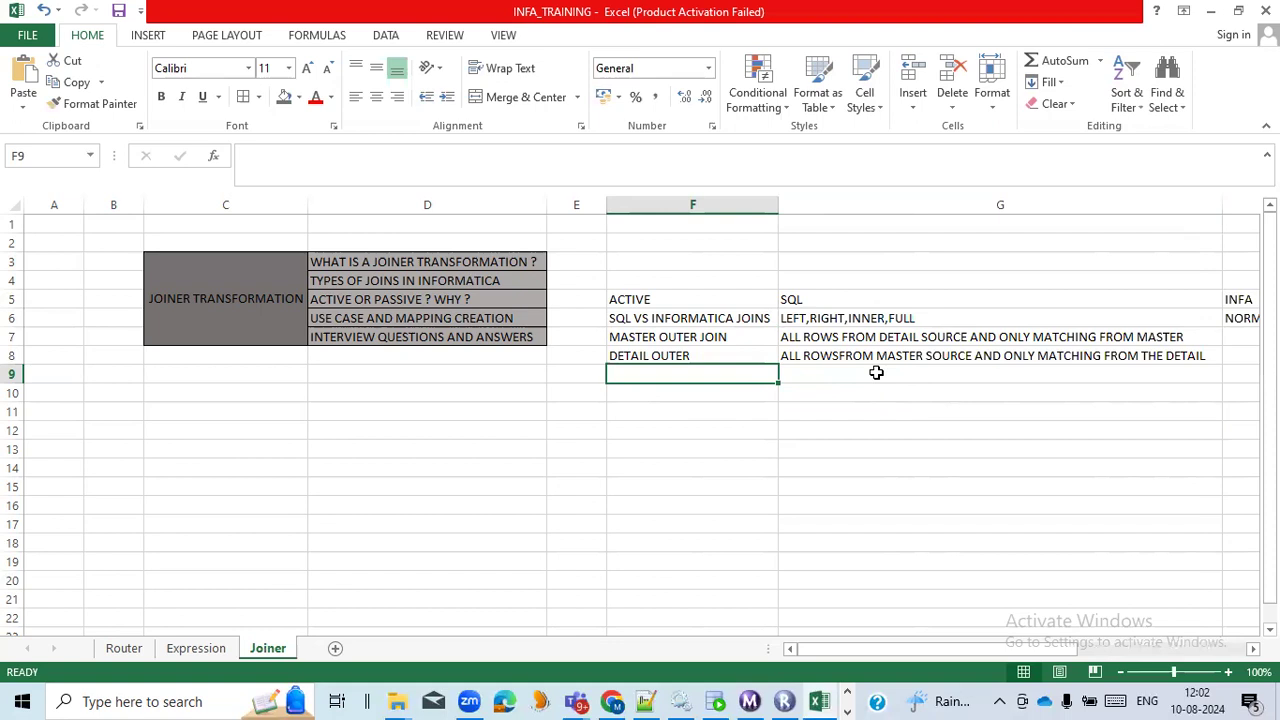
click(758, 396)
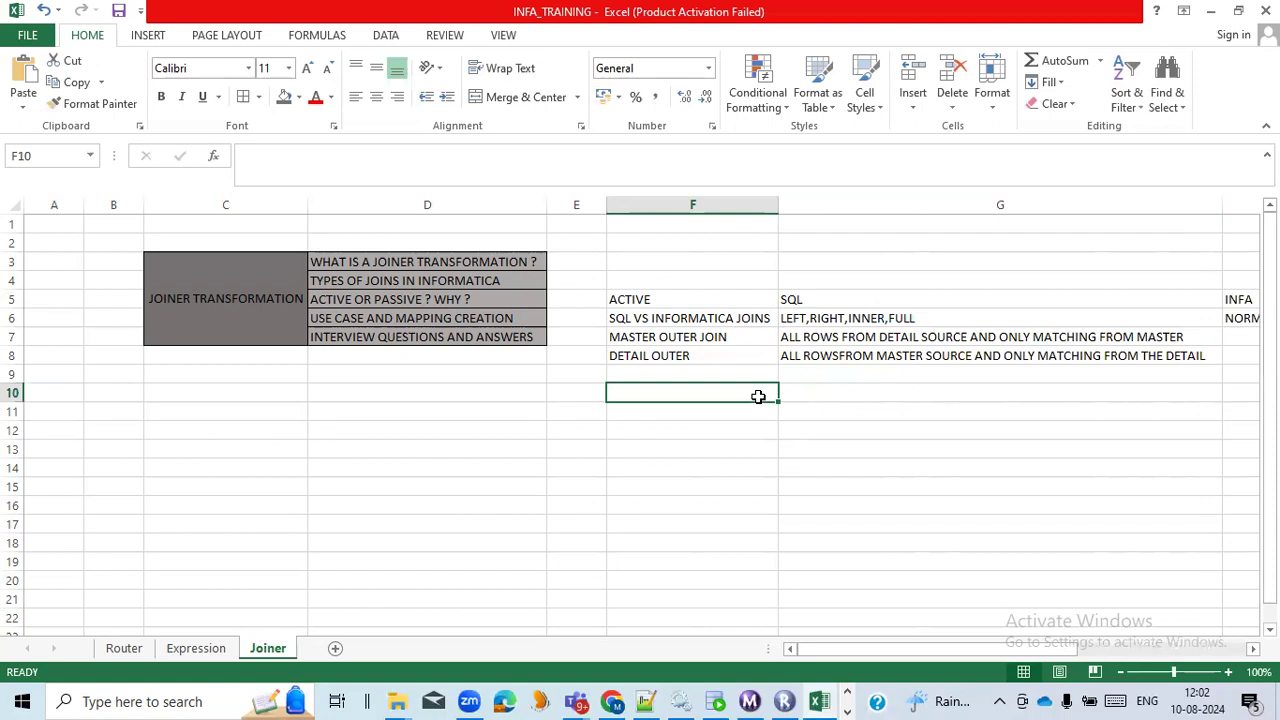
text(WHI)
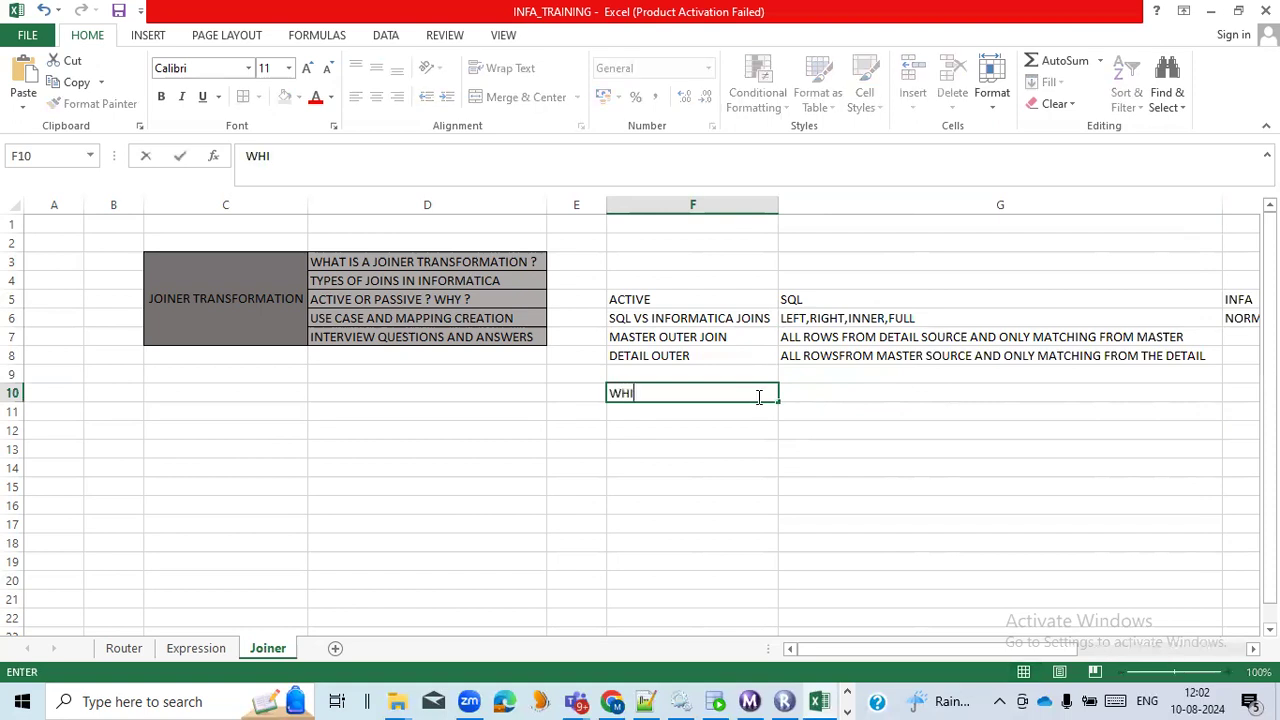
text(CH ONE T)
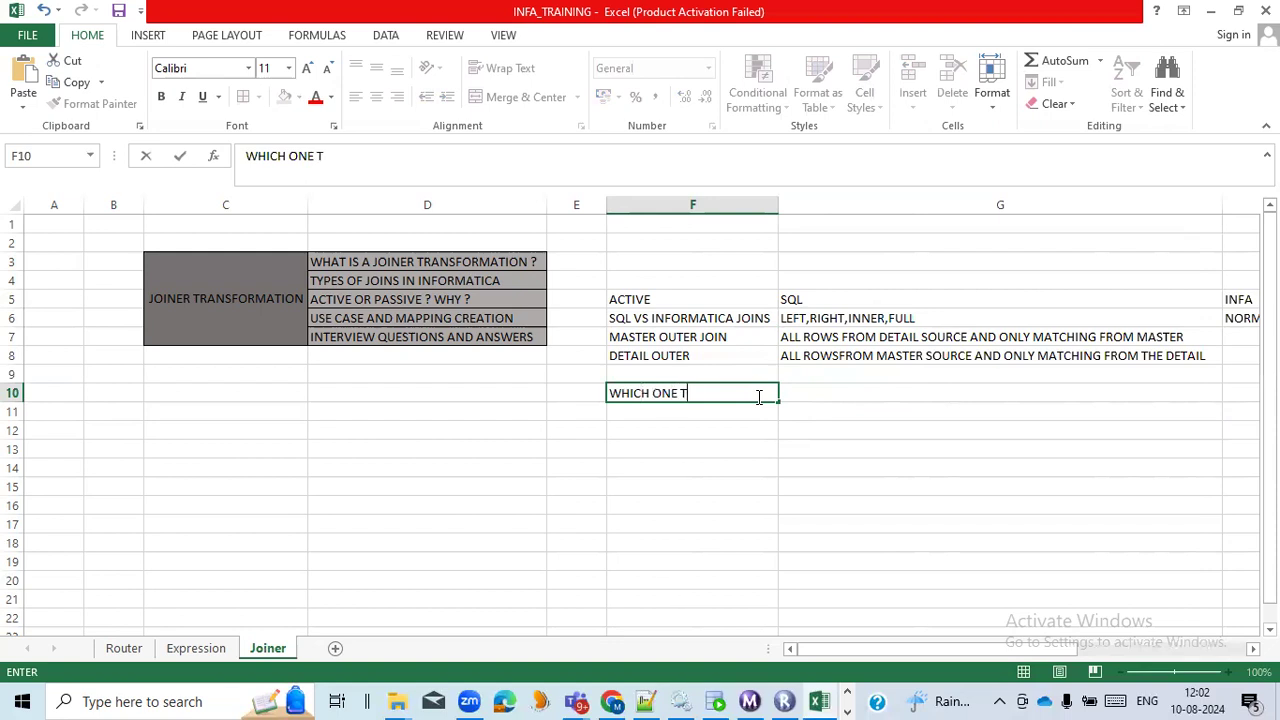
text(O CHOOS)
key(BackSpace)
text(SE AS A)
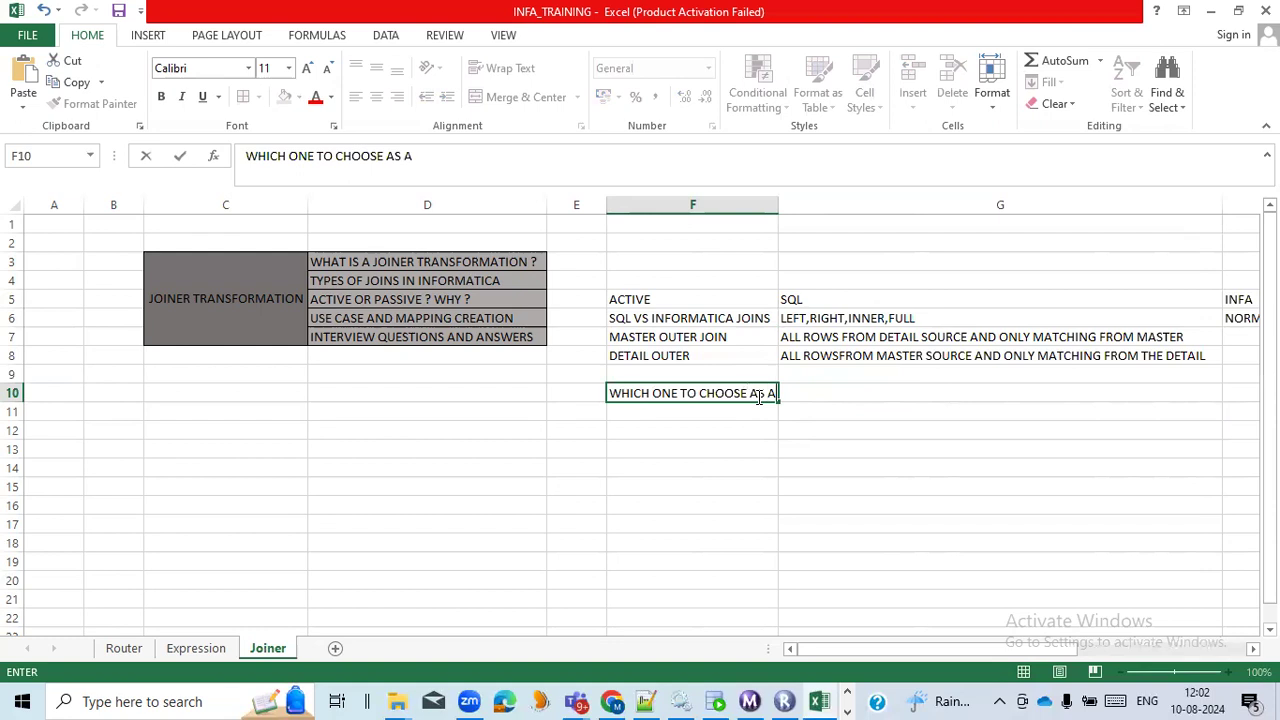
text( MASTER)
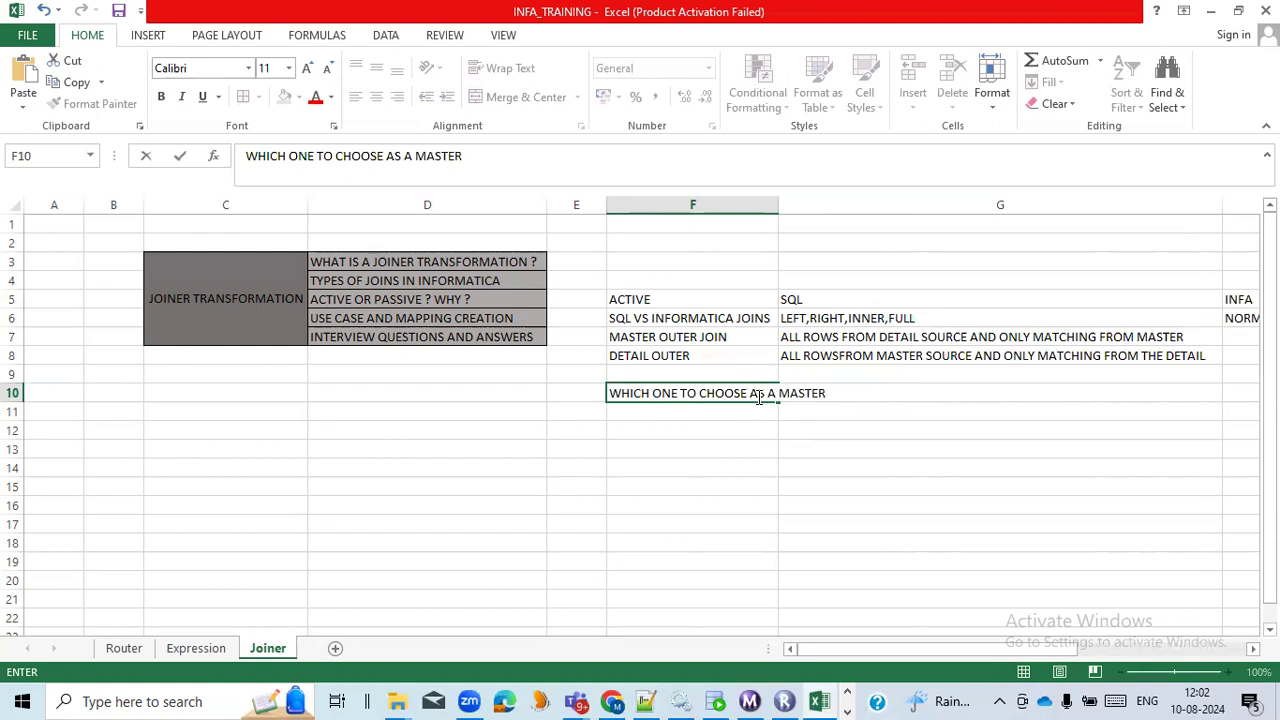
Auto-fit column F to the question text and enter the answer THE SOURCE HAVING LESS NO OF ROWS in cell G10.
click(760, 425)
double_click(778, 205)
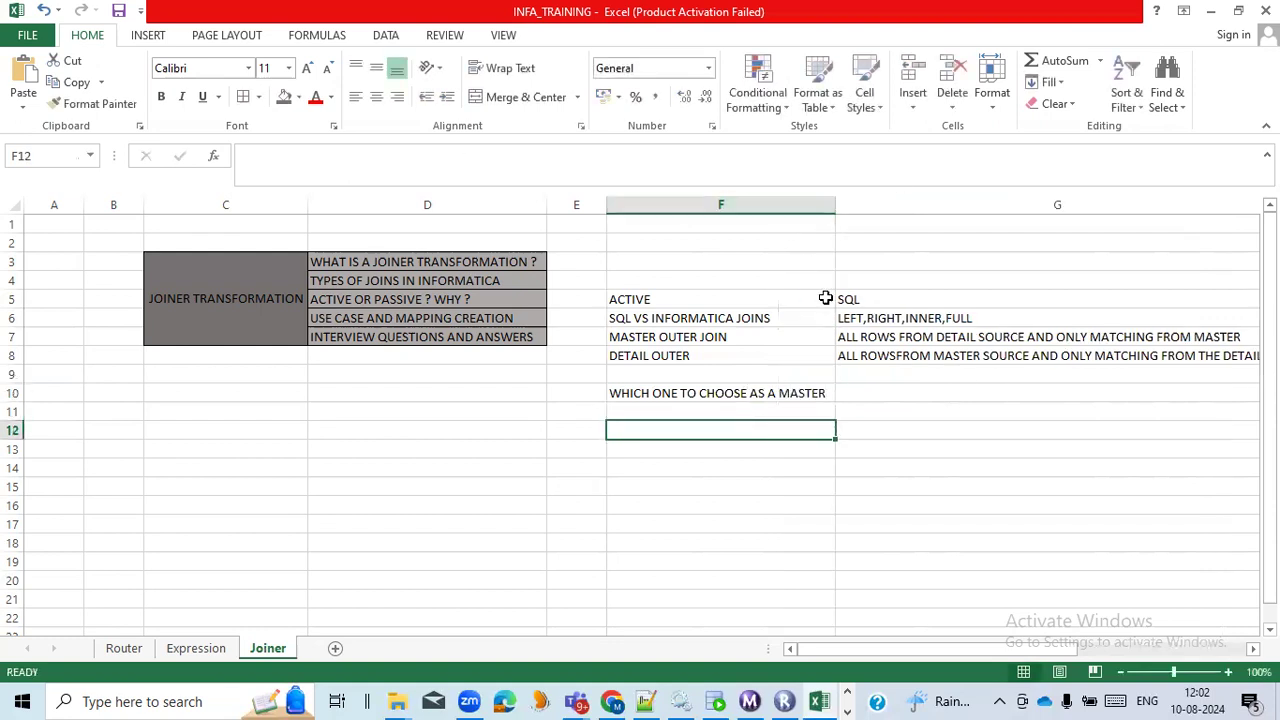
click(874, 391)
drag(914, 651, 980, 646)
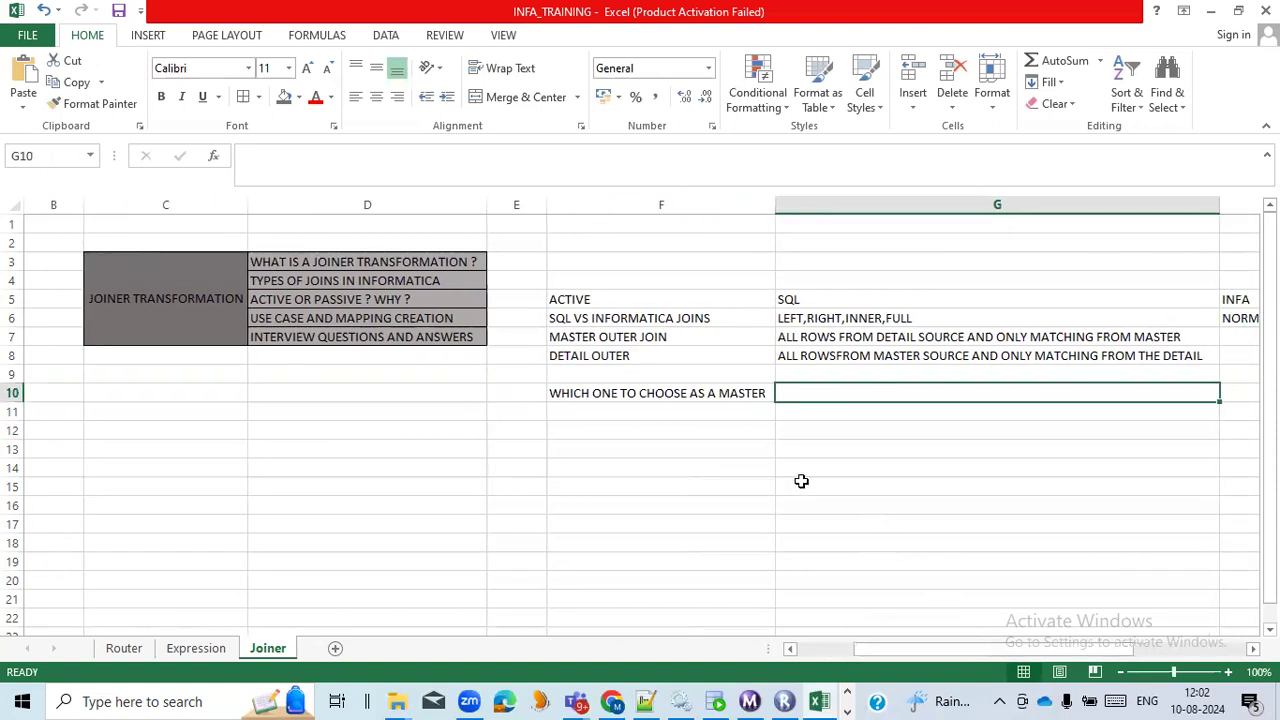
text(THE S)
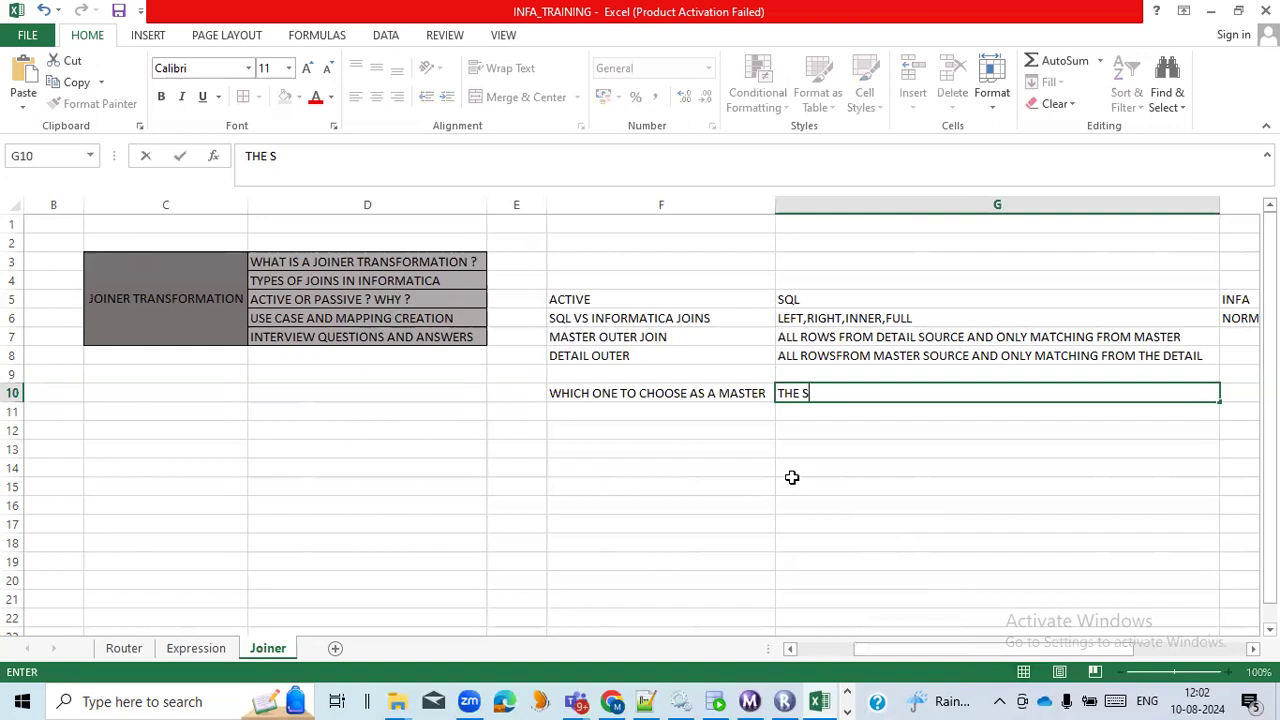
text(OURCE HAVING LESS NO OF ROWS)
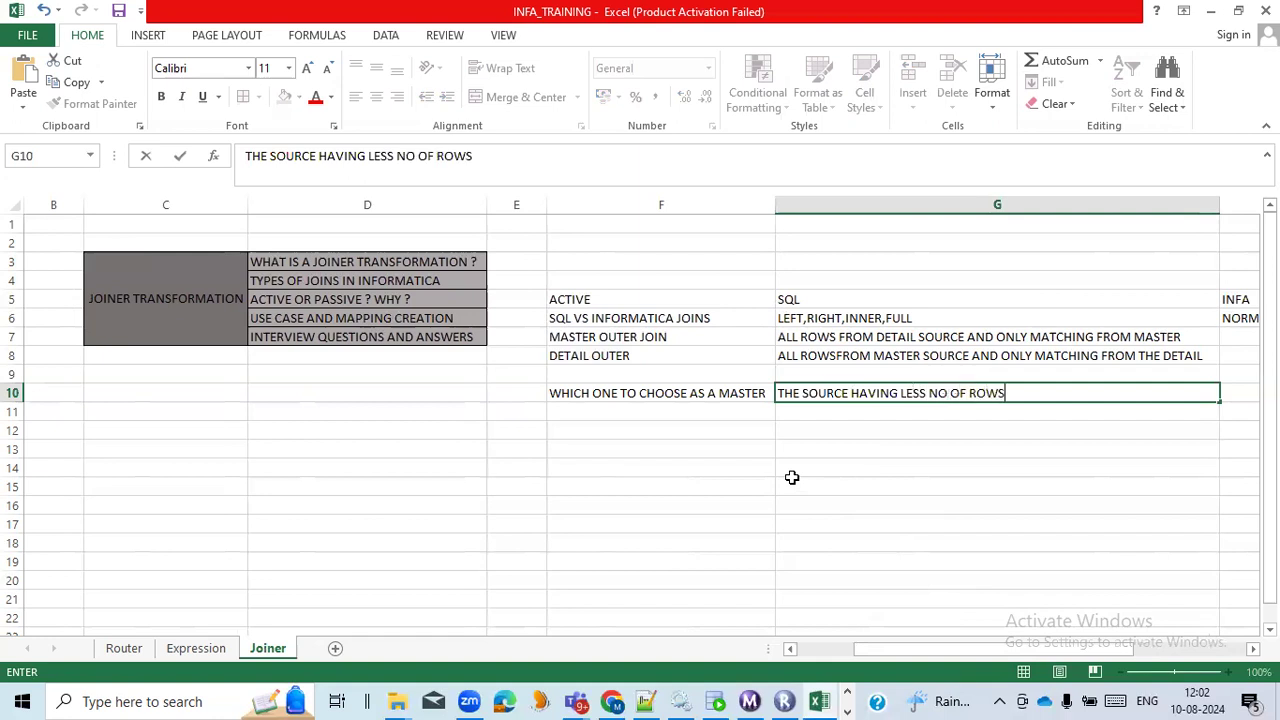
drag(791, 477, 806, 400)
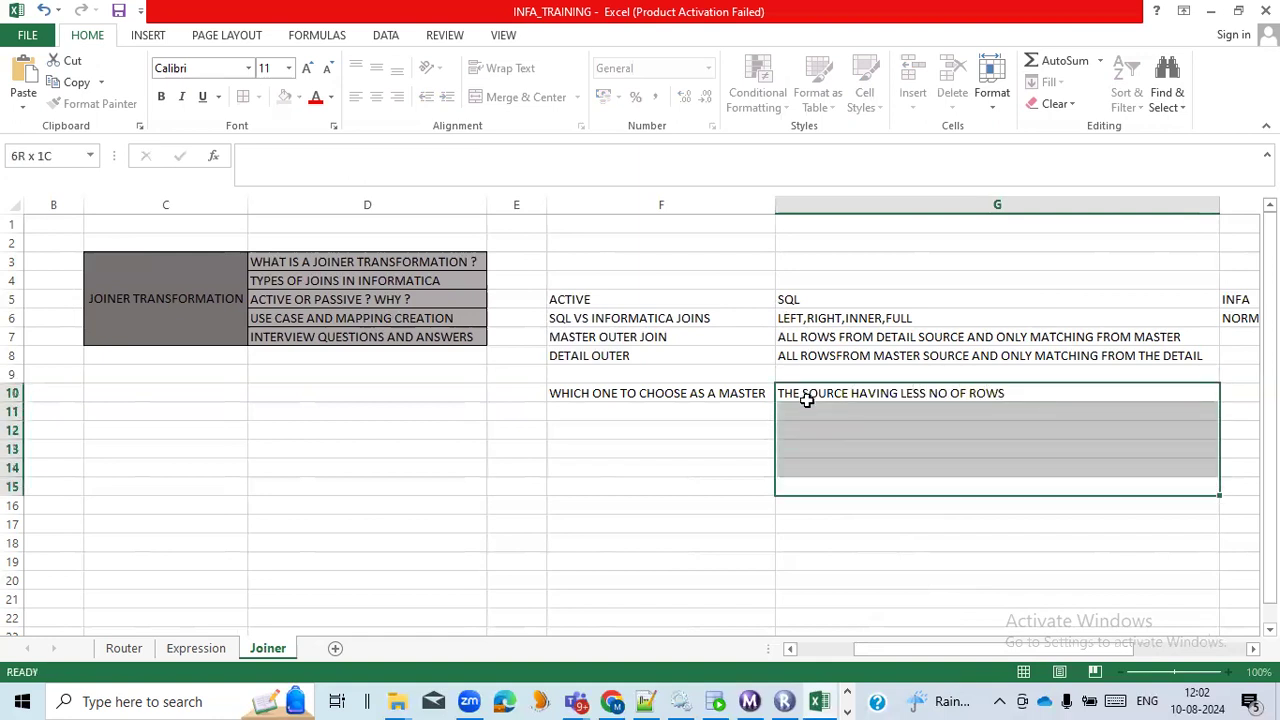
click(806, 400)
click(838, 413)
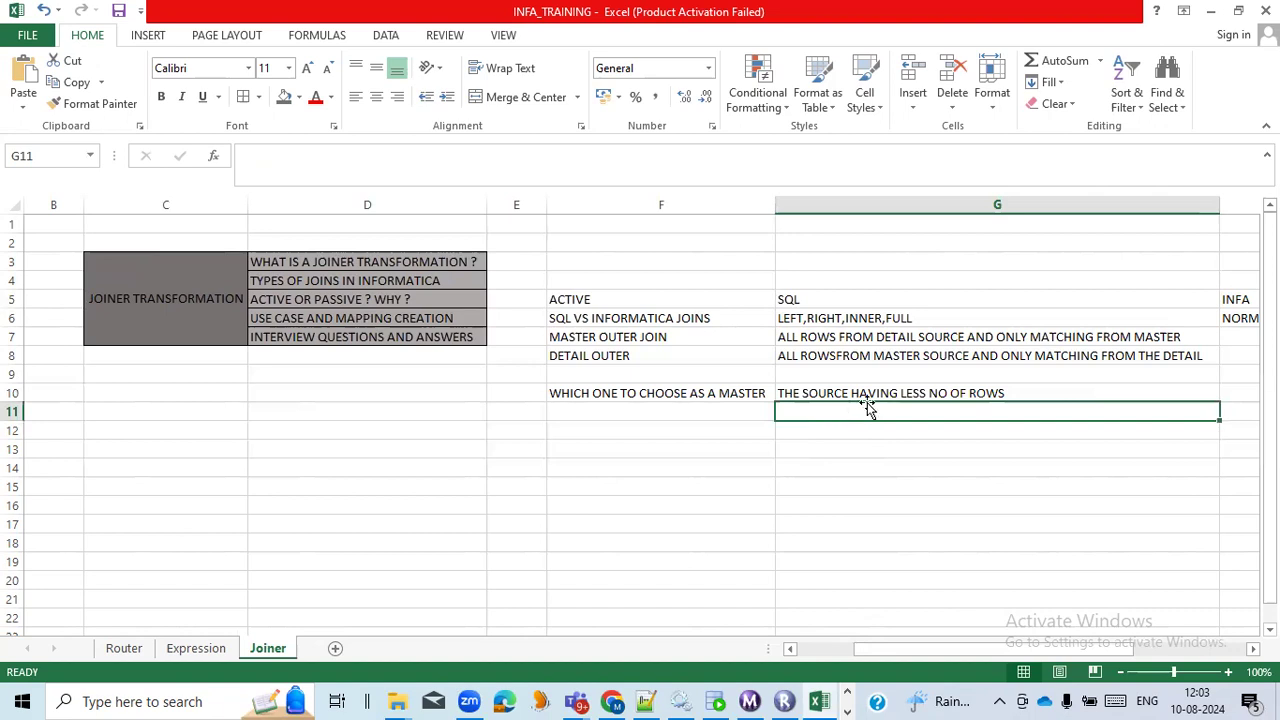
Append / LESS DUPLICATES to the answer about choosing the master in cell G10.
click(881, 391)
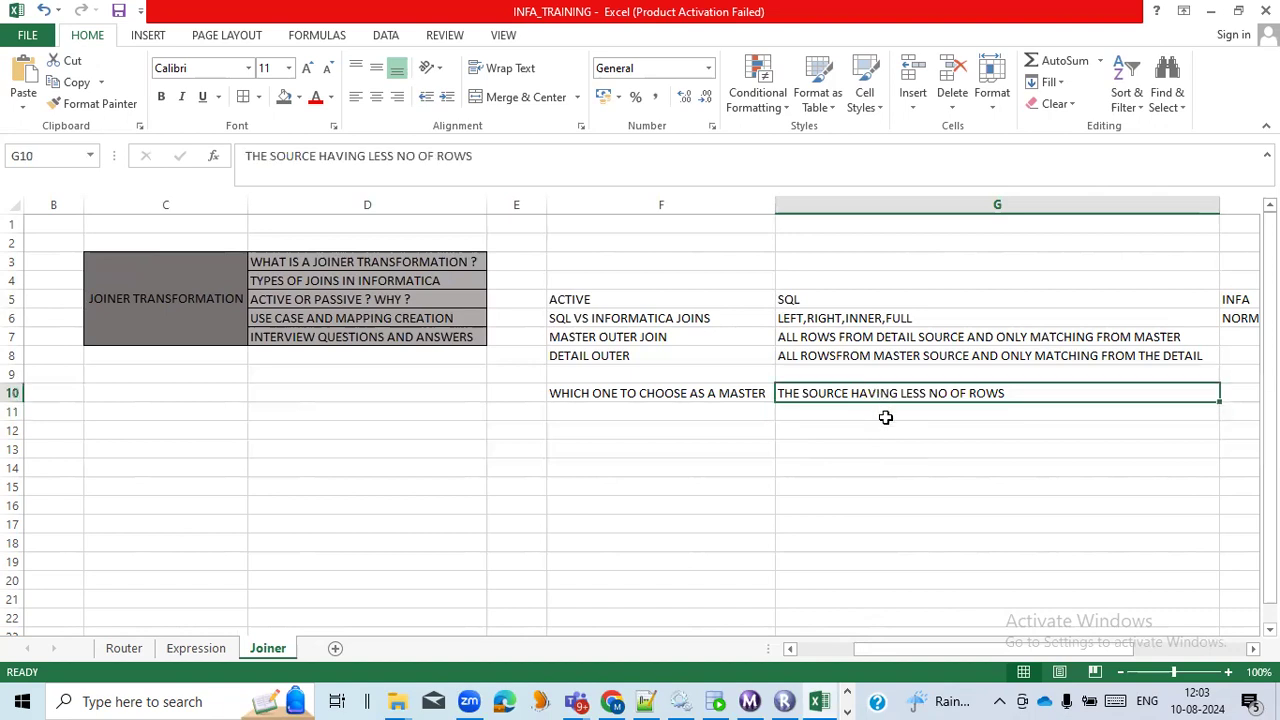
click(885, 417)
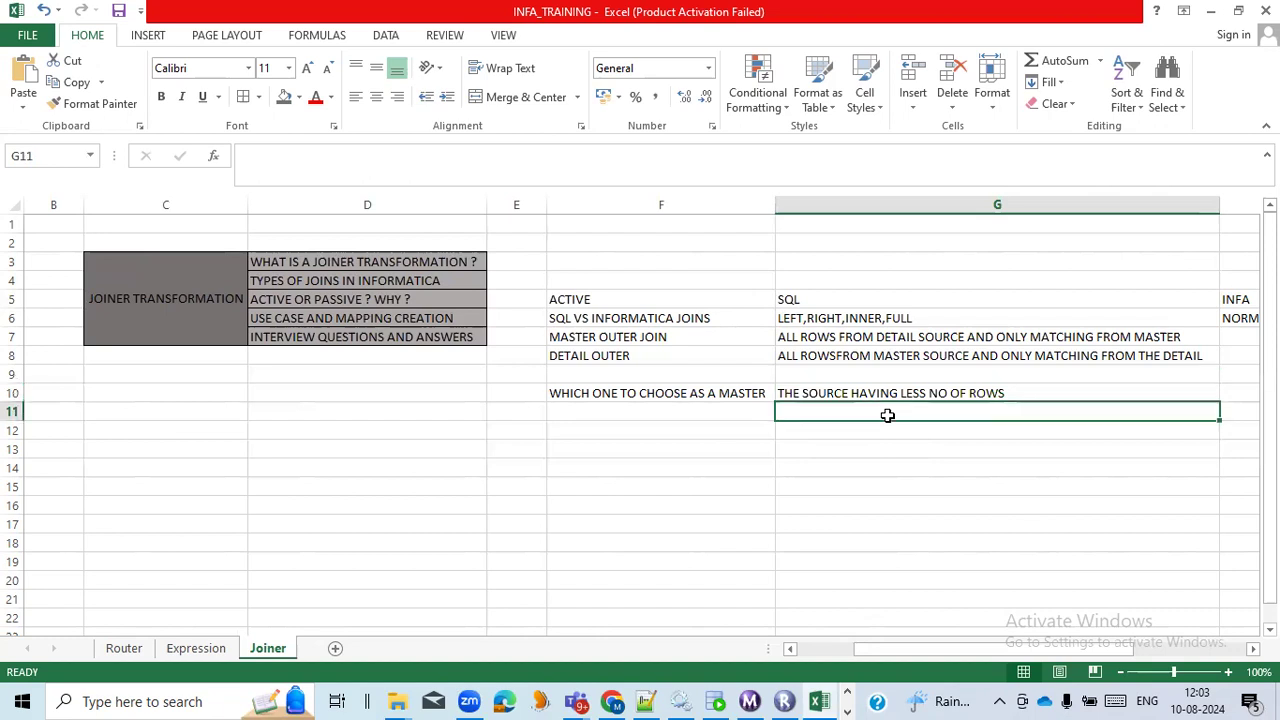
click(943, 393)
click(934, 417)
double_click(1020, 391)
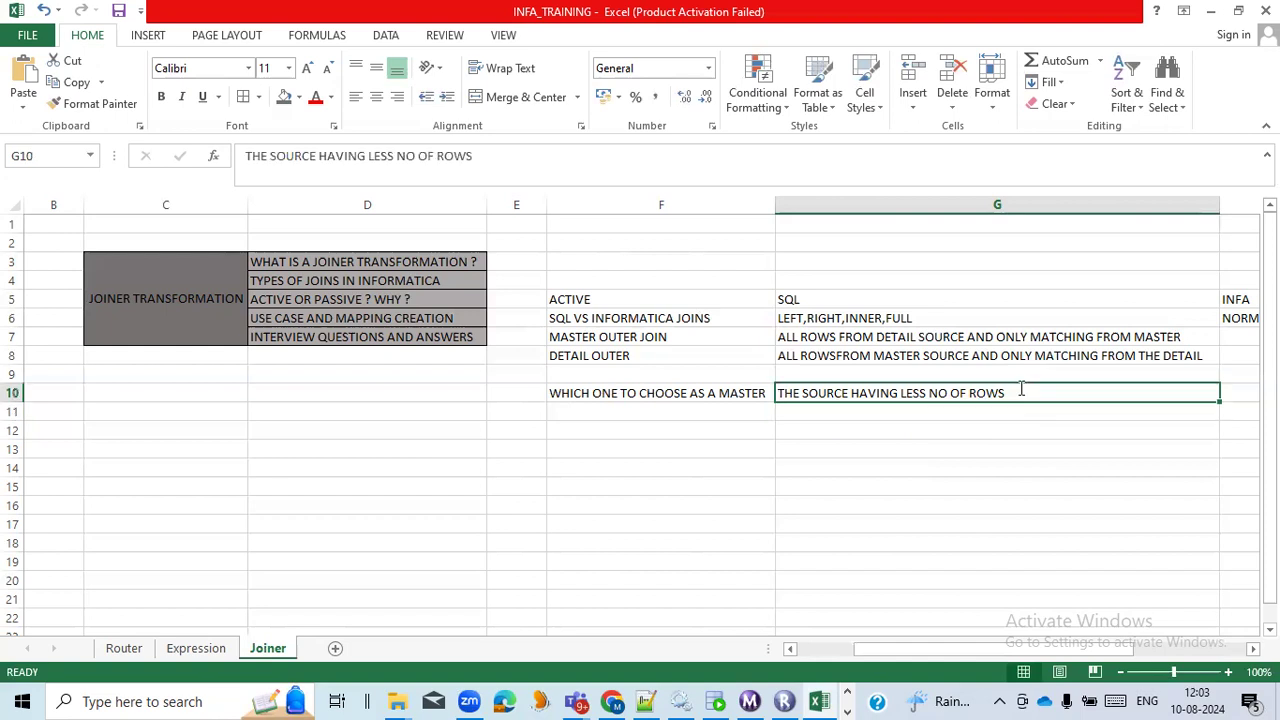
text(/ L)
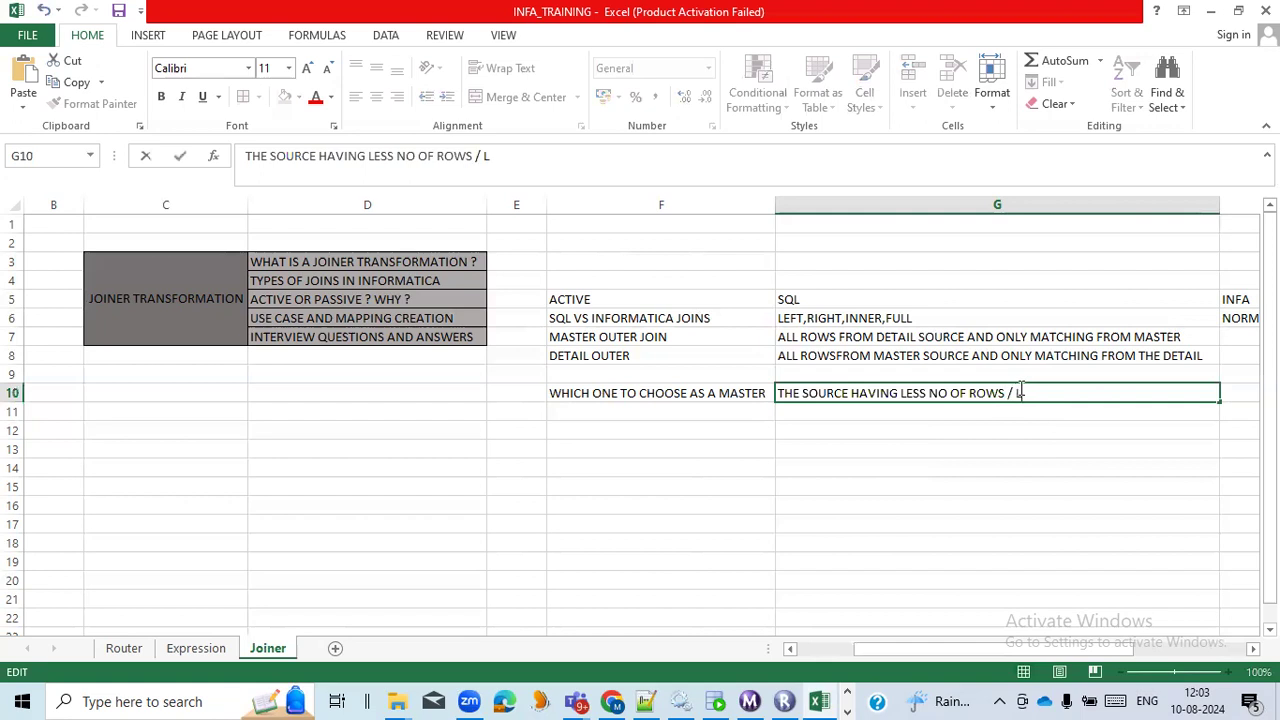
text(ESS DUPLICATES)
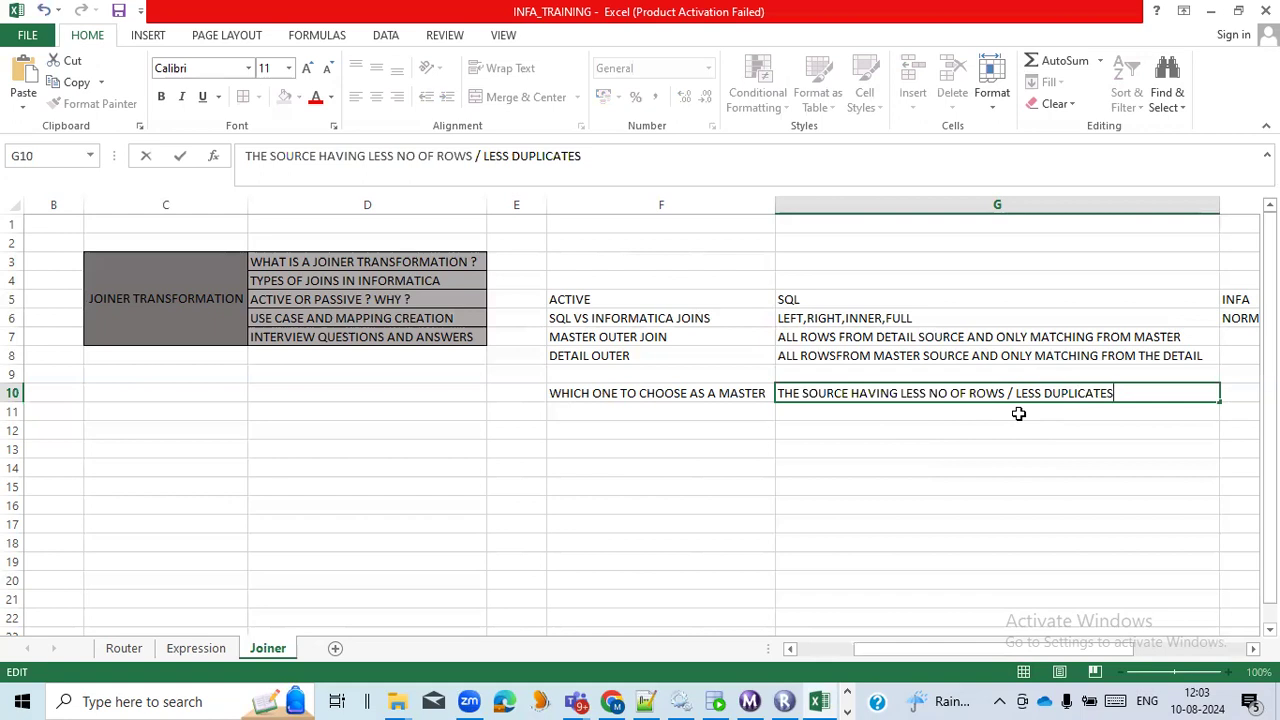
click(1018, 413)
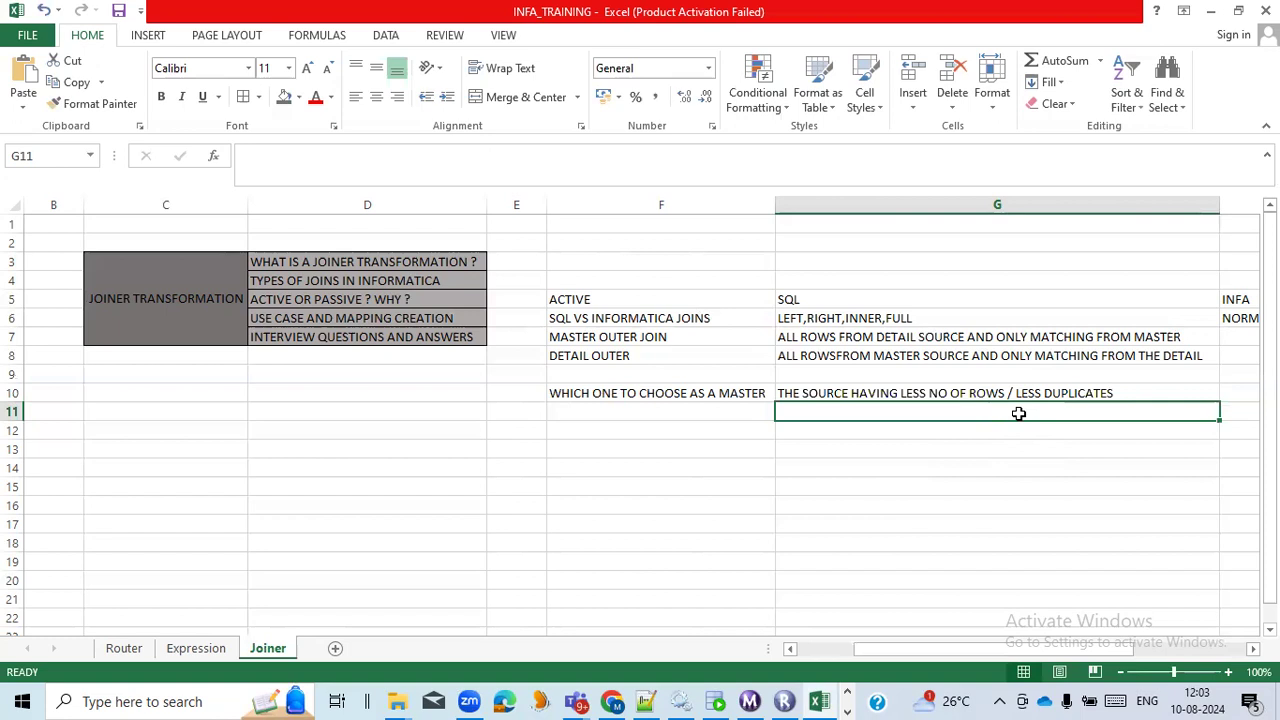
Switch to PowerCenter Designer and examine the jnr_employee_department joiner's properties, including Join Type and Sorted Input.
key(alt+Tab)
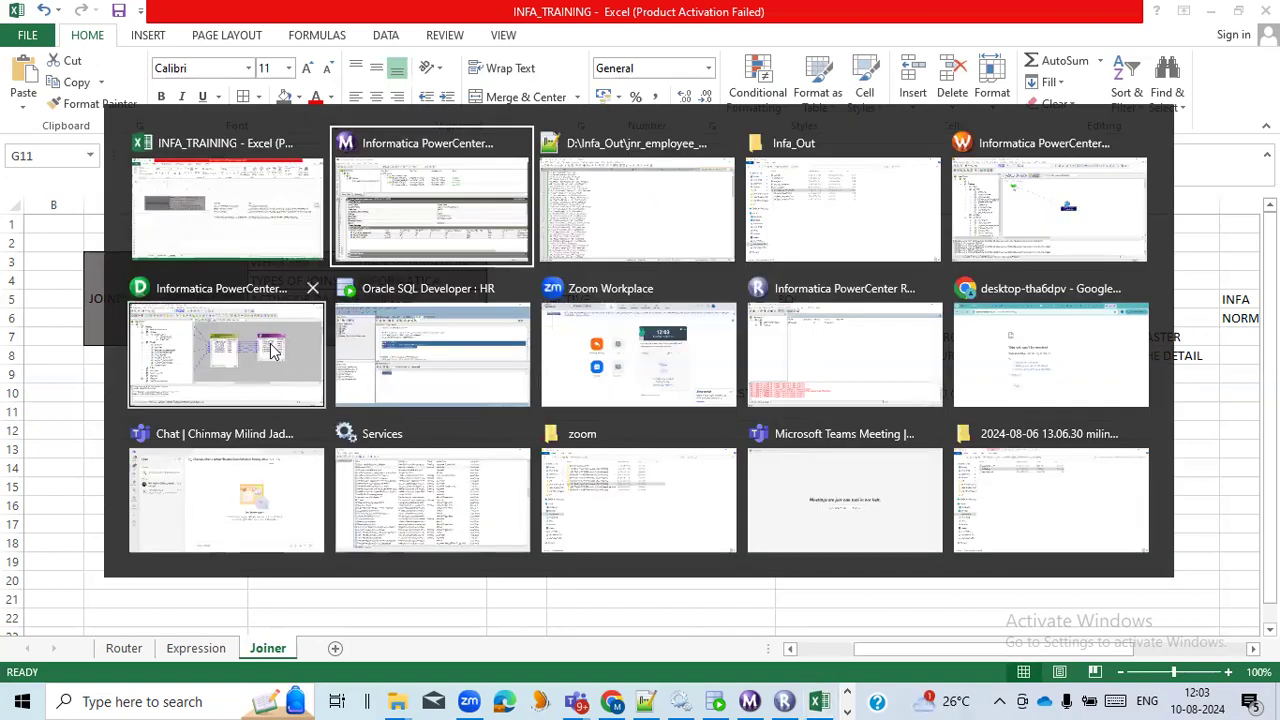
key(alt+Tab)
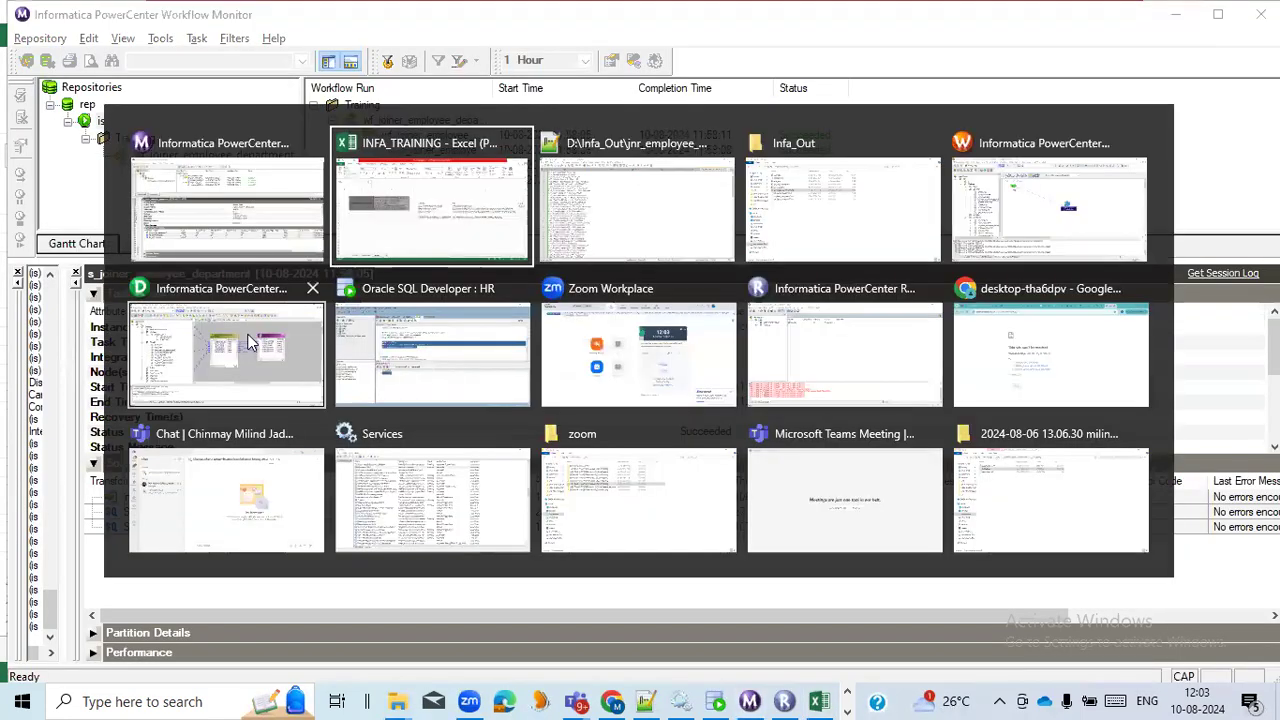
click(251, 340)
double_click(615, 235)
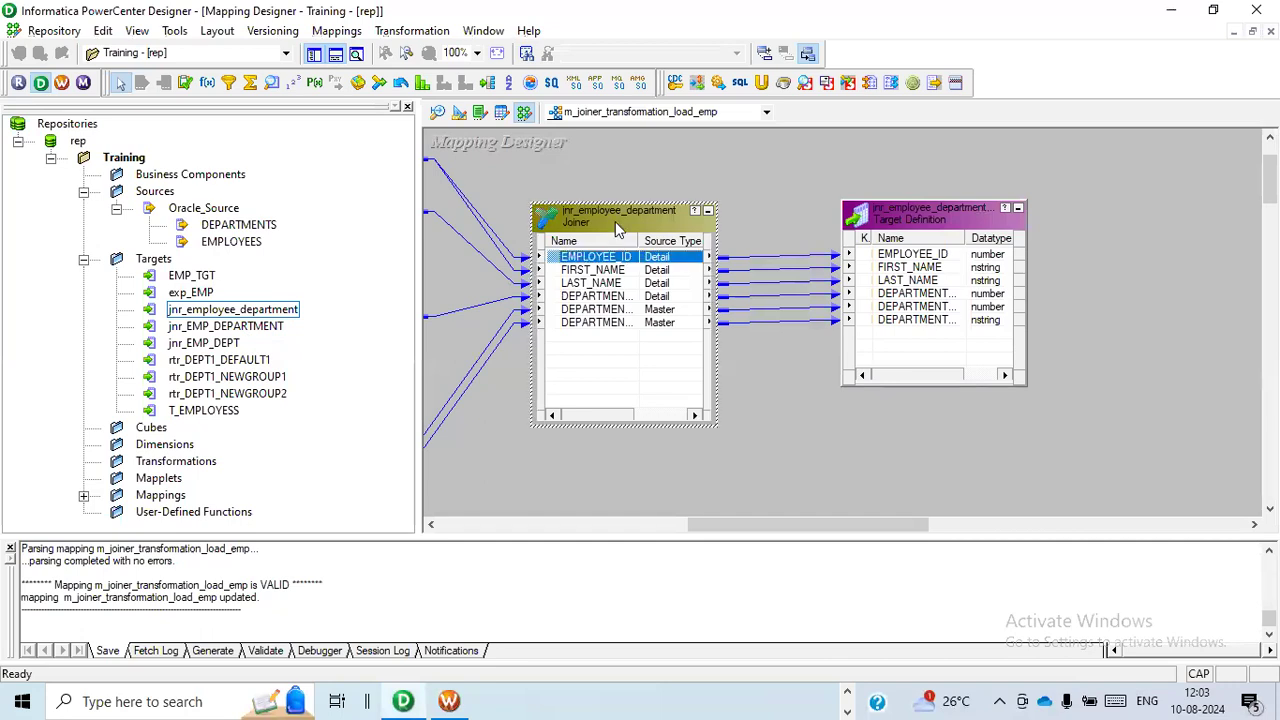
click(551, 146)
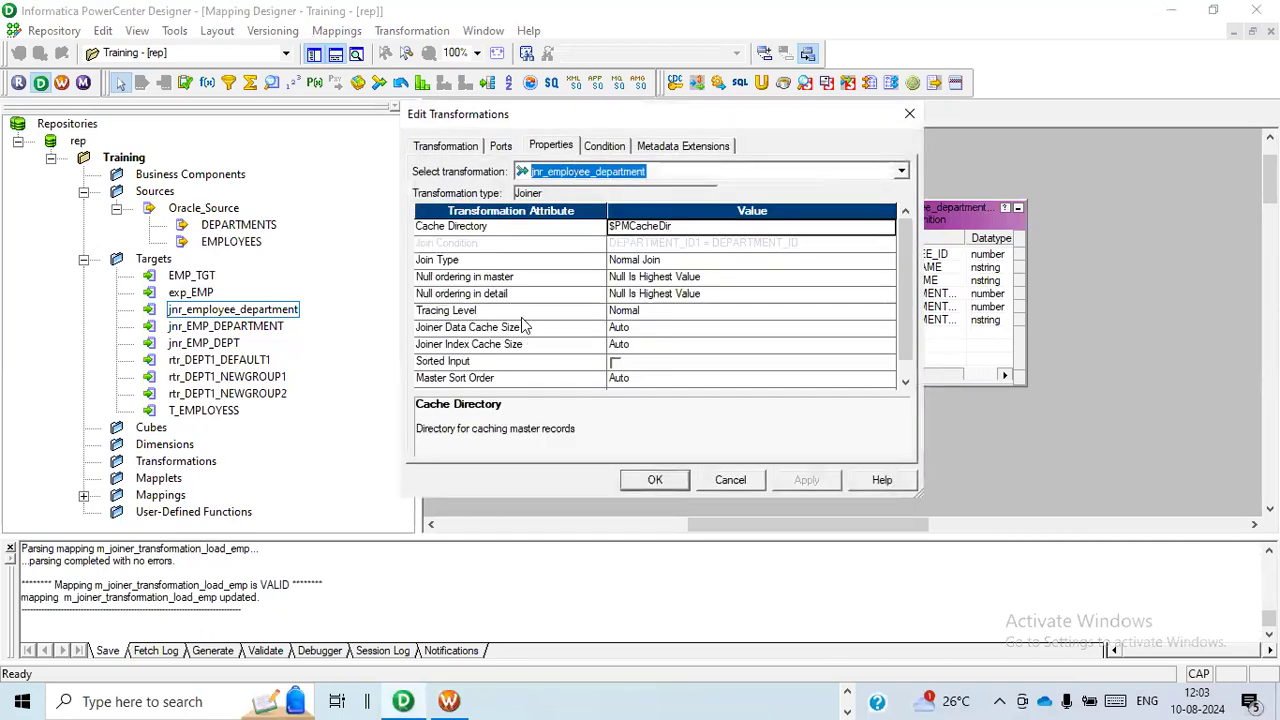
click(538, 260)
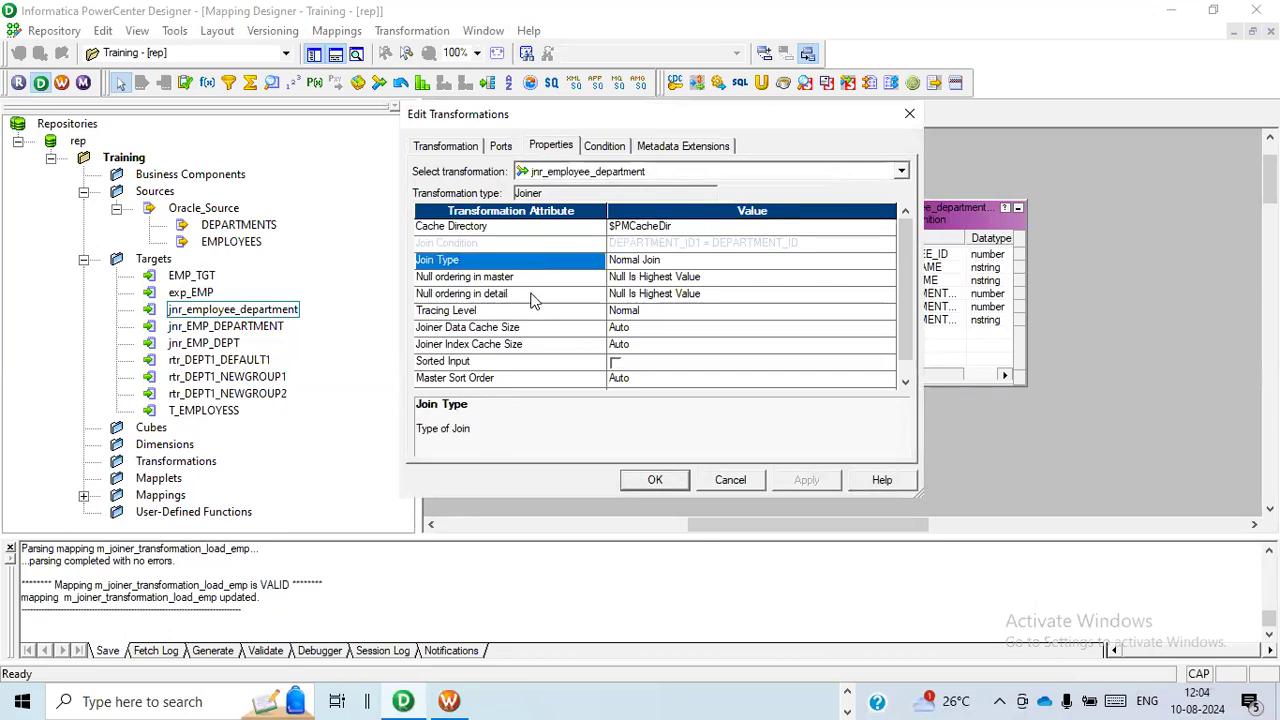
click(523, 362)
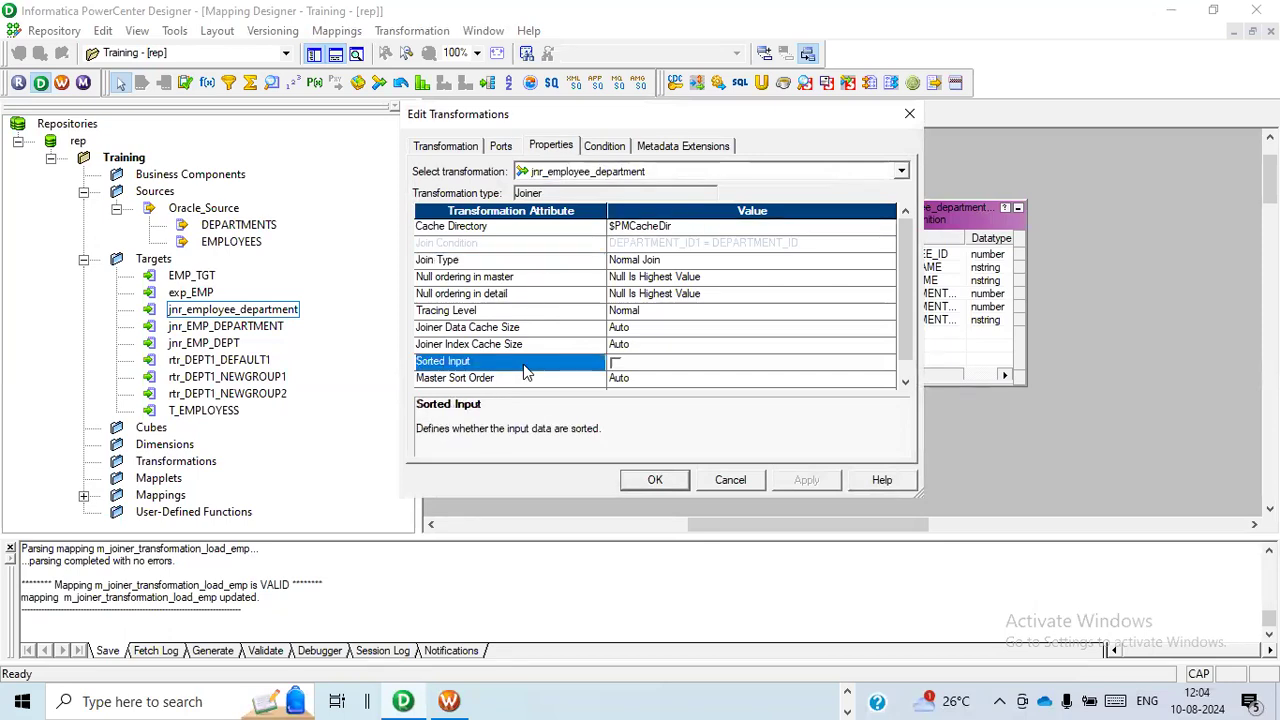
click(905, 382)
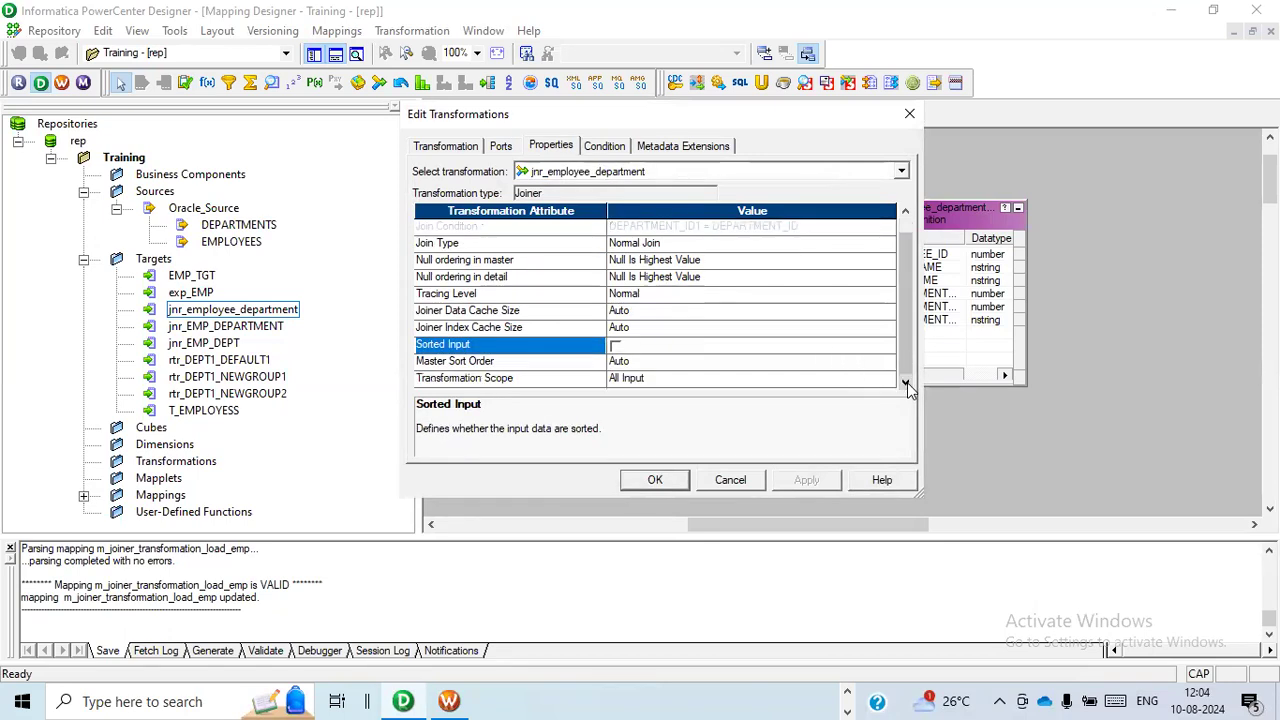
Try enabling Sorted Input for the jnr_employee_department joiner, and discard the change.
click(616, 346)
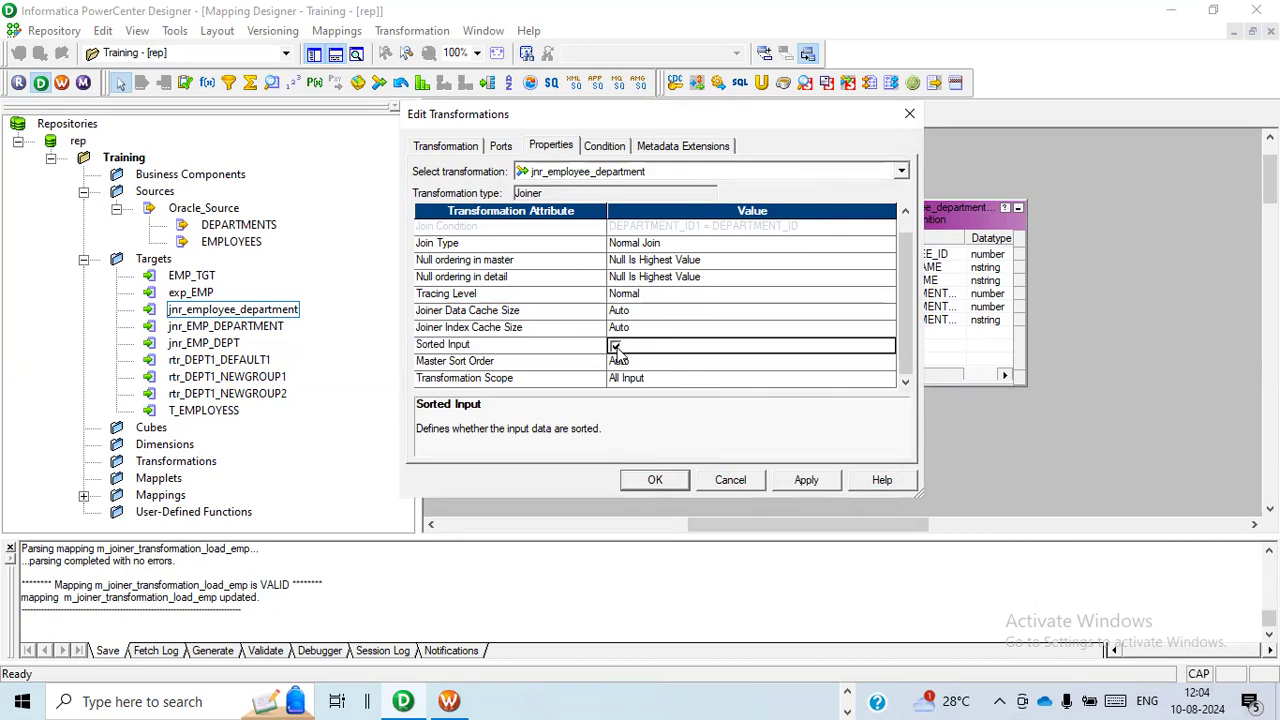
click(757, 484)
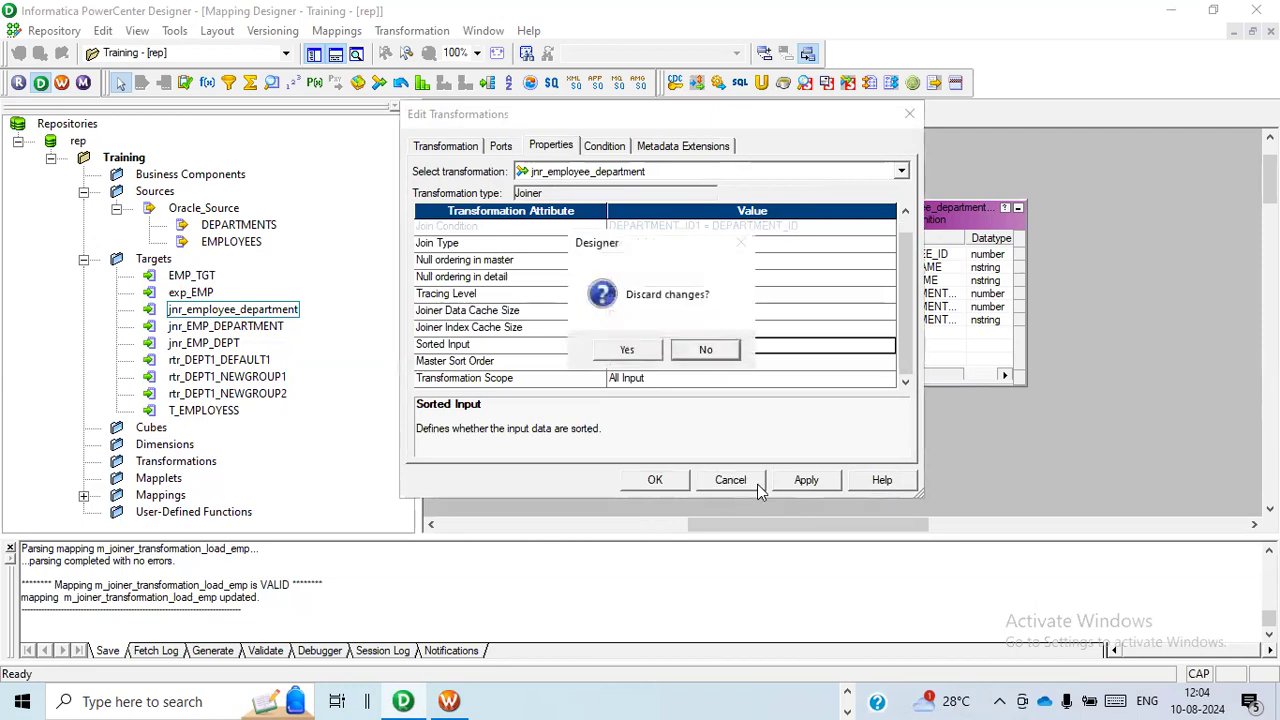
click(641, 348)
click(497, 387)
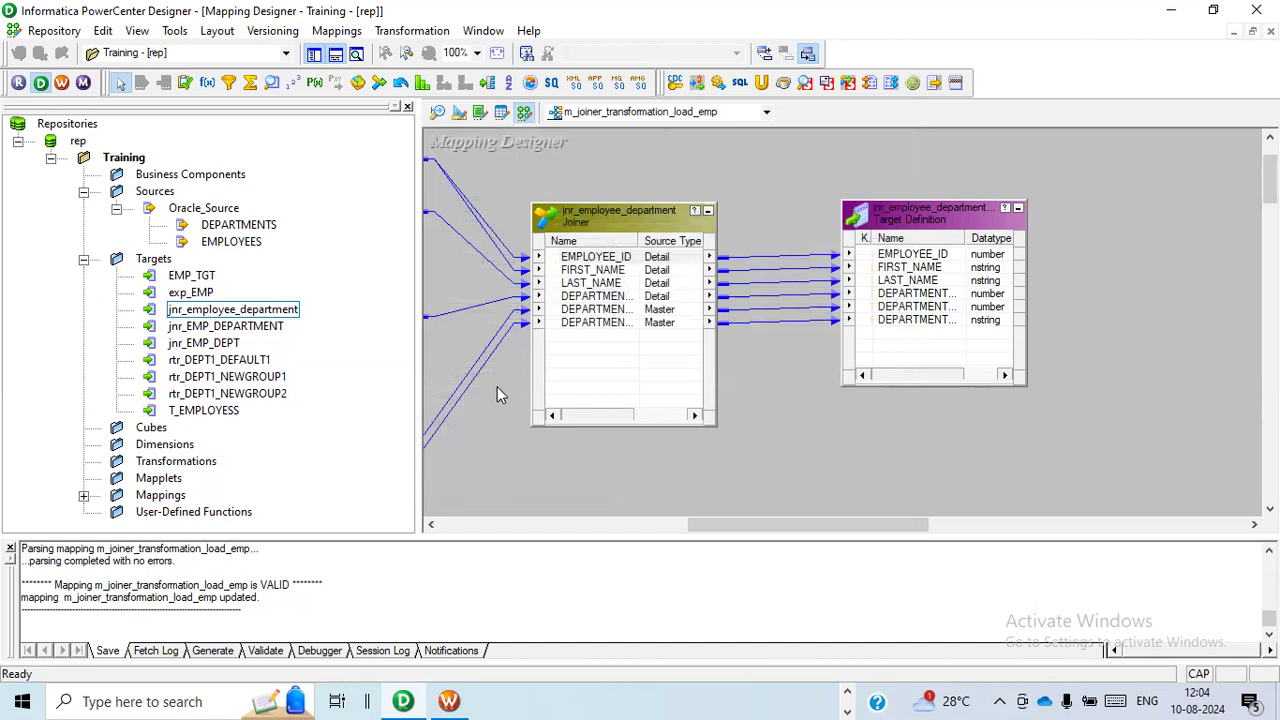
Switch back to the INFA_TRAINING workbook in Excel and enter 100, 120 and 130 in cells F12 to F14.
key(alt+Tab)
key(alt+Tab)
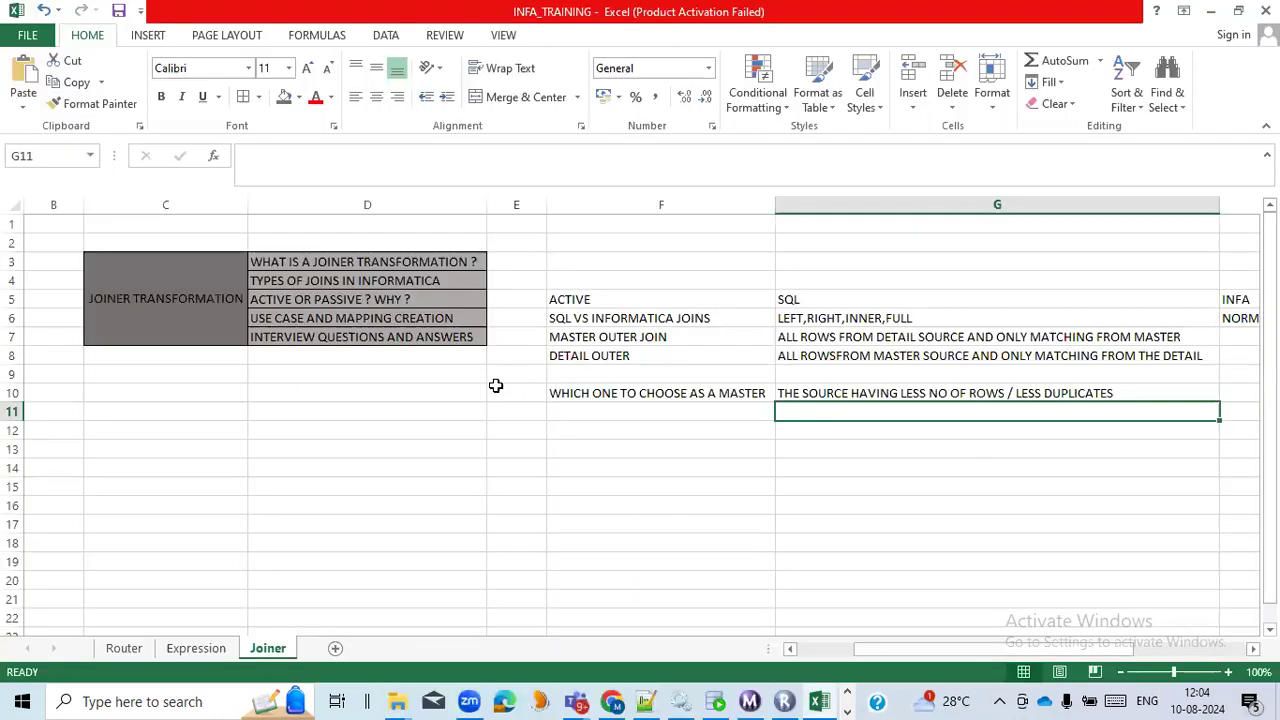
click(651, 431)
text(100)
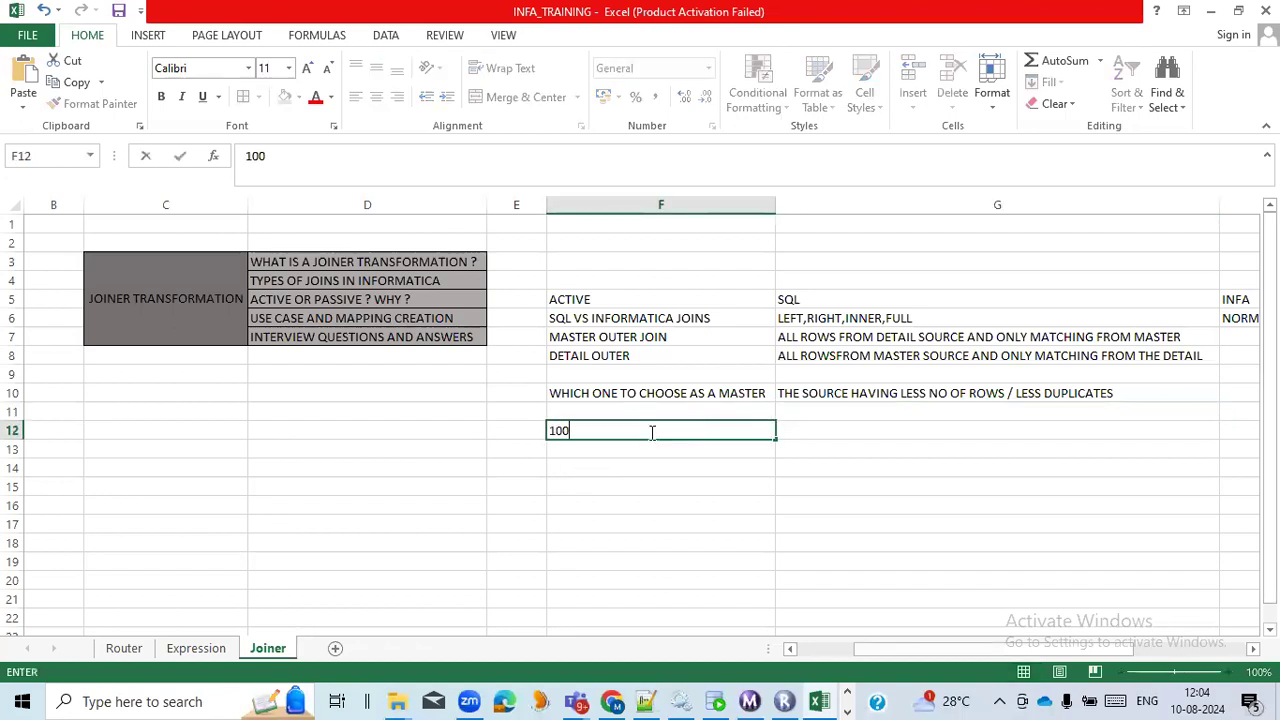
key(Return)
text(120)
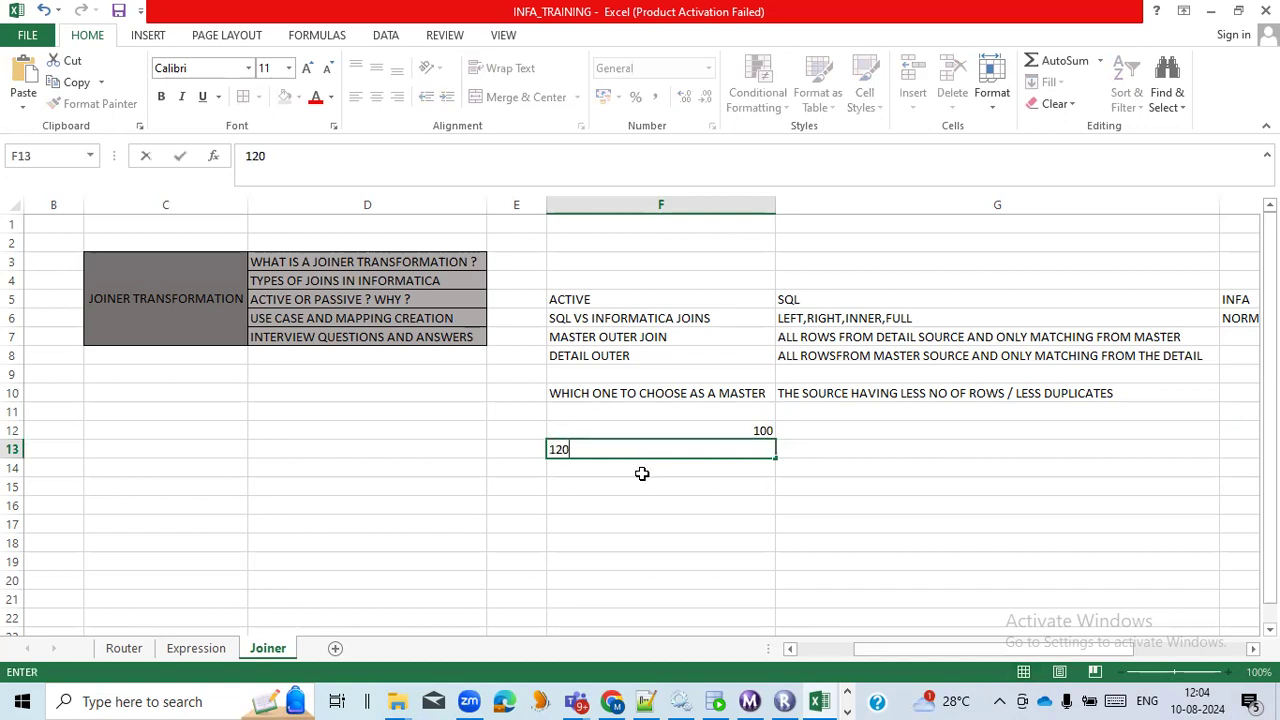
key(Return)
text(130)
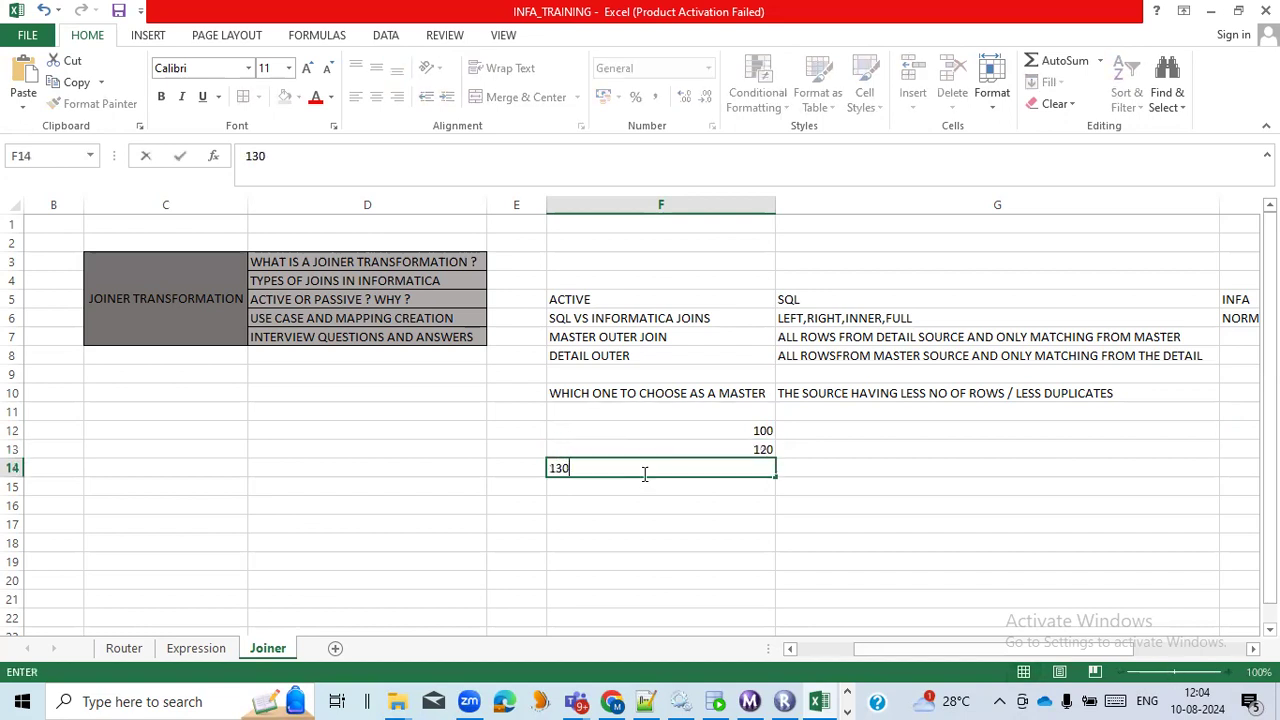
click(733, 509)
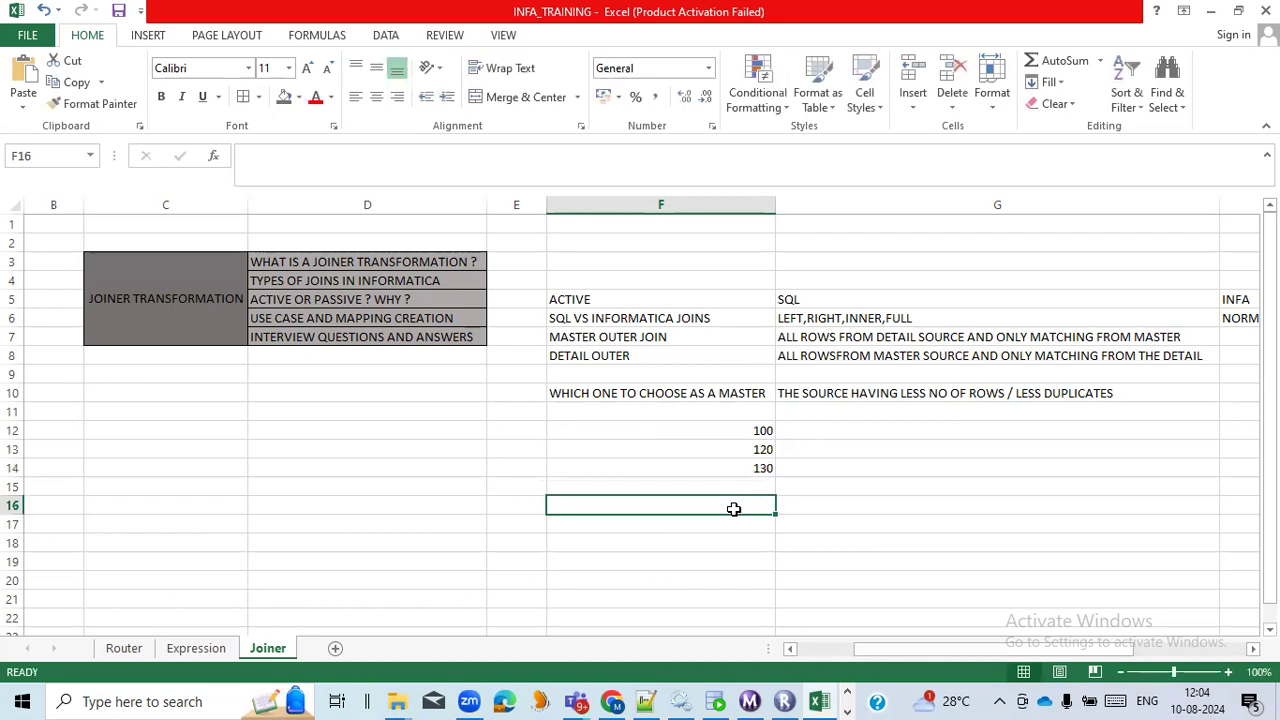
Enter the unsorted values 130, 120 and 100 in cells G12 to G14.
click(862, 431)
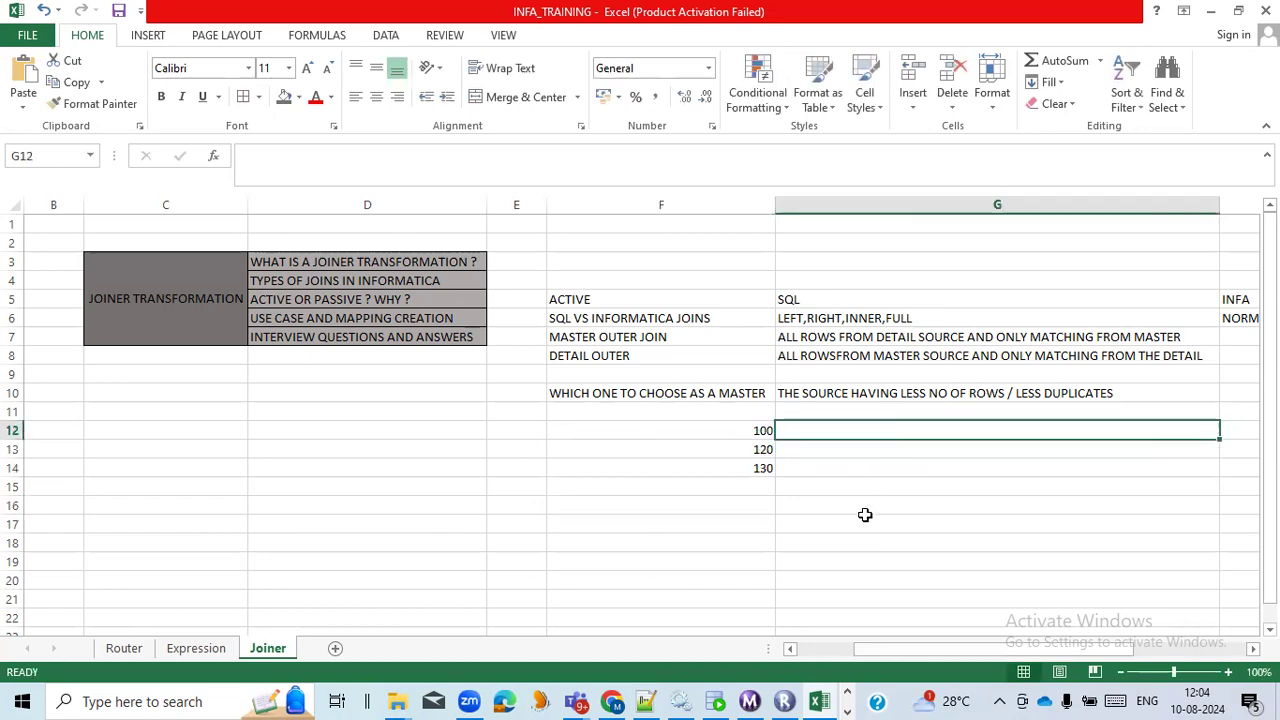
text(130)
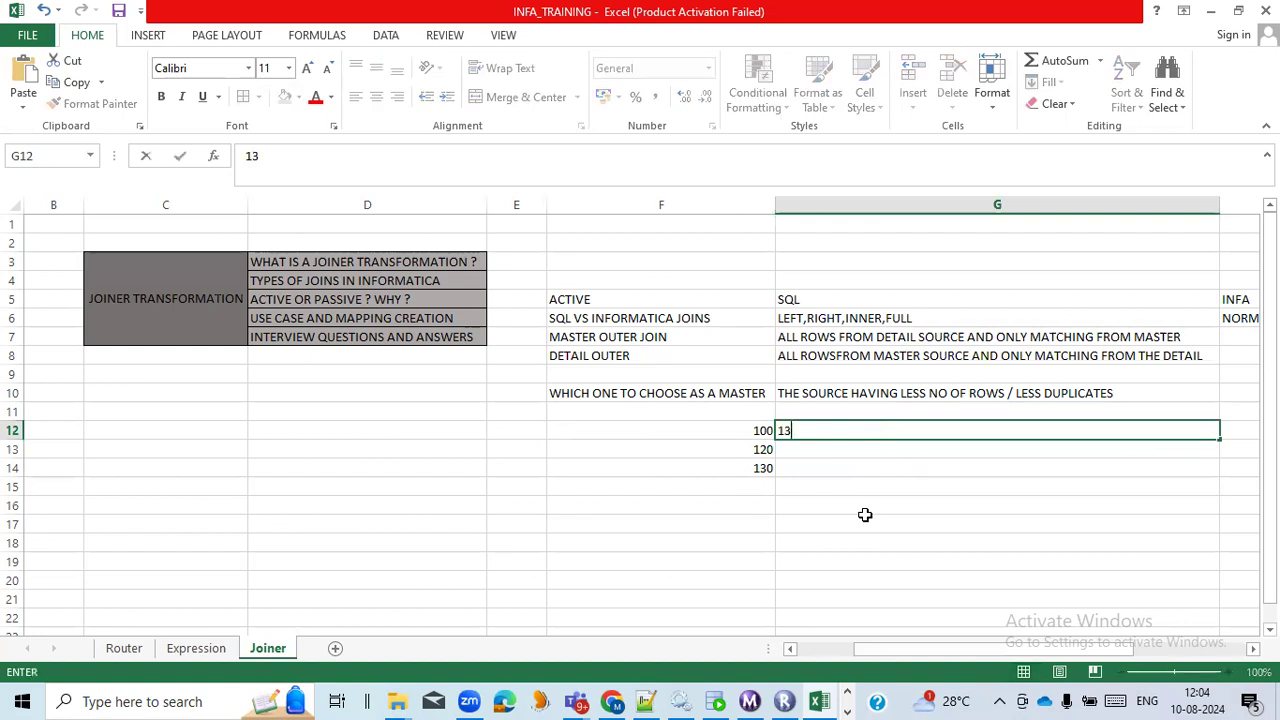
click(858, 444)
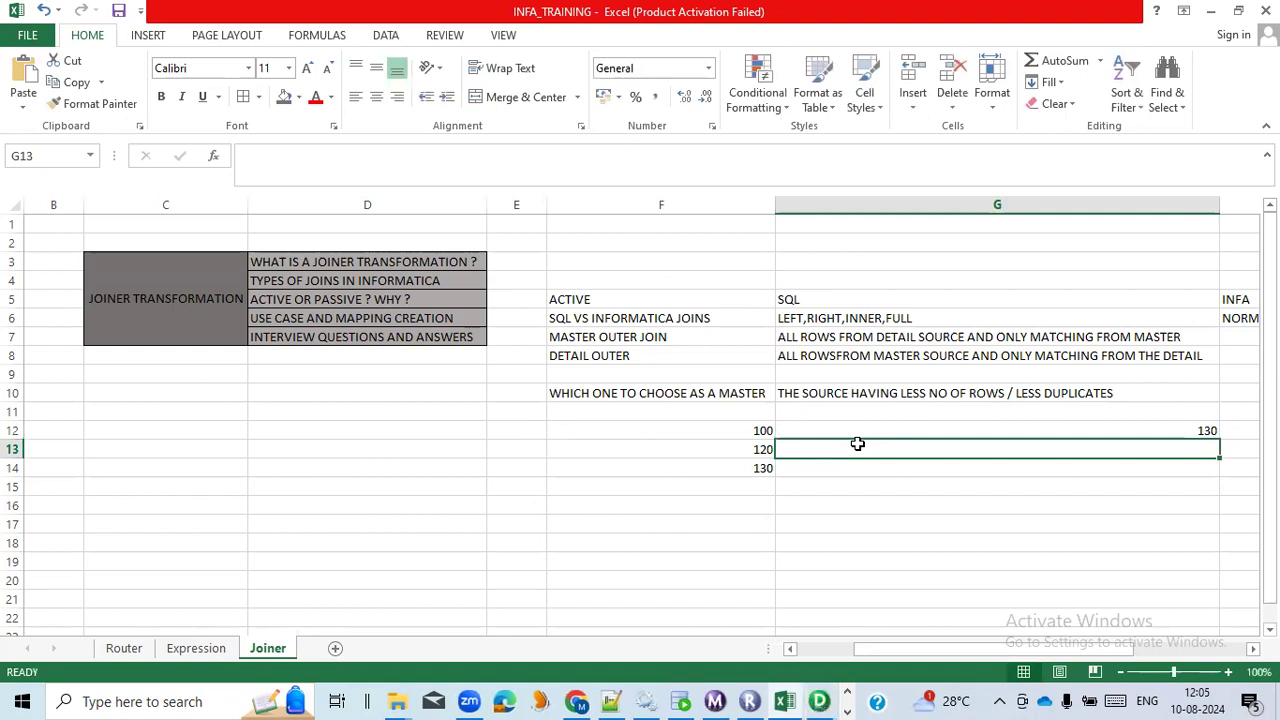
text(120)
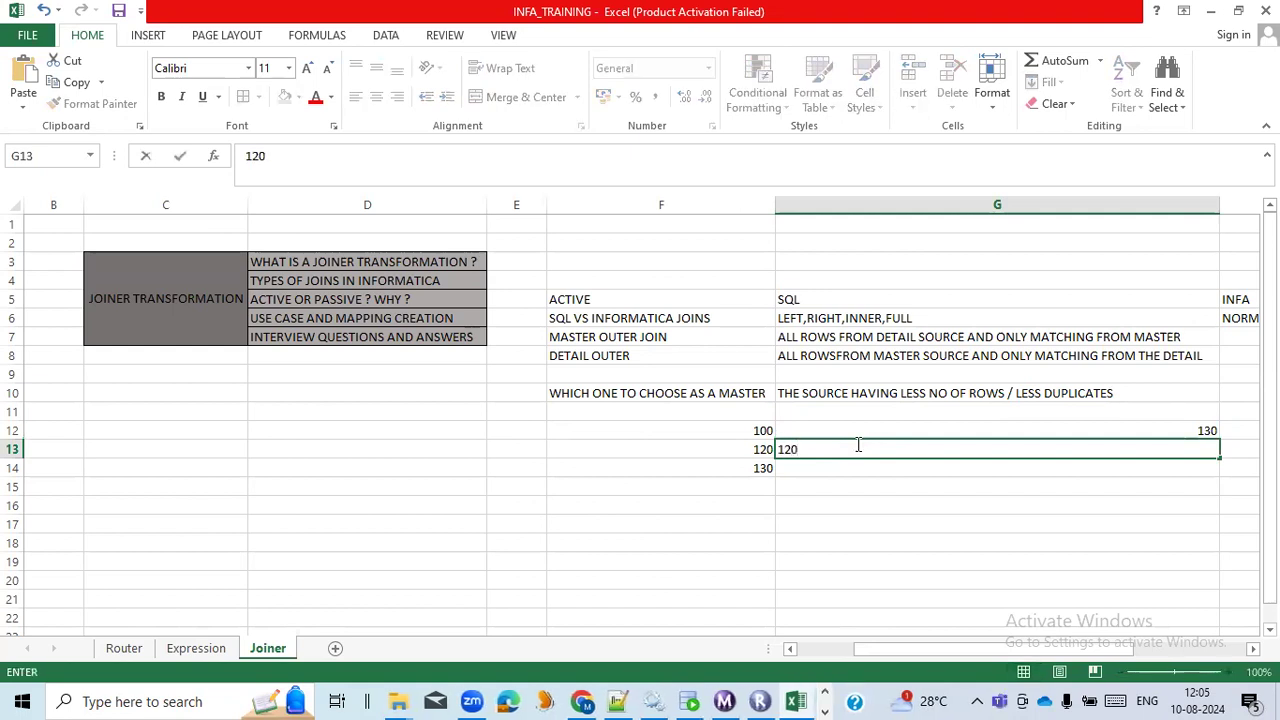
key(Return)
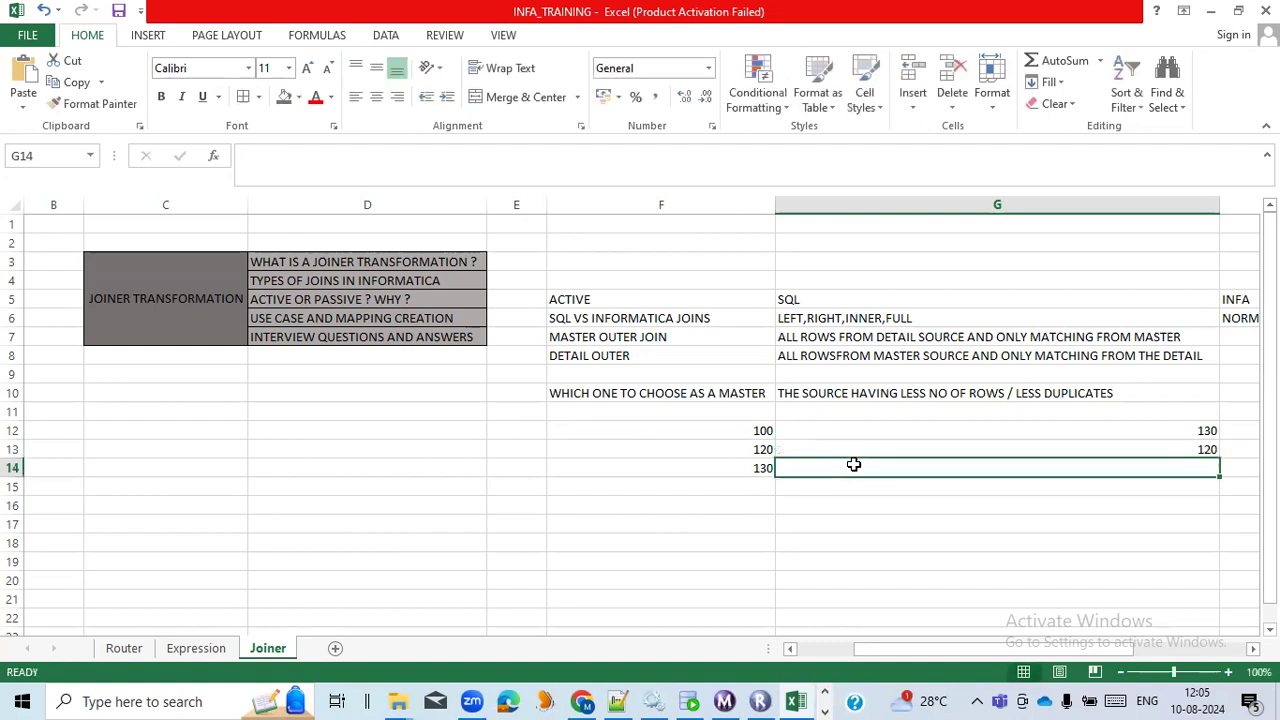
text(100)
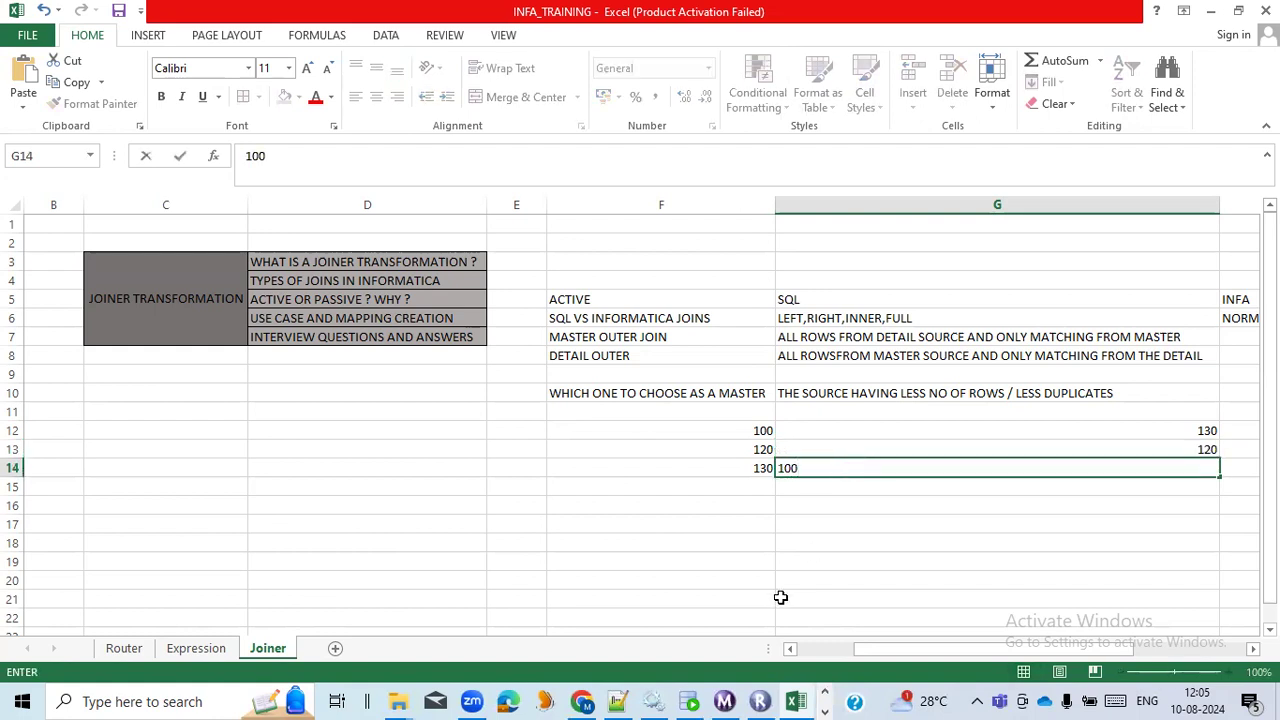
click(777, 600)
Fill cell F12 with dark grey and colour the values in G12 to G14 red.
click(760, 430)
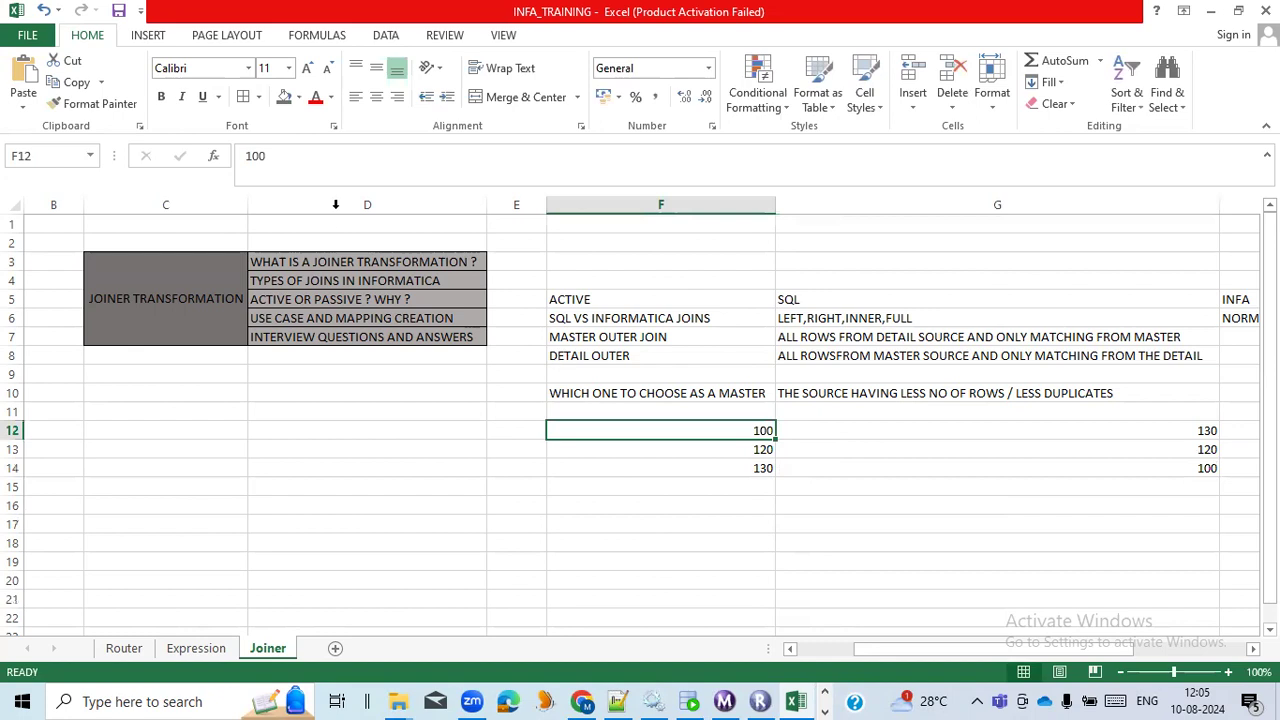
click(285, 100)
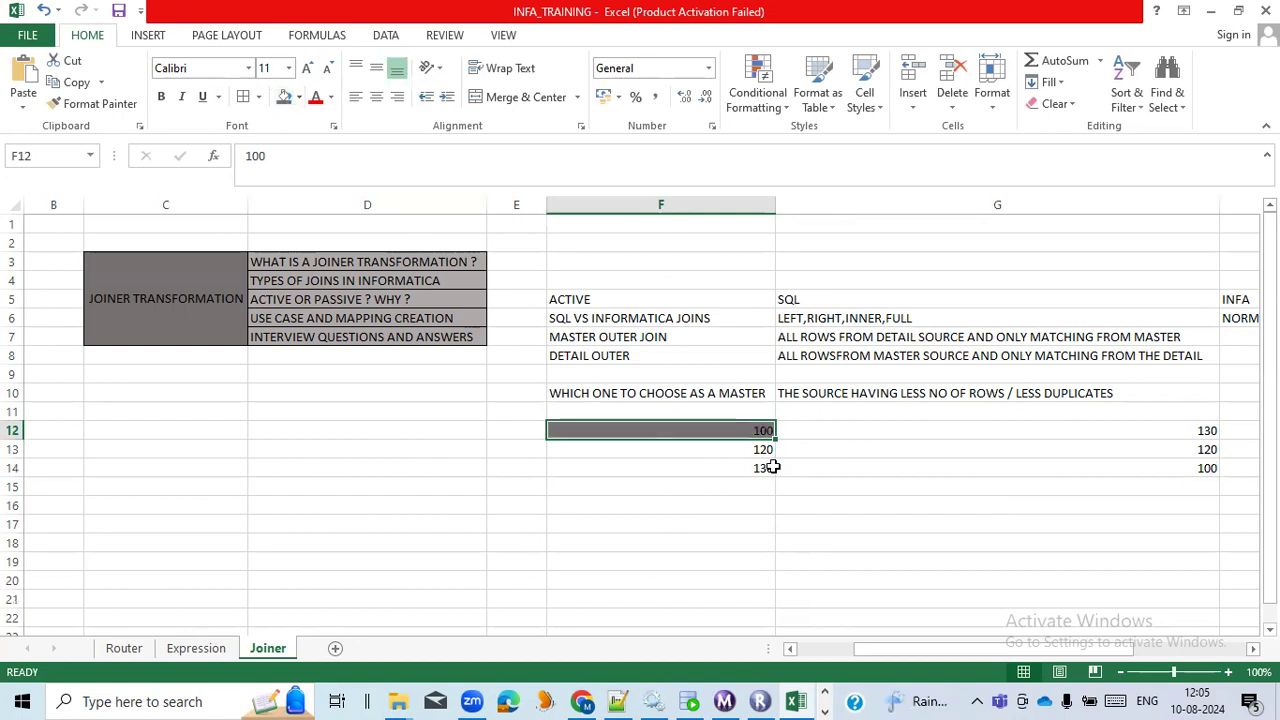
drag(820, 432, 820, 457)
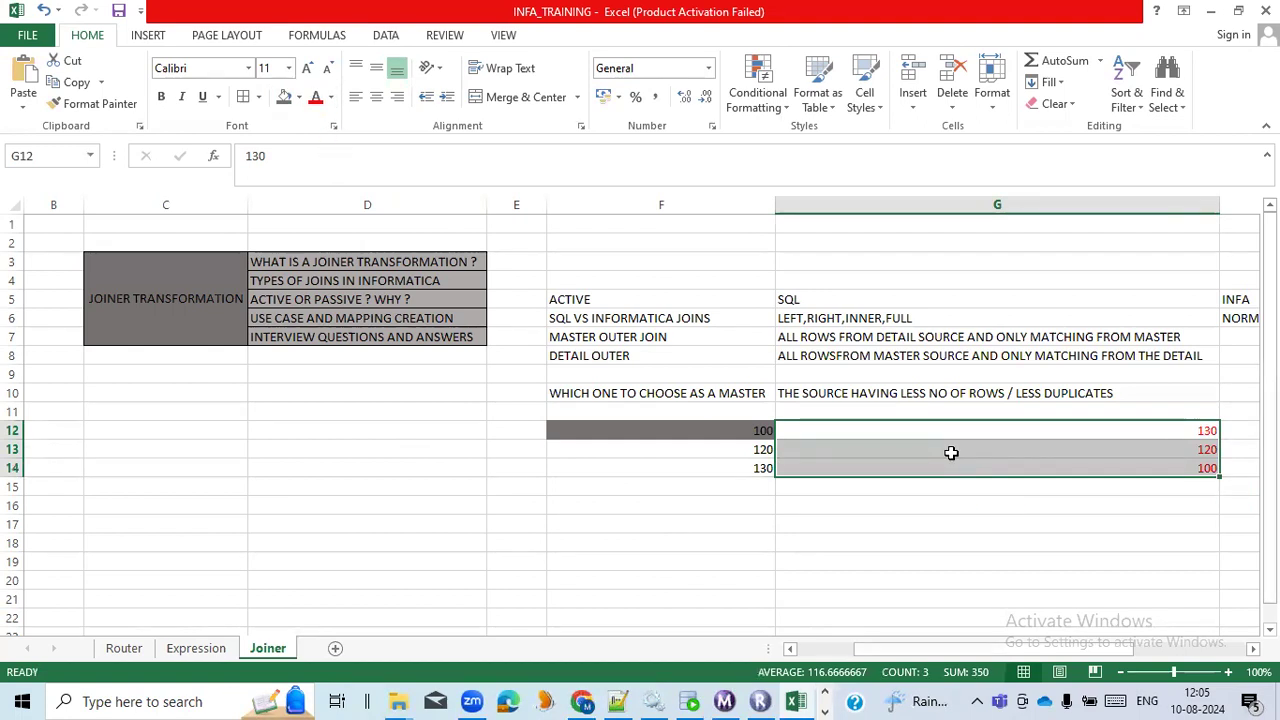
click(1006, 430)
click(1014, 449)
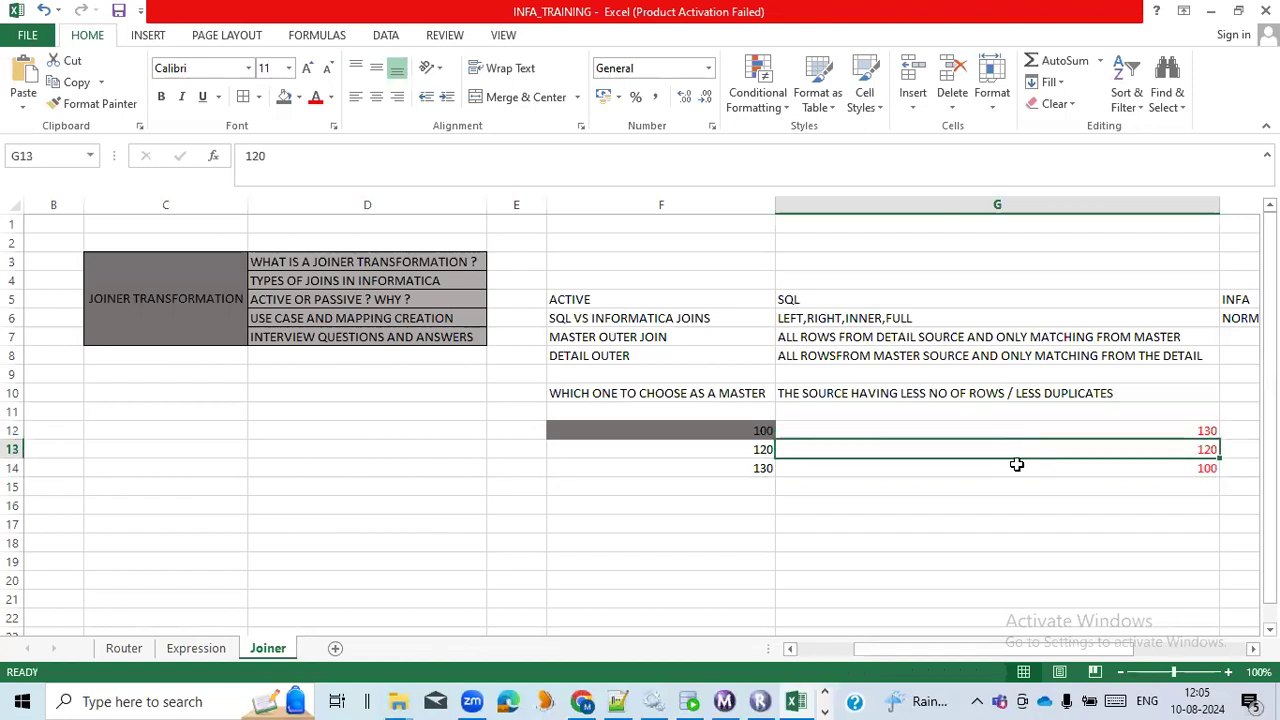
click(1016, 468)
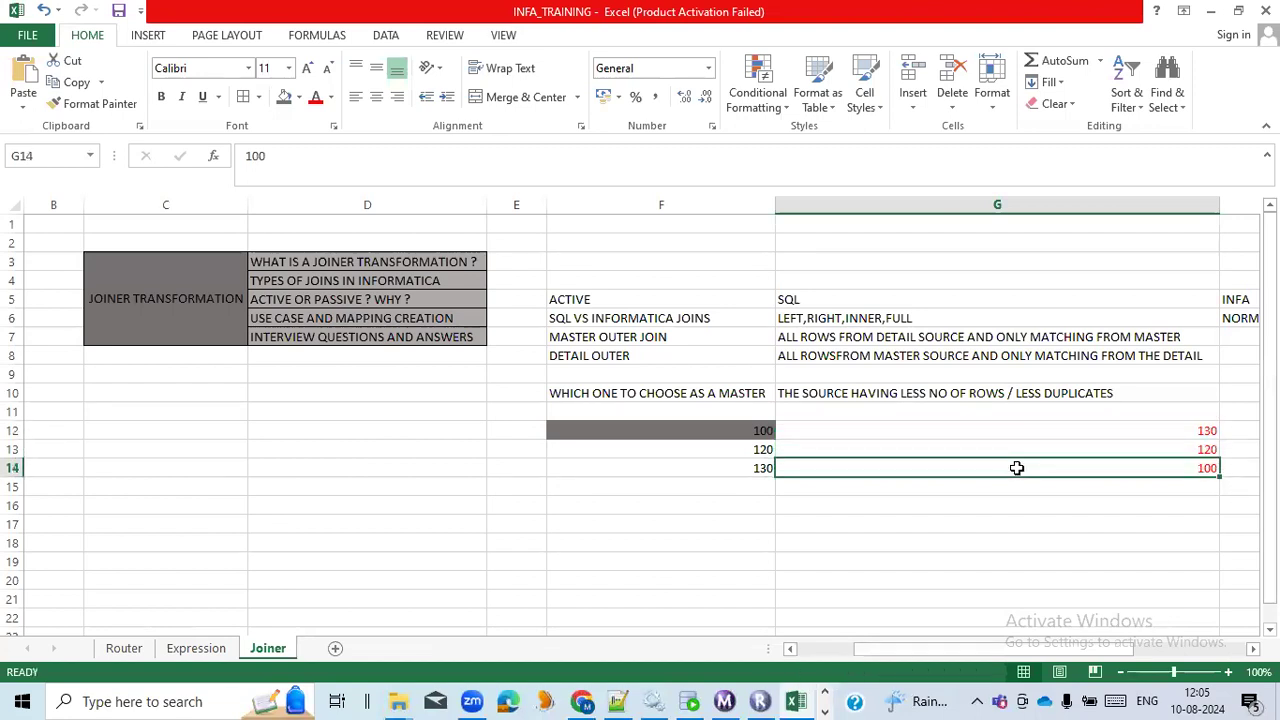
drag(1026, 431, 1020, 460)
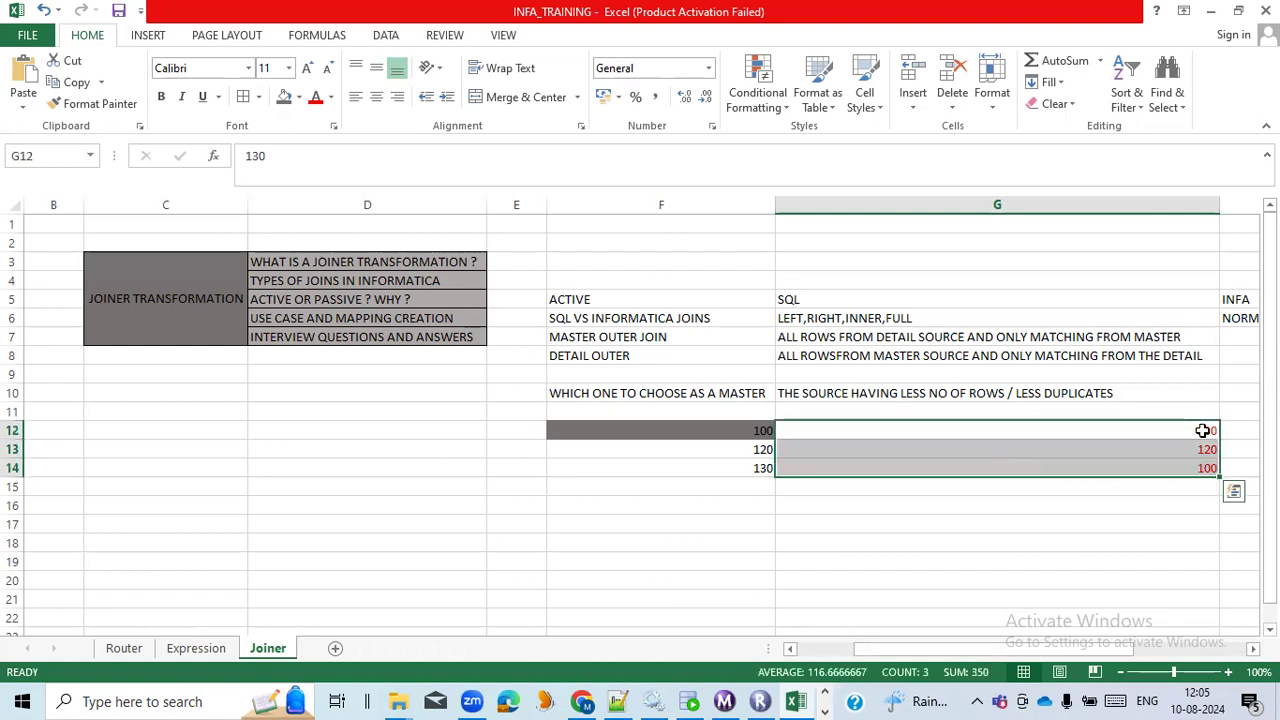
Put the example values in column G in sorted order by setting cell G12 to 100 and G14 to 130.
click(1203, 430)
text(100)
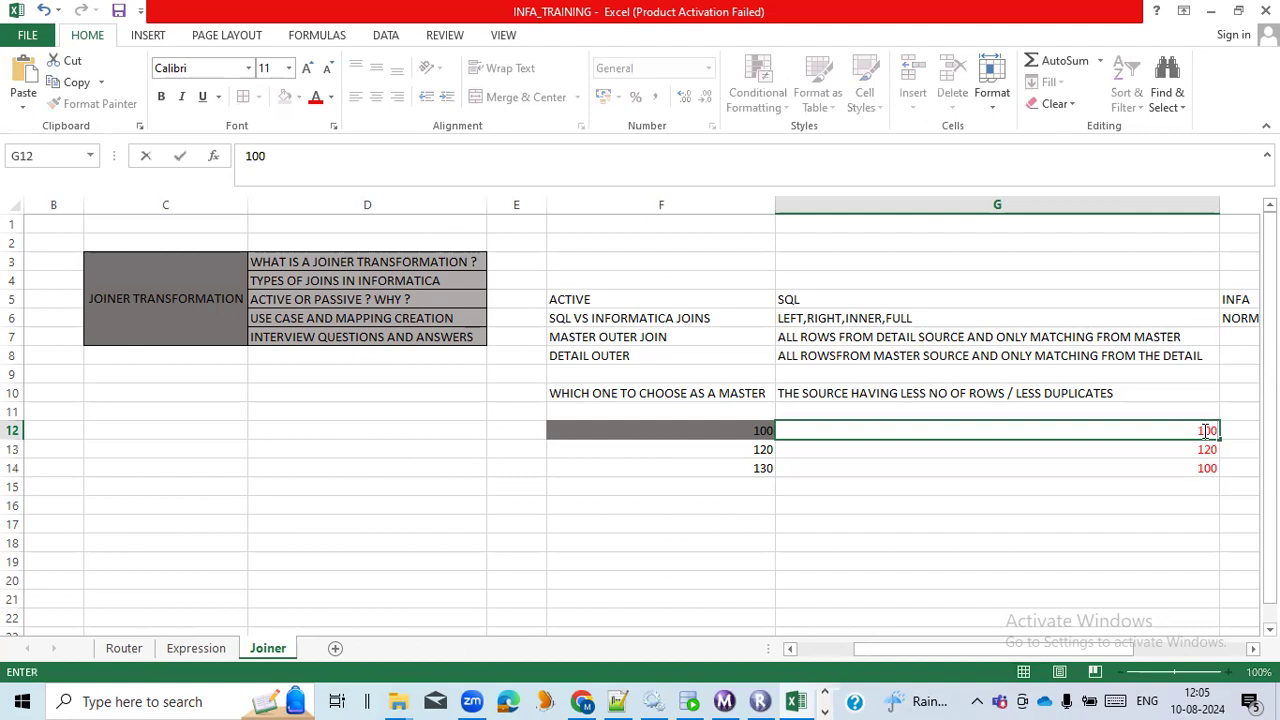
click(1201, 453)
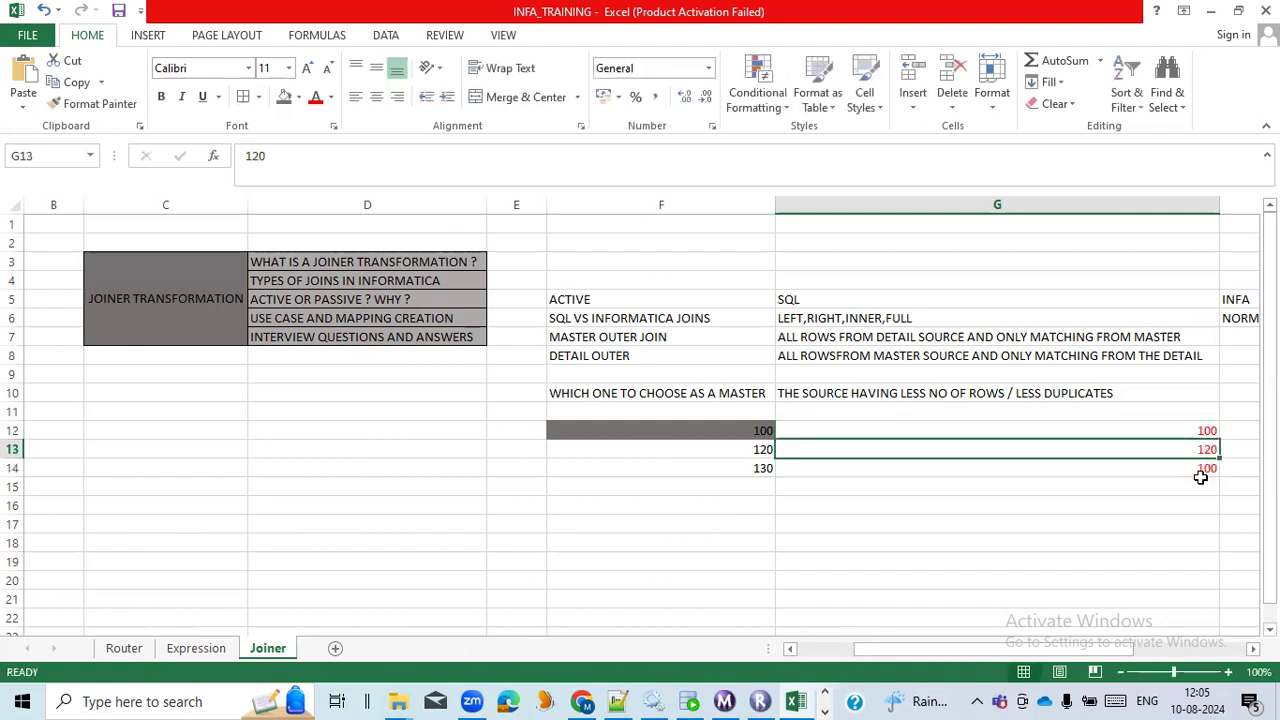
click(1203, 484)
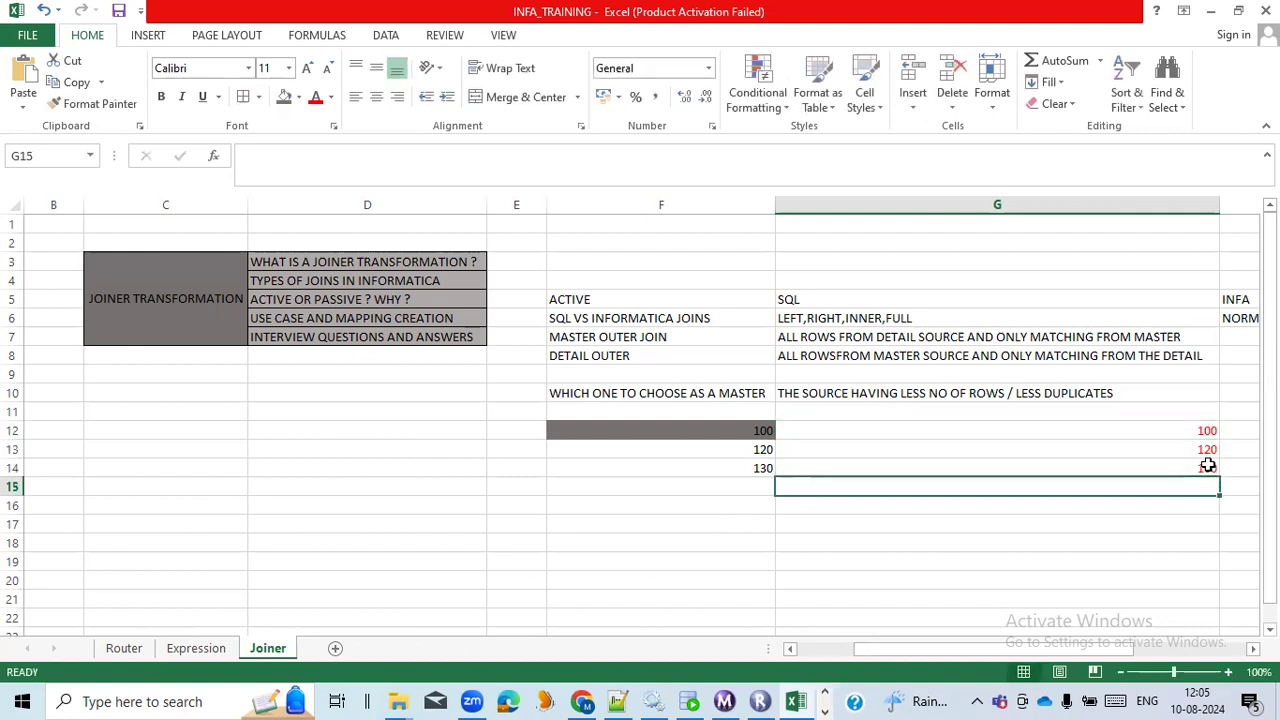
click(1208, 466)
text(130)
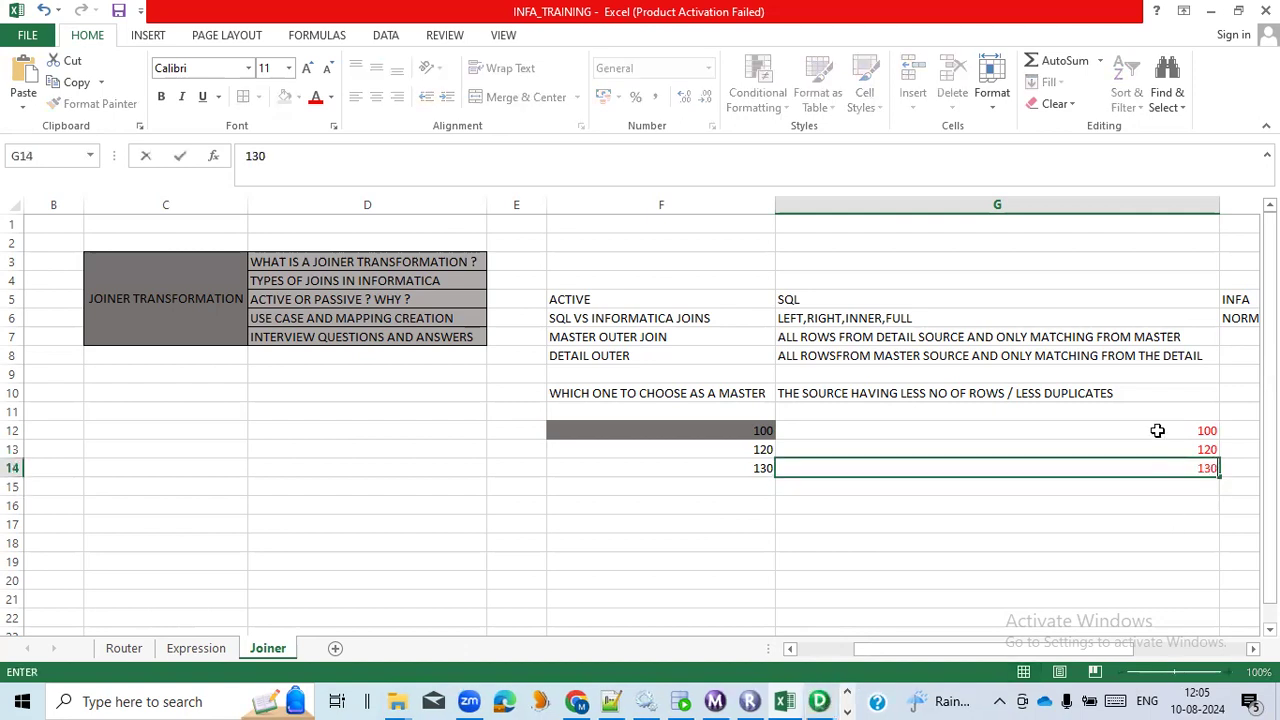
click(1063, 499)
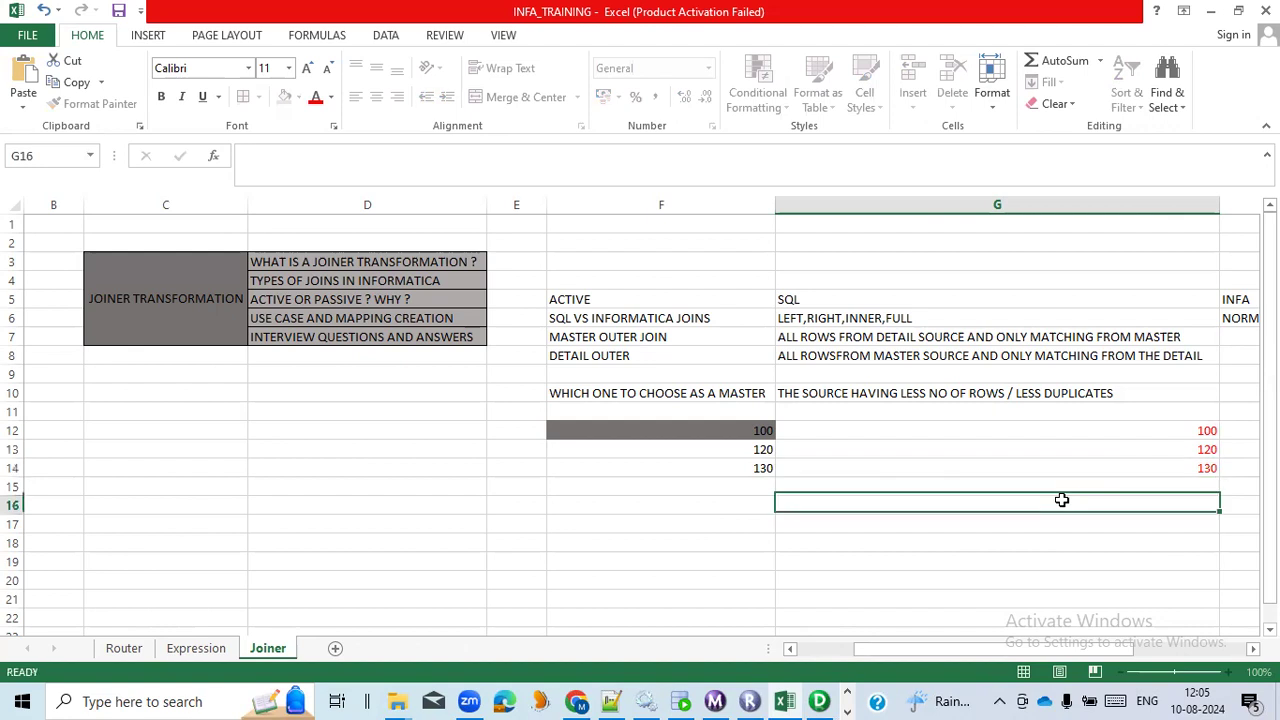
click(1090, 430)
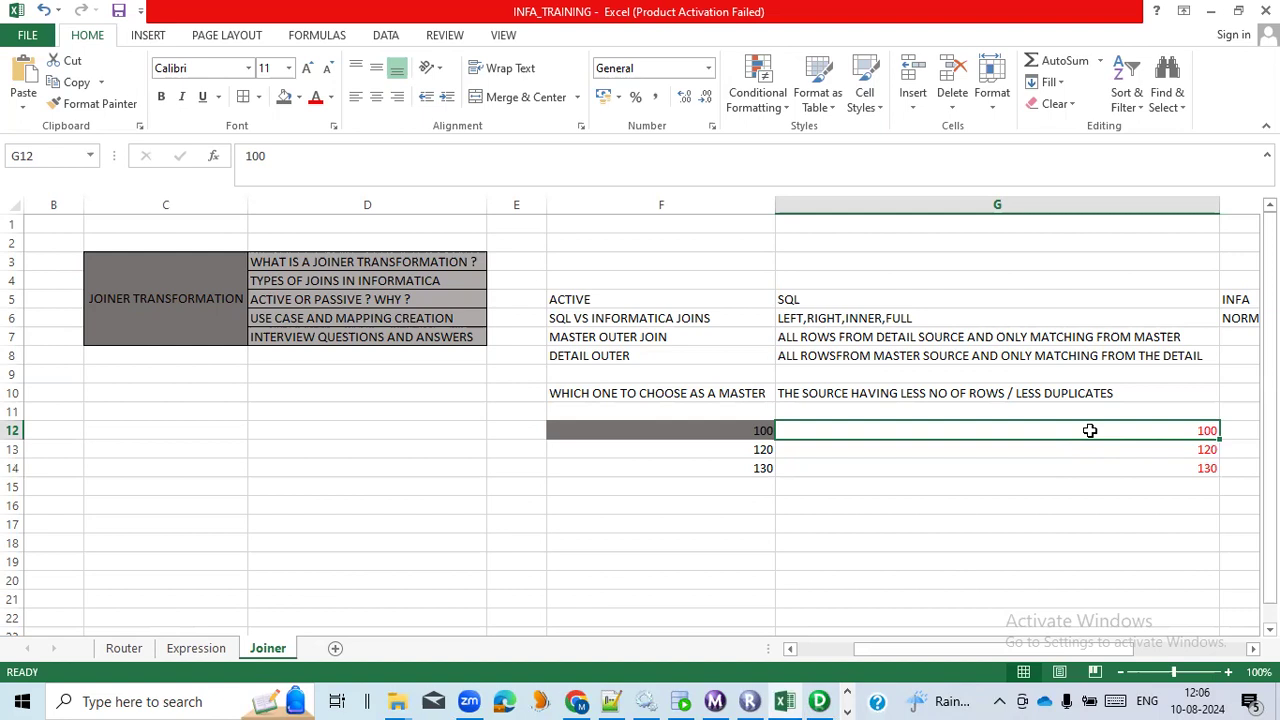
click(1058, 449)
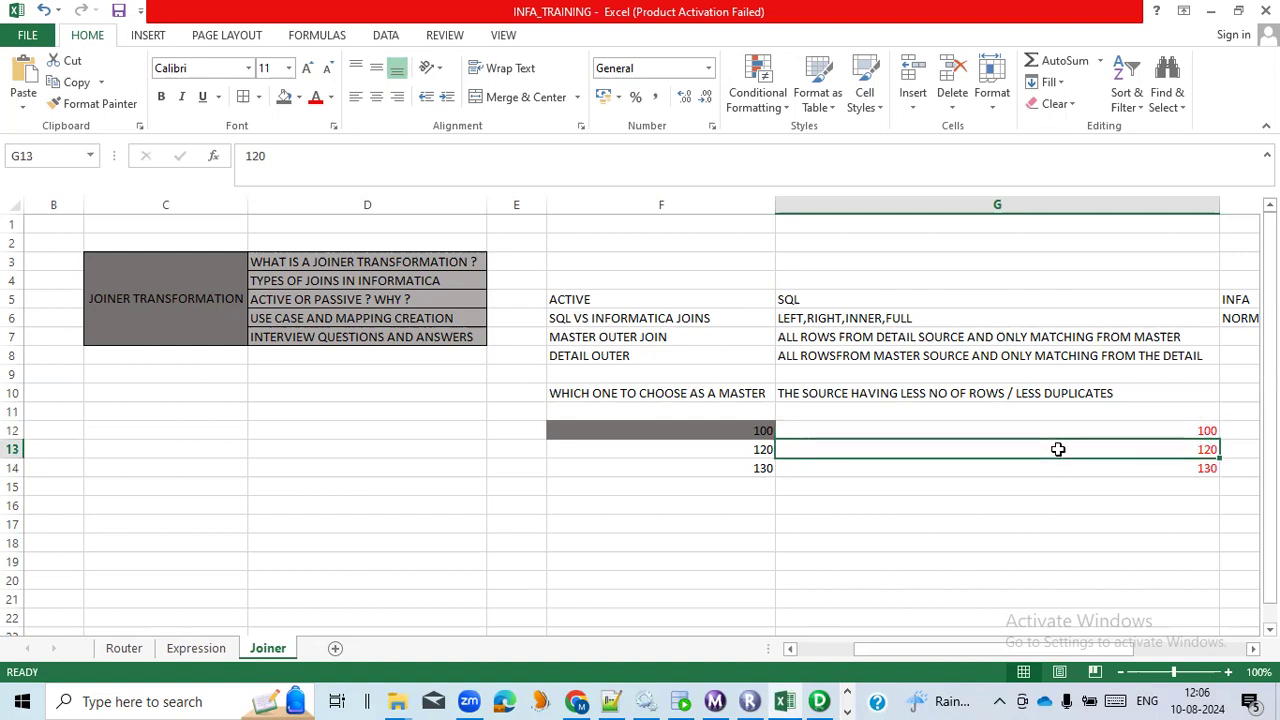
click(1044, 466)
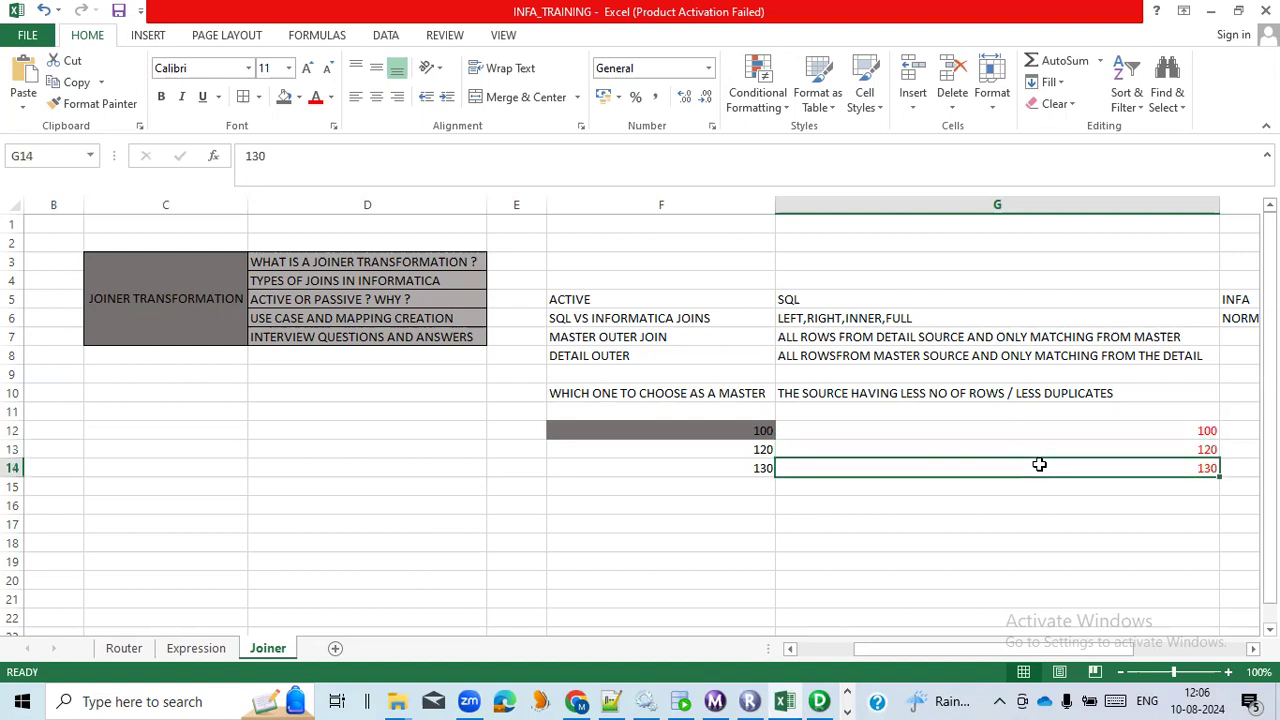
click(758, 488)
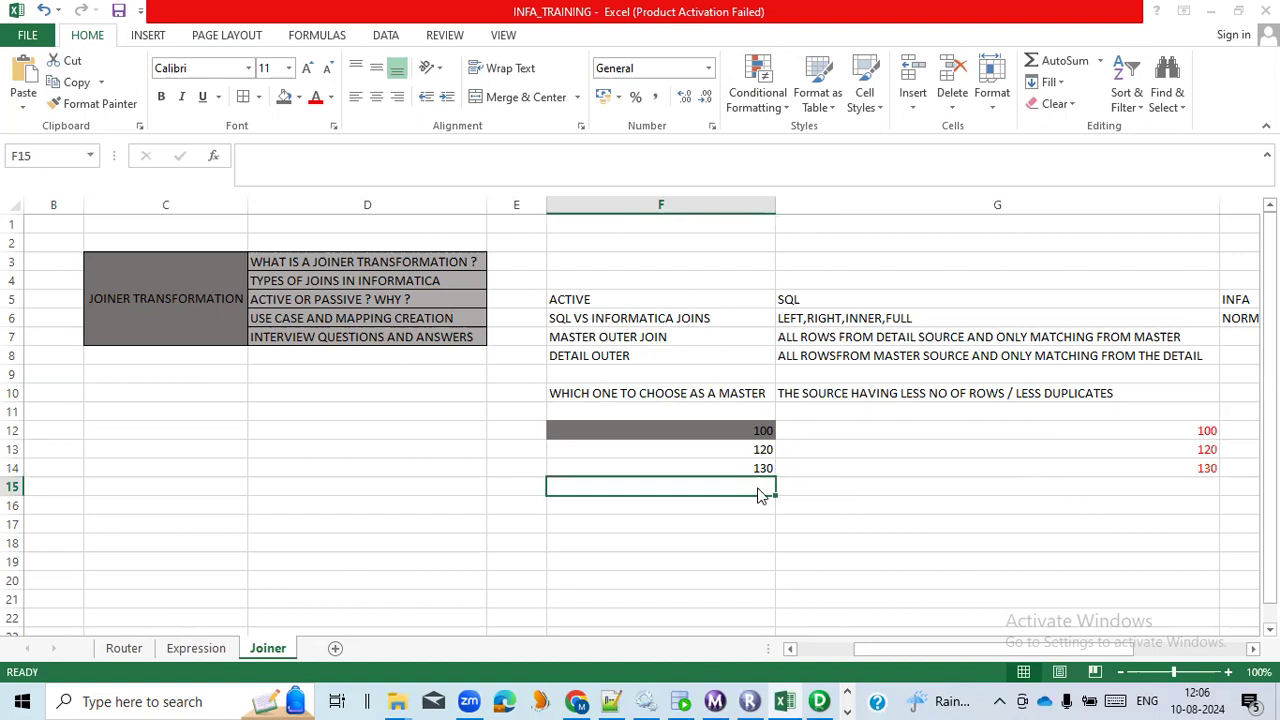
Switch to Informatica PowerCenter Designer and examine the links from SQ_EMPLOYEES and SQ_DEPARTMENTS into the jnr_employee_department joiner.
key(alt+Tab)
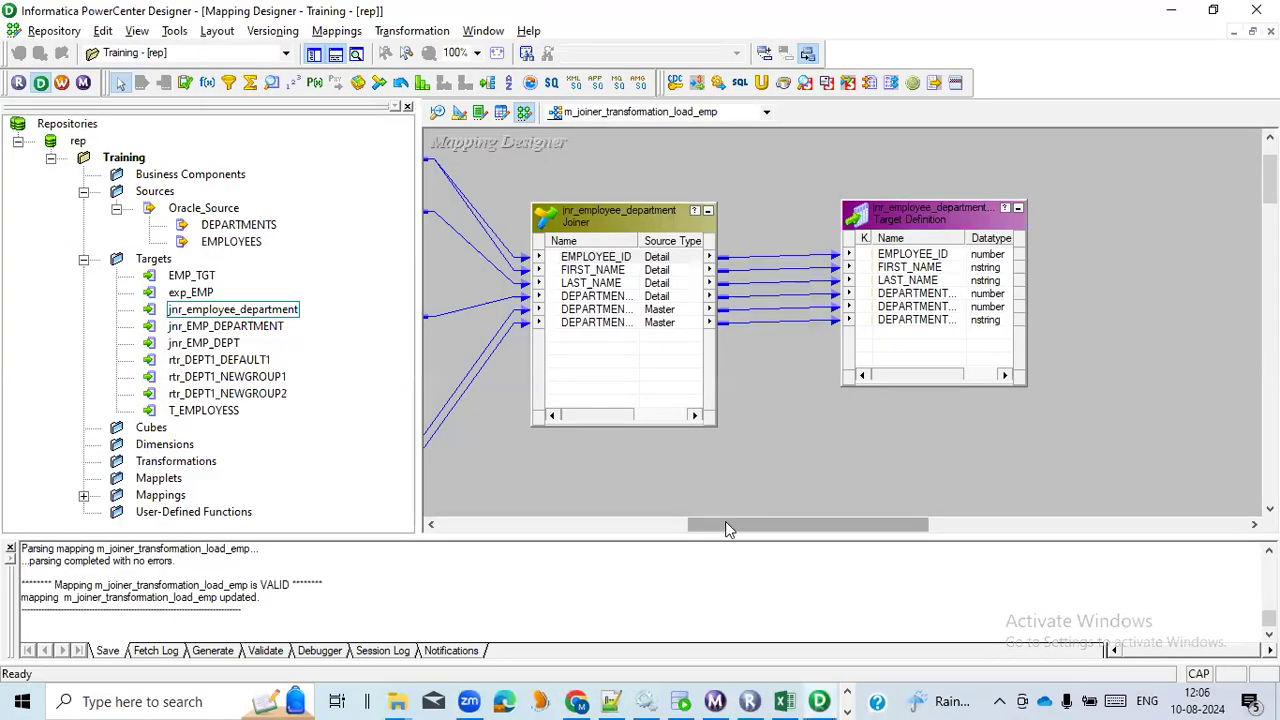
drag(725, 521, 673, 521)
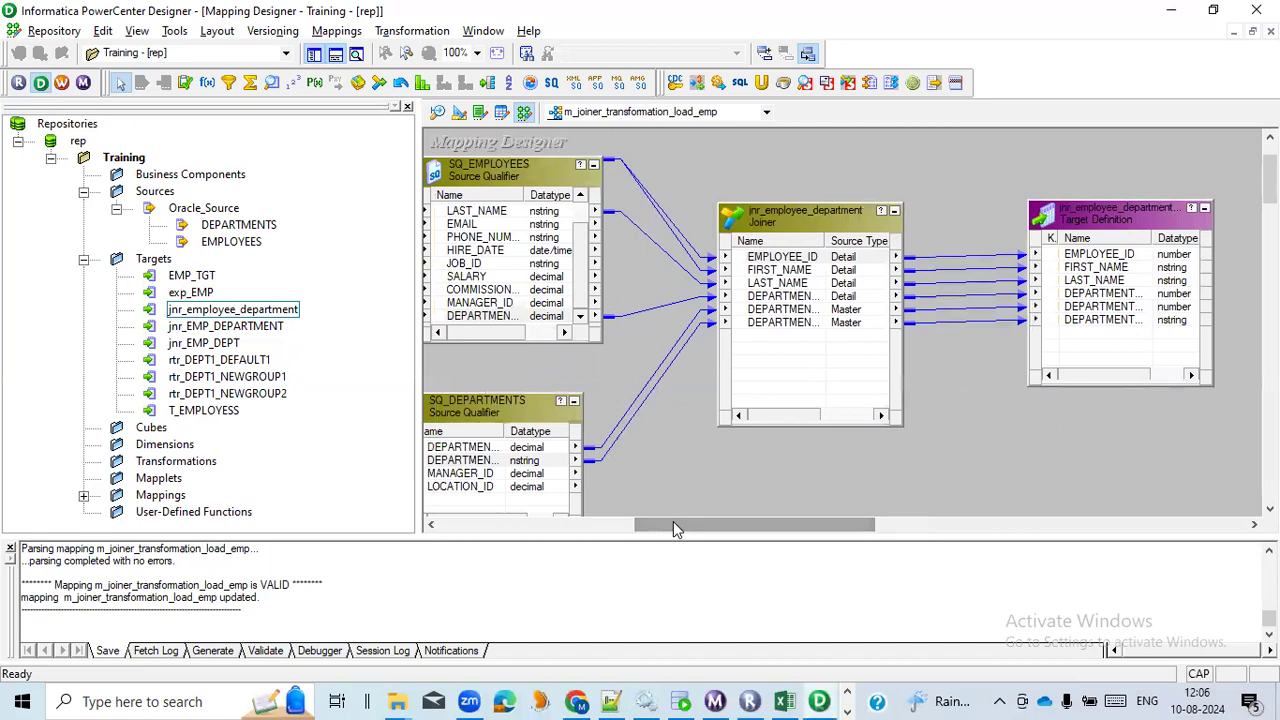
drag(673, 521, 645, 520)
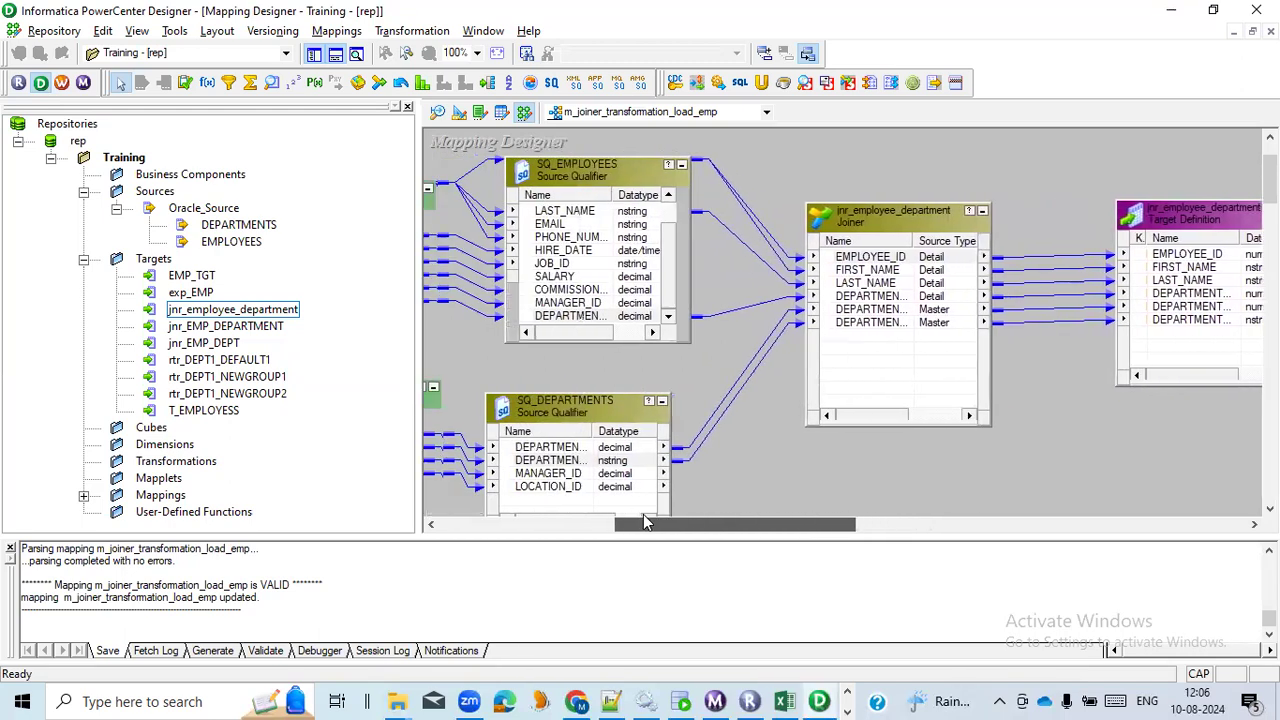